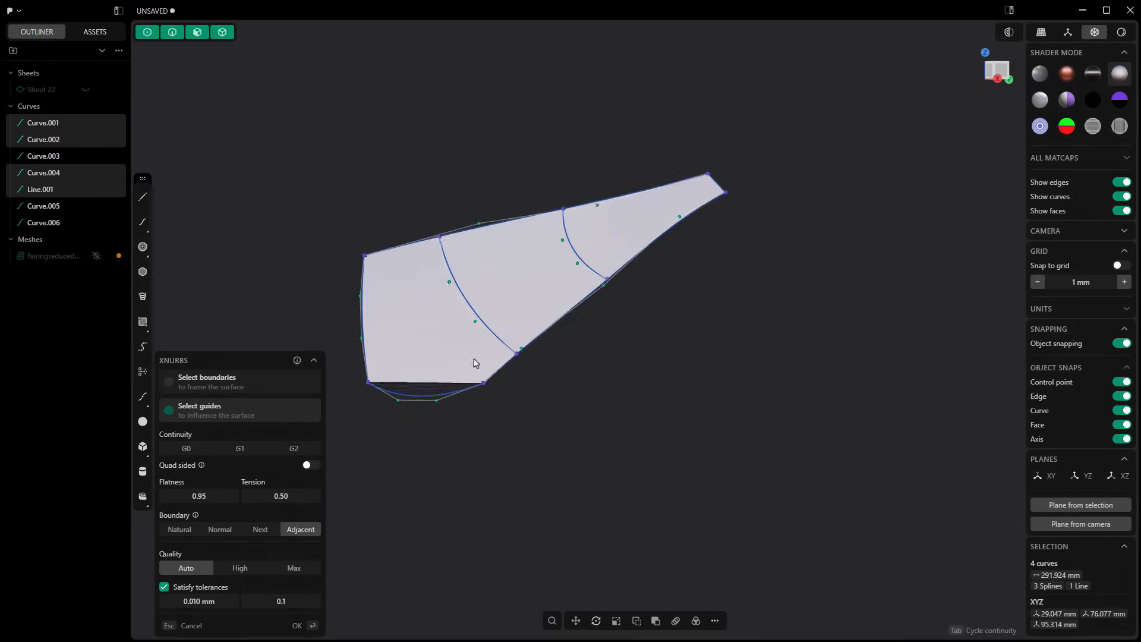
# Confirm the XNurbs surface across the four selected boundary curves, using Adjacent boundary and Auto quality
pyautogui.moveTo(475, 363); pyautogui.dragTo(440, 400, button='middle')
pyautogui.press('Return')
pyautogui.scroll(-1, 439, 404)
# Show the fairing mesh and delete the construction curves around the new surface
pyautogui.click(437, 415)
pyautogui.click(95, 273)
pyautogui.click(456, 402)
pyautogui.press('x')
pyautogui.click(45, 139)
pyautogui.keyDown('shift'); pyautogui.click(47, 224); pyautogui.keyUp('shift')
pyautogui.press('x')
# Draw a curve through seven points across the fairing mesh
pyautogui.scroll(-3, 629, 252)
pyautogui.moveTo(629, 252); pyautogui.dragTo(583, 262, button='middle')
pyautogui.keyDown('shift'); pyautogui.moveTo(529, 184); pyautogui.dragTo(600, 205, button='middle'); pyautogui.keyUp('shift')
pyautogui.hotkey('shift', 'a')
pyautogui.scroll(3, 616, 170)
pyautogui.click(632, 160)
pyautogui.click(586, 139)
pyautogui.click(500, 157)
pyautogui.click(370, 232)
pyautogui.click(265, 335)
pyautogui.click(237, 415)
pyautogui.click(255, 436)
pyautogui.press('Return')
pyautogui.moveTo(596, 243); pyautogui.dragTo(504, 495, button='middle')
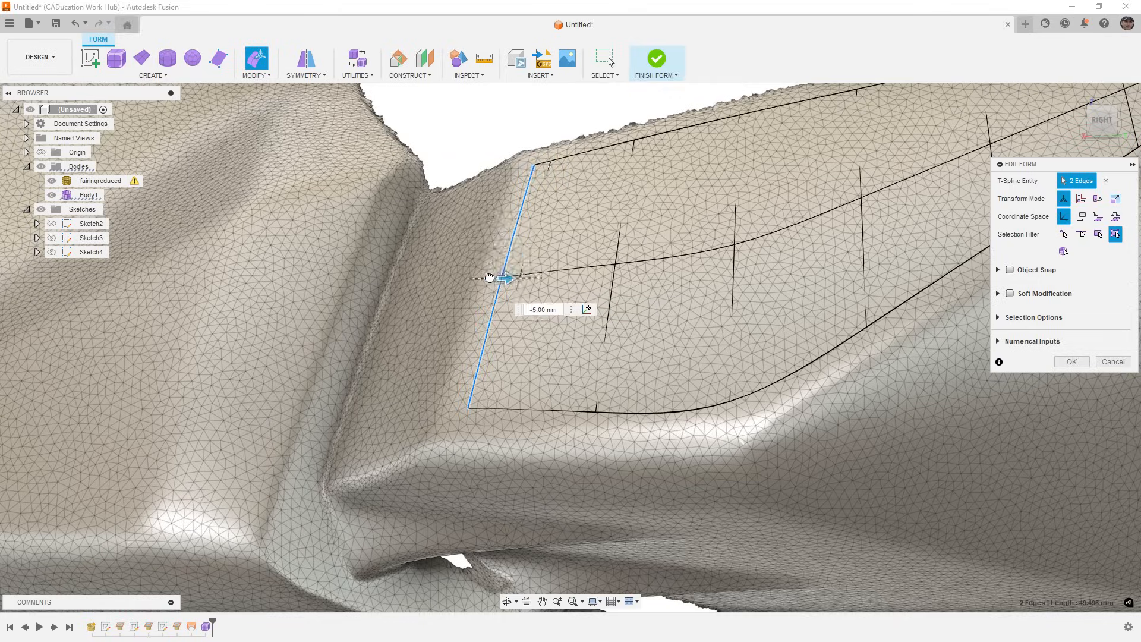
# In Fusion, pull the form body's two selected end edges outward and add T-spline faces over the mesh beside its lower edge
pyautogui.moveTo(489, 278); pyautogui.dragTo(394, 263)
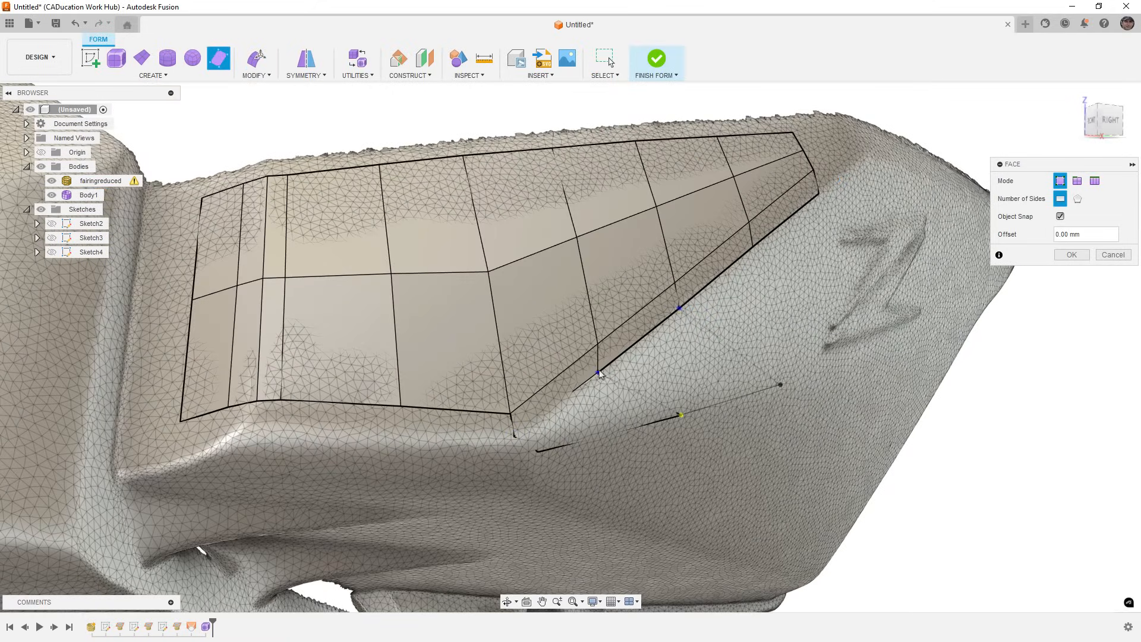
pyautogui.click(598, 372)
pyautogui.click(873, 359)
pyautogui.click(679, 308)
pyautogui.click(967, 319)
pyautogui.click(752, 246)
pyautogui.click(918, 413)
pyautogui.click(863, 438)
pyautogui.click(786, 461)
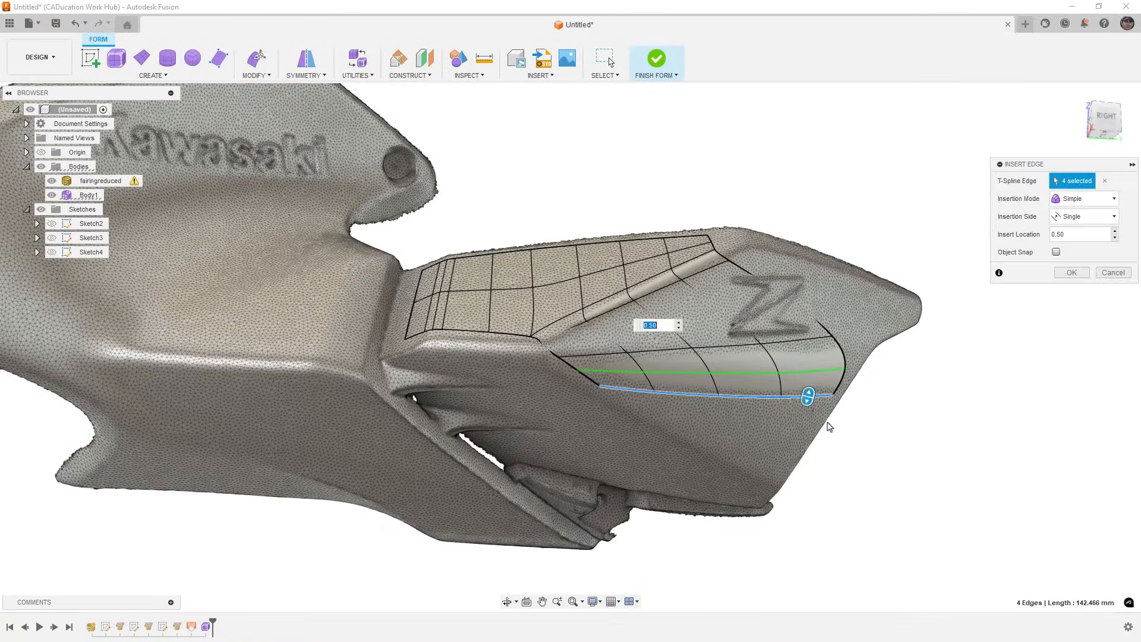
# Insert an edge next to the four selected lower T-spline edges, using Simple mode at location 0.50
pyautogui.moveTo(530, 259); pyautogui.dragTo(920, 484)
pyautogui.click(1086, 216)
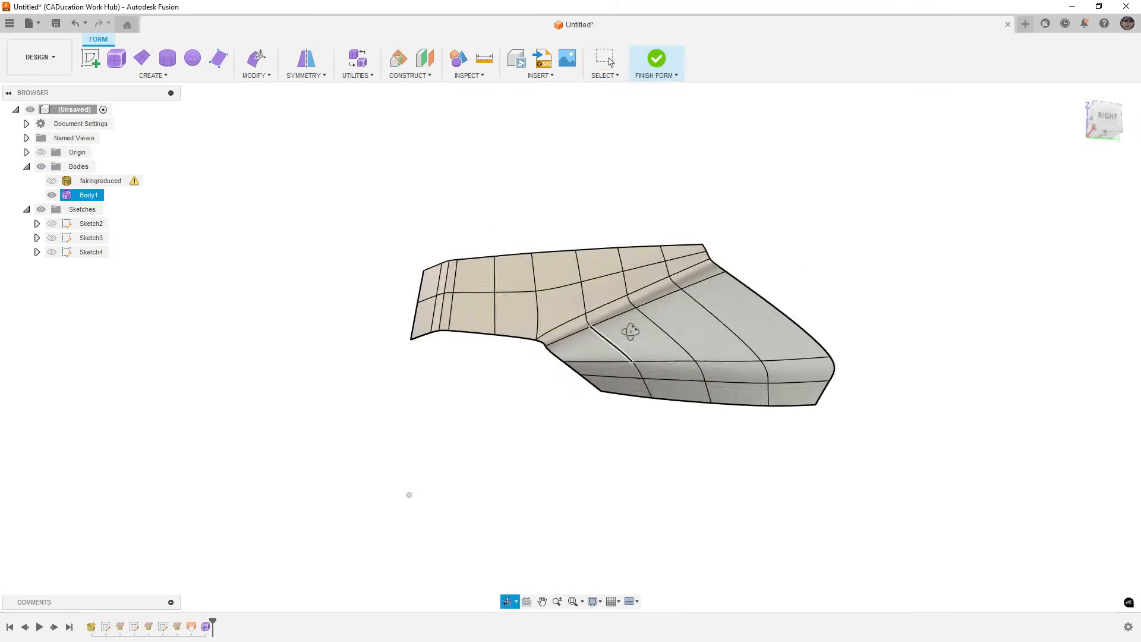
pyautogui.moveTo(629, 326); pyautogui.dragTo(570, 315)
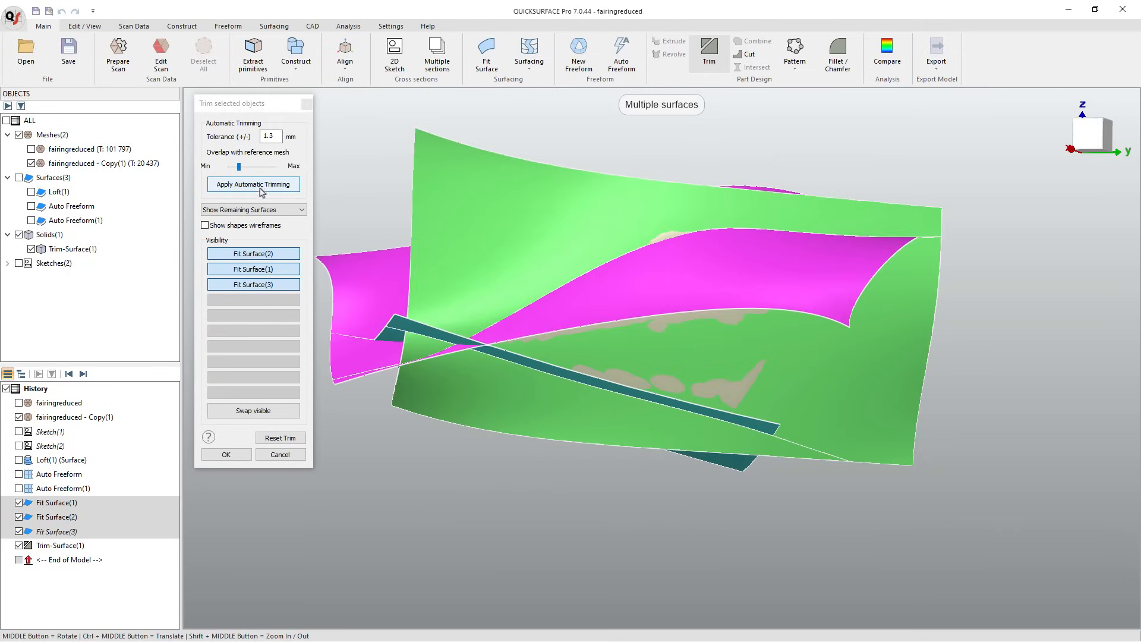
# In QUICKSURFACE, fillet the edges between the trimmed fit surfaces
pyautogui.moveTo(653, 332); pyautogui.dragTo(789, 373, button='middle')
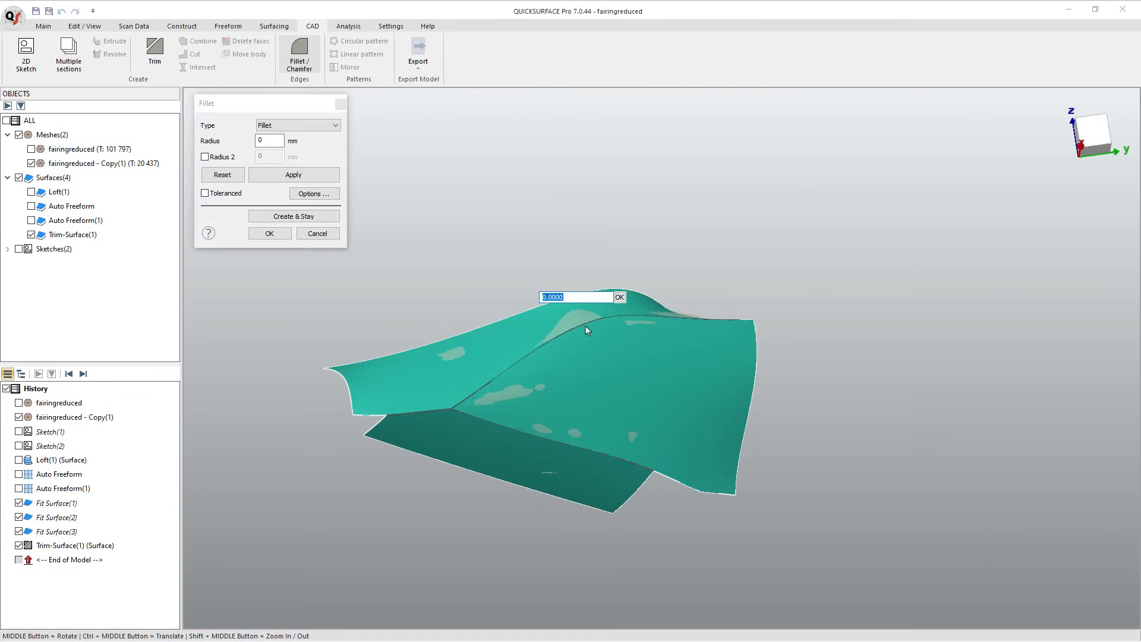
pyautogui.click(616, 300)
pyautogui.scroll(3, 616, 300)
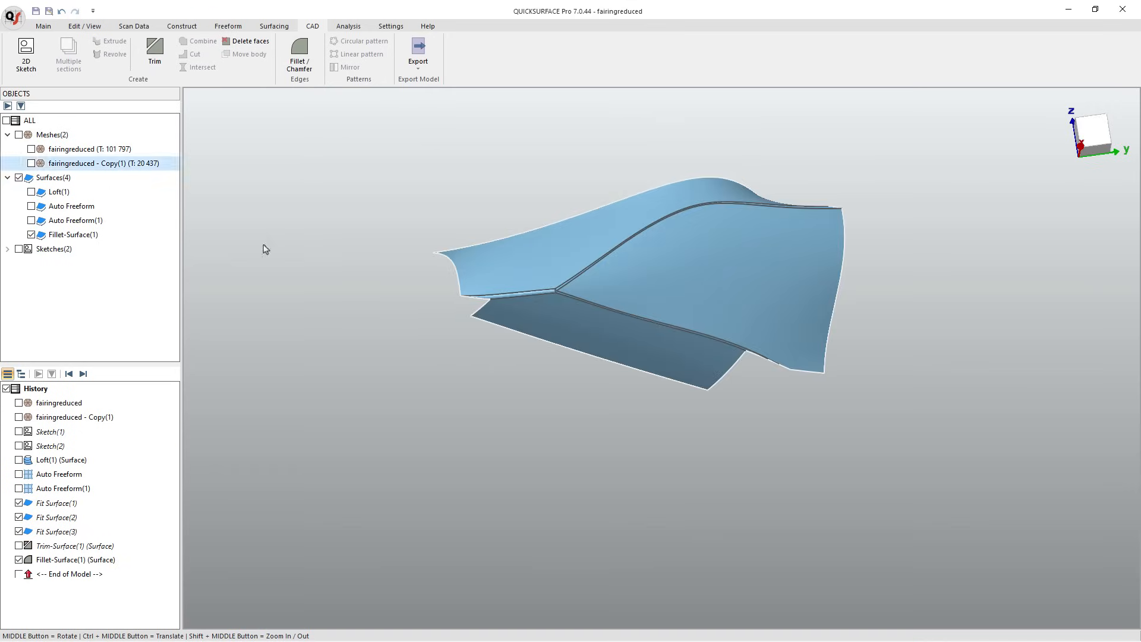
pyautogui.moveTo(263, 247); pyautogui.dragTo(682, 287, button='middle')
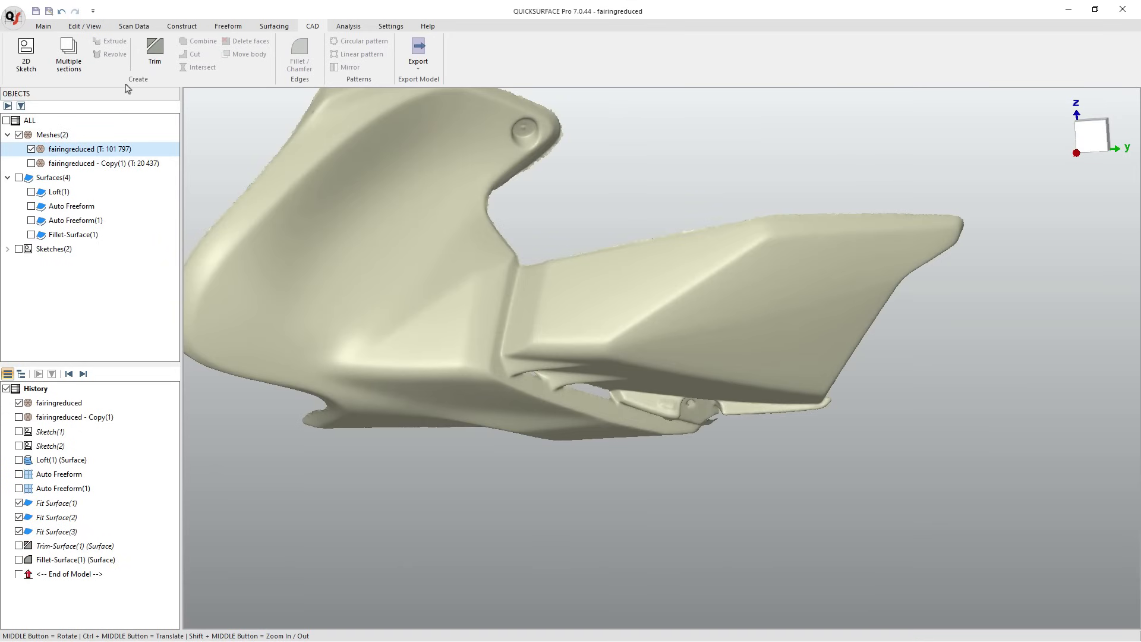
pyautogui.moveTo(220, 176); pyautogui.dragTo(233, 176)
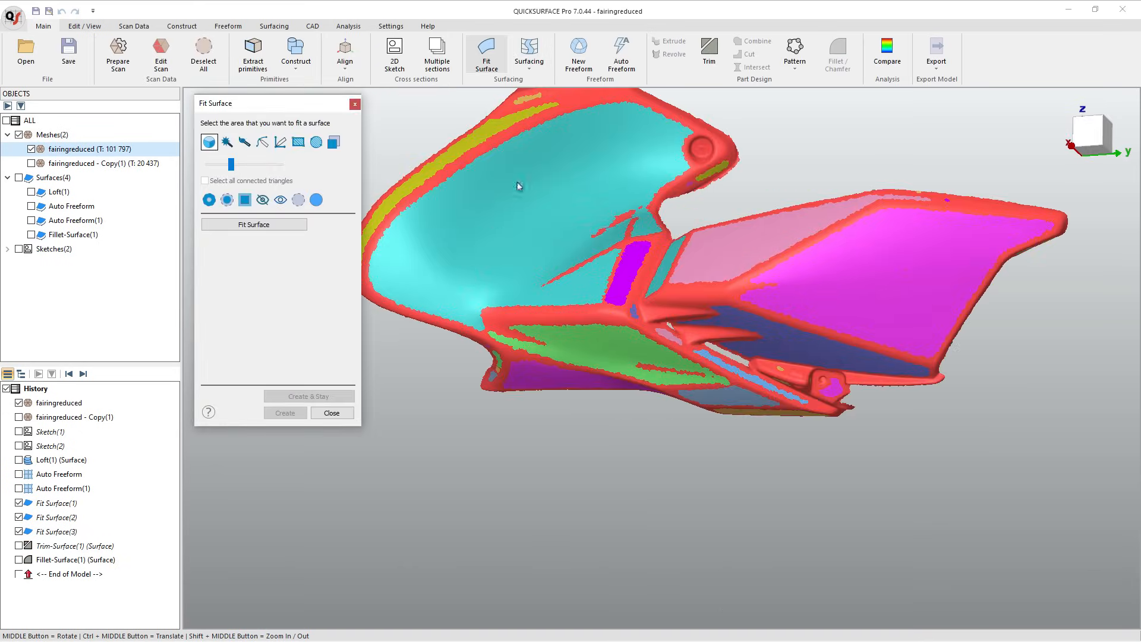
pyautogui.click(331, 412)
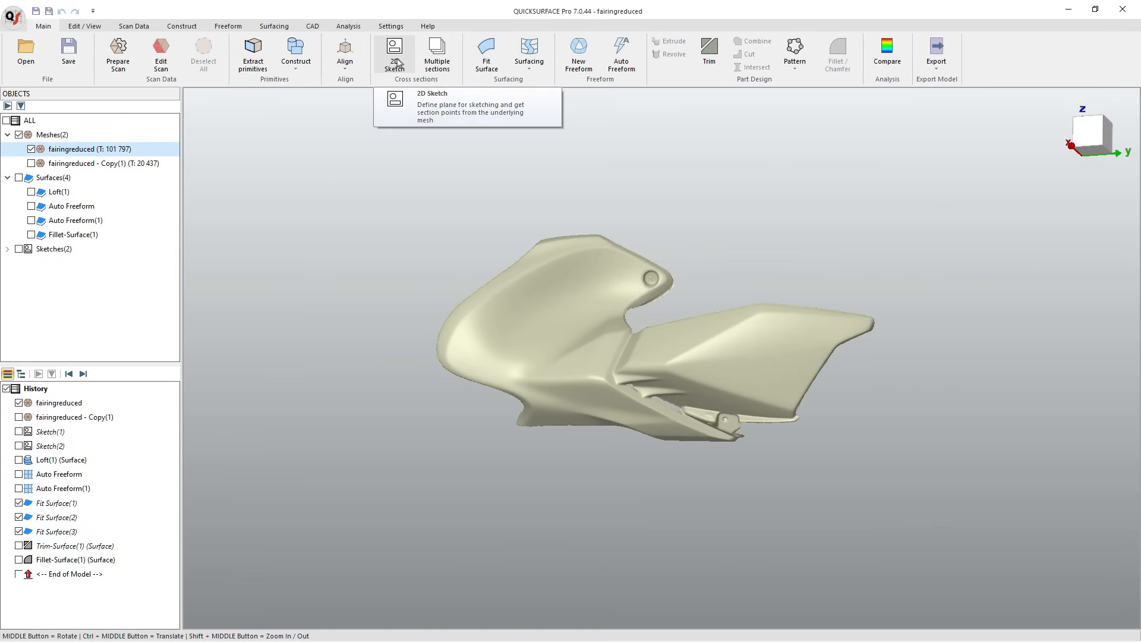
# Create multiple parallel cross-sections through the full fairing mesh and hide the resulting sketches
pyautogui.click(437, 56)
pyautogui.click(297, 400)
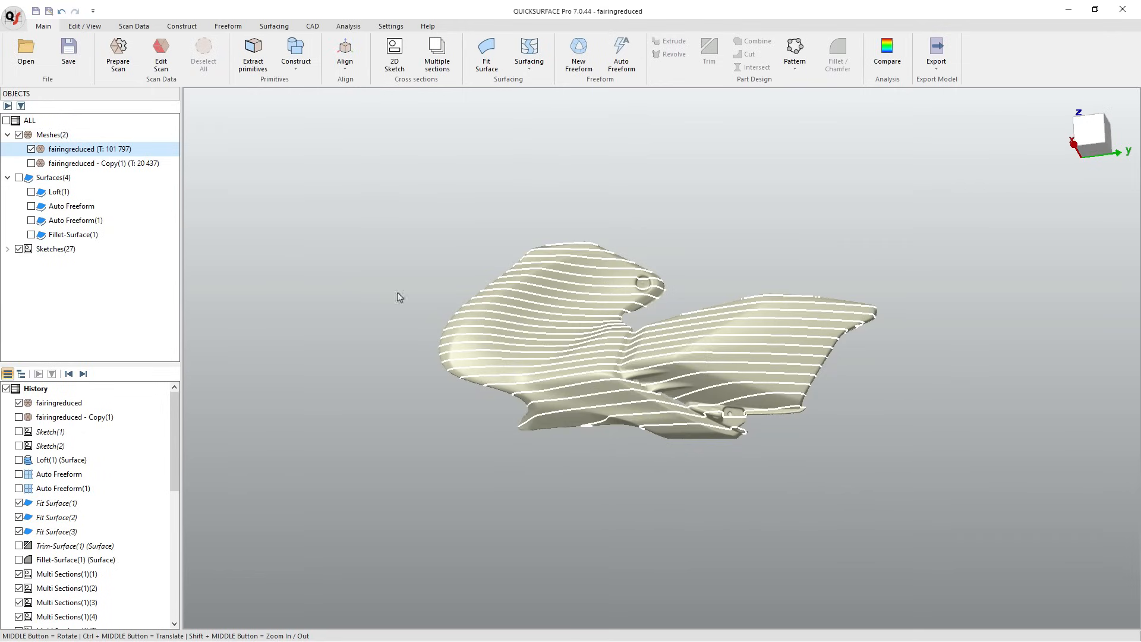
pyautogui.click(18, 249)
# Show the Auto Freeform(1) and Fillet-Surface(1) surfaces over the mesh
pyautogui.click(31, 221)
pyautogui.click(31, 235)
pyautogui.click(529, 54)
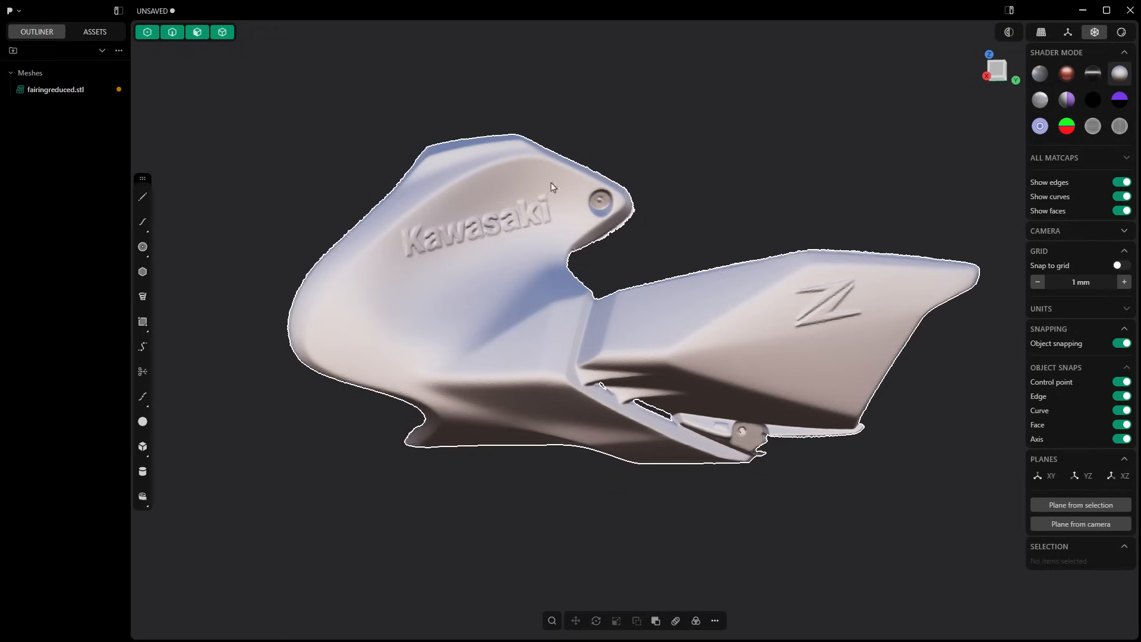
# In Plasticity, create a Constrained Surface from points placed on the mesh's flat upper side panel, with 0.01 mm tolerance and Performance optimization
pyautogui.moveTo(682, 257); pyautogui.dragTo(693, 290, button='middle')
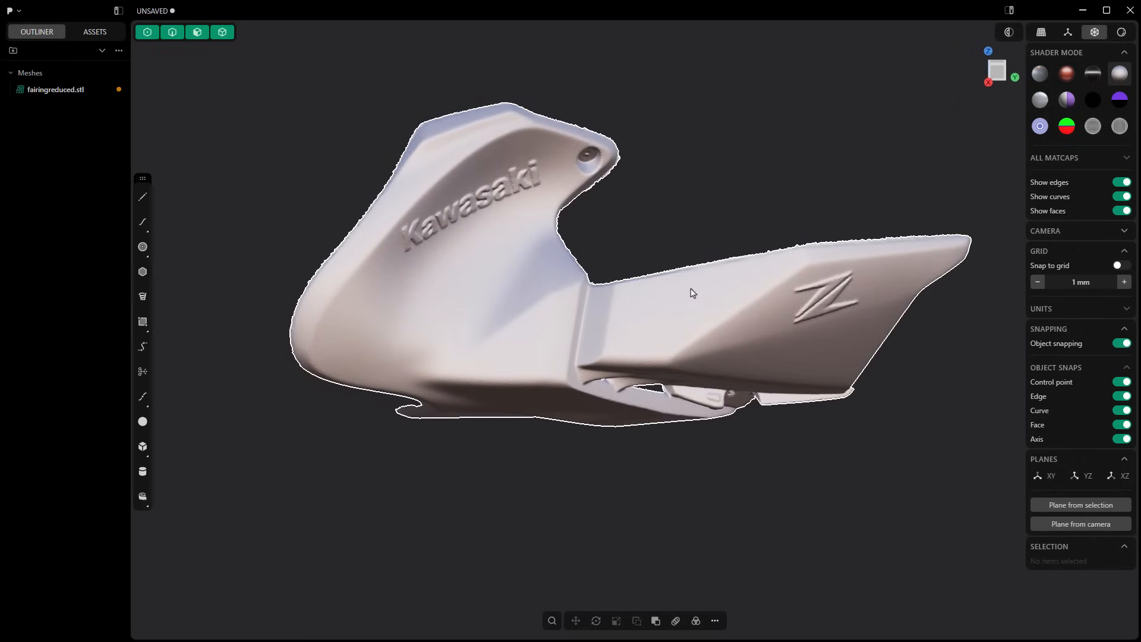
pyautogui.scroll(6, 678, 314)
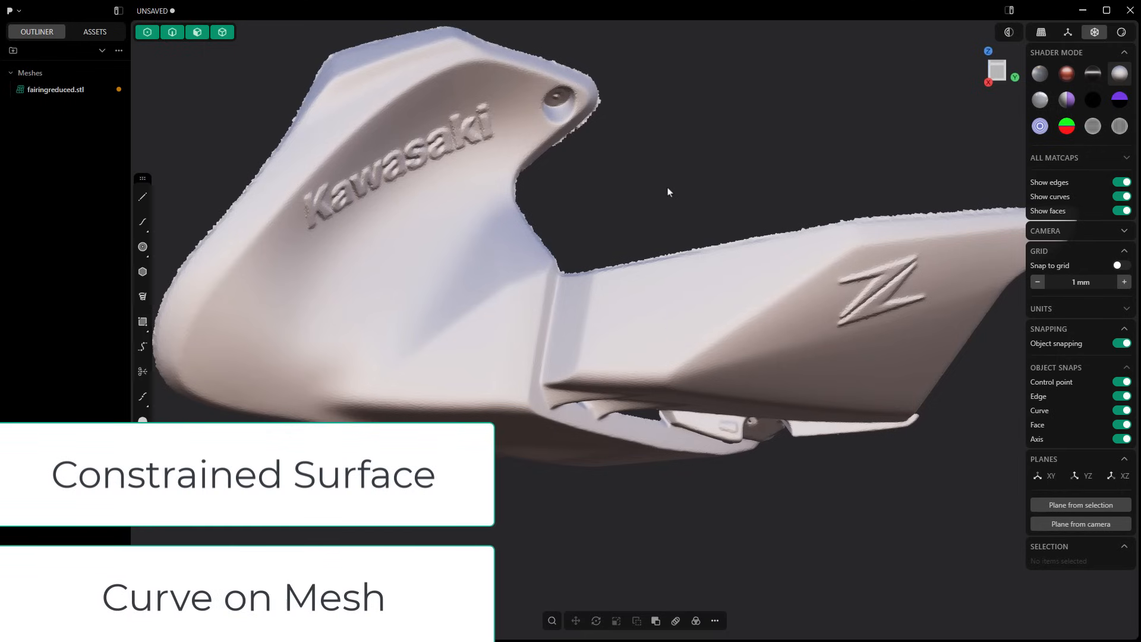
pyautogui.write('fcon')
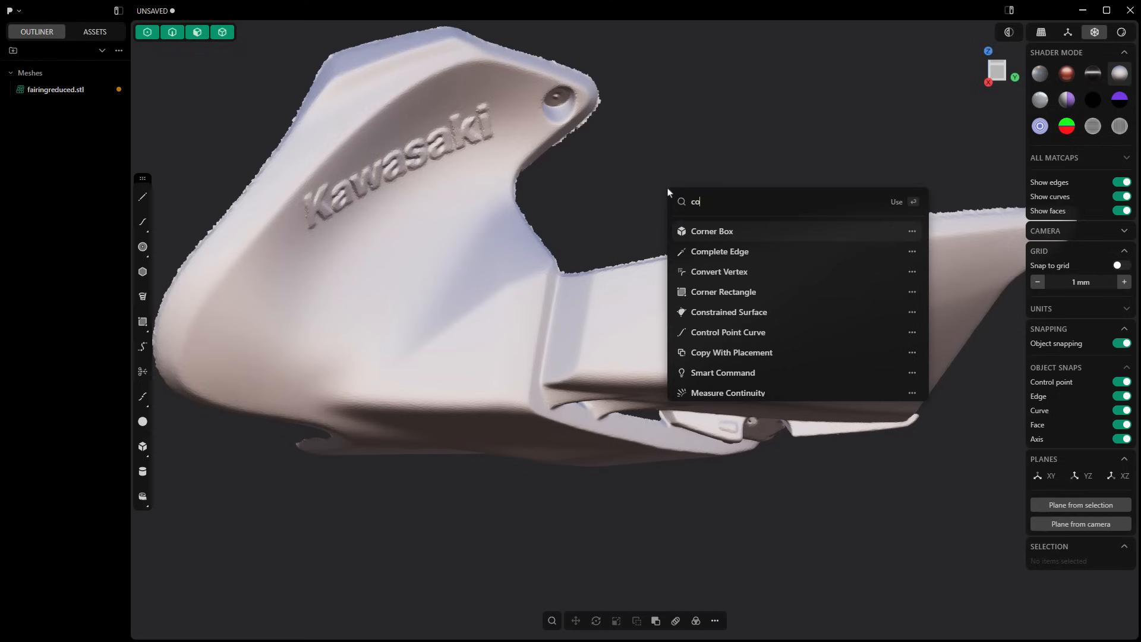
pyautogui.click(735, 255)
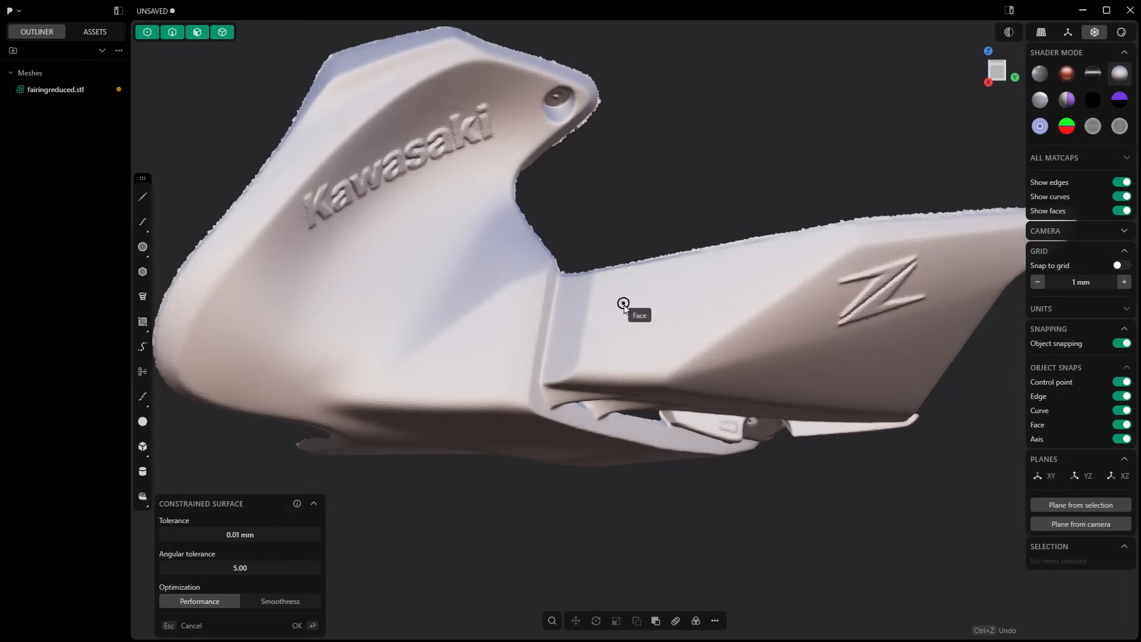
pyautogui.click(629, 346)
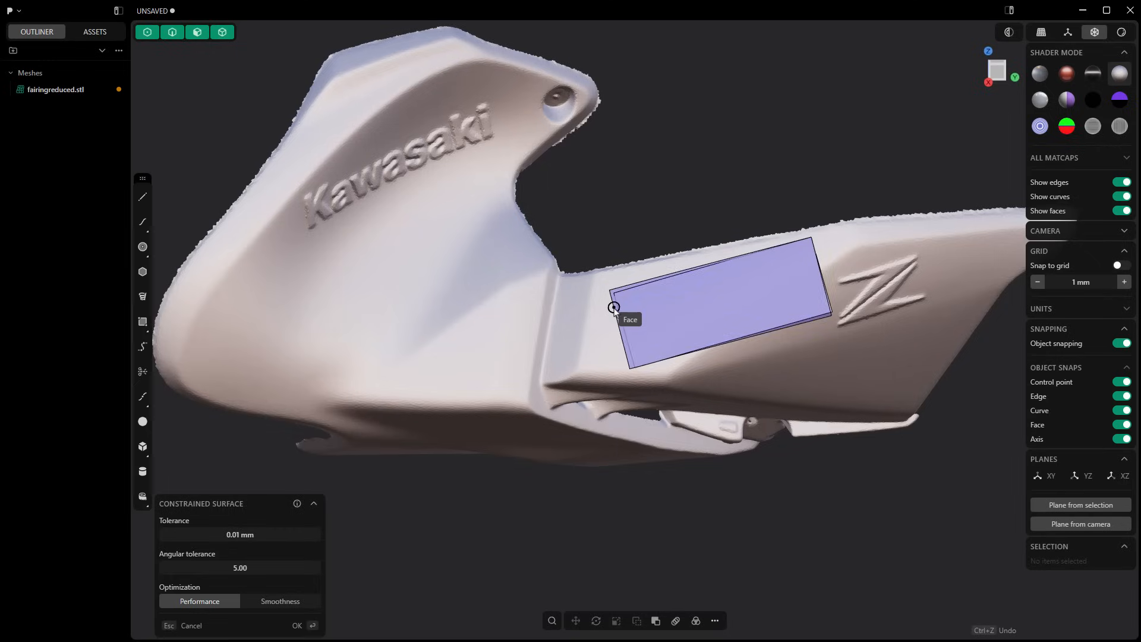
pyautogui.click(588, 354)
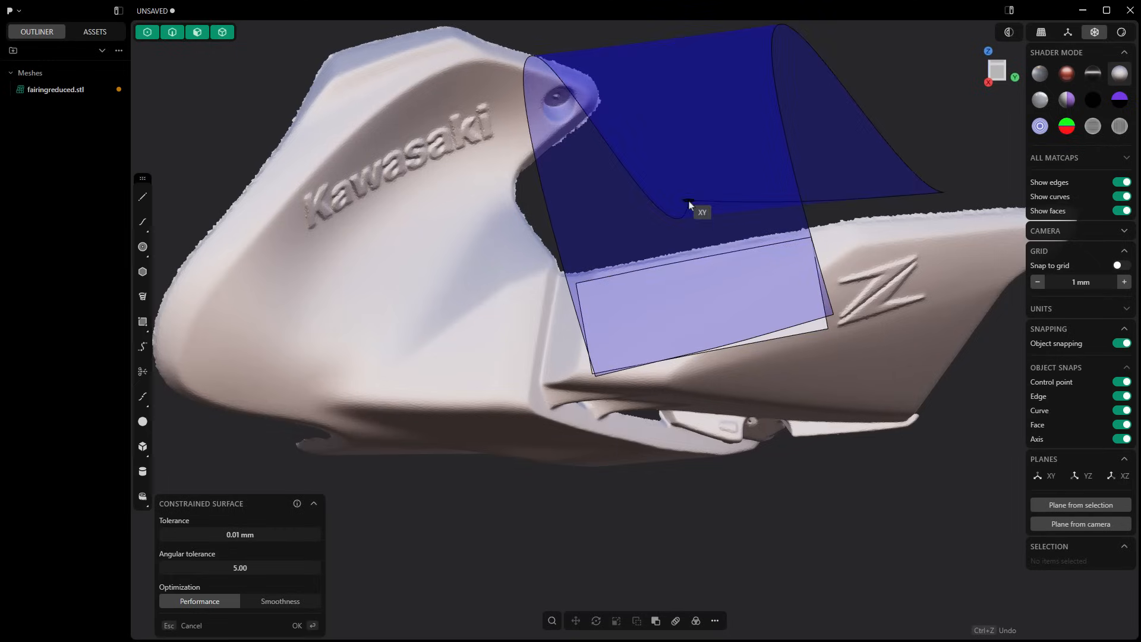
pyautogui.press('Return')
# Switch the viewport to rendered display and examine how closely the new sheet follows the mesh
pyautogui.moveTo(706, 268); pyautogui.dragTo(740, 294, button='middle')
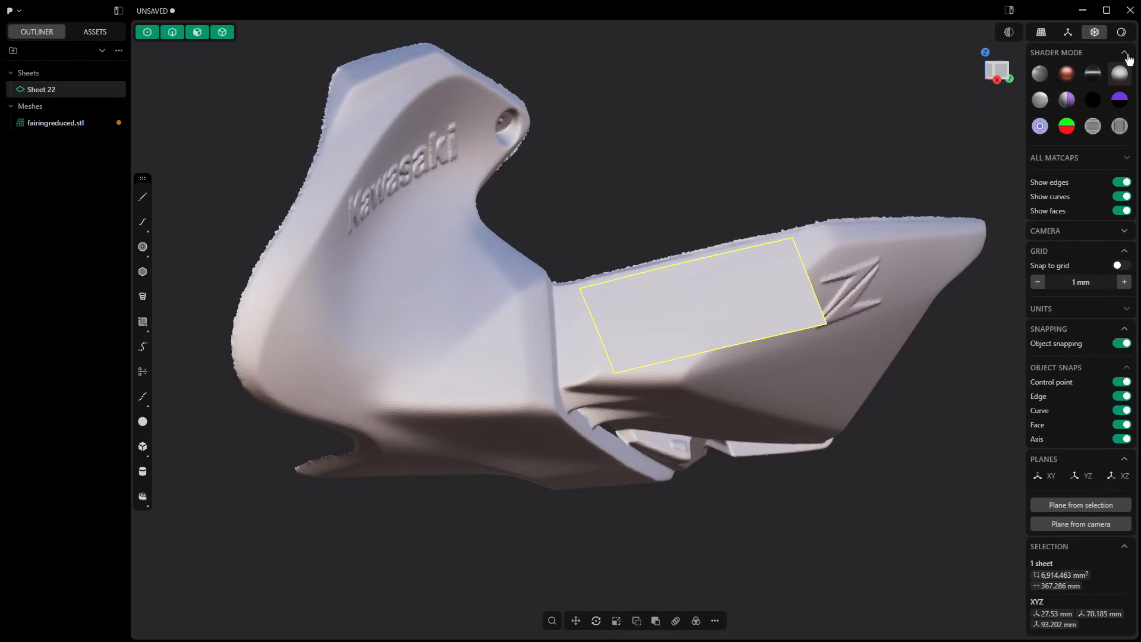
pyautogui.click(1121, 32)
pyautogui.scroll(5, 695, 303)
pyautogui.moveTo(703, 307); pyautogui.dragTo(588, 290, button='middle')
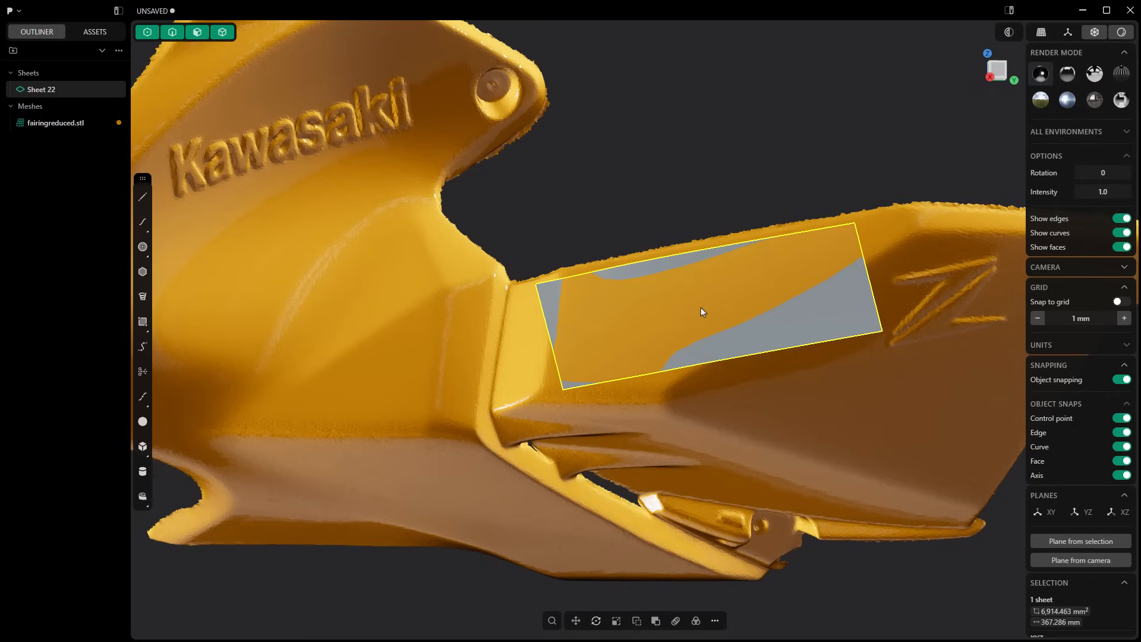
# Extend the sheet's upper edge linearly by about 19.87 mm, past the mesh boundary
pyautogui.click(701, 215)
pyautogui.press('2')
pyautogui.click(692, 249)
pyautogui.hotkey('shift', 'e')
pyautogui.moveTo(691, 251); pyautogui.dragTo(684, 210)
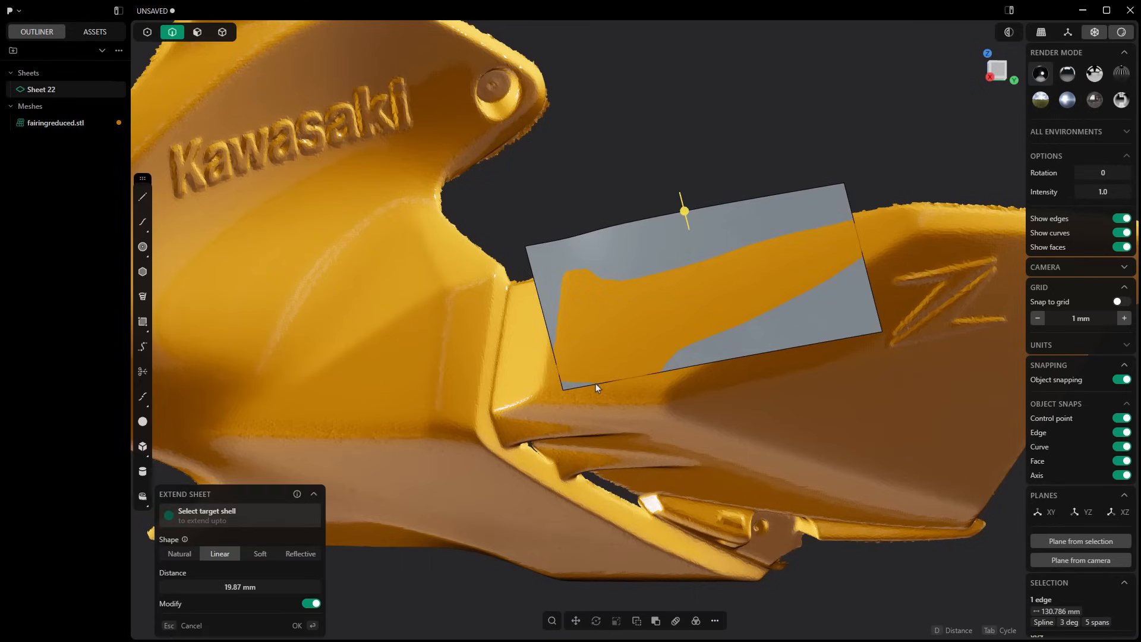
pyautogui.rightClick(595, 384)
# Extend the sheet's lower edge outward below the panel's crease
pyautogui.click(597, 386)
pyautogui.hotkey('shift', 'e')
pyautogui.moveTo(723, 364); pyautogui.dragTo(726, 392)
pyautogui.rightClick(782, 185)
pyautogui.click(782, 184)
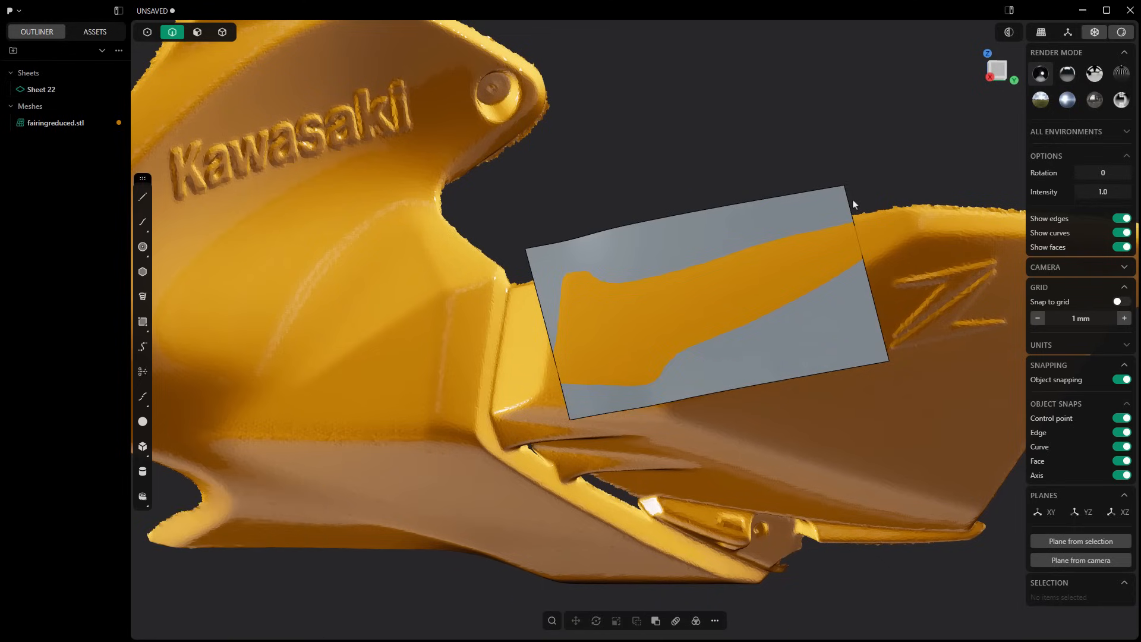
# Extend the sheet's edge nearest the Z logo outward over the logo area
pyautogui.click(850, 213)
pyautogui.hotkey('shift', 'e')
pyautogui.moveTo(865, 271); pyautogui.dragTo(952, 256)
pyautogui.rightClick(823, 111)
pyautogui.scroll(-2, 847, 146)
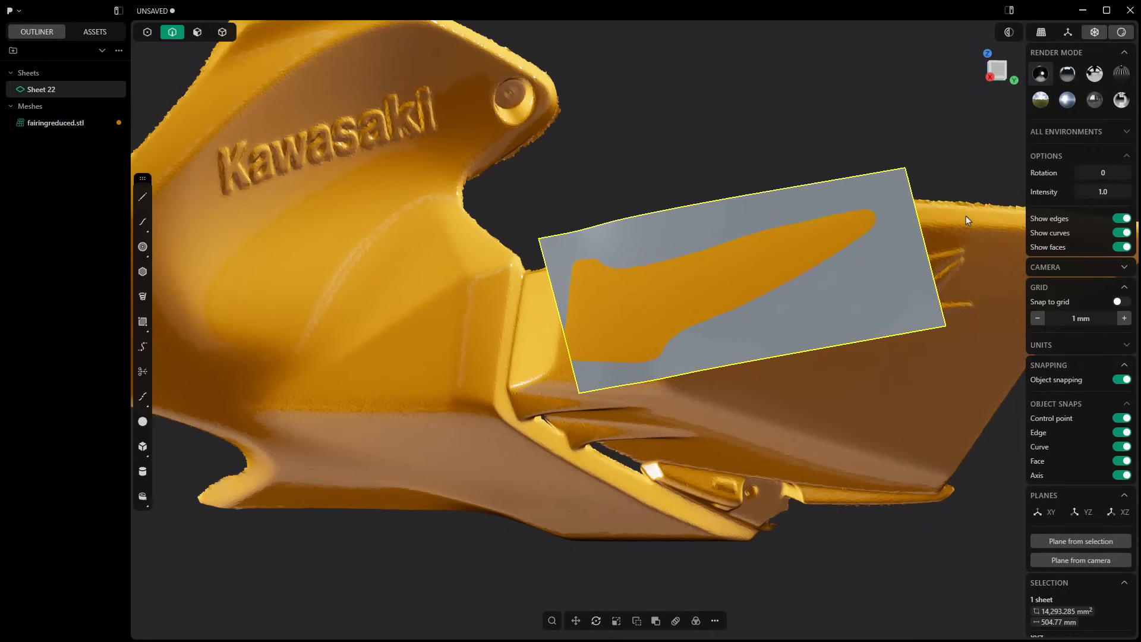
pyautogui.click(749, 143)
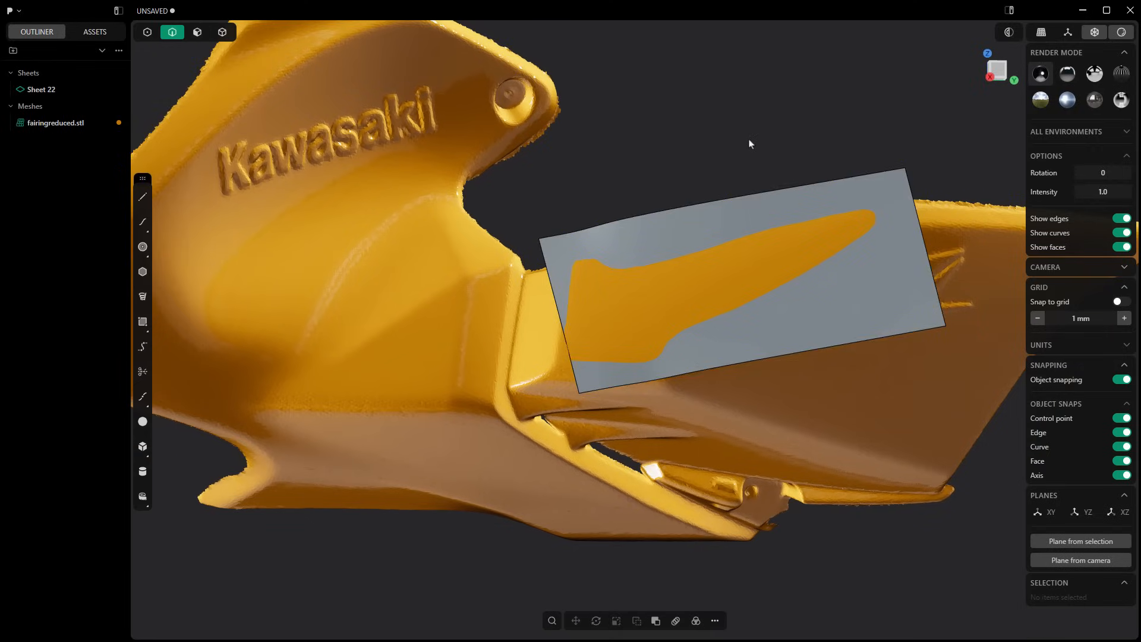
# Return the viewport to the shaded display and hide Sheet 22
pyautogui.click(1115, 43)
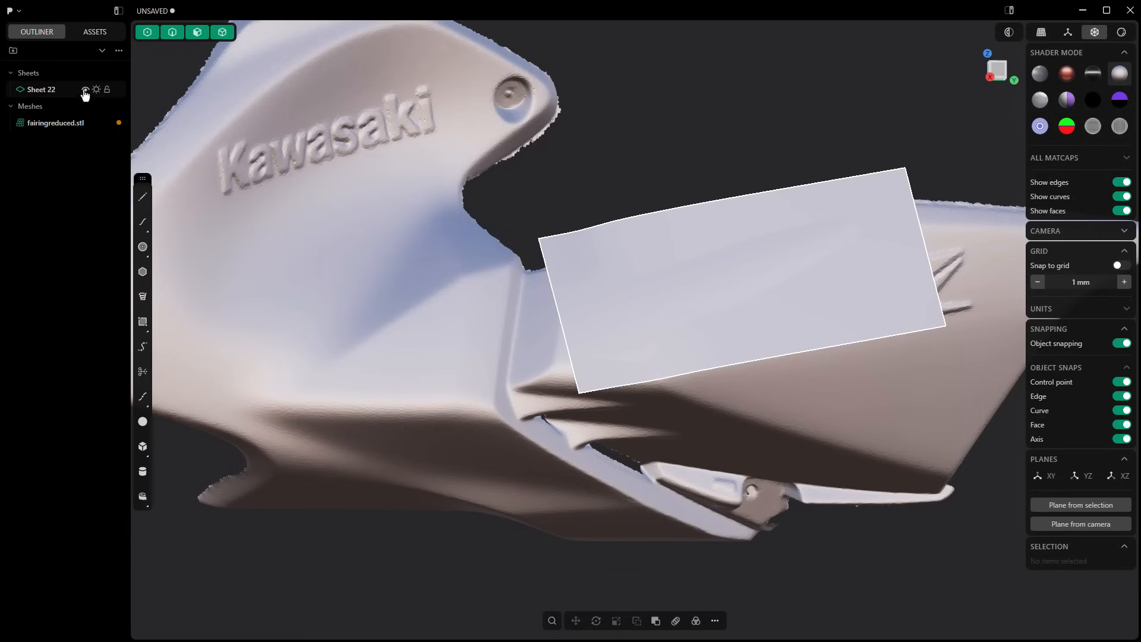
pyautogui.click(85, 90)
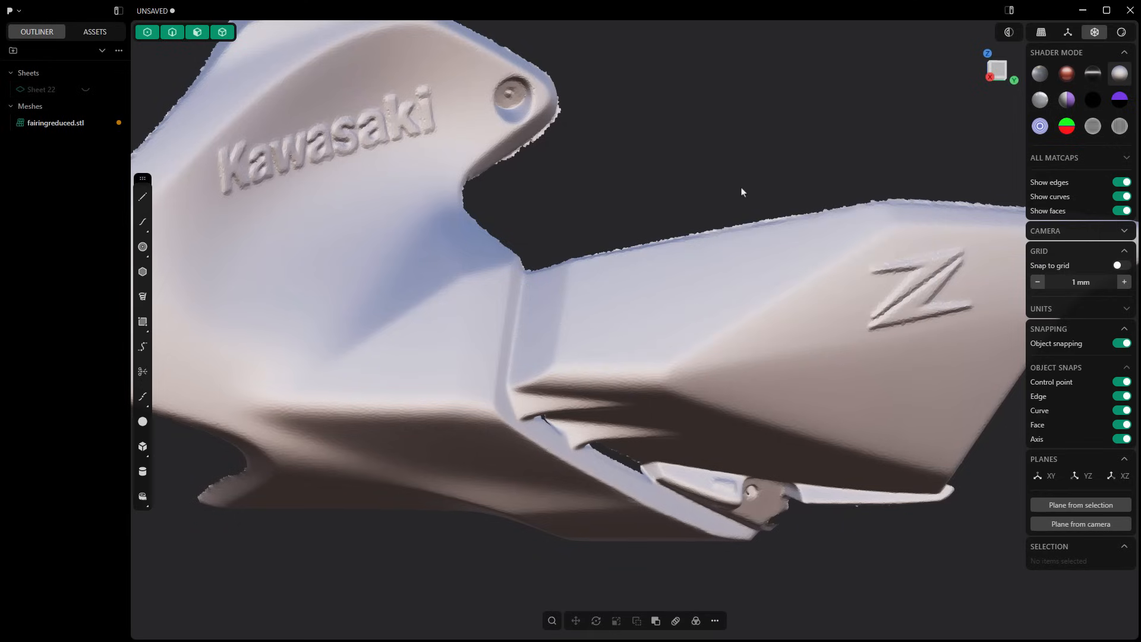
# Try to draw a control-point curve directly on the mesh's upper side panel, starting near its upper front corner
pyautogui.click(143, 223)
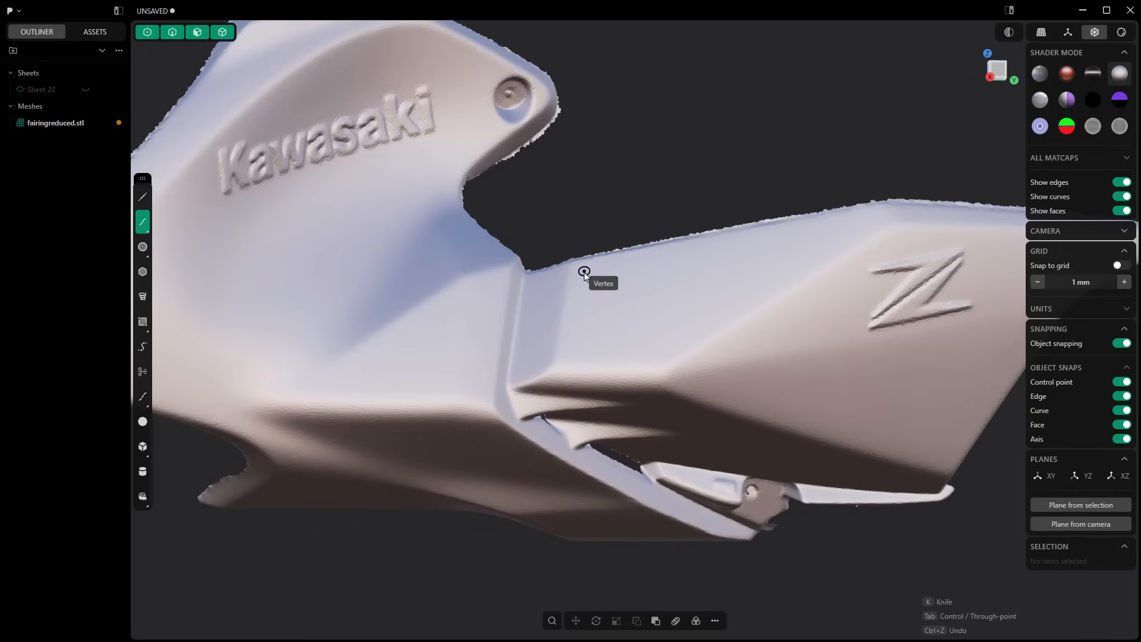
pyautogui.click(584, 272)
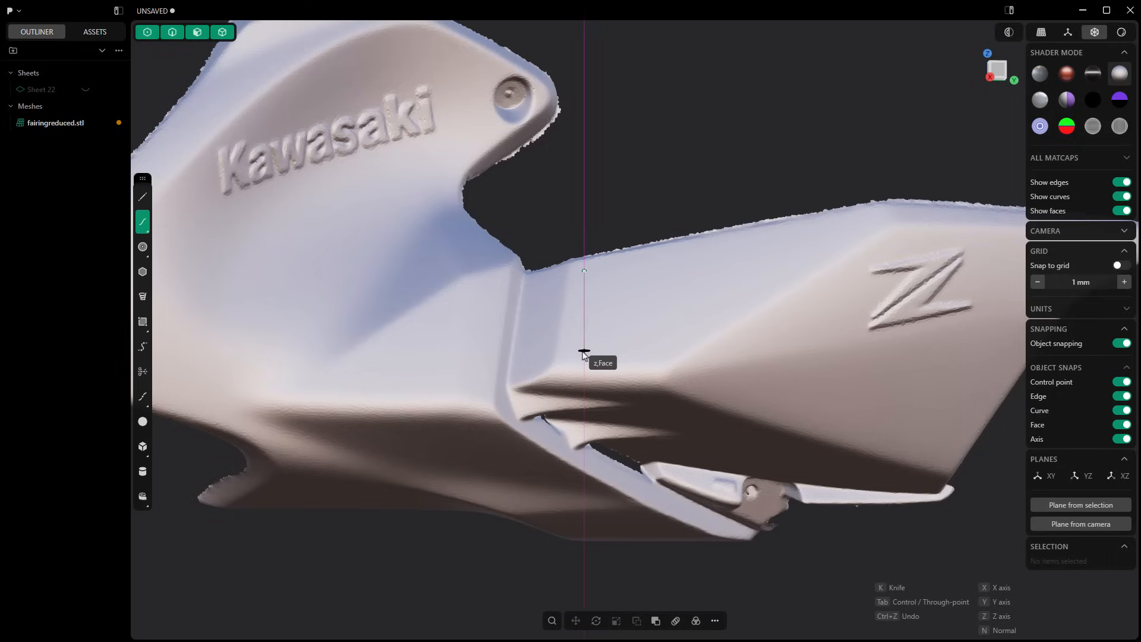
pyautogui.click(580, 354)
pyautogui.click(585, 354)
pyautogui.click(678, 332)
pyautogui.rightClick(688, 304)
# Check the drawn curve's shape from another angle and delete it
pyautogui.moveTo(687, 307); pyautogui.dragTo(803, 359, button='middle')
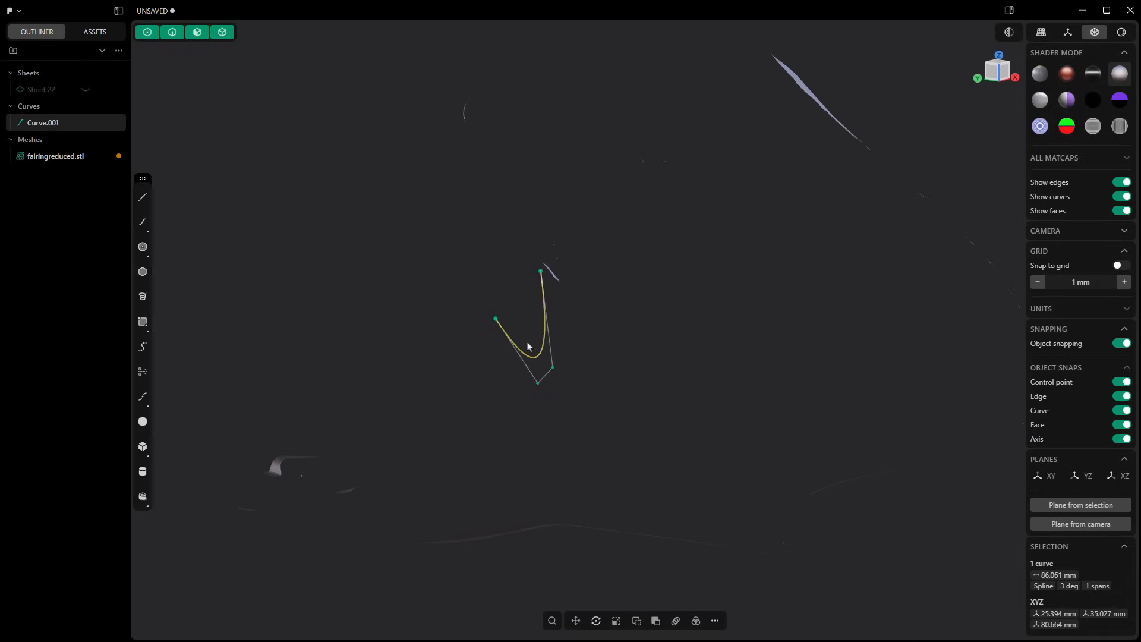
pyautogui.moveTo(614, 375); pyautogui.dragTo(633, 300, button='middle')
pyautogui.press('Delete')
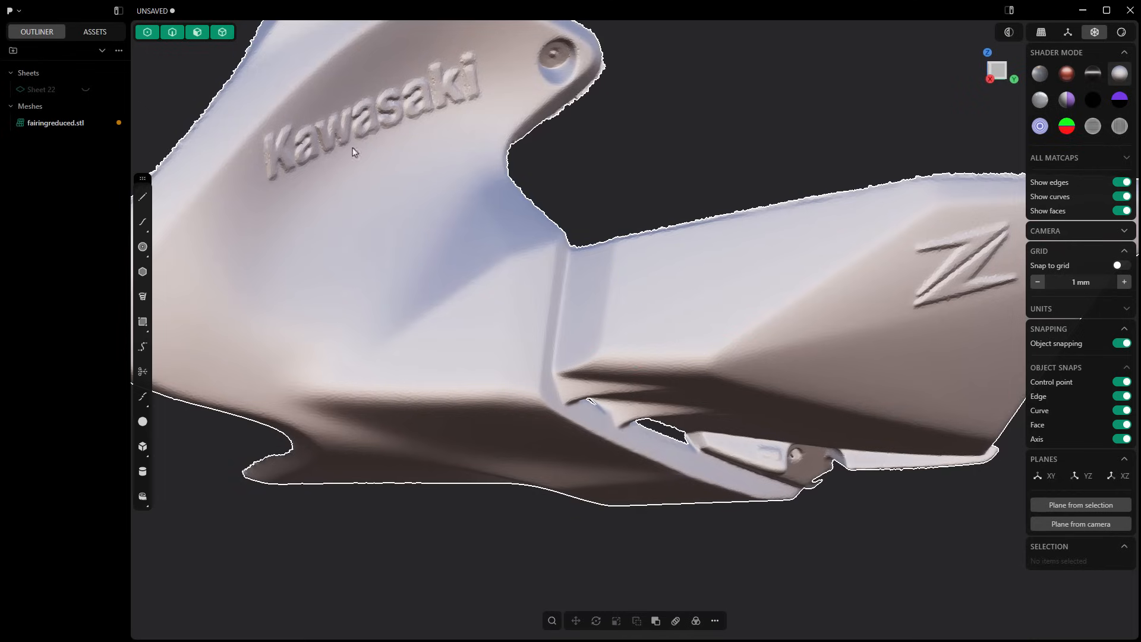
# Draw a four-point curve about 45 mm long down the front end of the mesh's upper side panel
pyautogui.click(143, 222)
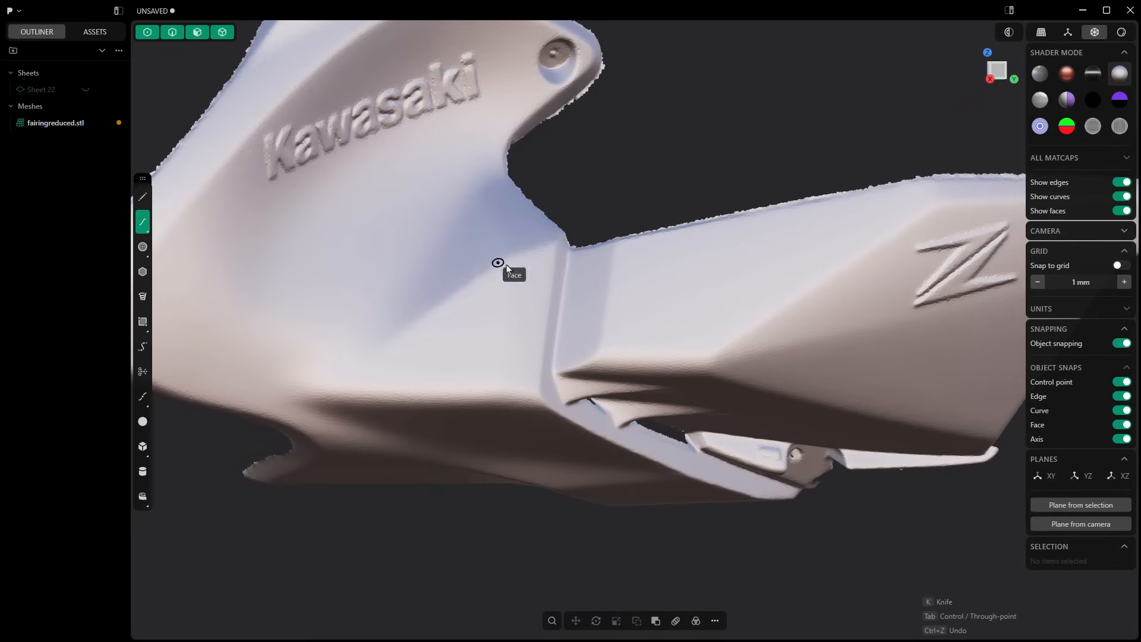
pyautogui.click(629, 255)
pyautogui.scroll(2, 625, 342)
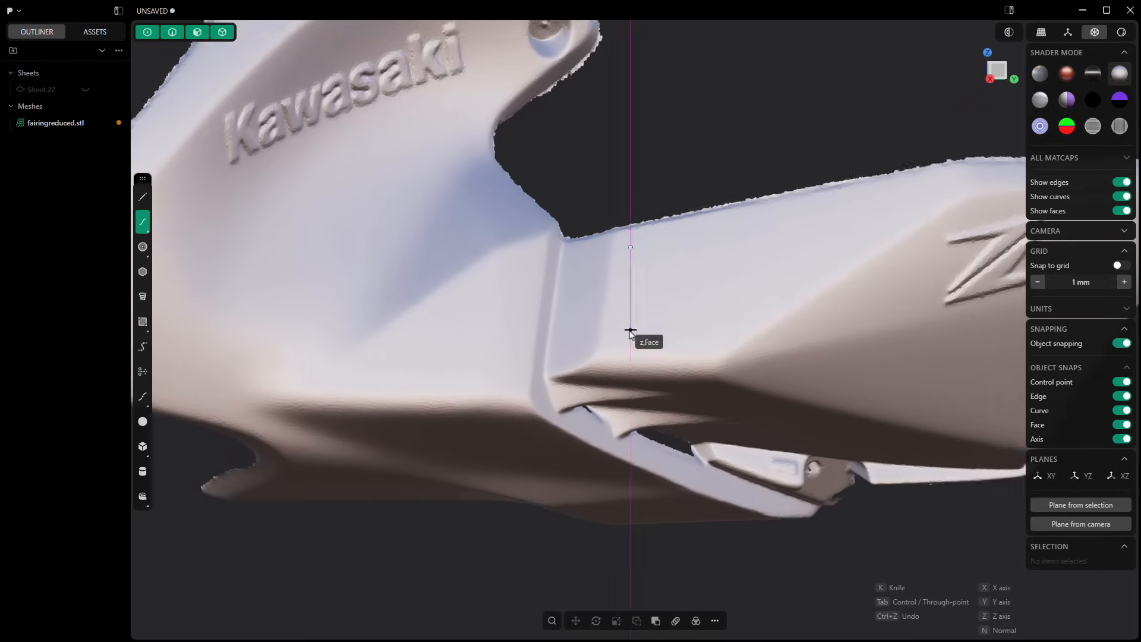
pyautogui.scroll(2, 624, 343)
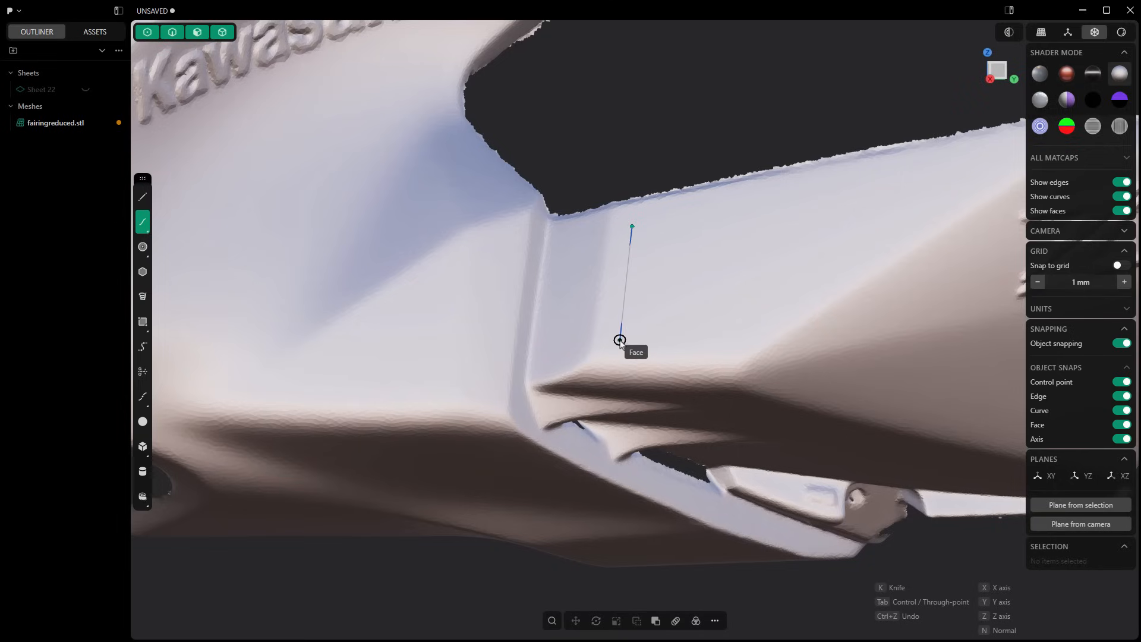
pyautogui.click(621, 266)
pyautogui.click(611, 349)
pyautogui.rightClick(610, 350)
# Draw a four-point curve about 124 mm long along the panel's upper edge, starting at the front curve's upper end
pyautogui.moveTo(735, 229); pyautogui.dragTo(575, 278, button='middle')
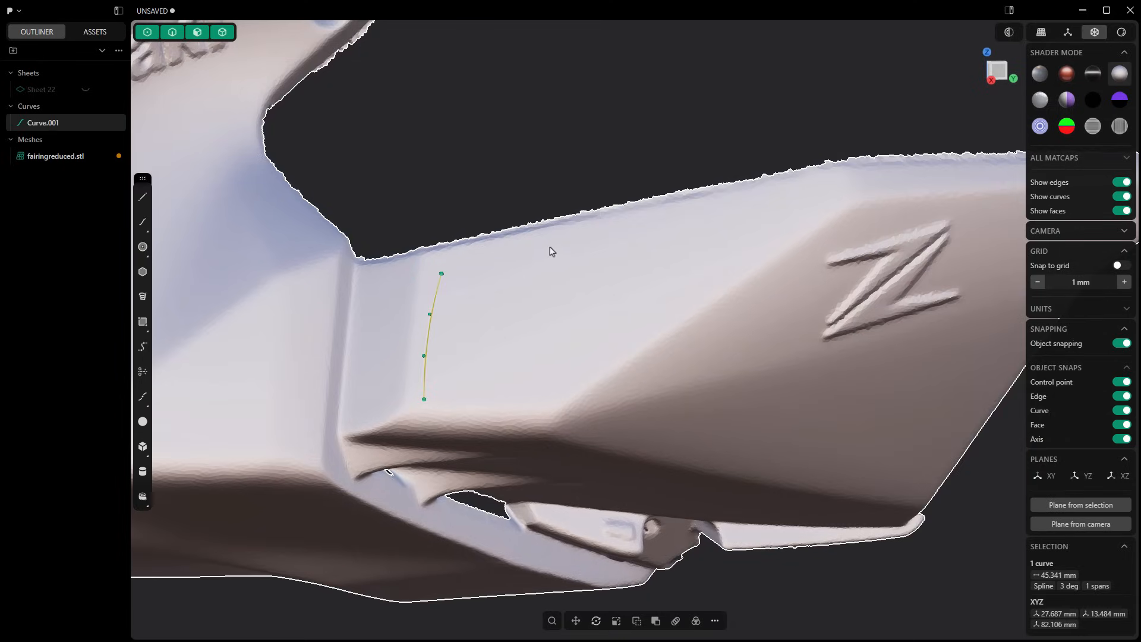
pyautogui.press('p')
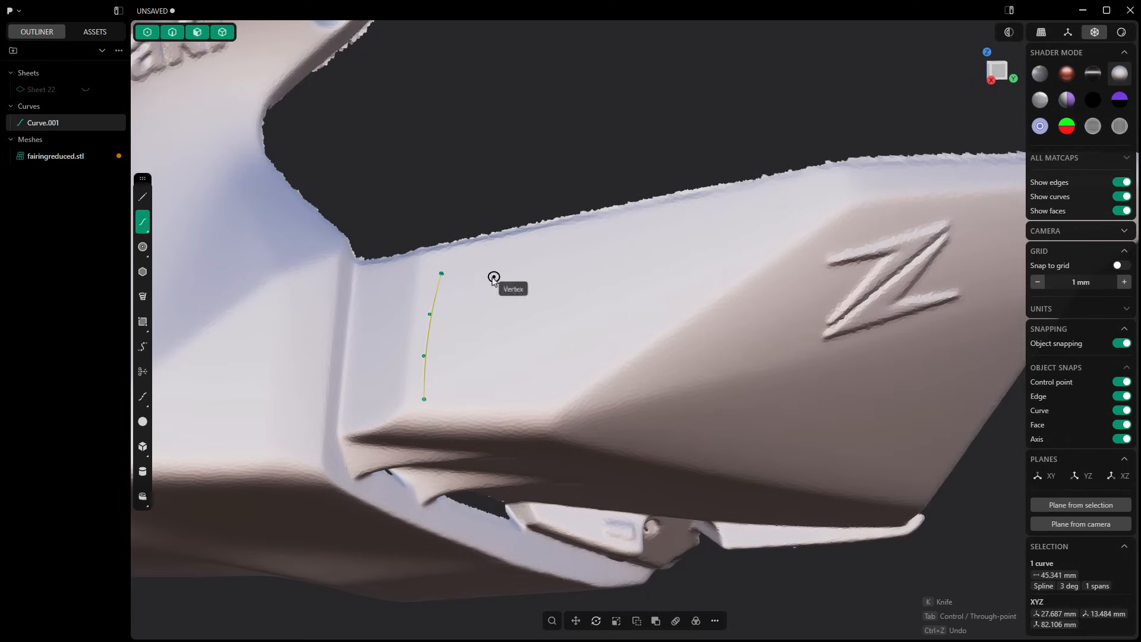
pyautogui.click(441, 273)
pyautogui.click(500, 259)
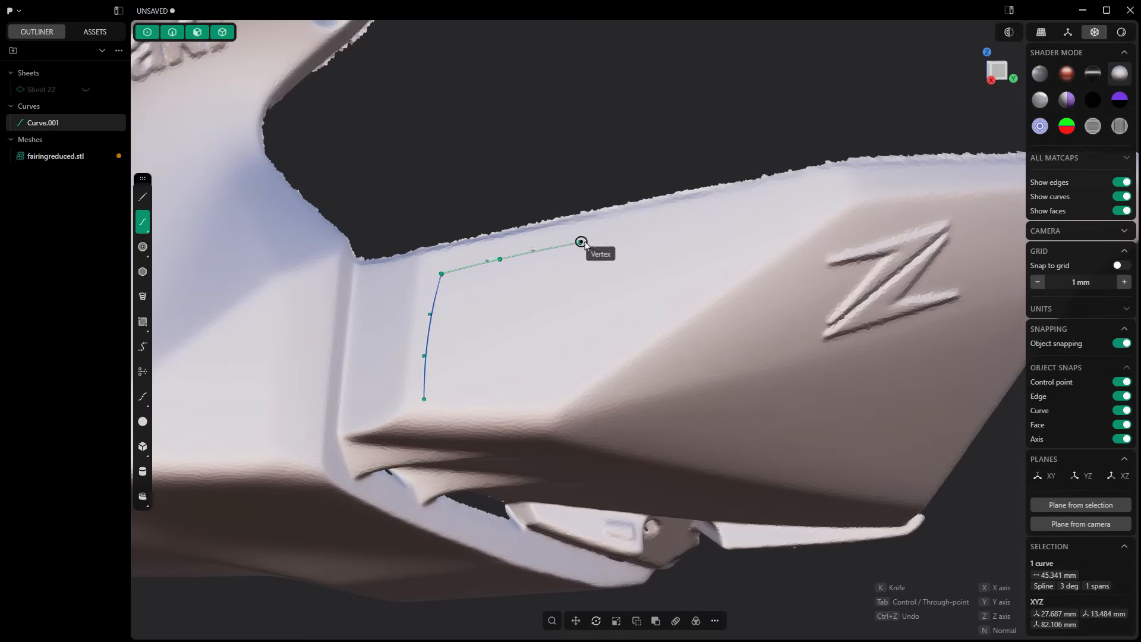
pyautogui.click(614, 234)
pyautogui.click(806, 189)
pyautogui.press('Return')
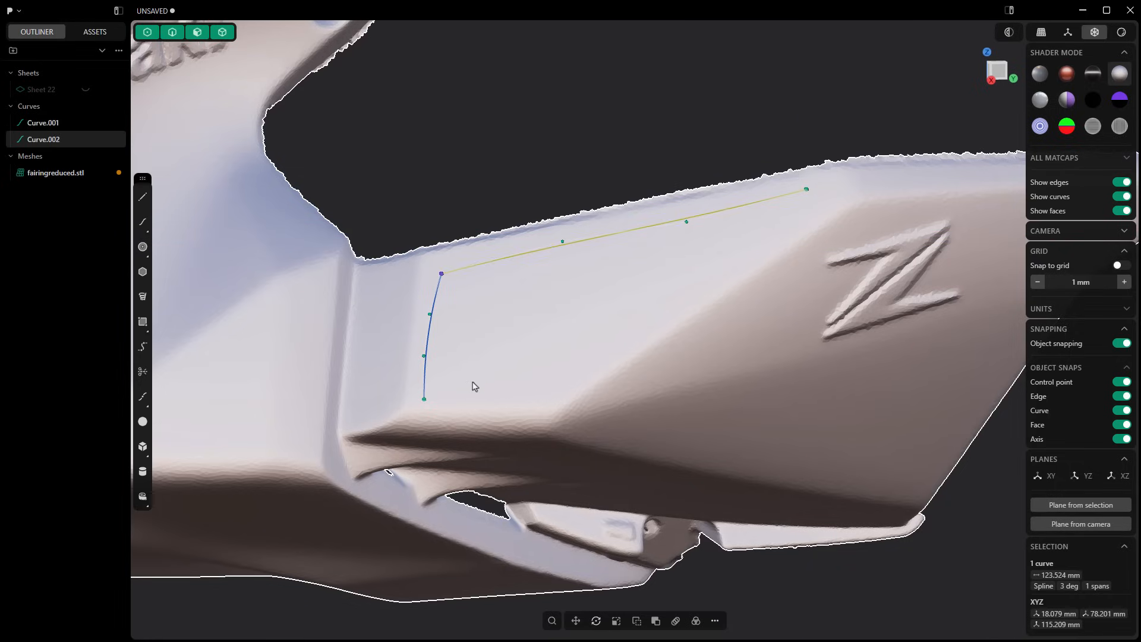
# Draw a curve about 43 mm long along the panel's lower edge, starting at the front curve's lower end
pyautogui.press('p')
pyautogui.click(424, 399)
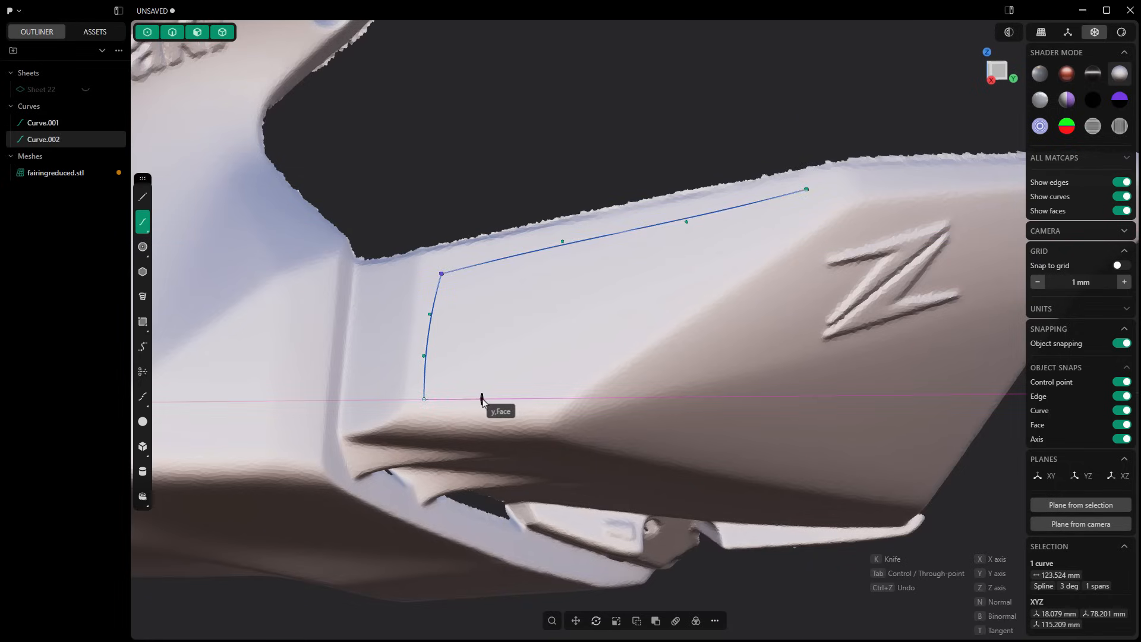
pyautogui.scroll(4, 496, 409)
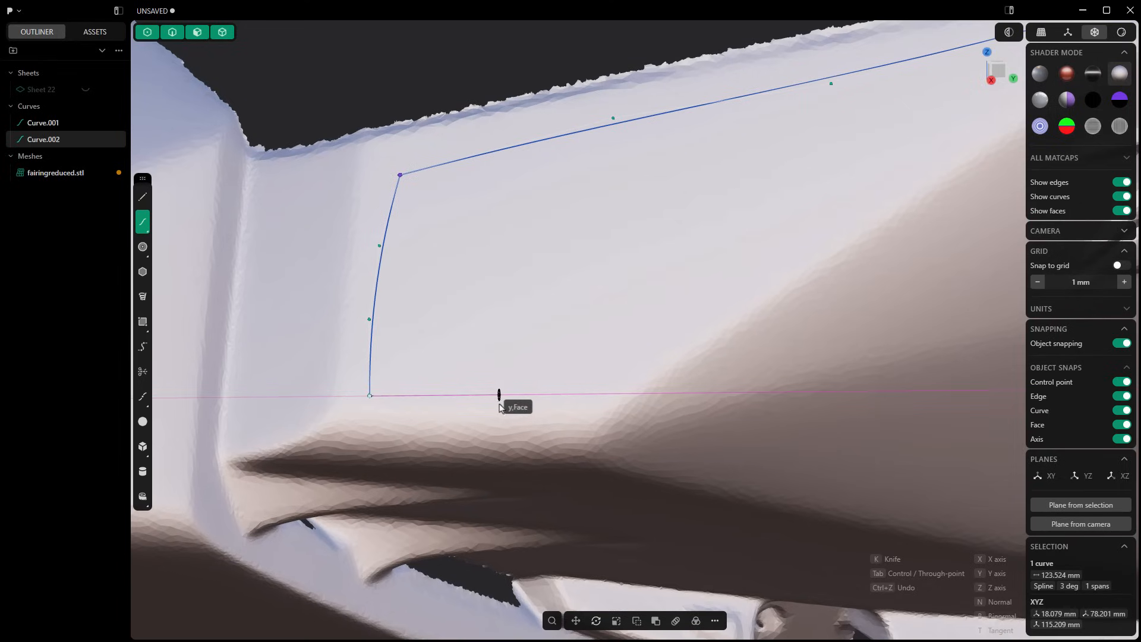
pyautogui.click(499, 412)
pyautogui.click(577, 394)
pyautogui.rightClick(616, 379)
# Draw a curve about 115 mm long up the panel's slanted crease, from the lower curve's rear end to near the upper curve's end
pyautogui.press('p')
pyautogui.click(577, 394)
pyautogui.click(683, 314)
pyautogui.click(828, 214)
pyautogui.moveTo(866, 181); pyautogui.dragTo(562, 290, button='middle')
pyautogui.click(611, 237)
pyautogui.click(753, 164)
pyautogui.rightClick(763, 164)
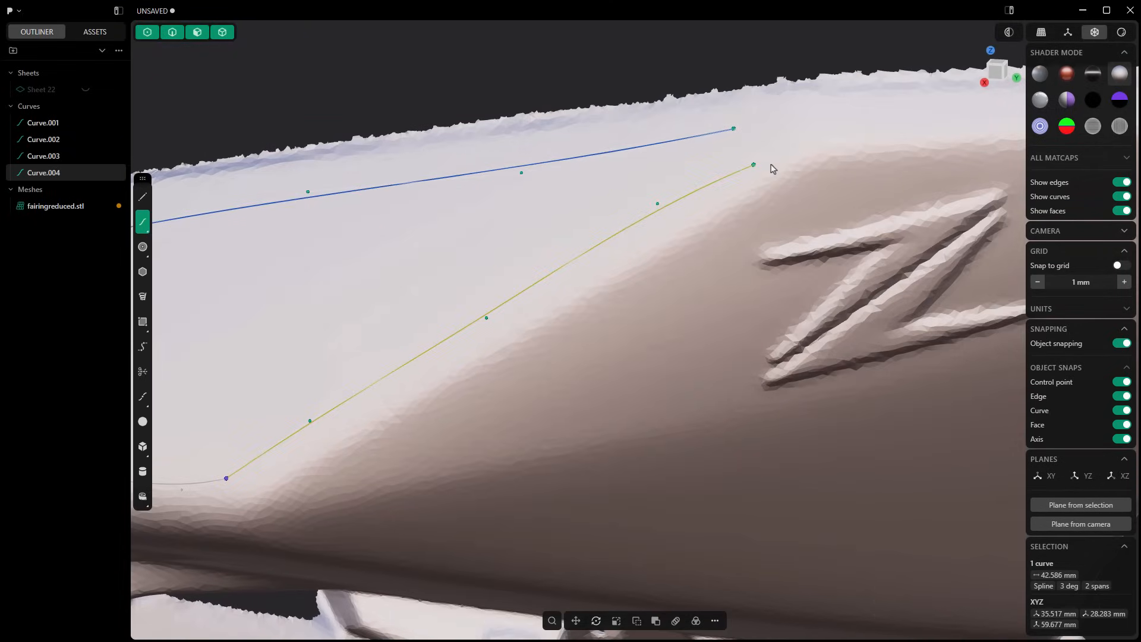
# Close the panel outline with a straight segment about 8 mm long between the rear ends of the upper and slanted curves
pyautogui.hotkey('shift', 'a')
pyautogui.click(733, 129)
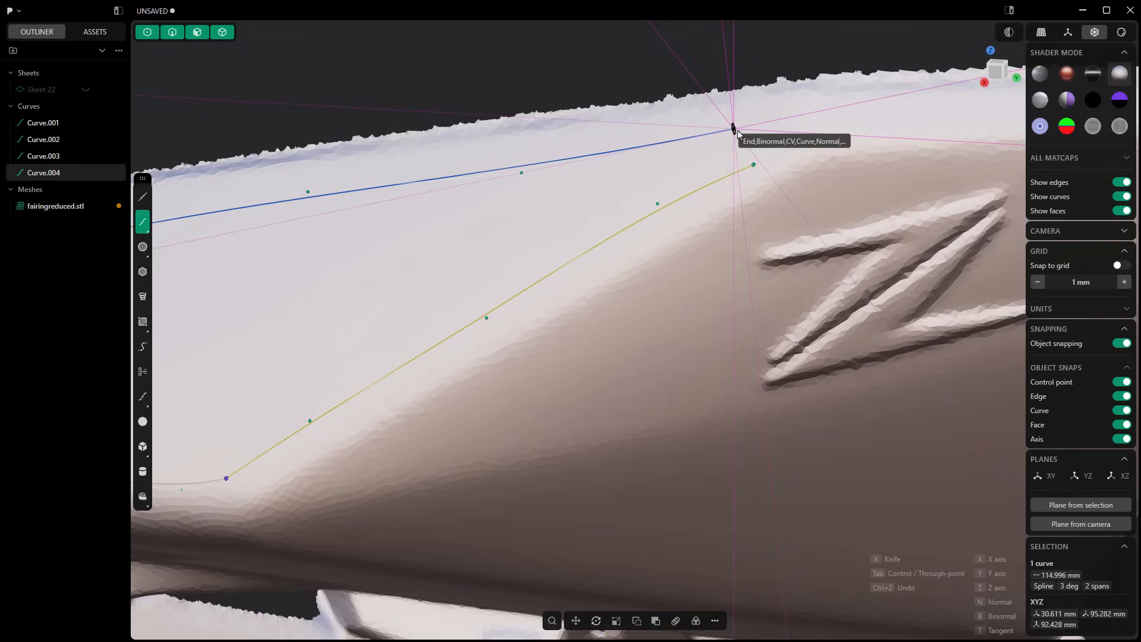
pyautogui.click(753, 164)
pyautogui.rightClick(753, 165)
pyautogui.moveTo(781, 170); pyautogui.dragTo(658, 289, button='middle')
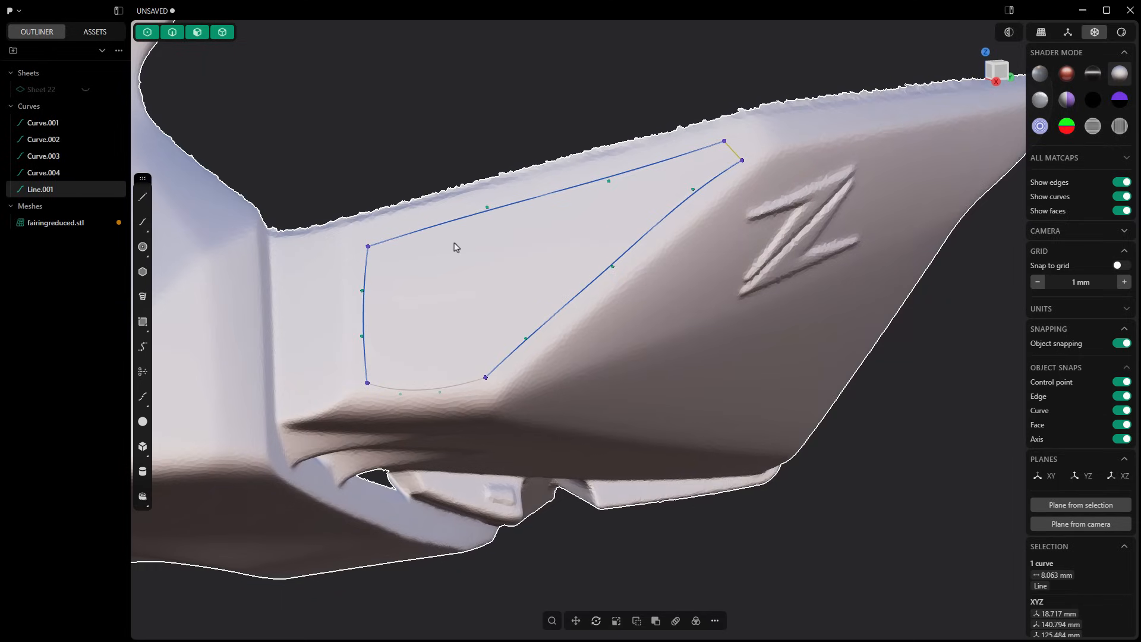
# Draw a three-point cross curve about 46 mm long over the front part of the panel, from the upper curve to the slanted curve
pyautogui.hotkey('shift', 'a')
pyautogui.click(445, 222)
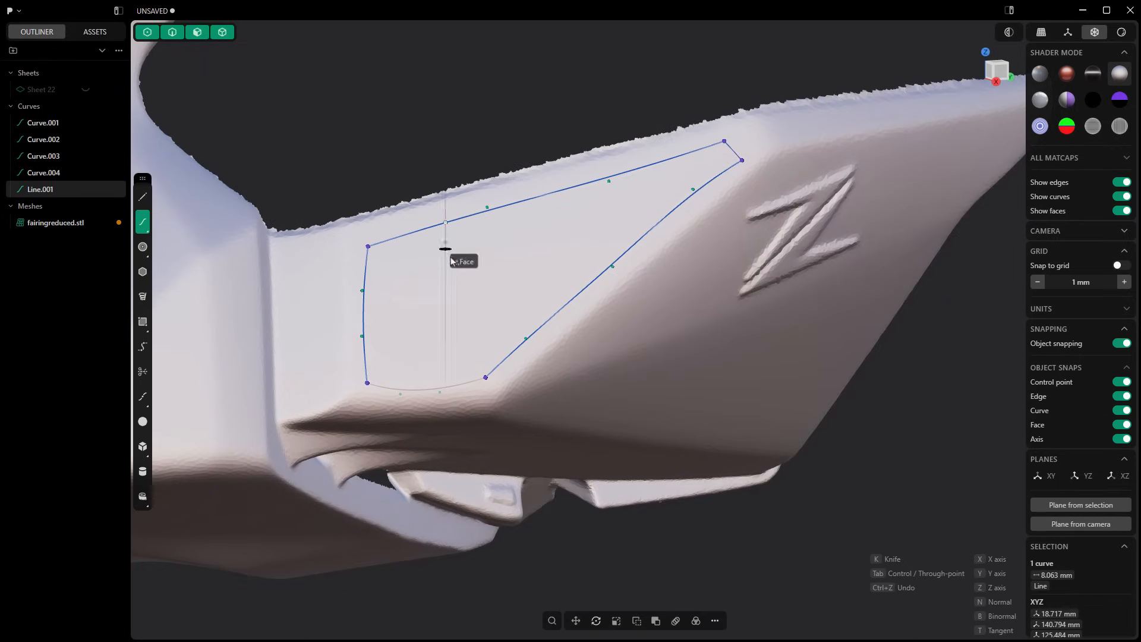
pyautogui.click(470, 290)
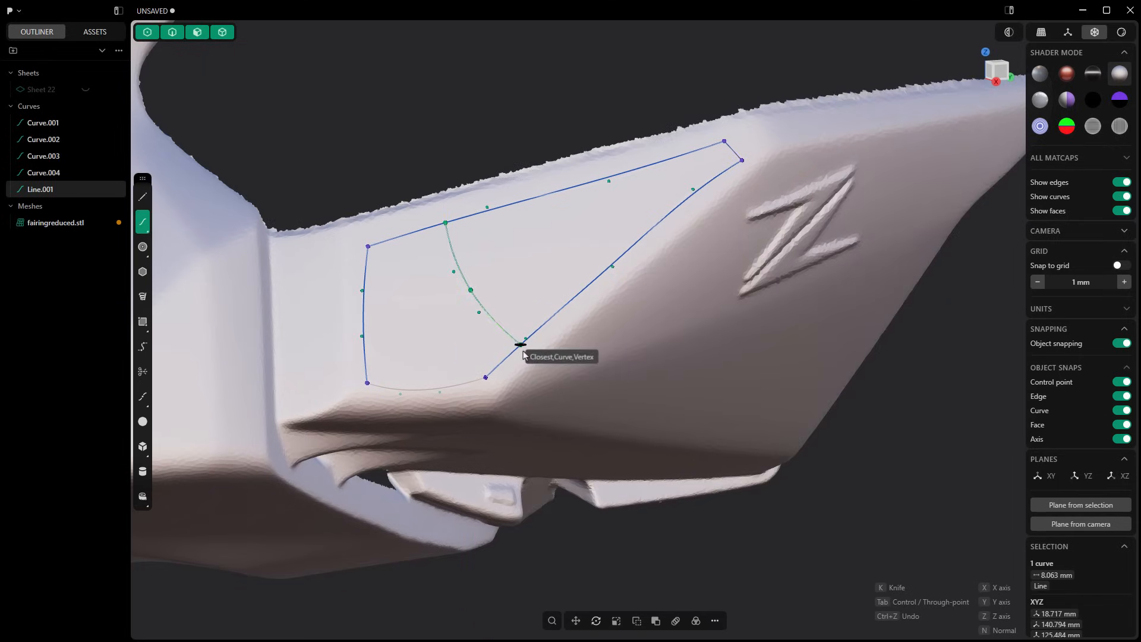
pyautogui.click(519, 345)
pyautogui.press('Return')
# Draw a second three-point cross curve about 29 mm long farther back, from the upper curve to the slanted curve
pyautogui.hotkey('shift', 'a')
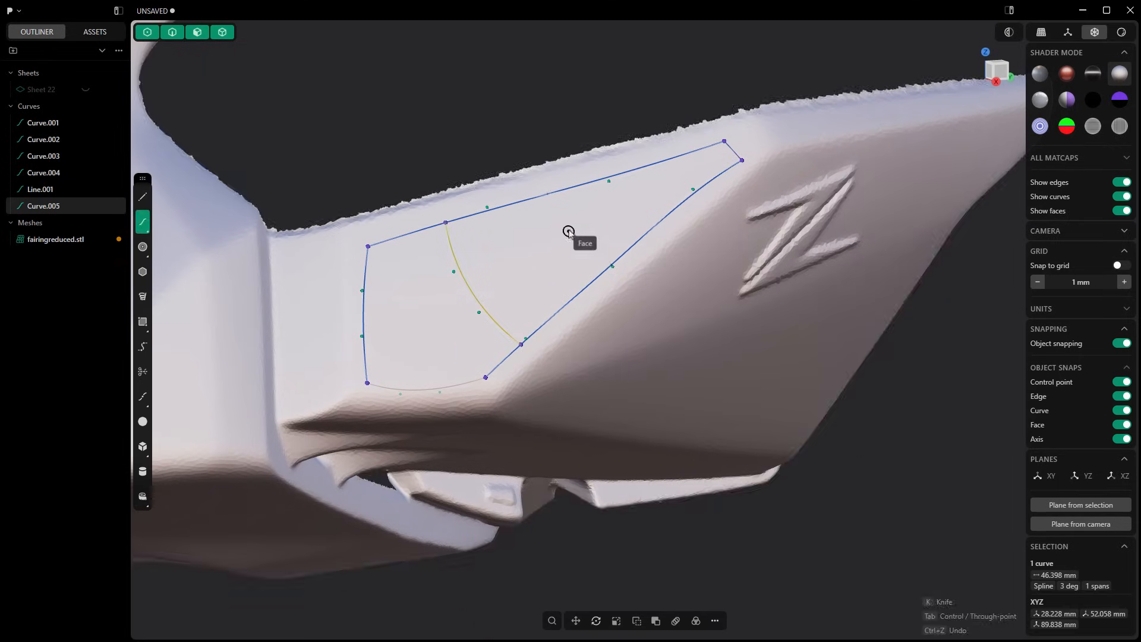
pyautogui.click(574, 187)
pyautogui.click(587, 237)
pyautogui.scroll(5, 616, 266)
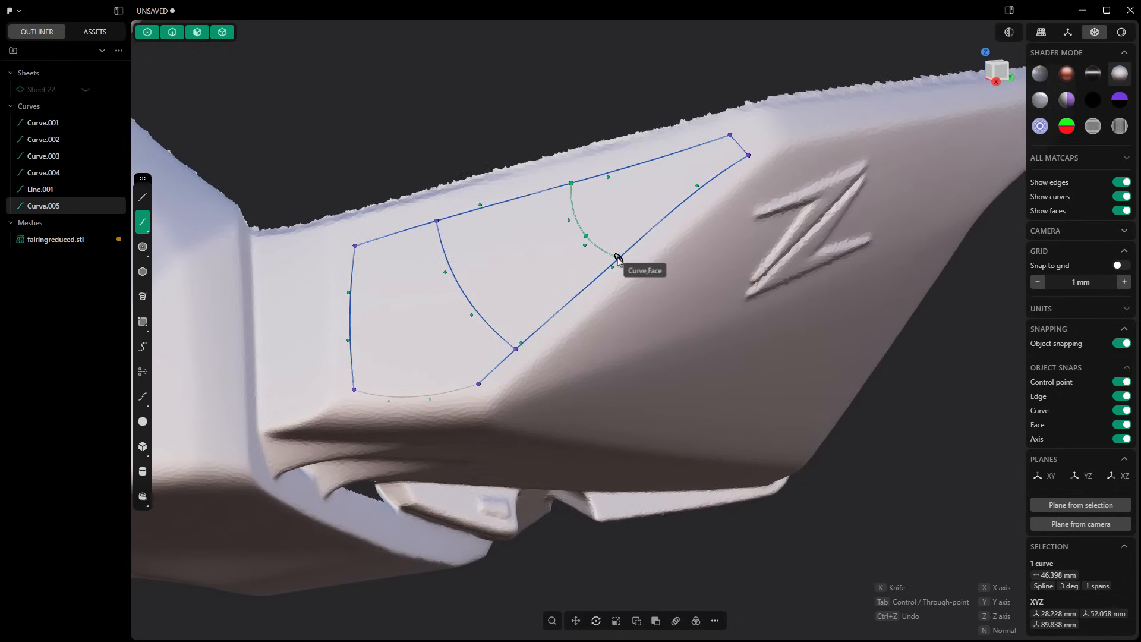
pyautogui.scroll(3, 614, 274)
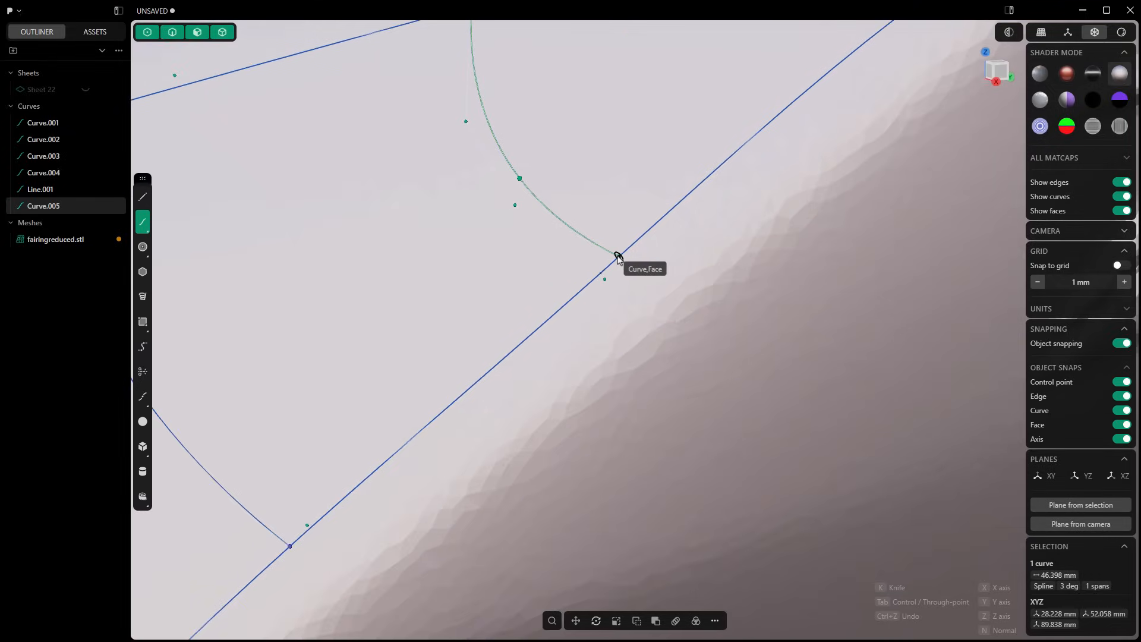
pyautogui.click(617, 255)
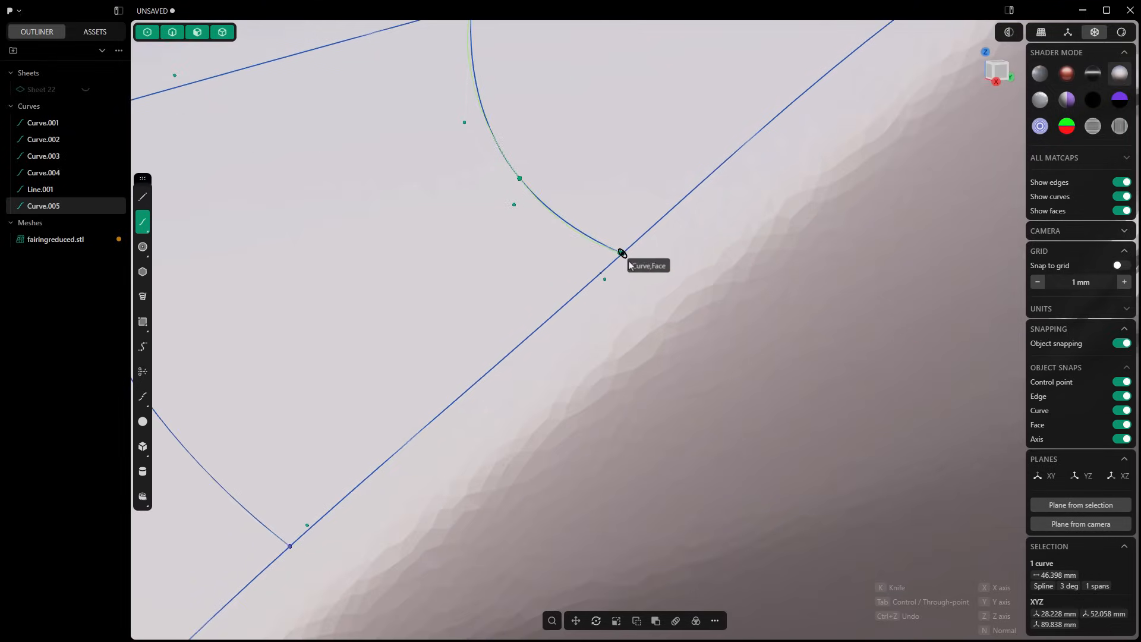
pyautogui.rightClick(619, 272)
# Move the rear cross curve's lower endpoint so that it lies exactly on the slanted boundary curve
pyautogui.scroll(3, 627, 260)
pyautogui.scroll(2, 627, 260)
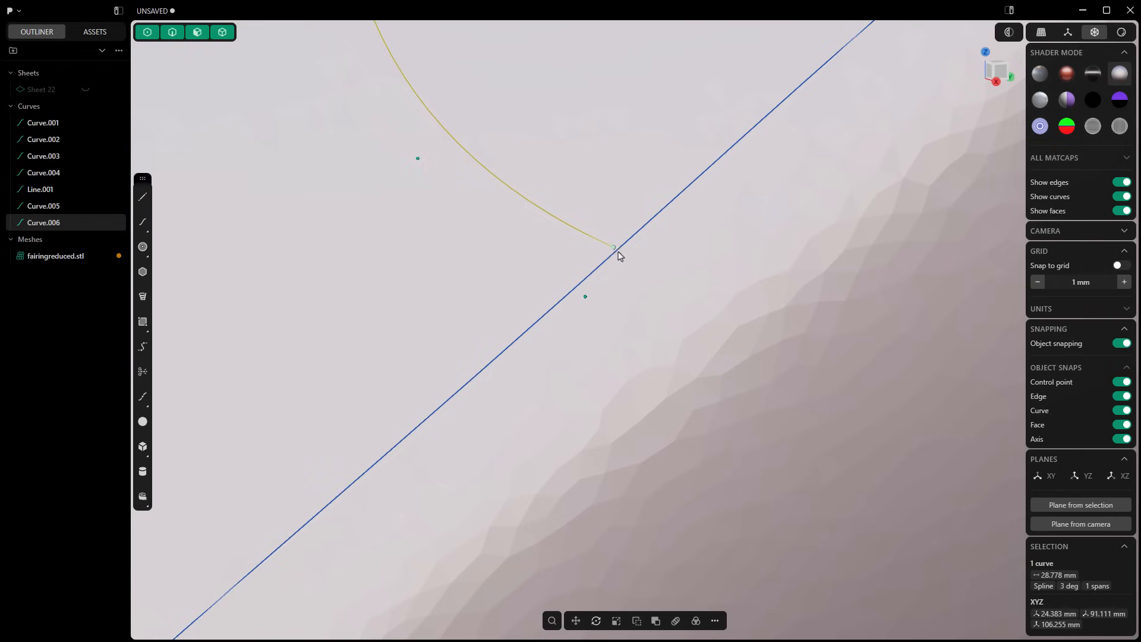
pyautogui.moveTo(613, 247); pyautogui.dragTo(611, 262)
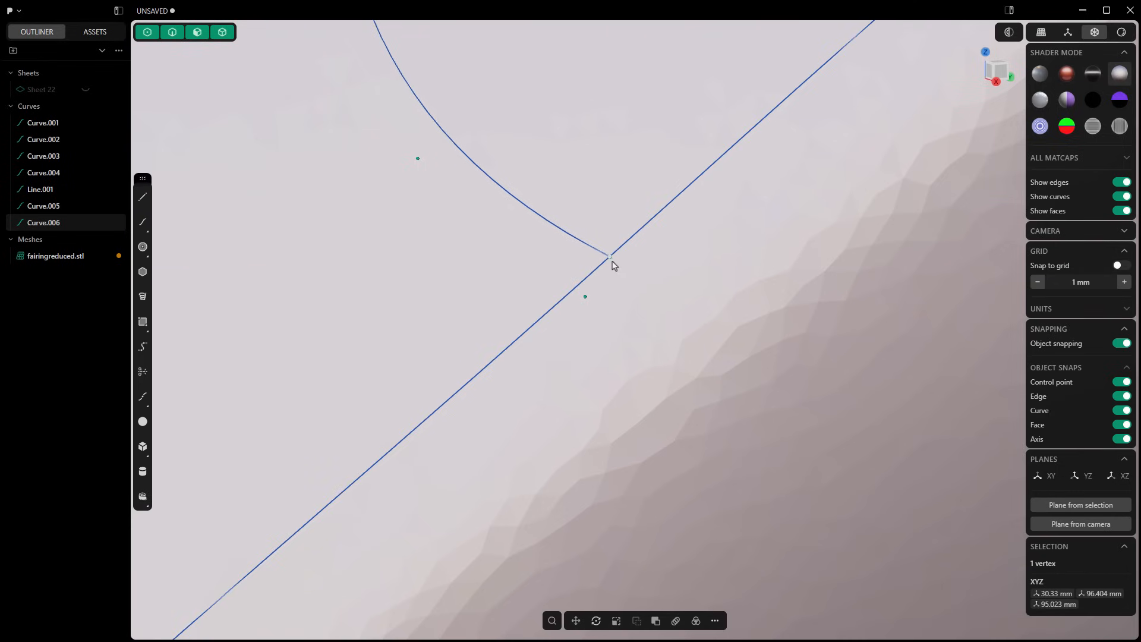
pyautogui.scroll(-5, 612, 268)
pyautogui.scroll(-4, 607, 316)
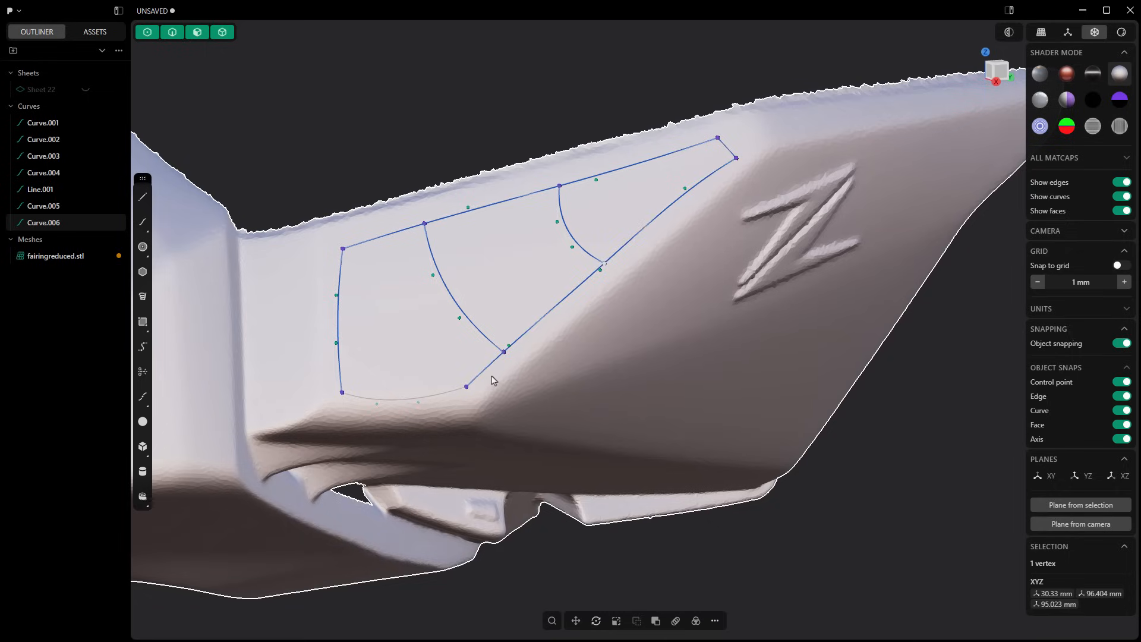
# Select the five curves that outline the panel, leaving out the two cross curves
pyautogui.click(487, 370)
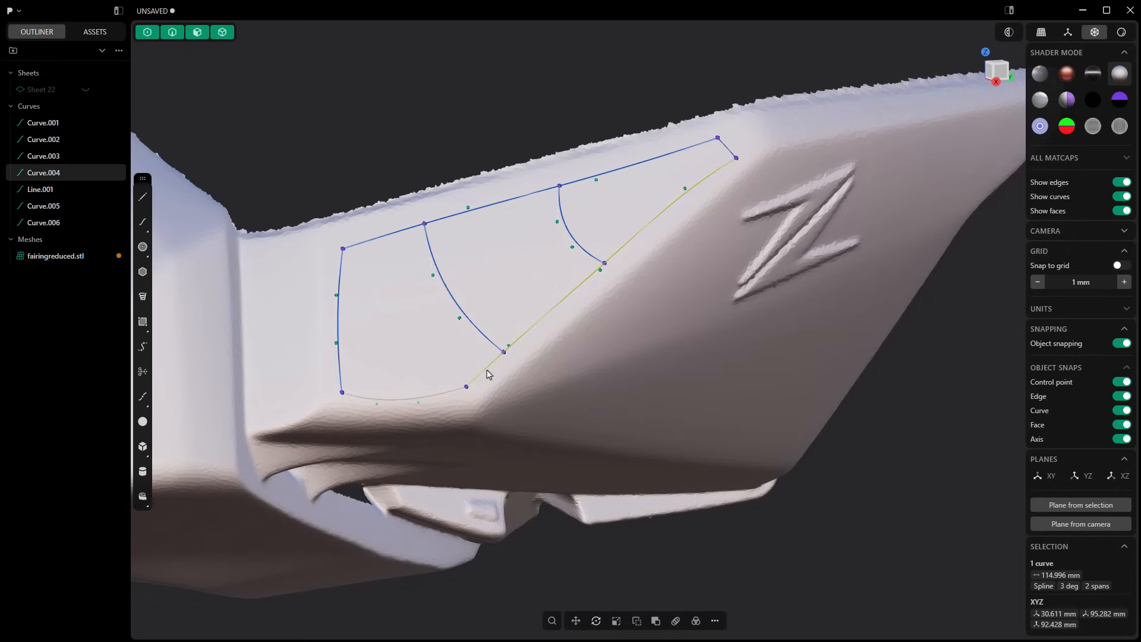
pyautogui.keyDown('shift'); pyautogui.click(454, 393); pyautogui.keyUp('shift')
pyautogui.keyDown('shift'); pyautogui.click(340, 338); pyautogui.keyUp('shift')
pyautogui.keyDown('shift'); pyautogui.click(376, 238); pyautogui.keyUp('shift')
pyautogui.keyDown('shift'); pyautogui.click(735, 151); pyautogui.keyUp('shift')
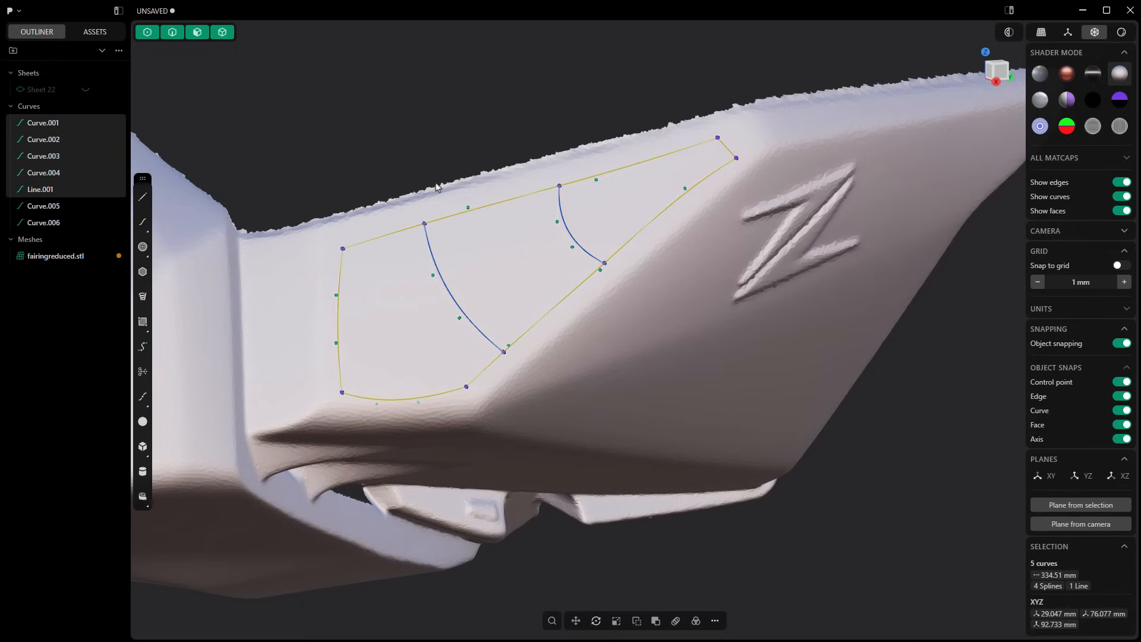
# Try an XNurbs surface from the five boundary curves with the two cross curves as guides, checking its shape with the mesh hidden
pyautogui.write('fxn')
pyautogui.press('Return')
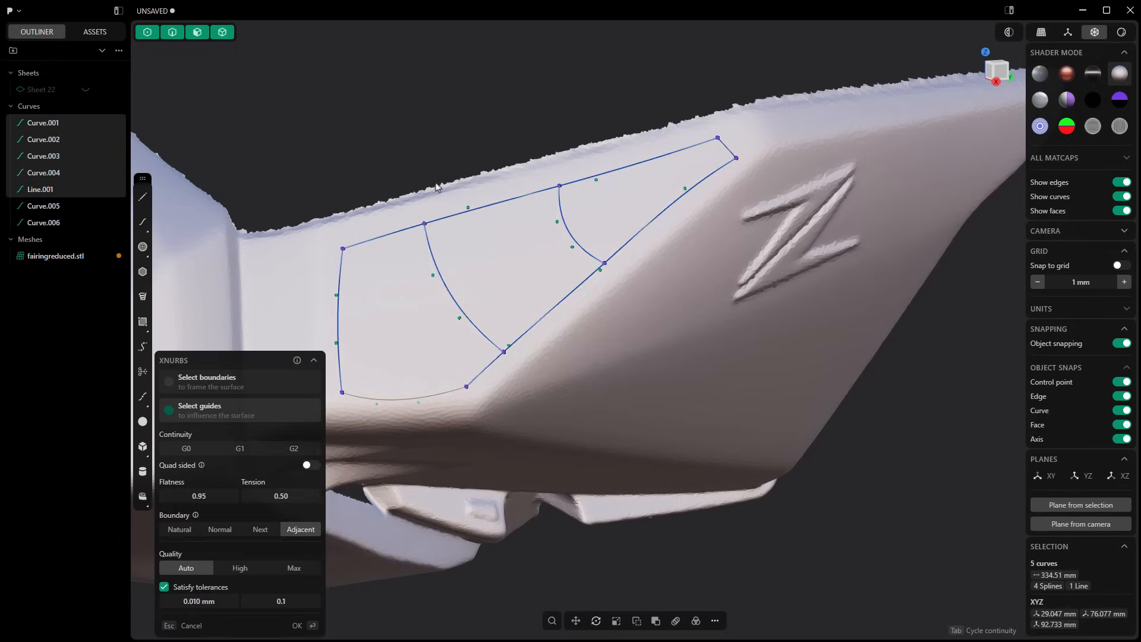
pyautogui.click(436, 253)
pyautogui.click(561, 217)
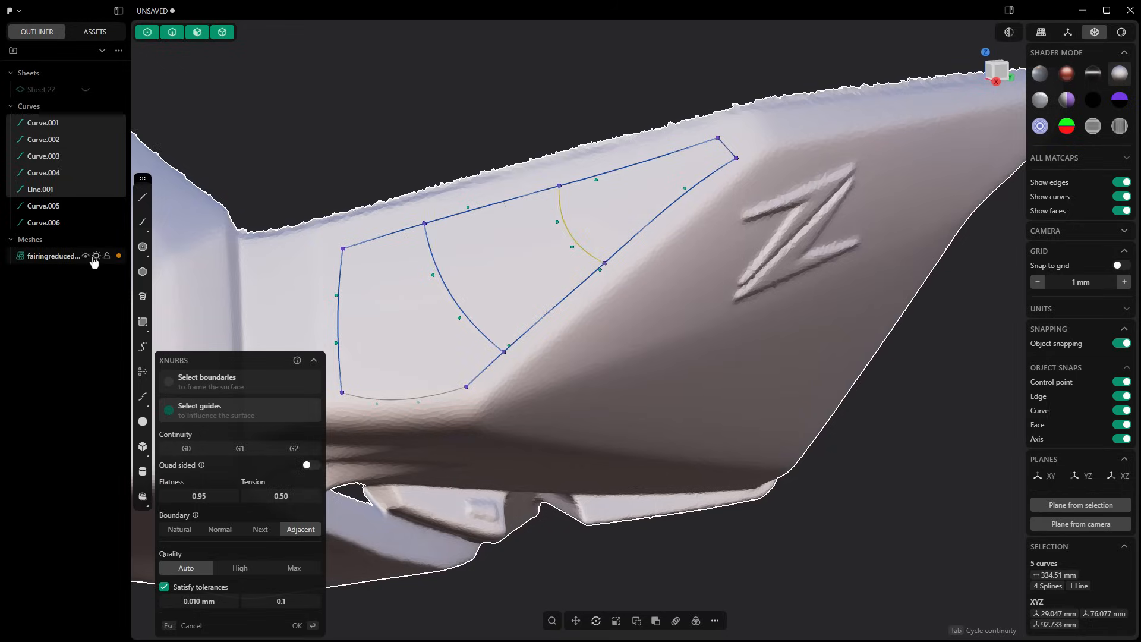
pyautogui.click(86, 258)
pyautogui.moveTo(525, 324); pyautogui.dragTo(458, 291, button='middle')
pyautogui.click(456, 288)
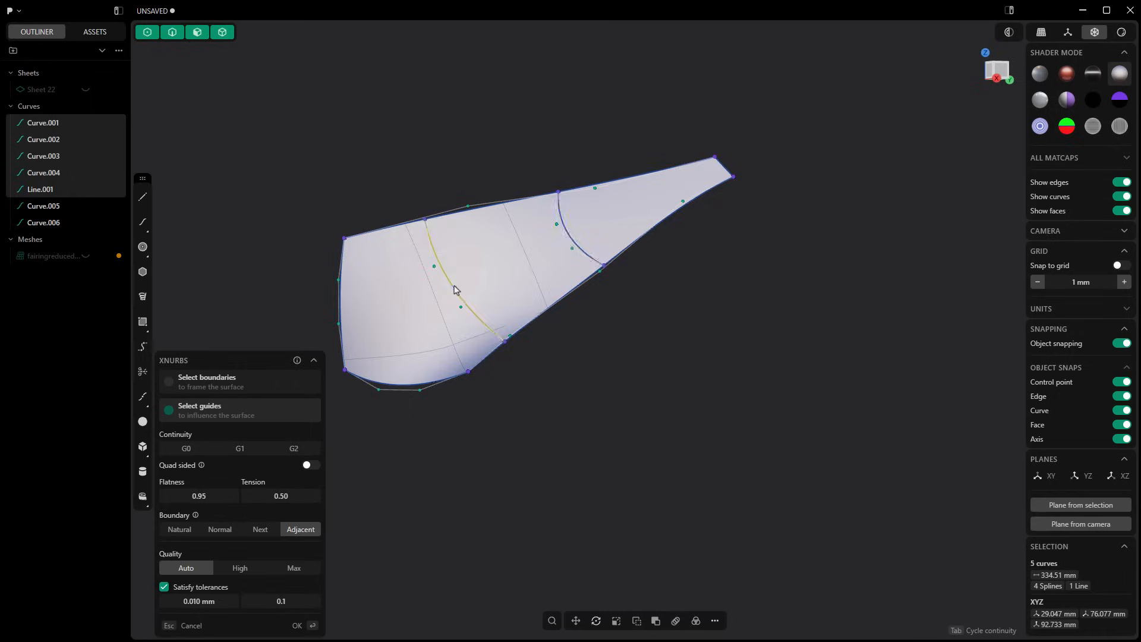
pyautogui.moveTo(517, 354); pyautogui.dragTo(445, 328, button='middle')
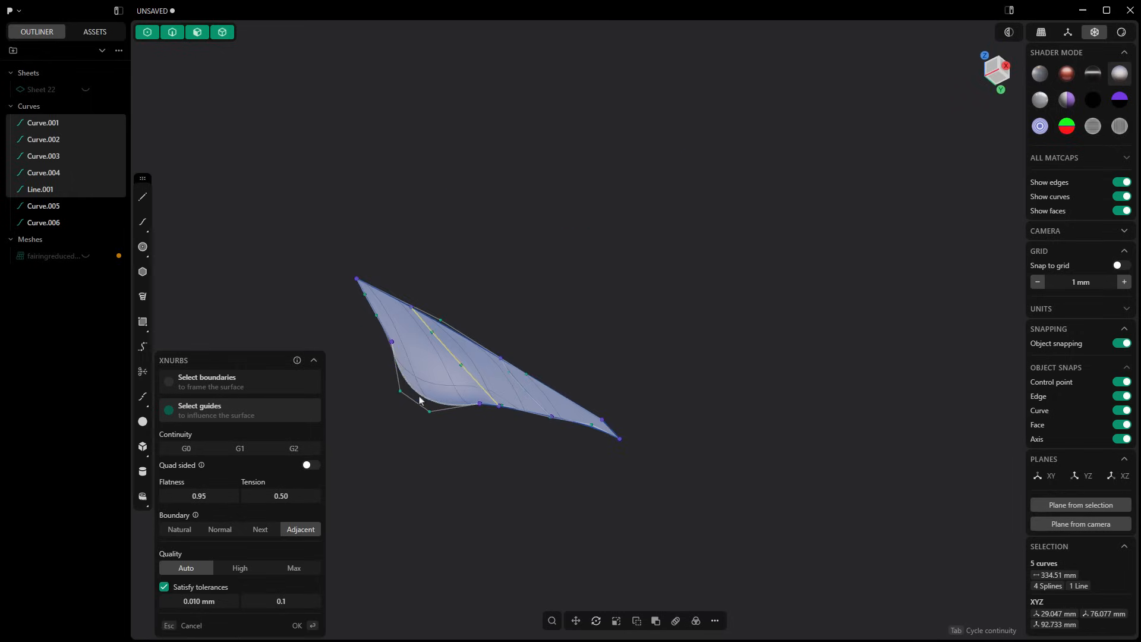
pyautogui.click(431, 402)
pyautogui.moveTo(428, 400); pyautogui.dragTo(607, 344, button='middle')
pyautogui.press('Escape')
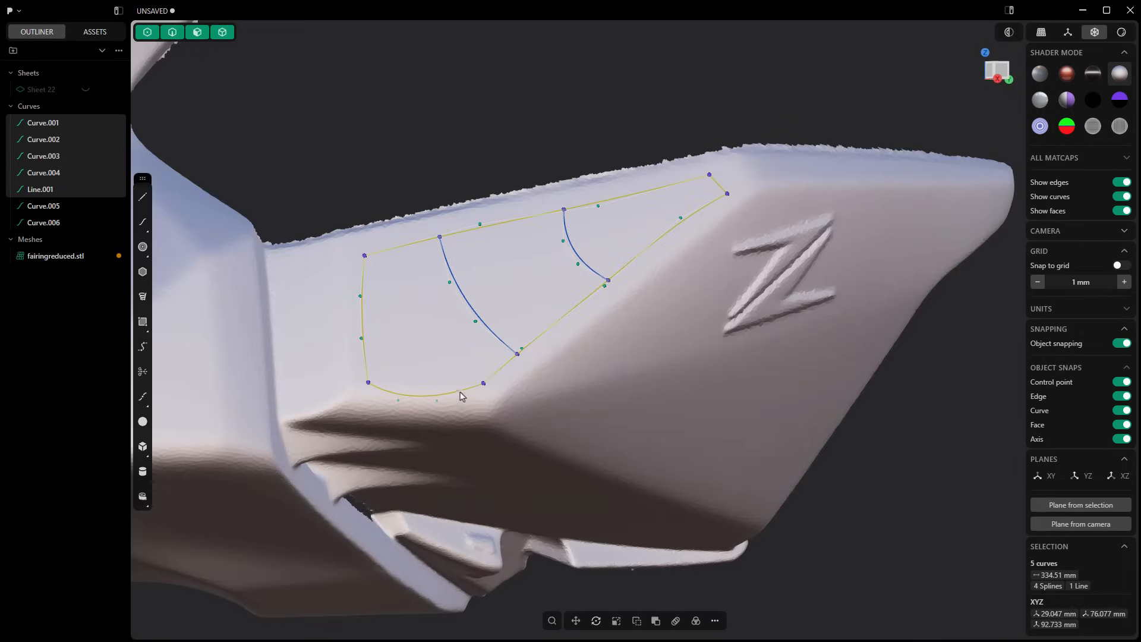
# Remove the lower curve from the selection, hide the mesh and build an XNurbs surface guided by the inner cross curves
pyautogui.keyDown('ctrl'); pyautogui.click(466, 391); pyautogui.keyUp('ctrl')
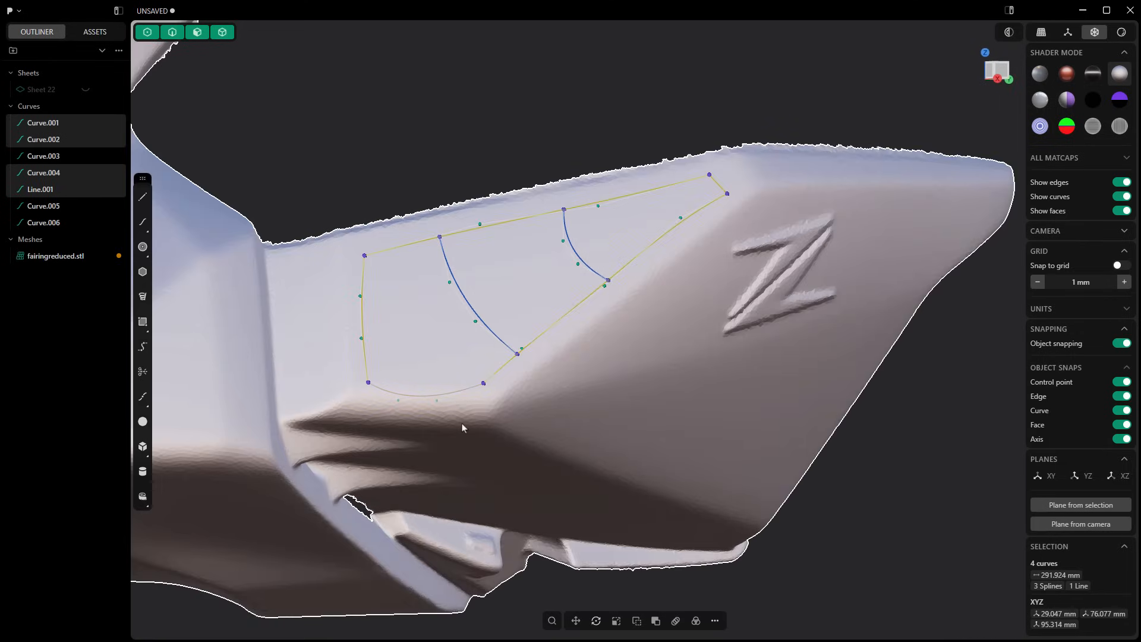
pyautogui.write('fxn')
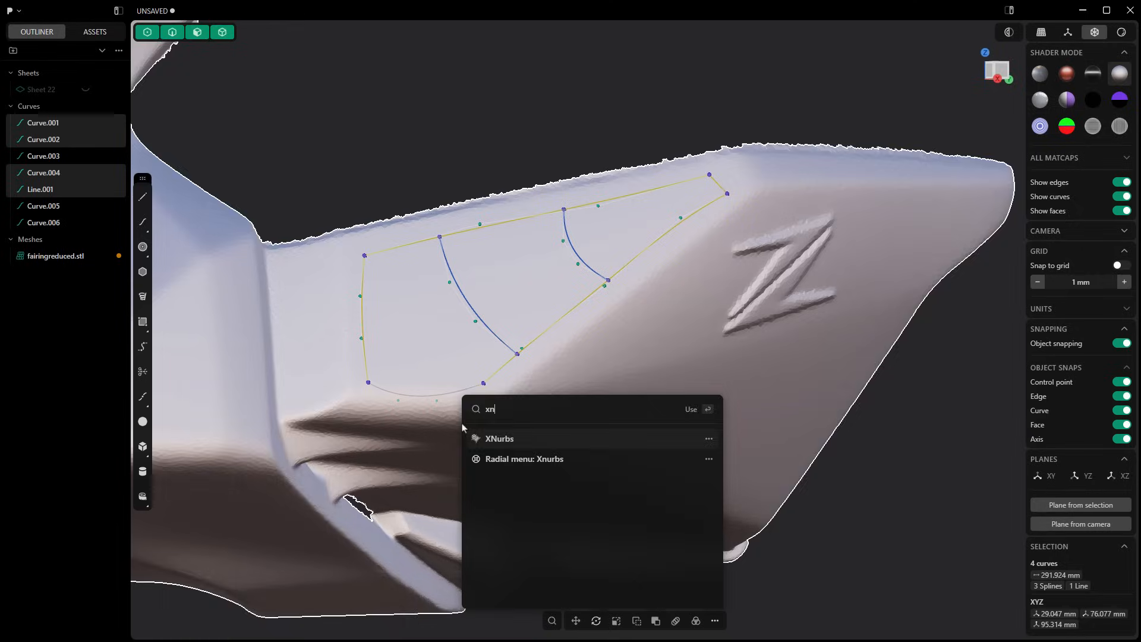
pyautogui.press('Return')
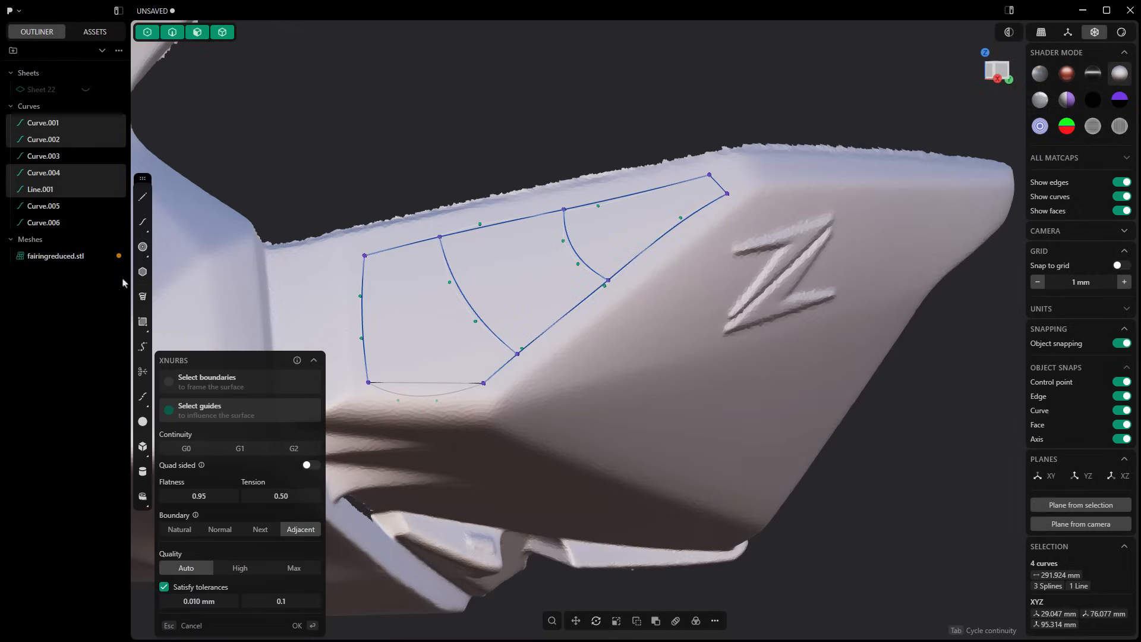
pyautogui.click(96, 258)
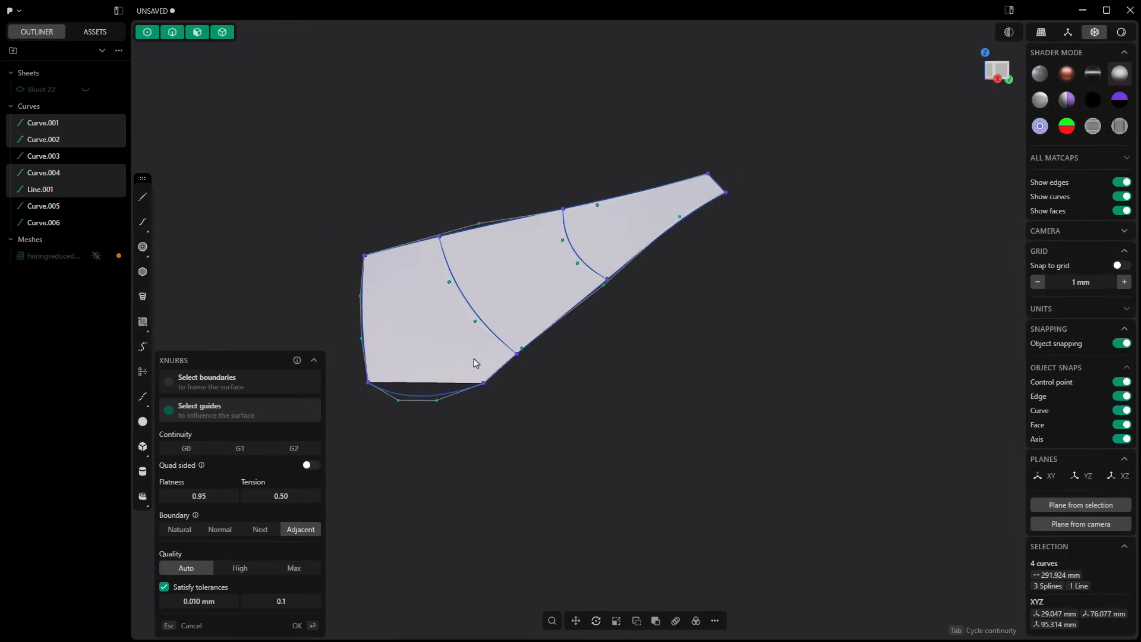
pyautogui.moveTo(473, 360); pyautogui.dragTo(394, 381, button='middle')
pyautogui.moveTo(467, 358); pyautogui.dragTo(433, 299, button='middle')
pyautogui.click(434, 299)
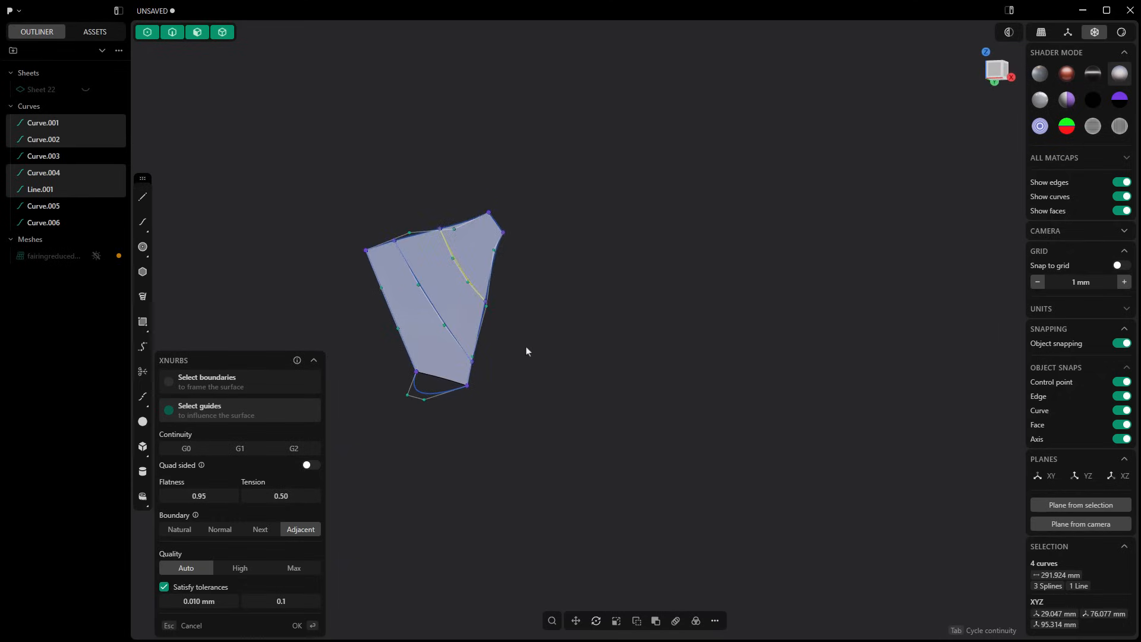
pyautogui.moveTo(527, 351); pyautogui.dragTo(499, 341, button='middle')
pyautogui.press('Return')
# Show the fairing mesh again and delete the unused curve along the panel's lower edge
pyautogui.moveTo(623, 364); pyautogui.dragTo(426, 405, button='middle')
pyautogui.click(455, 449)
pyautogui.scroll(-1, 453, 450)
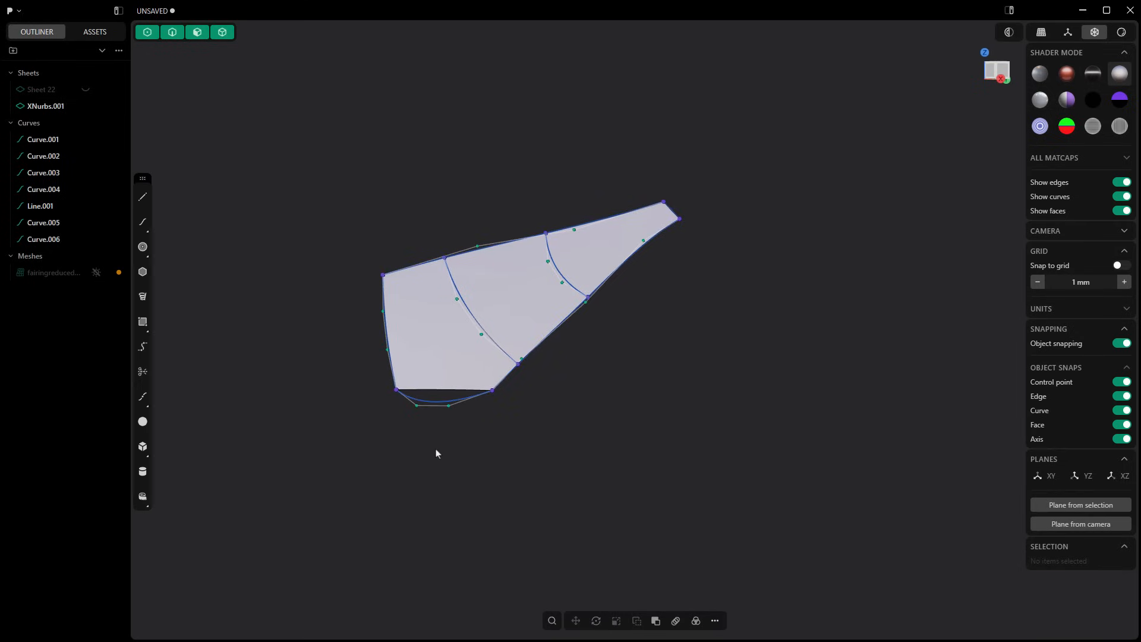
pyautogui.click(87, 273)
pyautogui.click(96, 273)
pyautogui.click(97, 274)
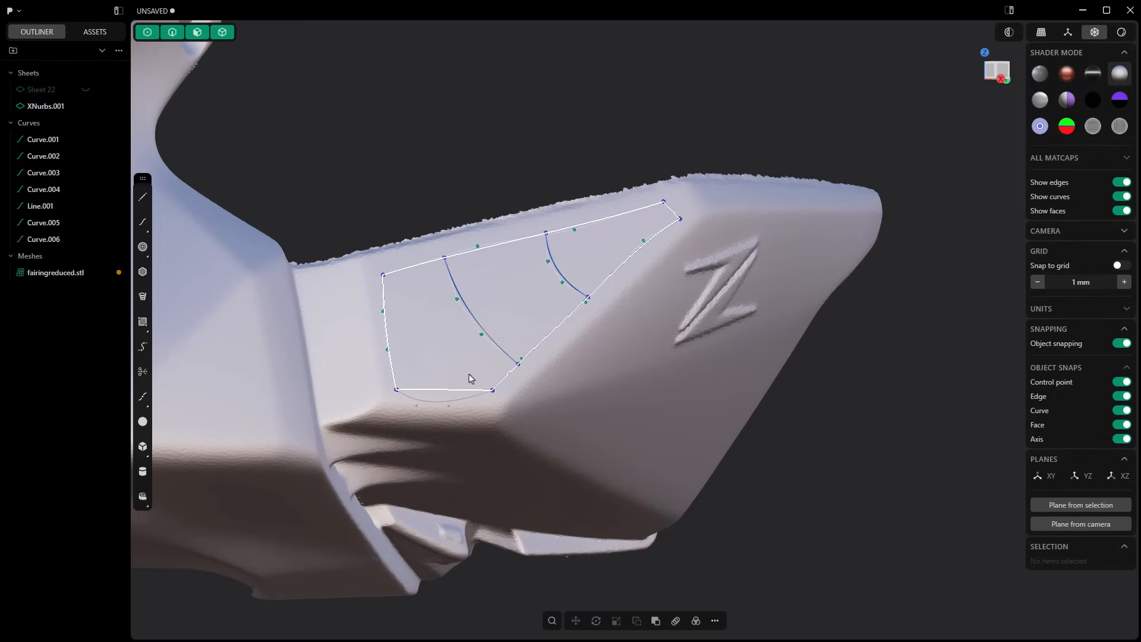
pyautogui.click(455, 403)
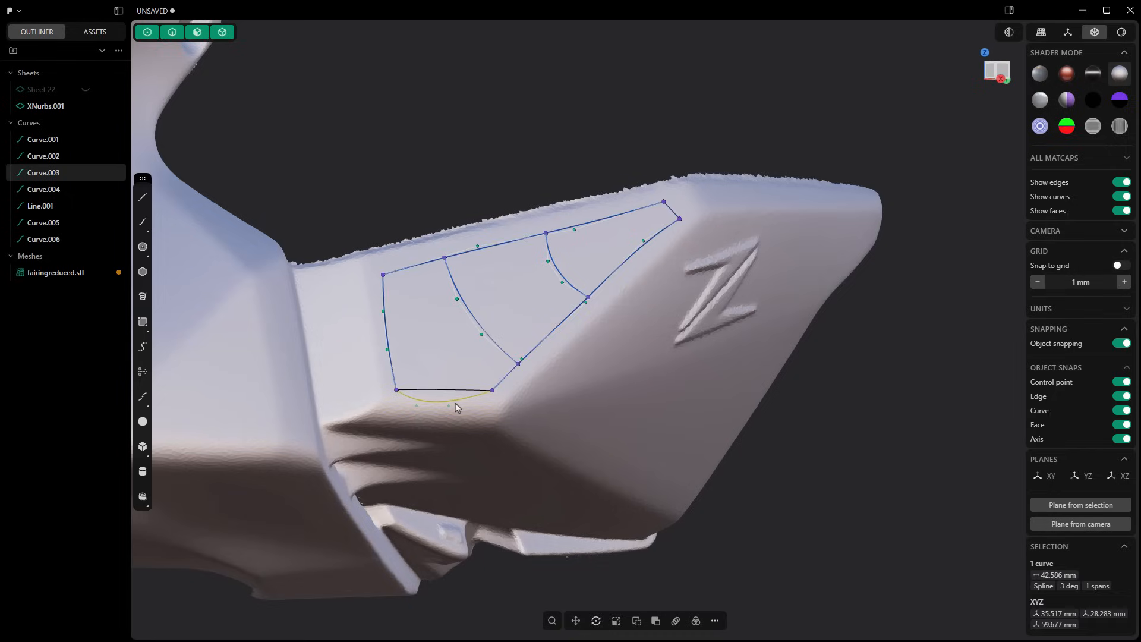
pyautogui.press('Delete')
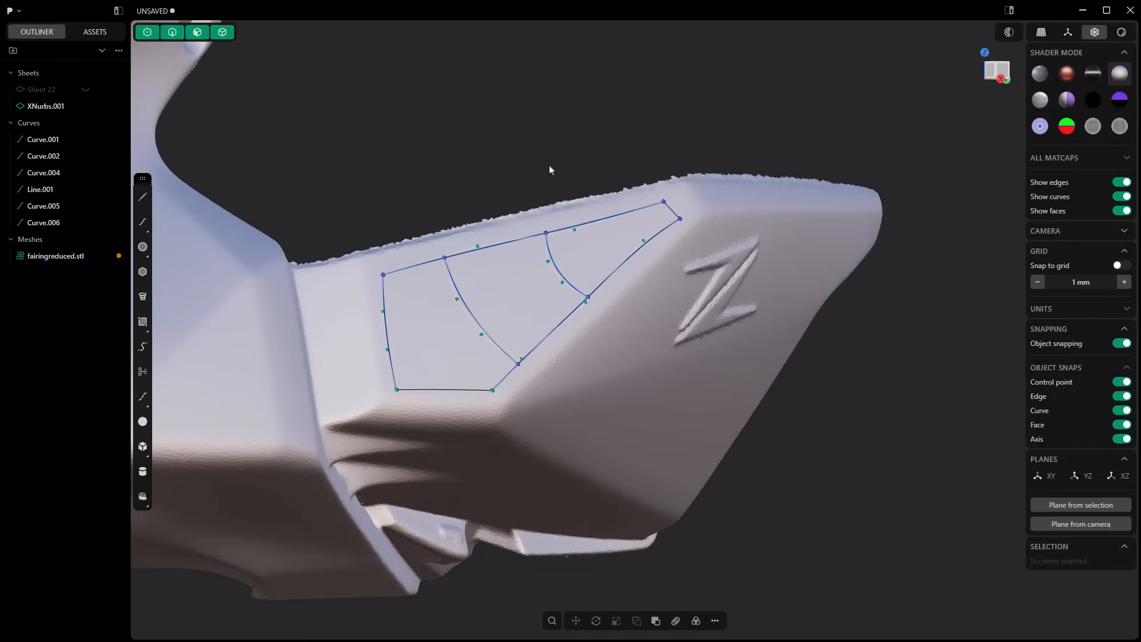
# Delete the six construction curves and the line of the panel, keeping its XNurbs surface
pyautogui.click(50, 141)
pyautogui.keyDown('shift'); pyautogui.click(49, 226); pyautogui.keyUp('shift')
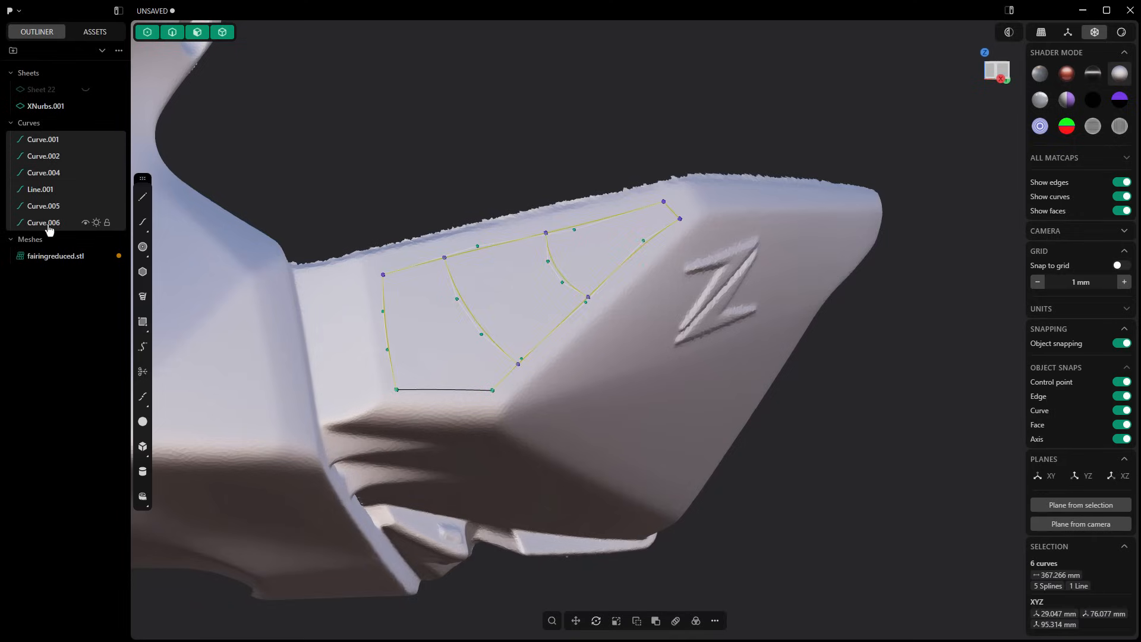
pyautogui.press('Delete')
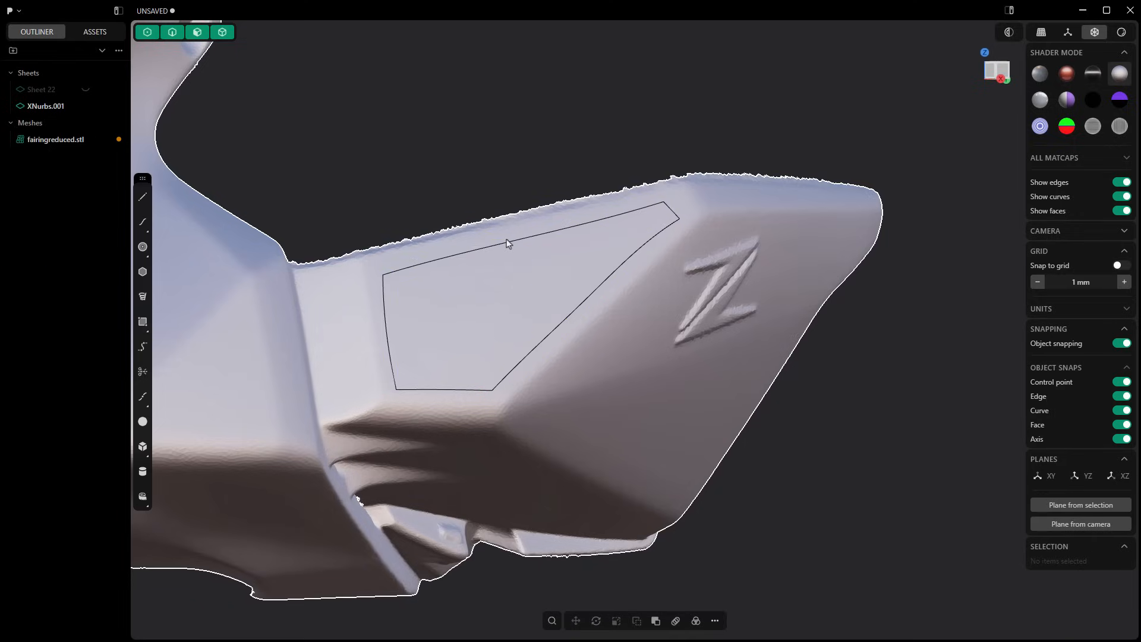
# Draw a closed spline on the mesh around the recessed area that carries the Kawasaki lettering
pyautogui.scroll(-5, 618, 309)
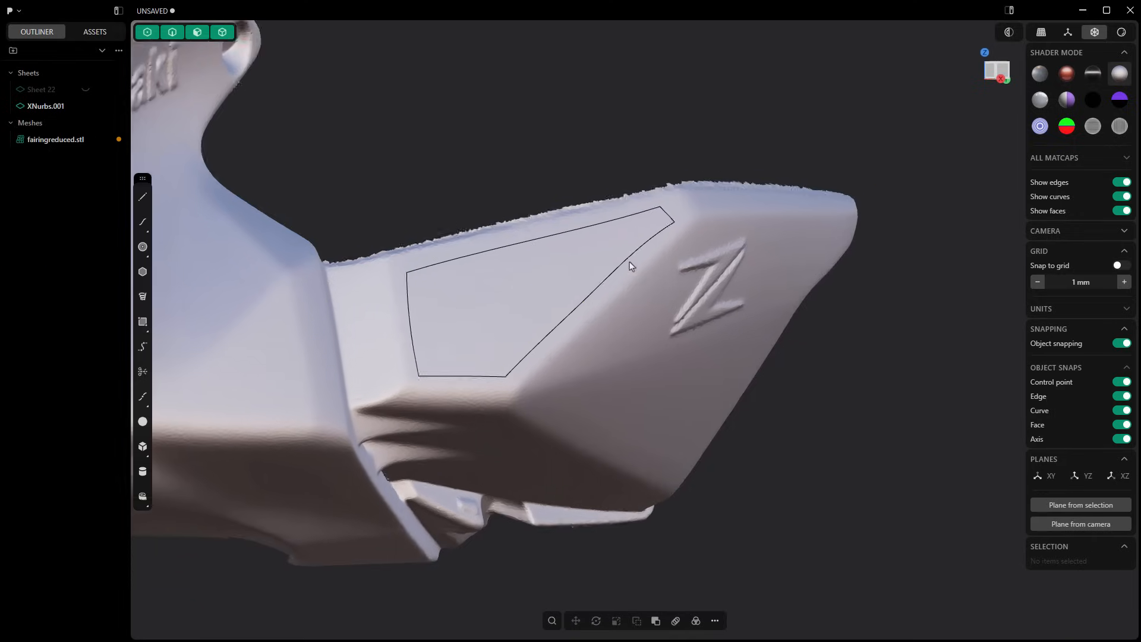
pyautogui.moveTo(616, 319); pyautogui.dragTo(464, 323, button='middle')
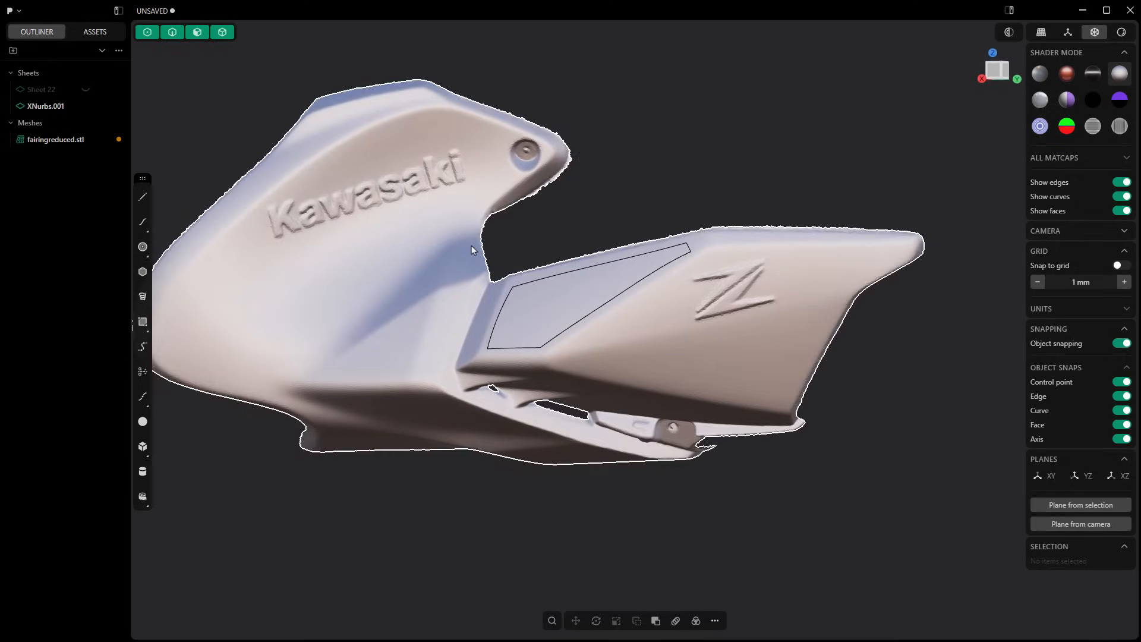
pyautogui.keyDown('shift'); pyautogui.moveTo(498, 250); pyautogui.dragTo(637, 278, button='middle'); pyautogui.keyUp('shift')
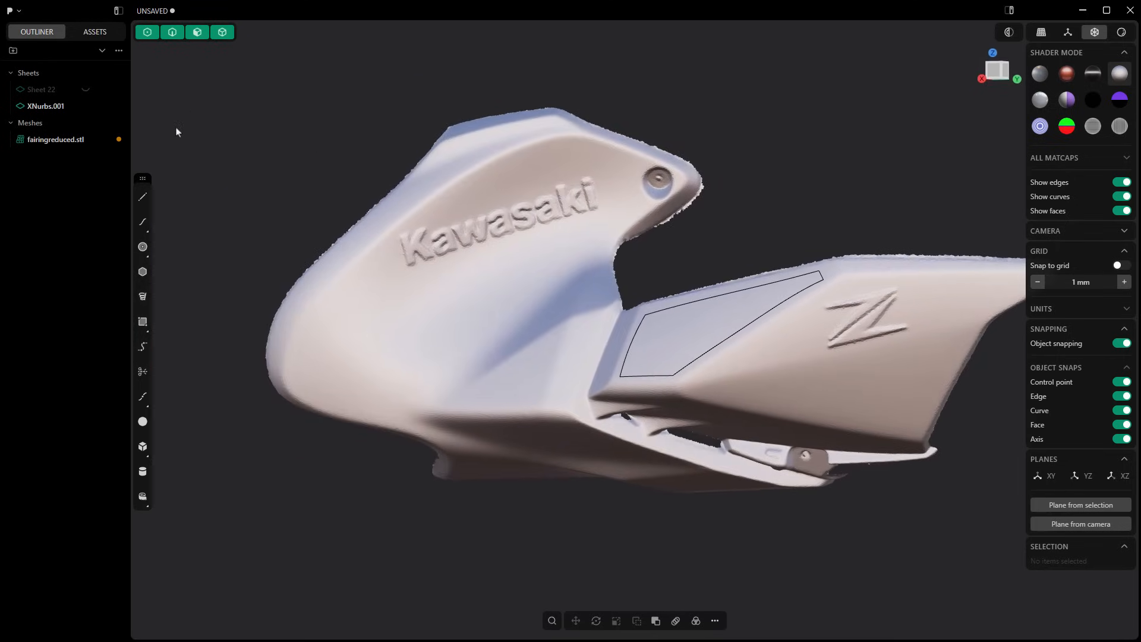
pyautogui.click(143, 222)
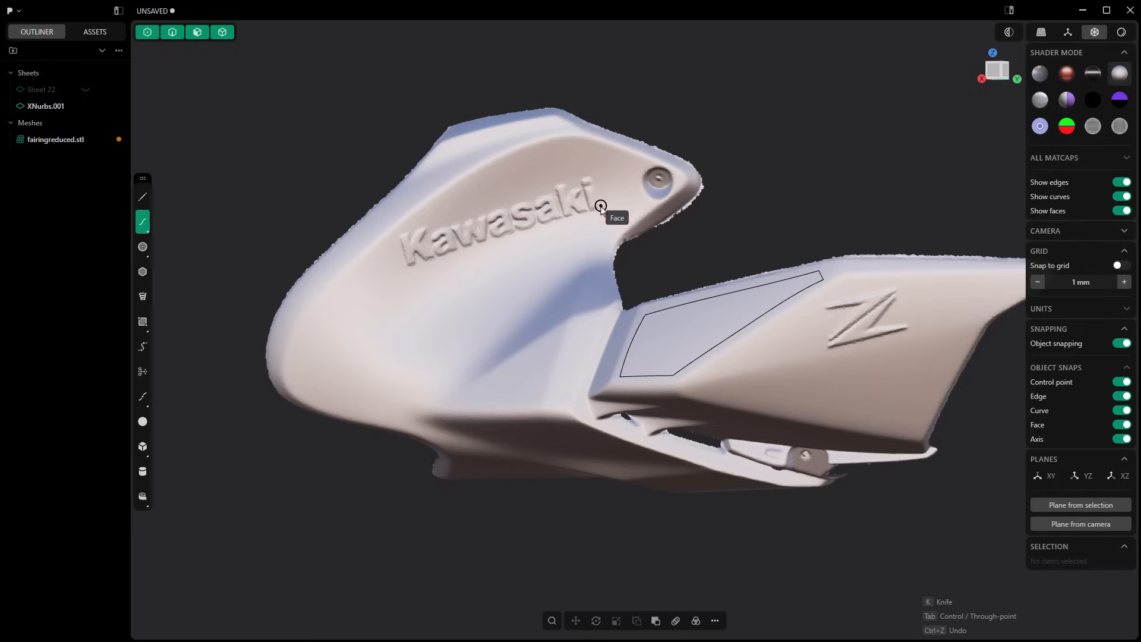
pyautogui.scroll(2, 606, 176)
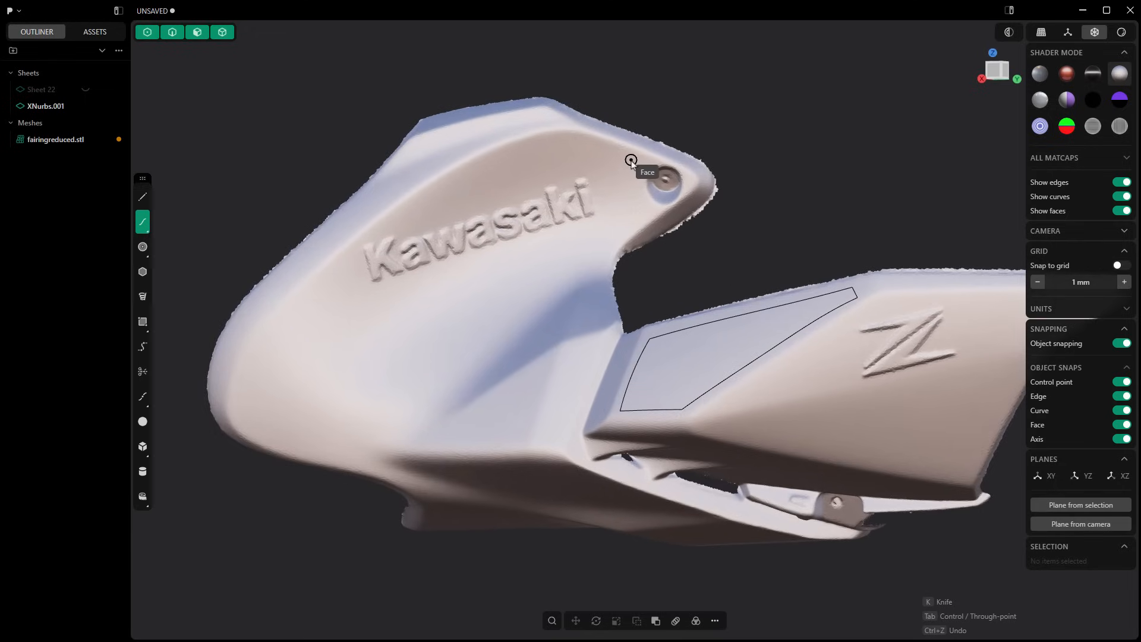
pyautogui.click(631, 159)
pyautogui.click(586, 139)
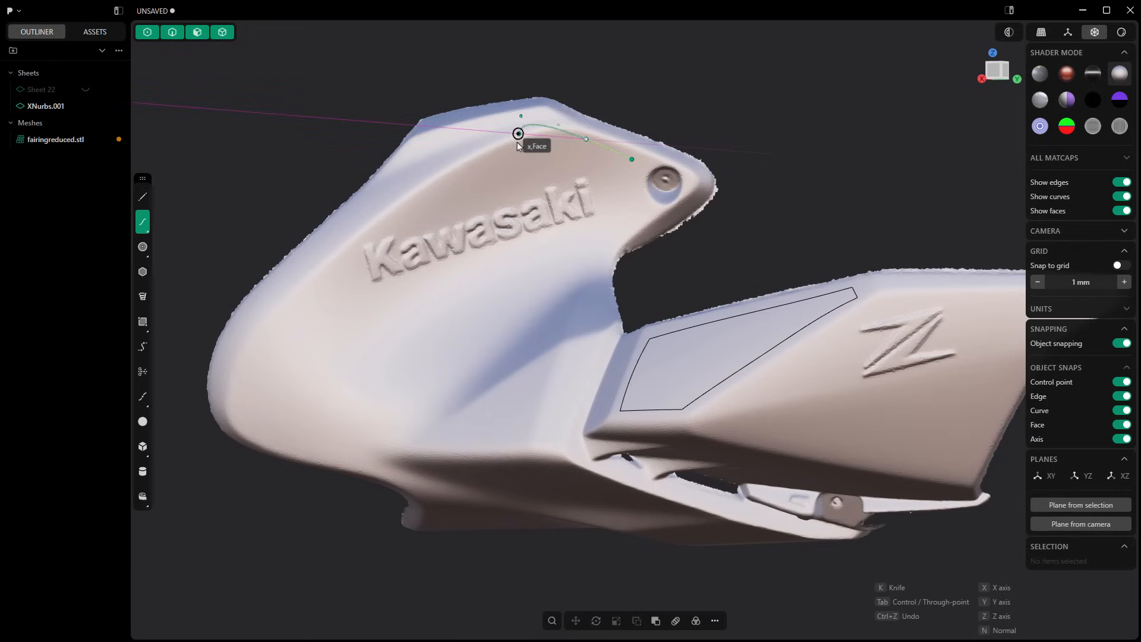
pyautogui.click(501, 156)
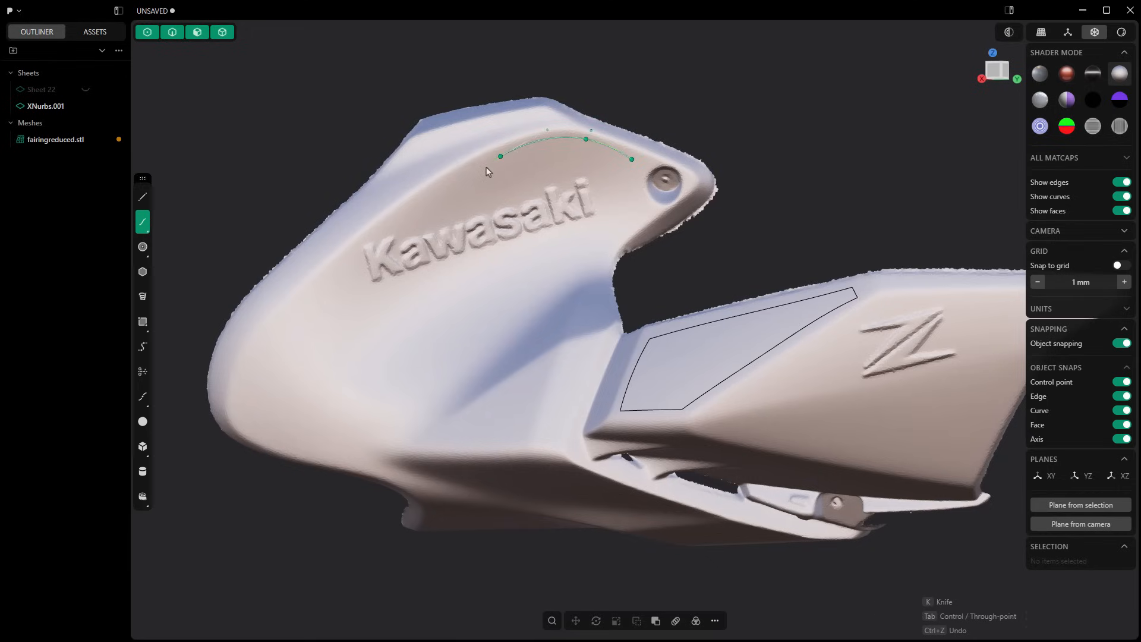
pyautogui.click(369, 232)
pyautogui.click(265, 334)
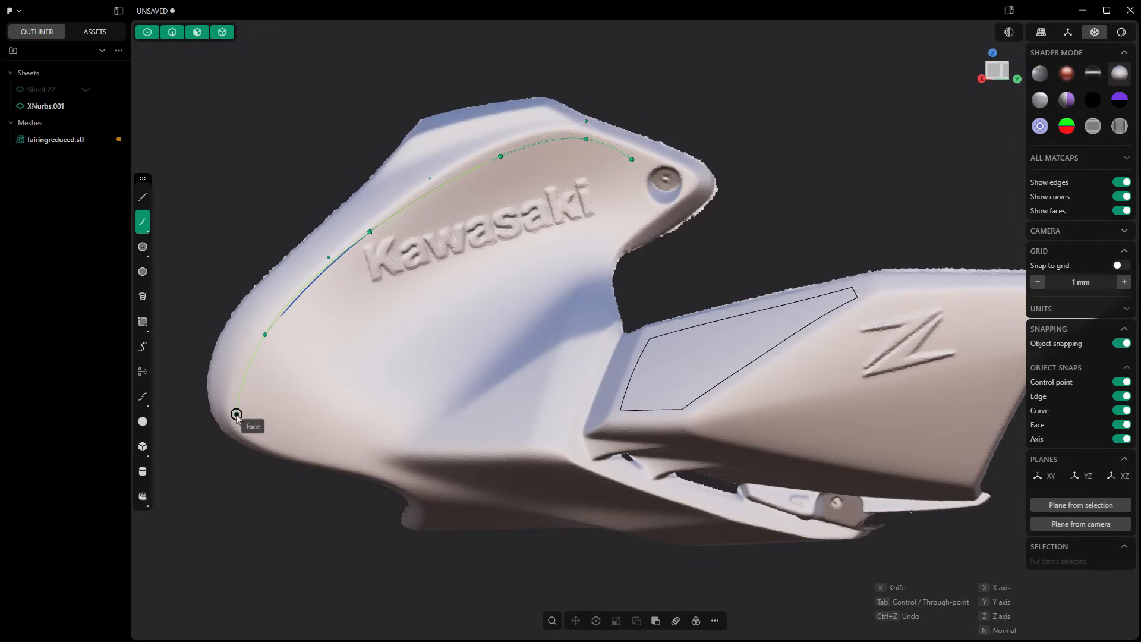
pyautogui.click(236, 414)
pyautogui.click(256, 435)
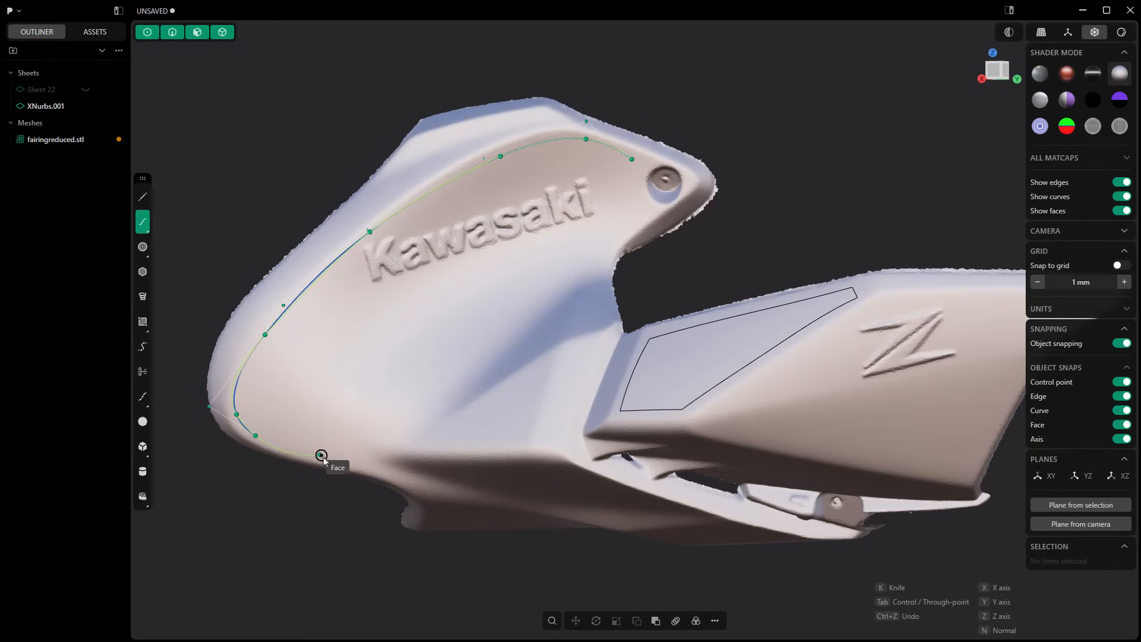
pyautogui.click(336, 461)
pyautogui.press('y')
pyautogui.click(387, 444)
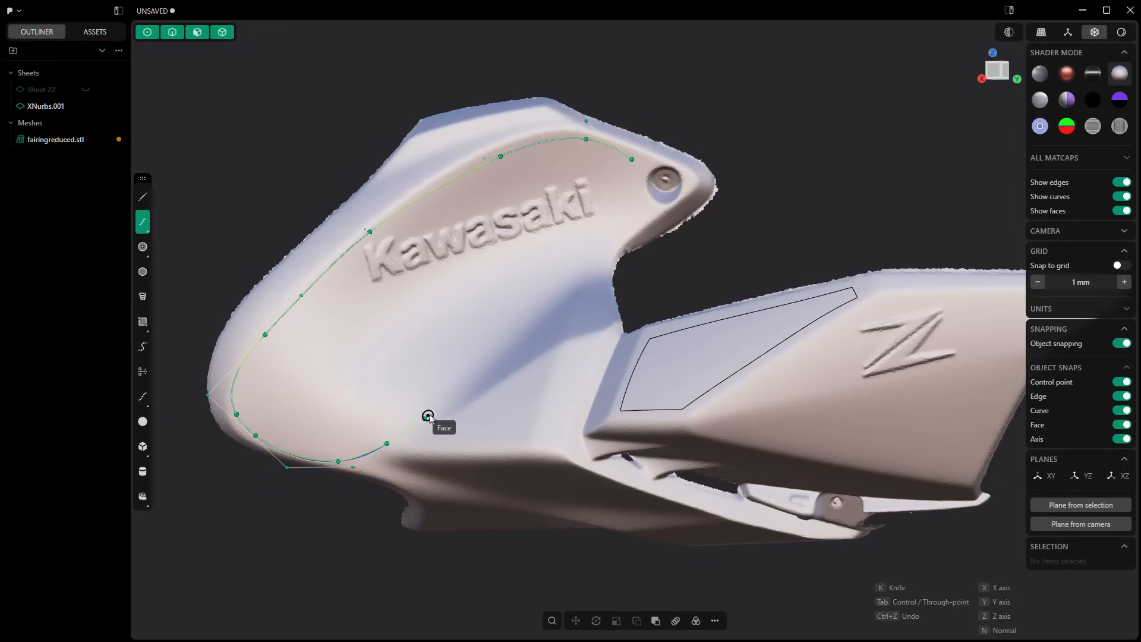
pyautogui.click(445, 399)
pyautogui.click(507, 317)
pyautogui.click(582, 252)
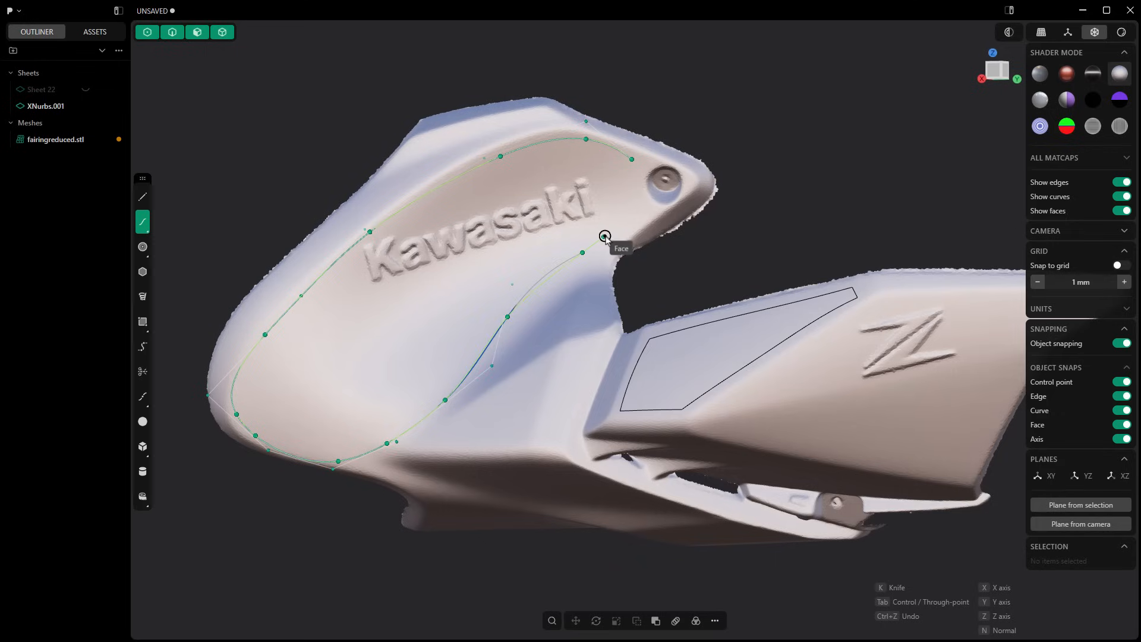
pyautogui.click(632, 159)
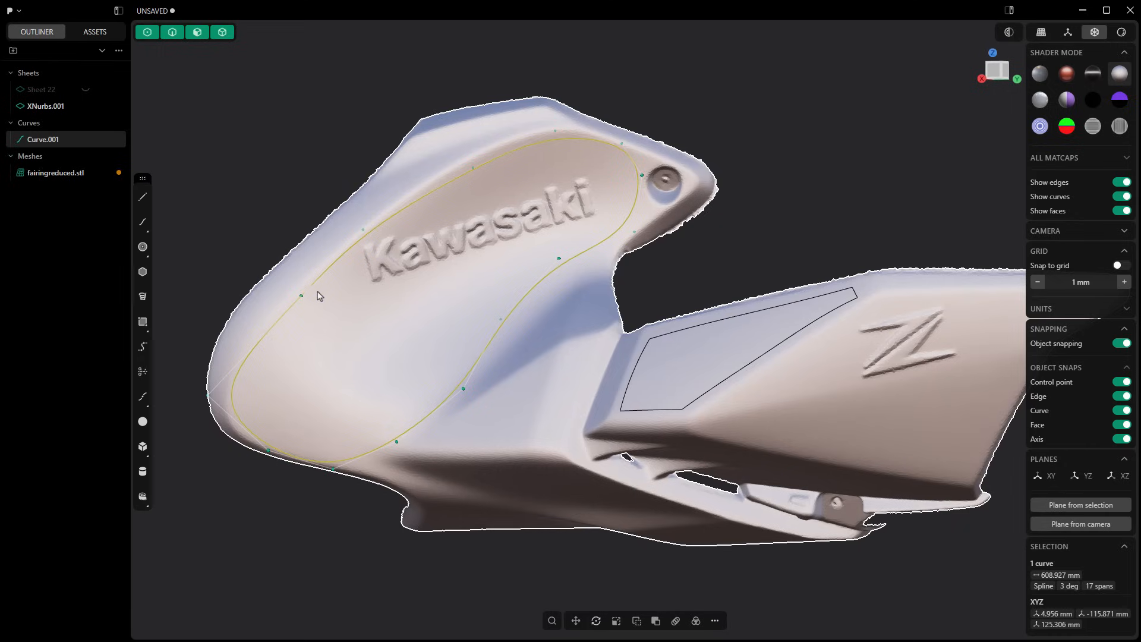
# Draw a cross curve over the recess, from the outline's upper edge to its lower edge below the Kawasaki lettering
pyautogui.moveTo(521, 395); pyautogui.dragTo(505, 328, button='middle')
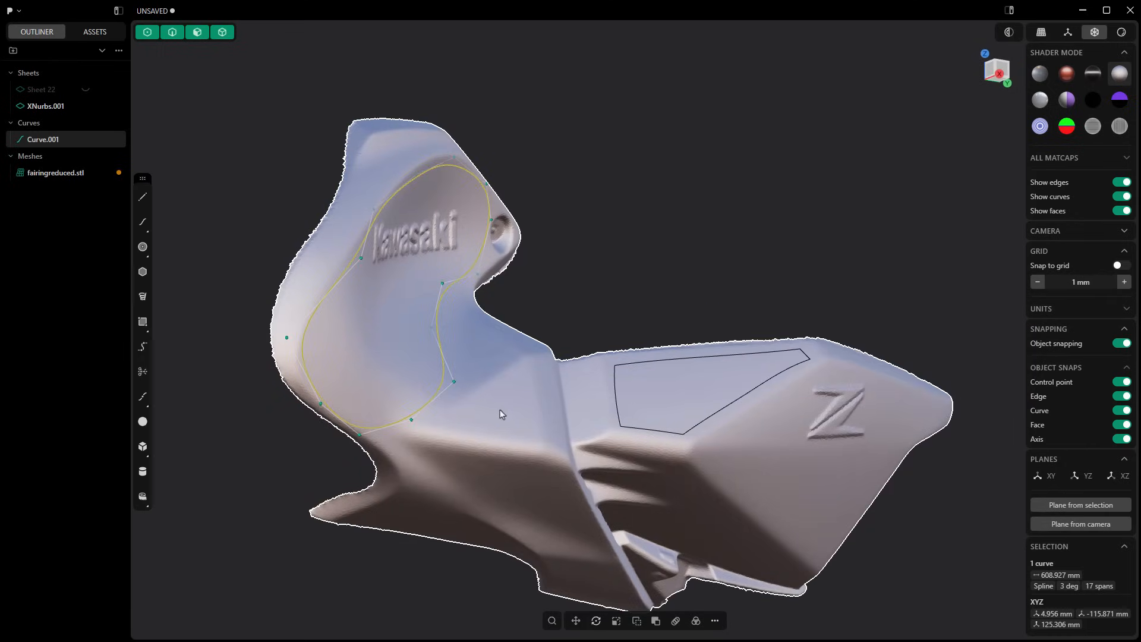
pyautogui.moveTo(595, 559); pyautogui.dragTo(499, 553, button='middle')
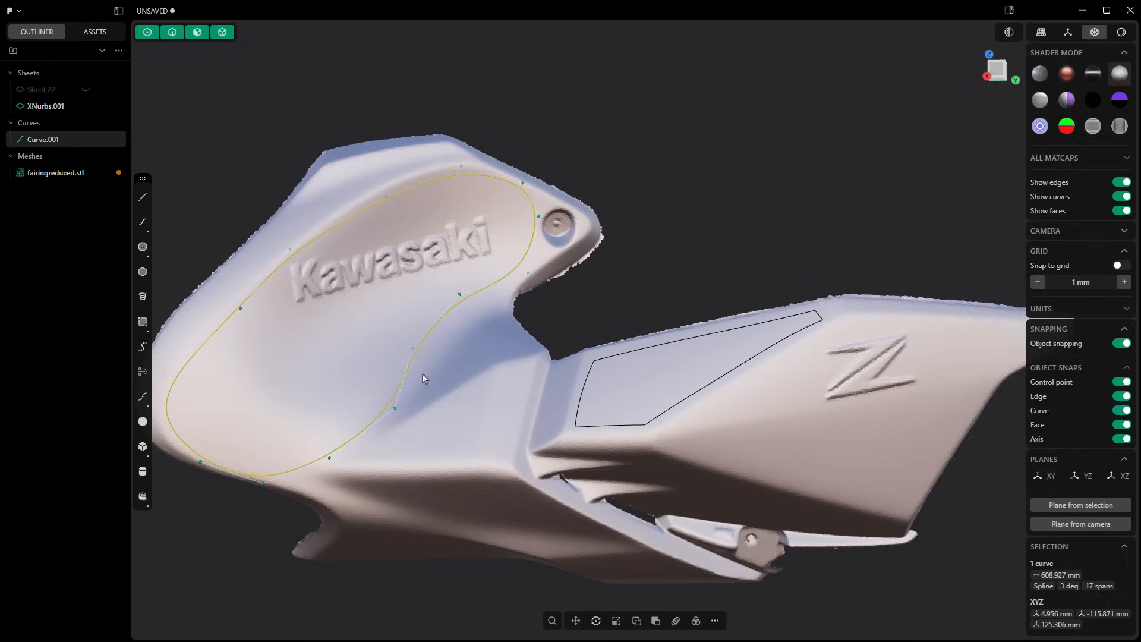
pyautogui.keyDown('shift'); pyautogui.moveTo(413, 378); pyautogui.dragTo(496, 377, button='middle'); pyautogui.keyUp('shift')
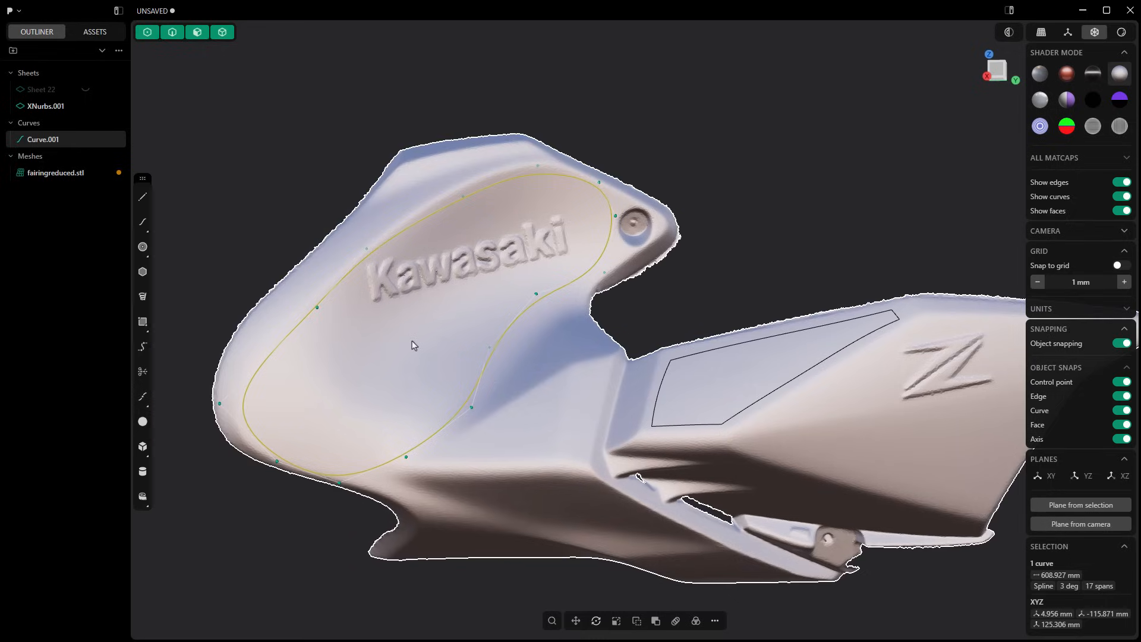
pyautogui.click(142, 221)
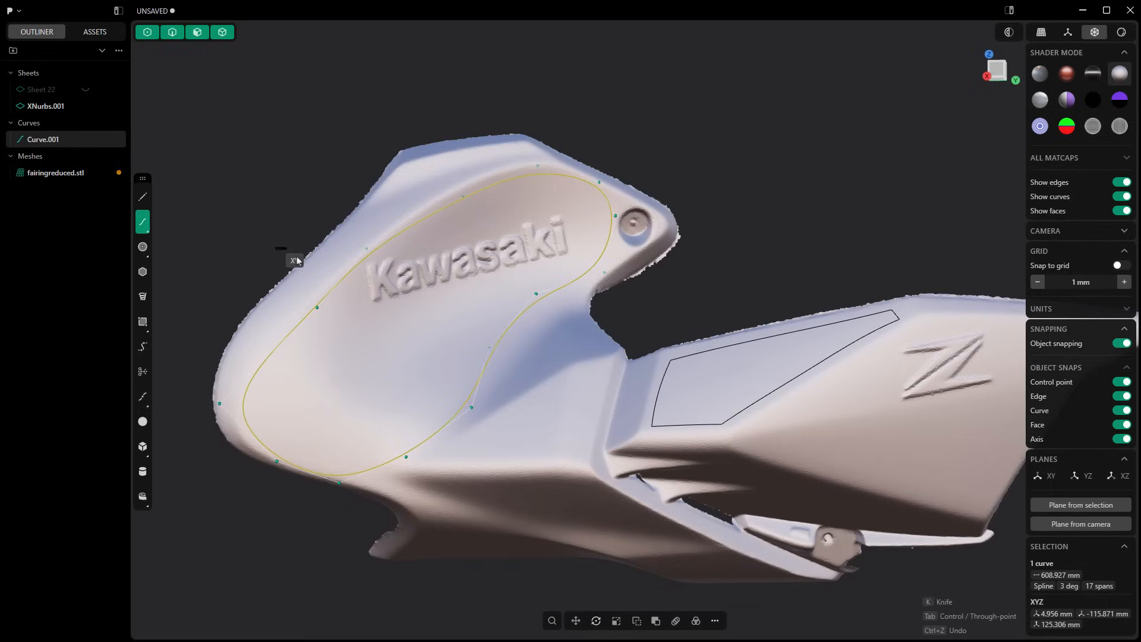
pyautogui.click(350, 272)
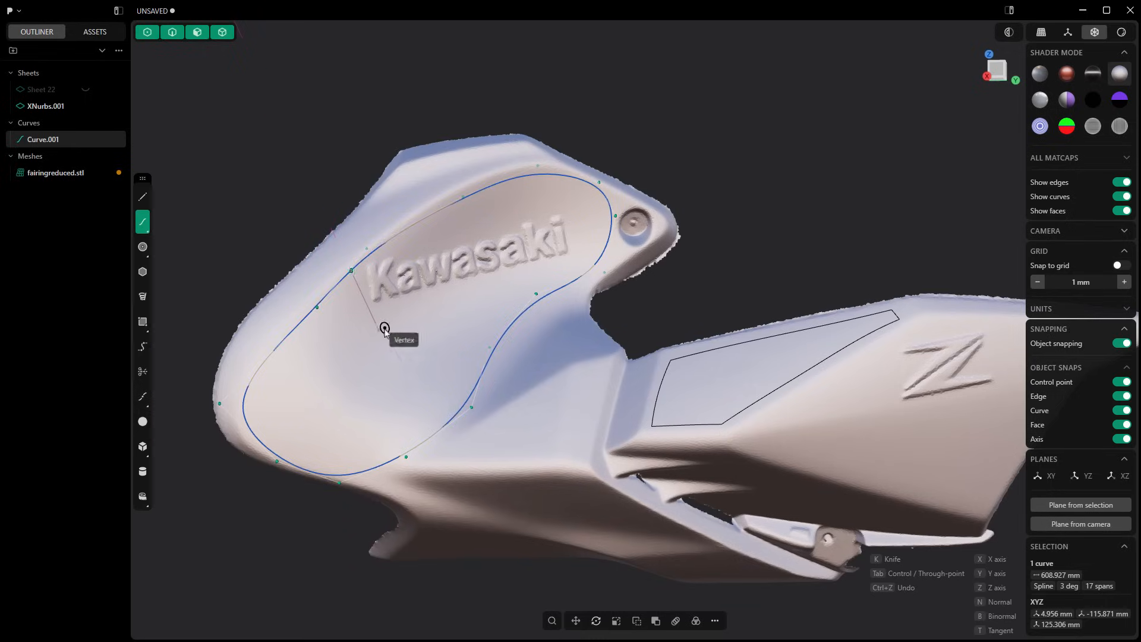
pyautogui.click(471, 394)
pyautogui.press('Return')
# Build an XNurbs surface from the closed recess outline, using the cross curve as a guide
pyautogui.click(524, 314)
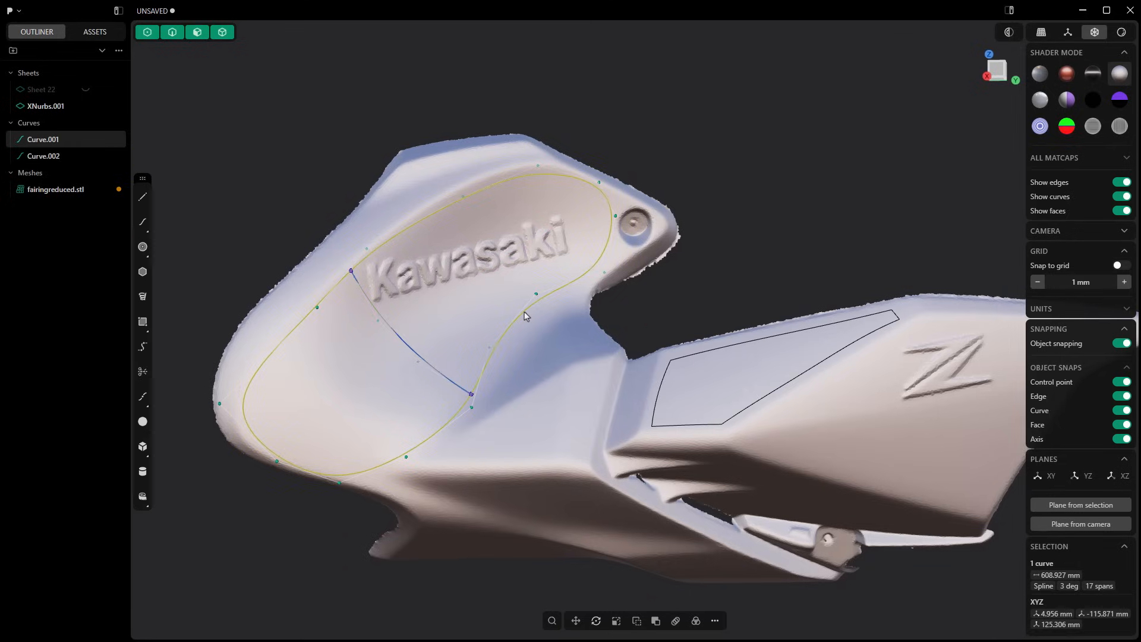
pyautogui.rightClick(524, 315)
pyautogui.write('xn')
pyautogui.press('Return')
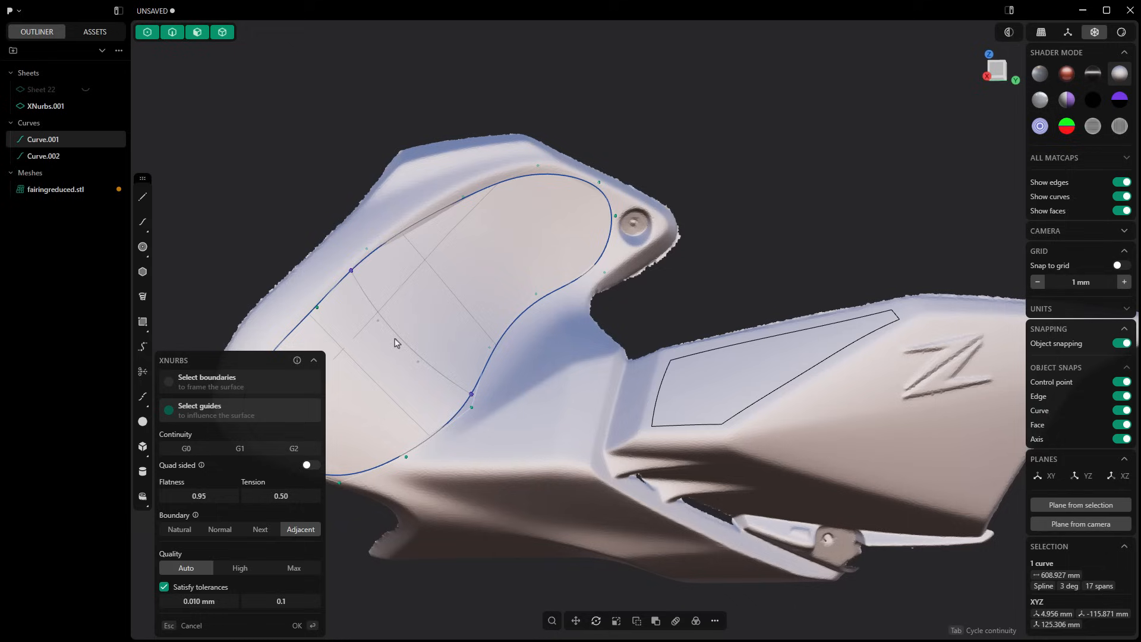
pyautogui.moveTo(400, 341); pyautogui.dragTo(394, 242, button='middle')
pyautogui.click(394, 242)
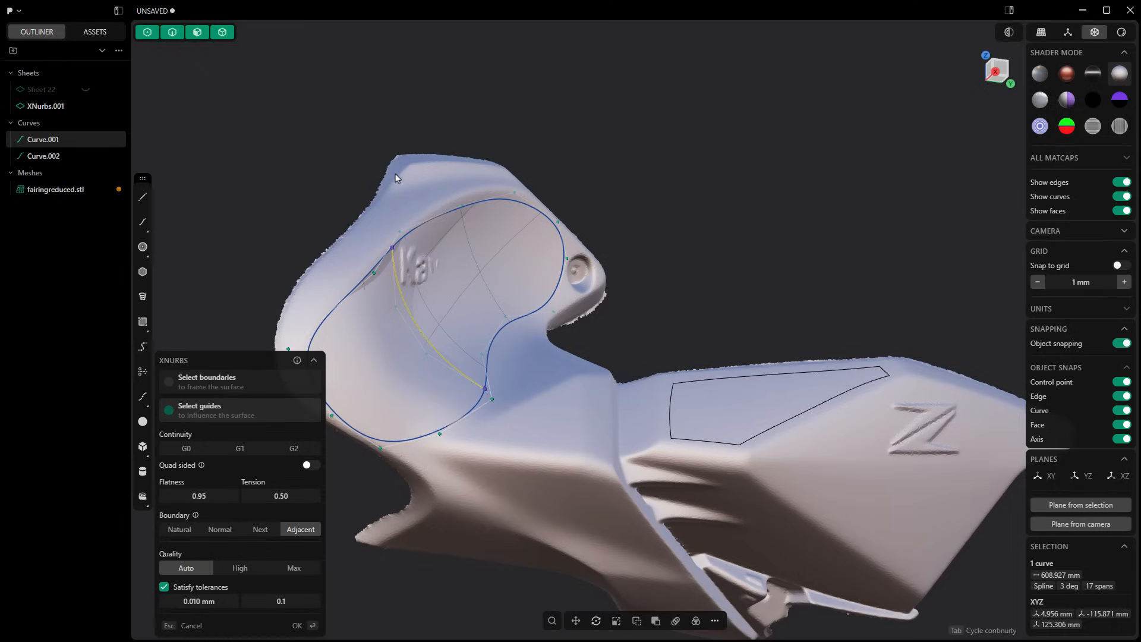
pyautogui.press('Return')
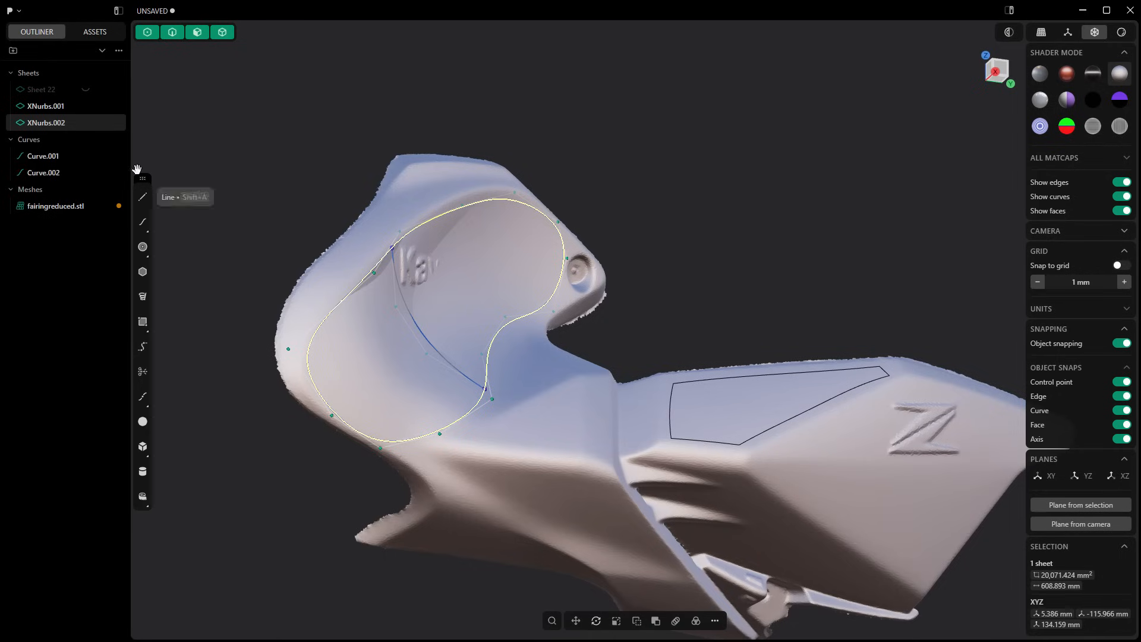
pyautogui.click(1115, 35)
pyautogui.moveTo(624, 181); pyautogui.dragTo(382, 250, button='middle')
pyautogui.click(382, 249)
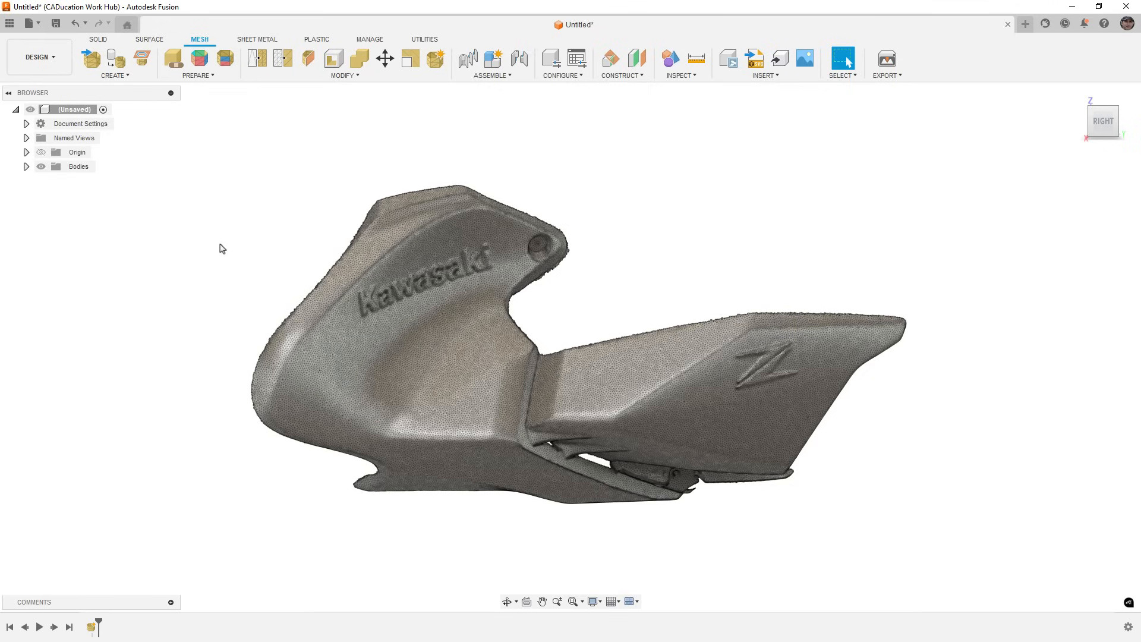
# Switch to Autodesk Fusion and try sketching a fit point spline on the side plane along the upper edge of the Kawasaki recess
pyautogui.click(99, 40)
pyautogui.click(90, 58)
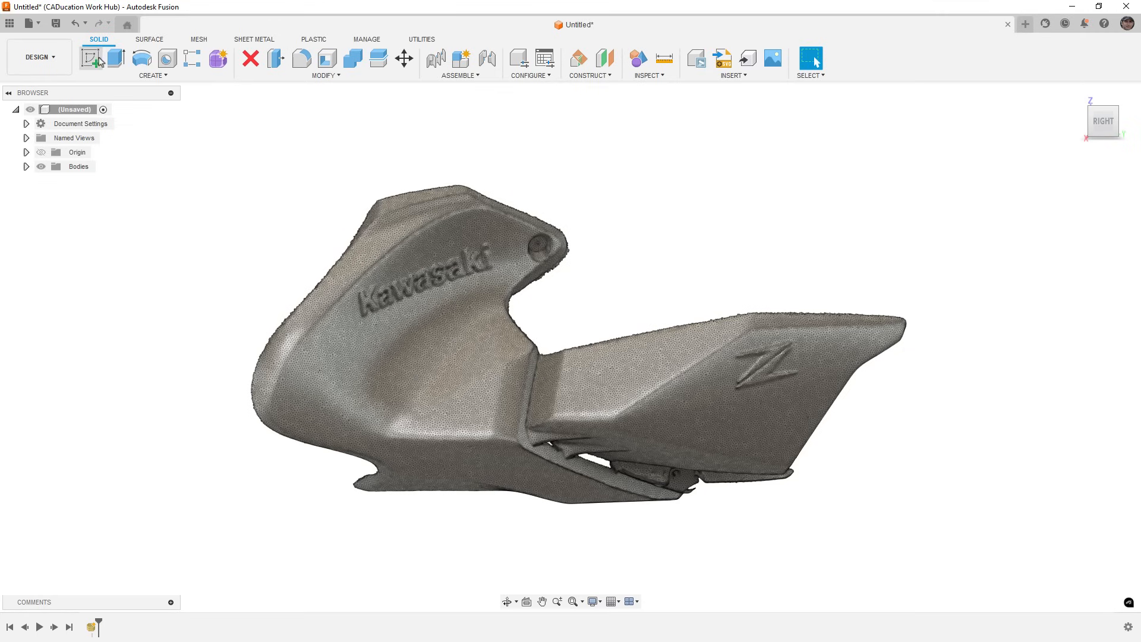
pyautogui.click(465, 271)
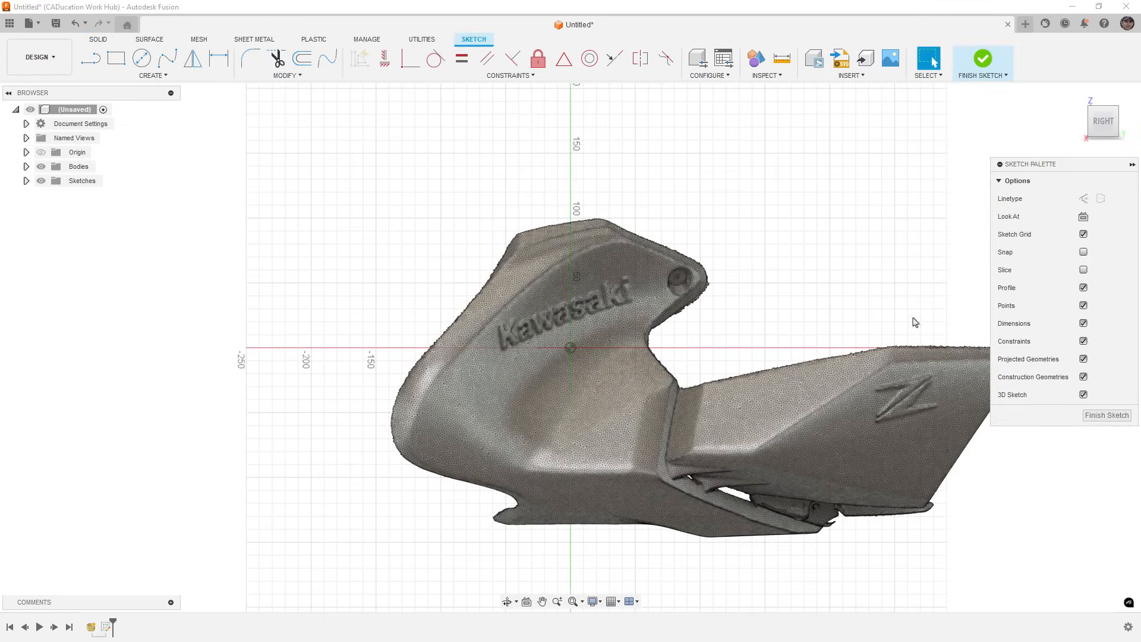
pyautogui.click(167, 58)
pyautogui.scroll(3, 473, 379)
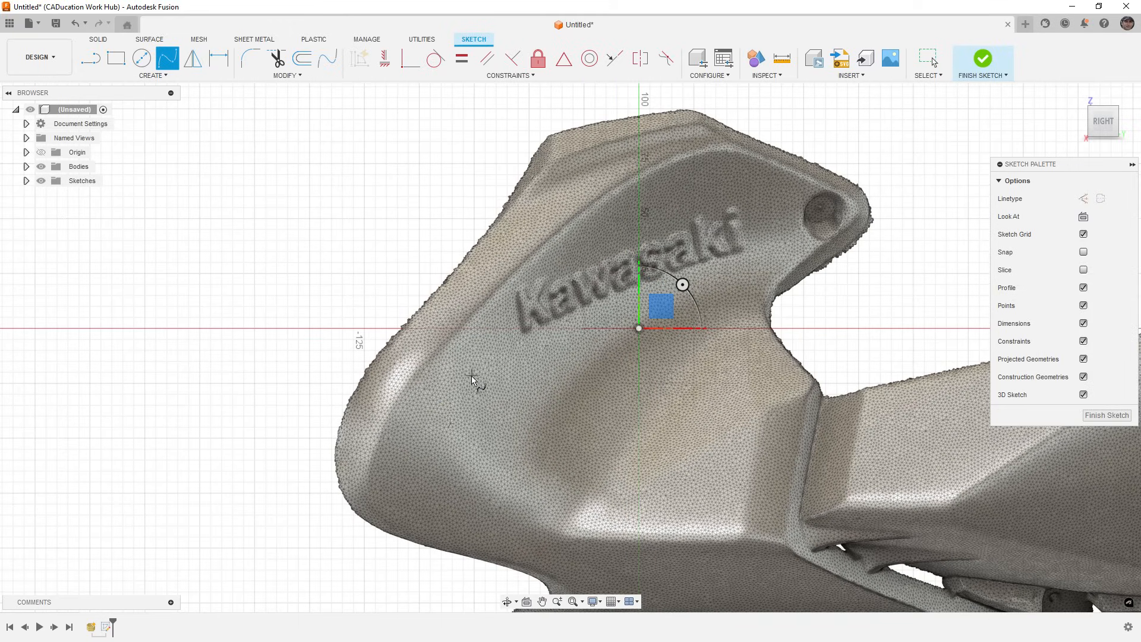
pyautogui.click(496, 304)
pyautogui.click(634, 190)
pyautogui.click(761, 173)
pyautogui.rightClick(837, 172)
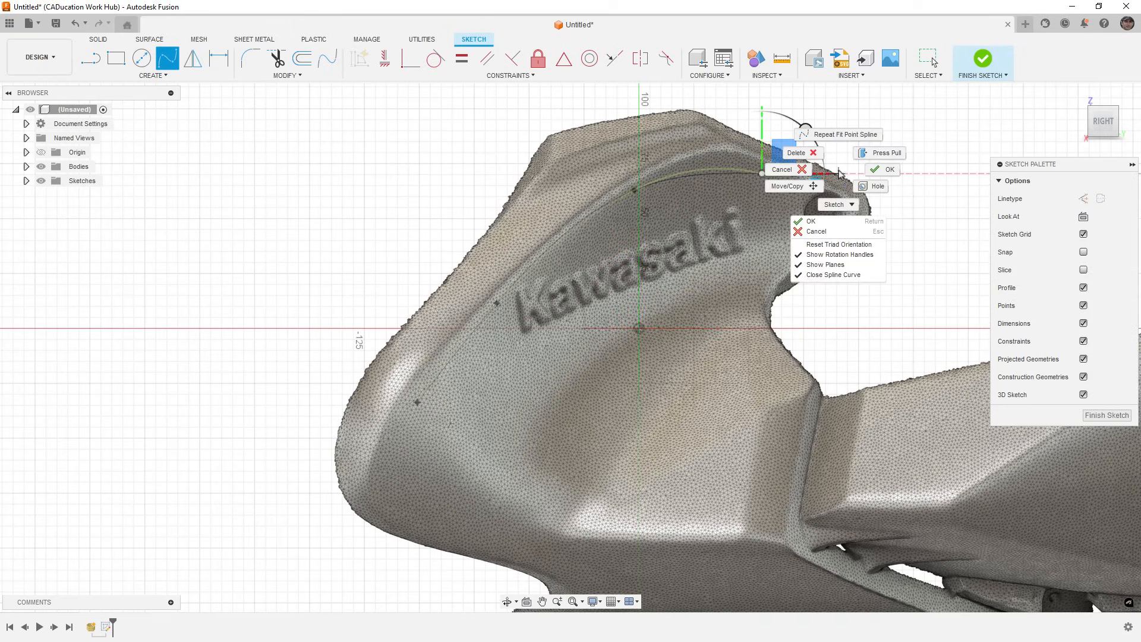
pyautogui.click(882, 171)
# Finish the spline sketch and delete it from the design
pyautogui.scroll(-3, 593, 333)
pyautogui.keyDown('shift'); pyautogui.moveTo(593, 332); pyautogui.dragTo(675, 347, button='middle'); pyautogui.keyUp('shift')
pyautogui.keyDown('shift'); pyautogui.moveTo(730, 374); pyautogui.dragTo(612, 325, button='middle'); pyautogui.keyUp('shift')
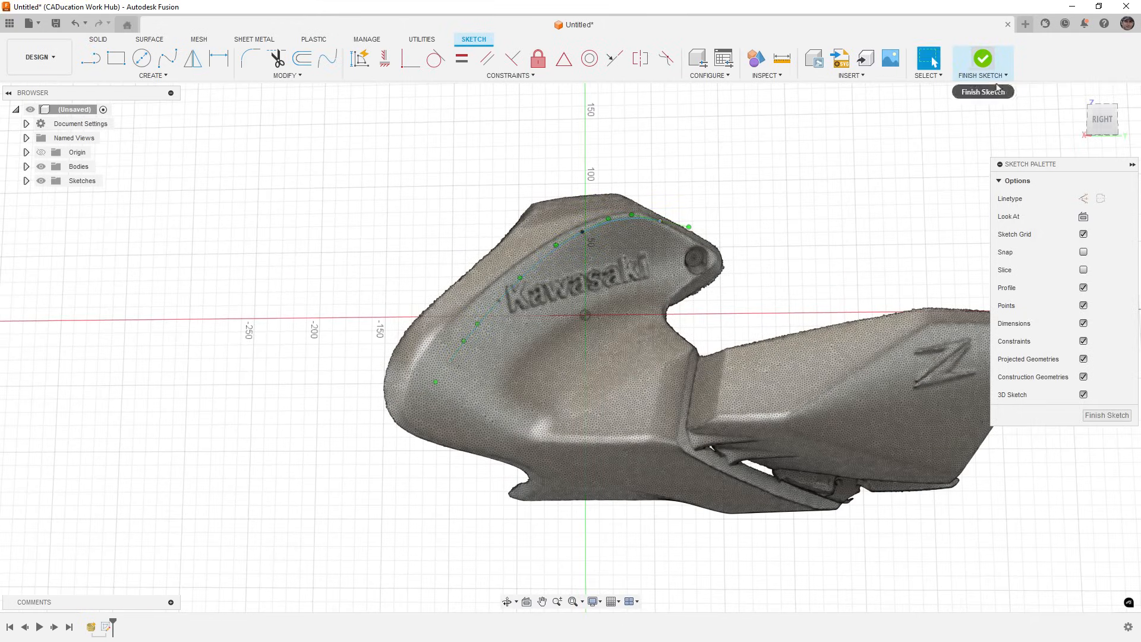
pyautogui.click(1106, 414)
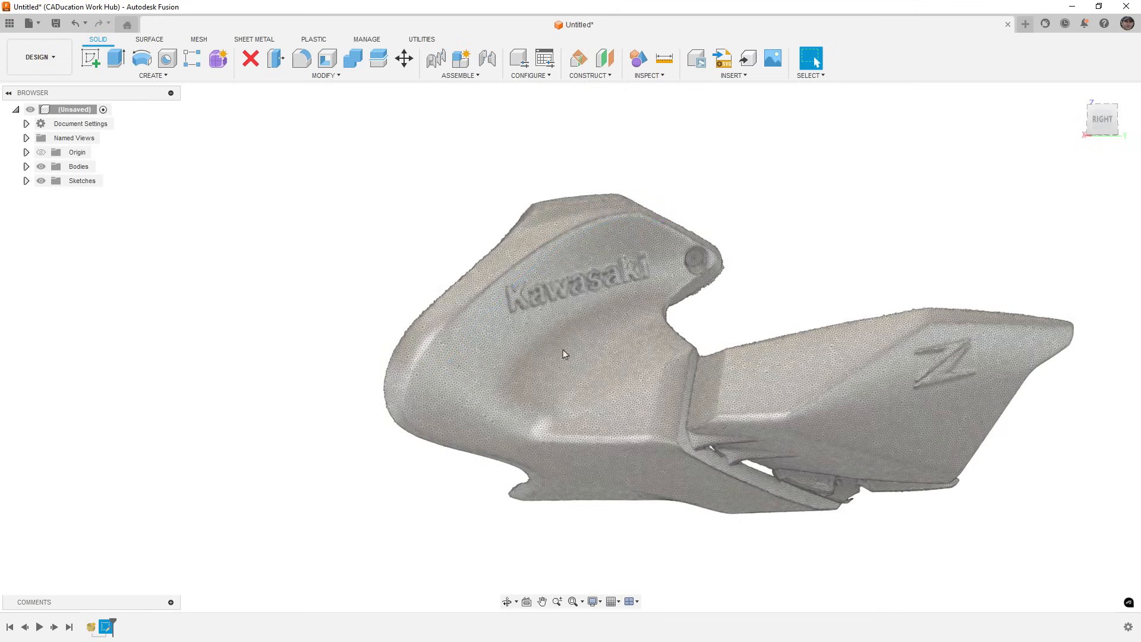
pyautogui.click(107, 623)
pyautogui.press('Delete')
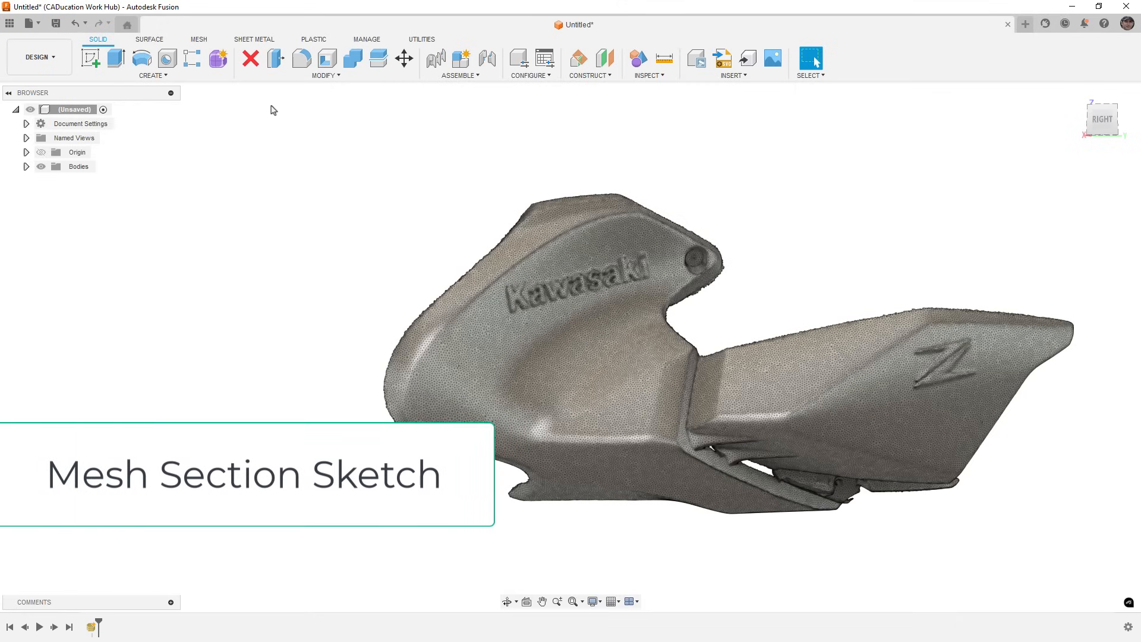
# Create a mesh section sketch of the fairing mesh on the vertical origin plane that crosses the Kawasaki lettering
pyautogui.click(200, 41)
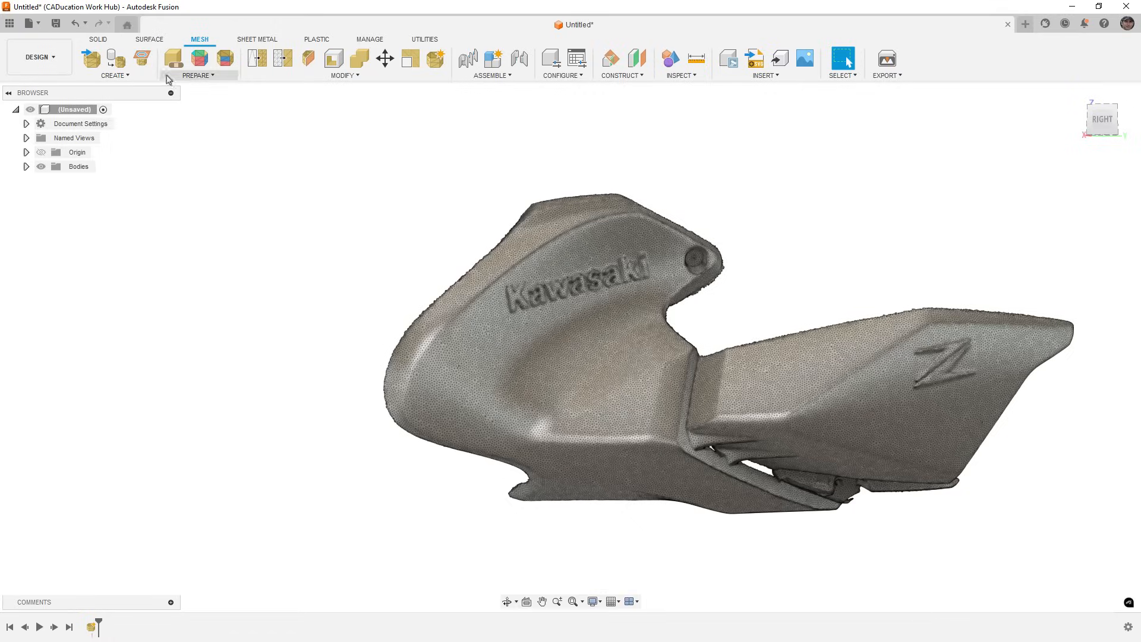
pyautogui.click(142, 60)
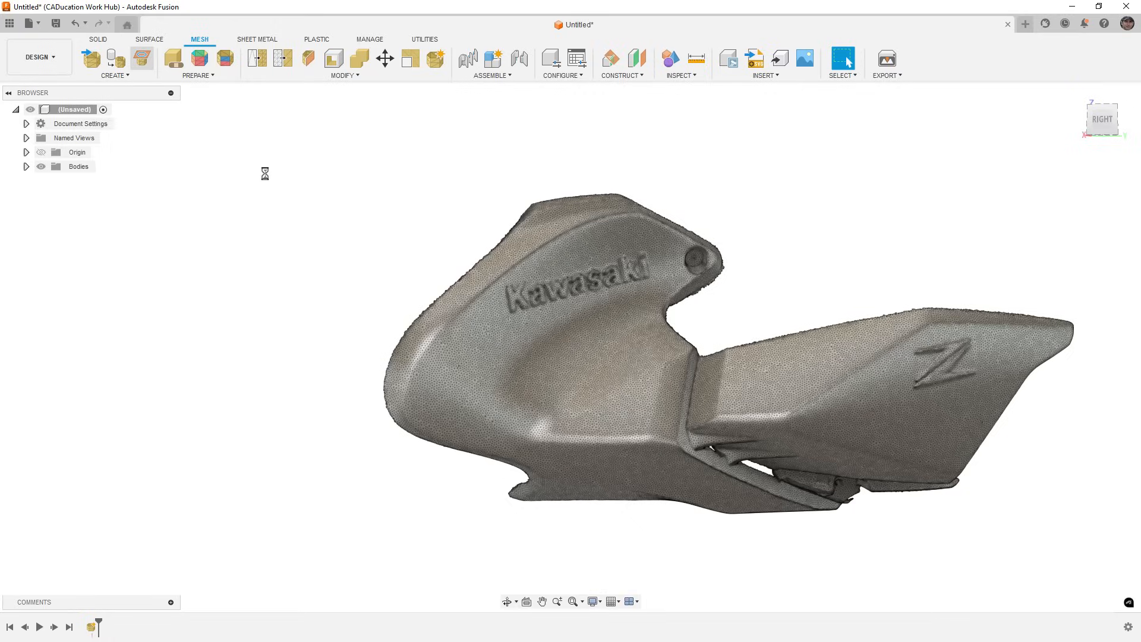
pyautogui.scroll(-5, 376, 205)
pyautogui.moveTo(695, 320)
pyautogui.keyDown('shift'); pyautogui.mouseDown(button='middle')
pyautogui.moveTo(694, 388)
pyautogui.moveTo(725, 400)
pyautogui.mouseUp(button='middle'); pyautogui.keyUp('shift')
pyautogui.click(617, 330)
pyautogui.scroll(5, 616, 331)
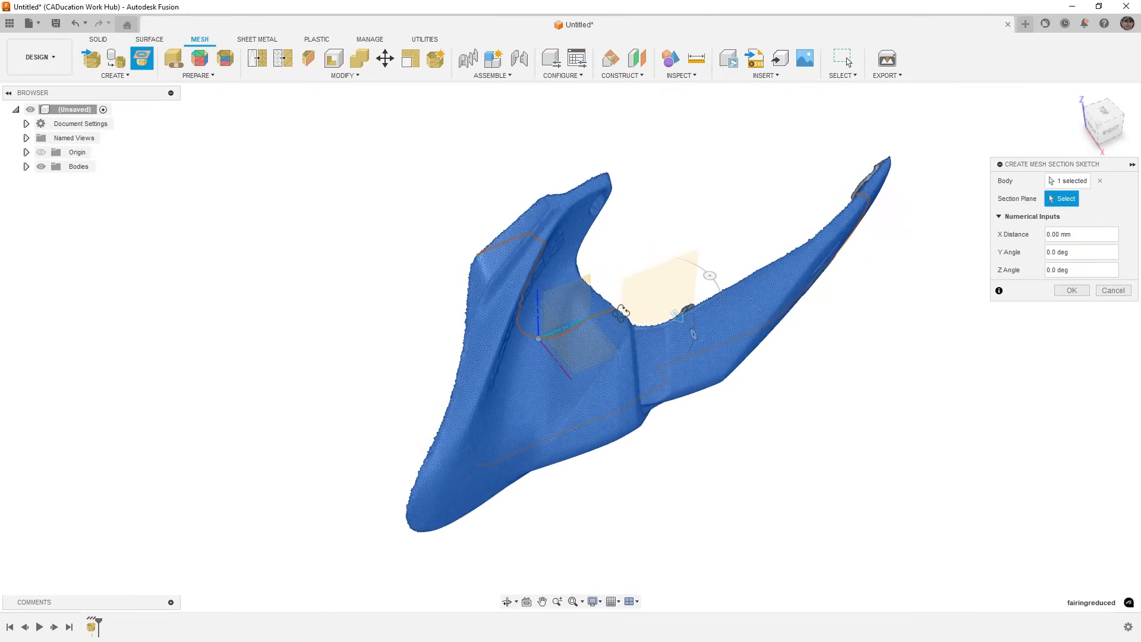
pyautogui.click(562, 336)
pyautogui.moveTo(566, 375)
pyautogui.keyDown('shift'); pyautogui.mouseDown(button='middle')
pyautogui.moveTo(542, 352)
pyautogui.moveTo(564, 333)
pyautogui.mouseUp(button='middle'); pyautogui.keyUp('shift')
pyautogui.click(1058, 290)
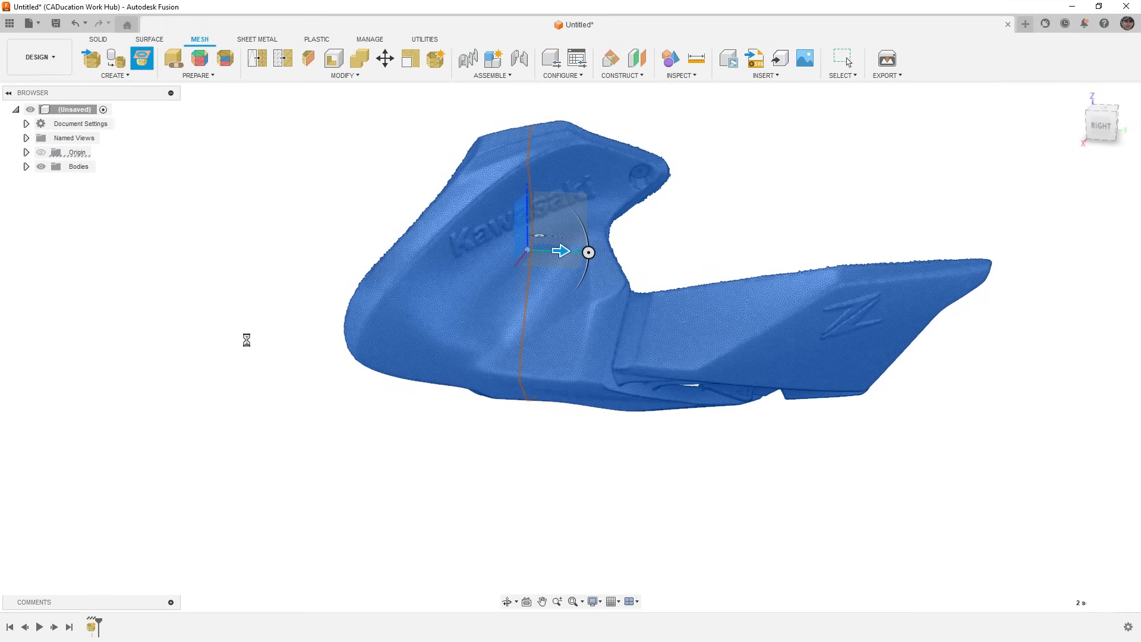
# Create a second mesh section sketch of the fairing, offset 30 mm from the vertical origin plane across the Kawasaki lettering
pyautogui.rightClick(257, 329)
pyautogui.click(256, 290)
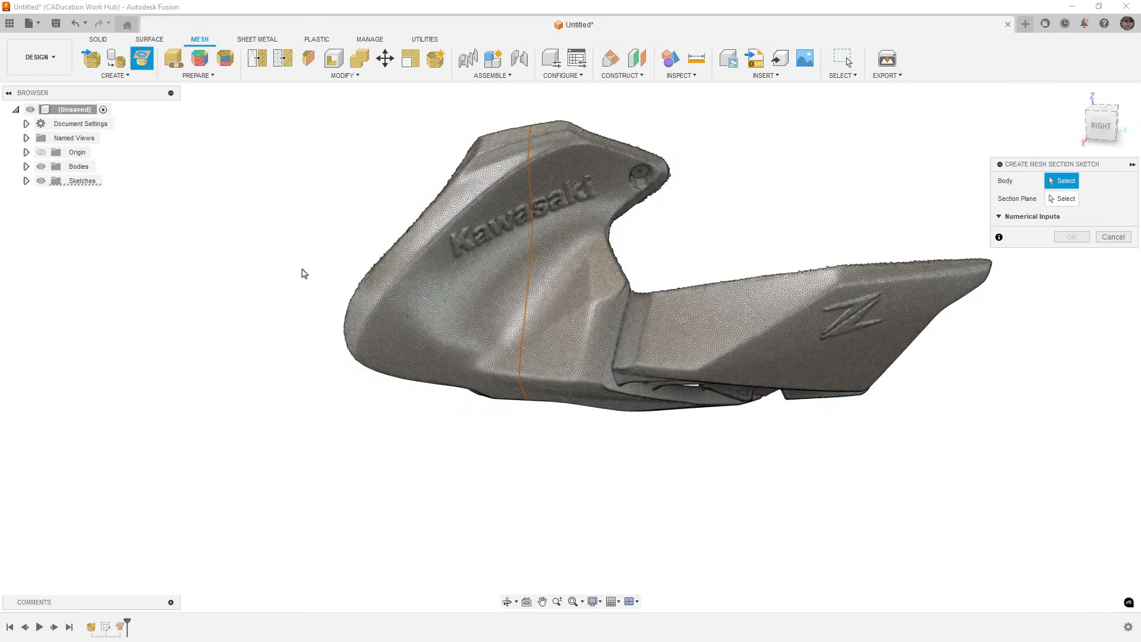
pyautogui.click(580, 247)
pyautogui.click(1061, 198)
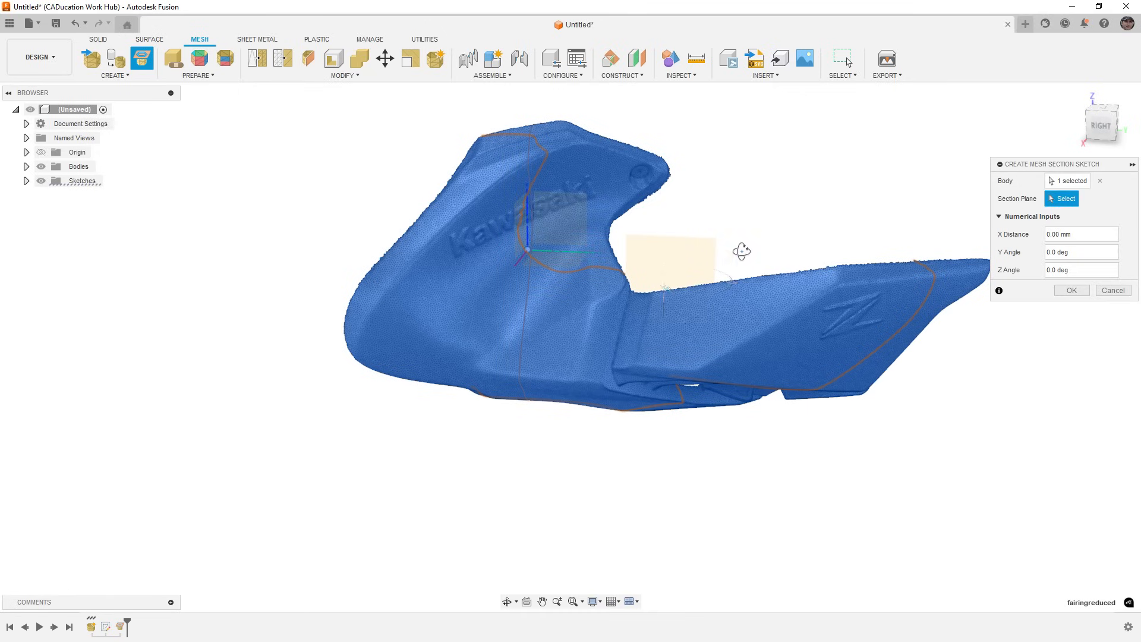
pyautogui.keyDown('shift'); pyautogui.moveTo(743, 247); pyautogui.dragTo(654, 300, button='middle'); pyautogui.keyUp('shift')
pyautogui.click(519, 227)
pyautogui.moveTo(569, 248); pyautogui.dragTo(601, 257)
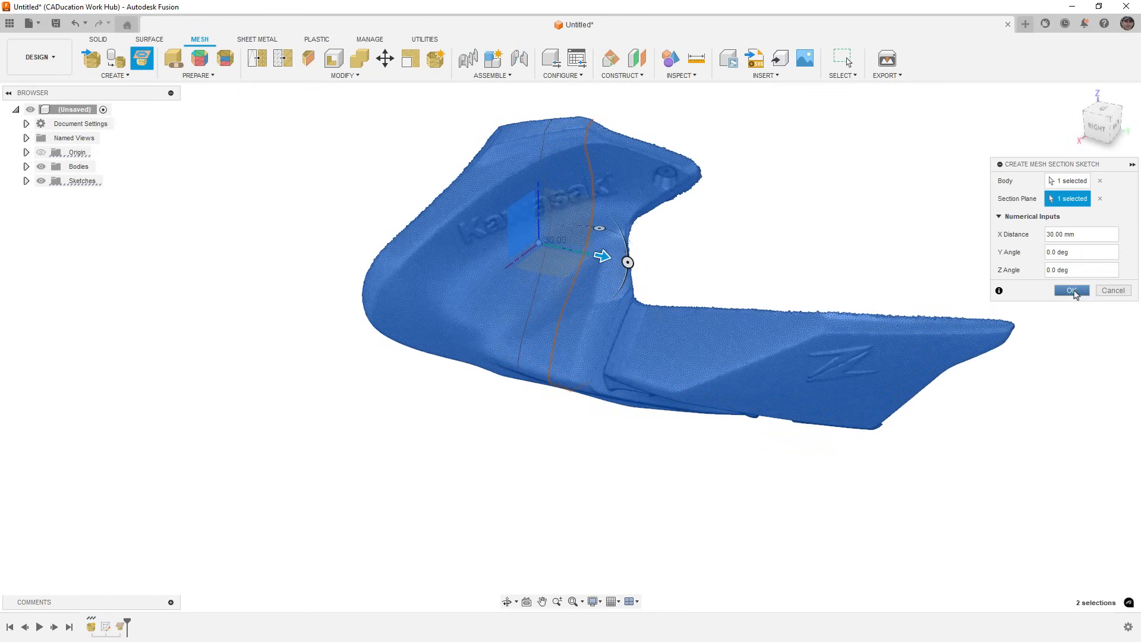
pyautogui.click(1071, 290)
# Create a third mesh section sketch of the fairing, offset -40 mm from the same vertical origin plane
pyautogui.rightClick(745, 242)
pyautogui.click(757, 199)
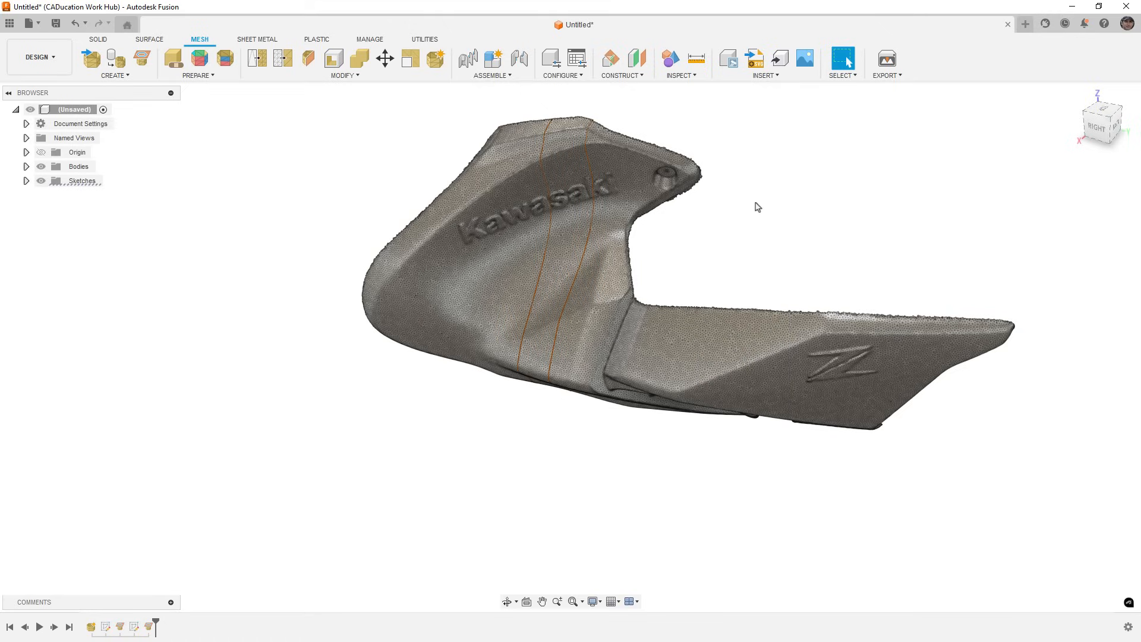
pyautogui.click(504, 244)
pyautogui.click(1063, 198)
pyautogui.click(532, 237)
pyautogui.moveTo(568, 248); pyautogui.dragTo(526, 245)
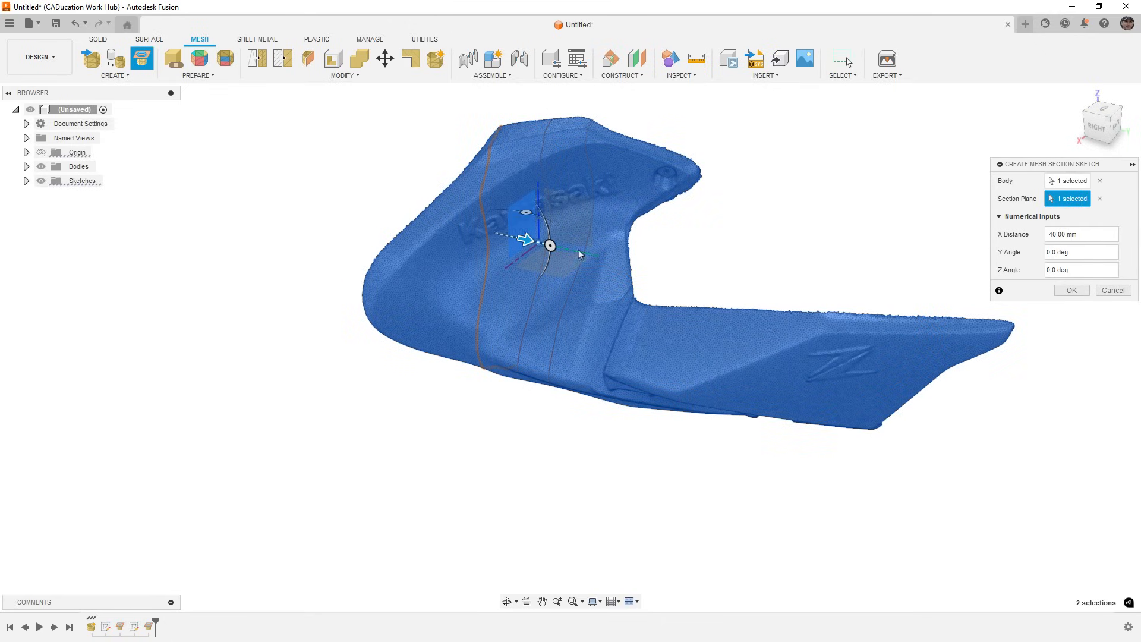
pyautogui.click(1071, 290)
pyautogui.scroll(5, 497, 233)
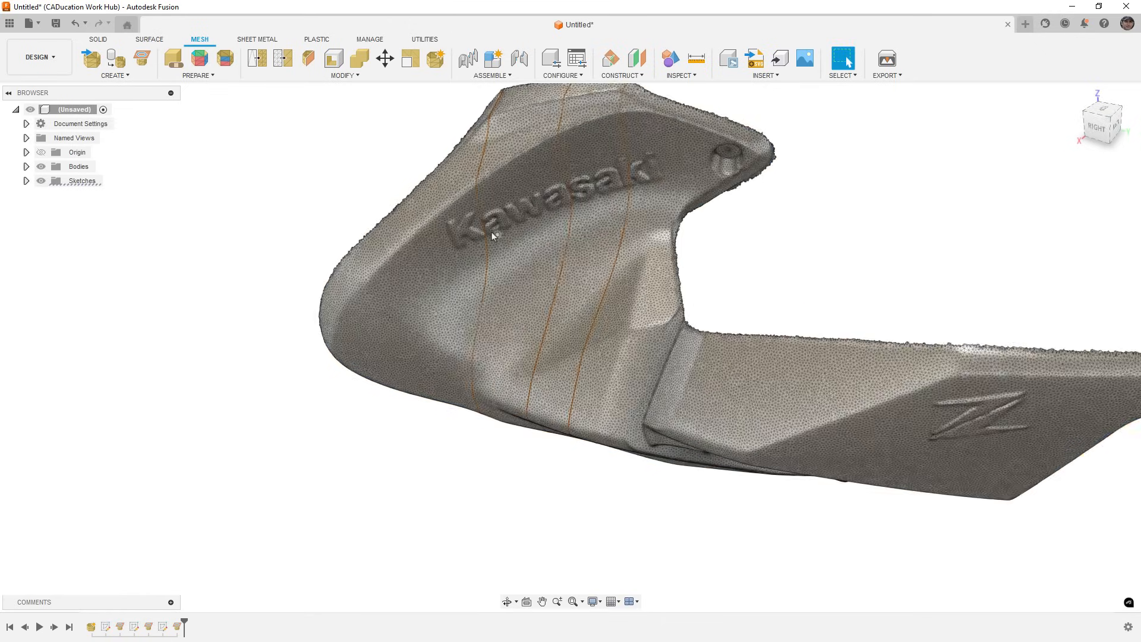
pyautogui.scroll(-3, 485, 234)
pyautogui.scroll(-3, 754, 178)
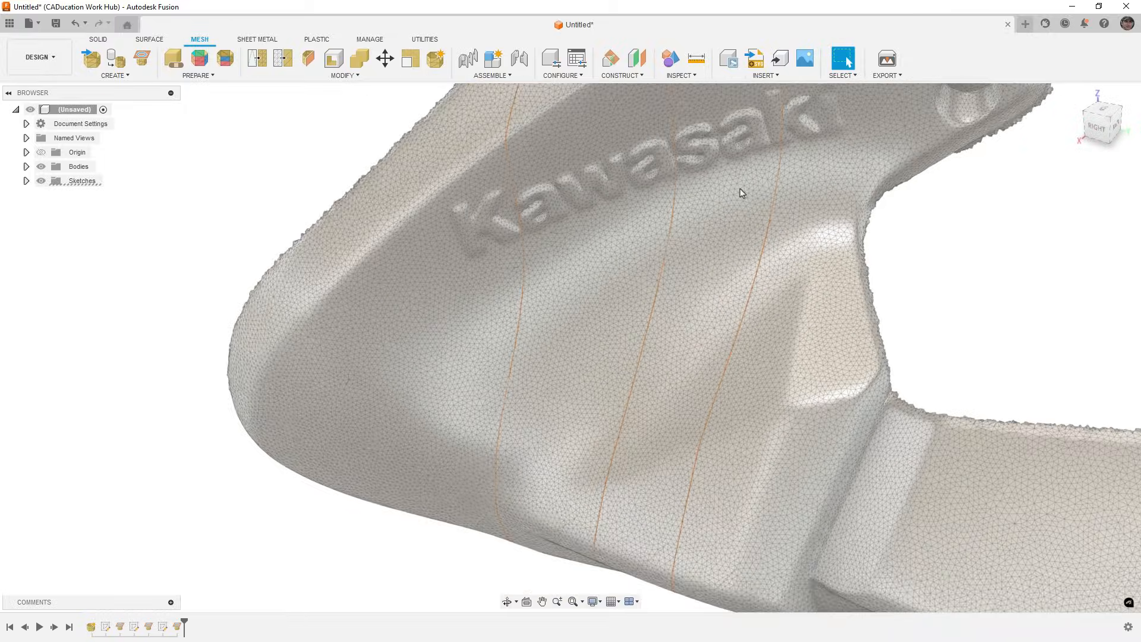
pyautogui.click(705, 234)
pyautogui.press('m')
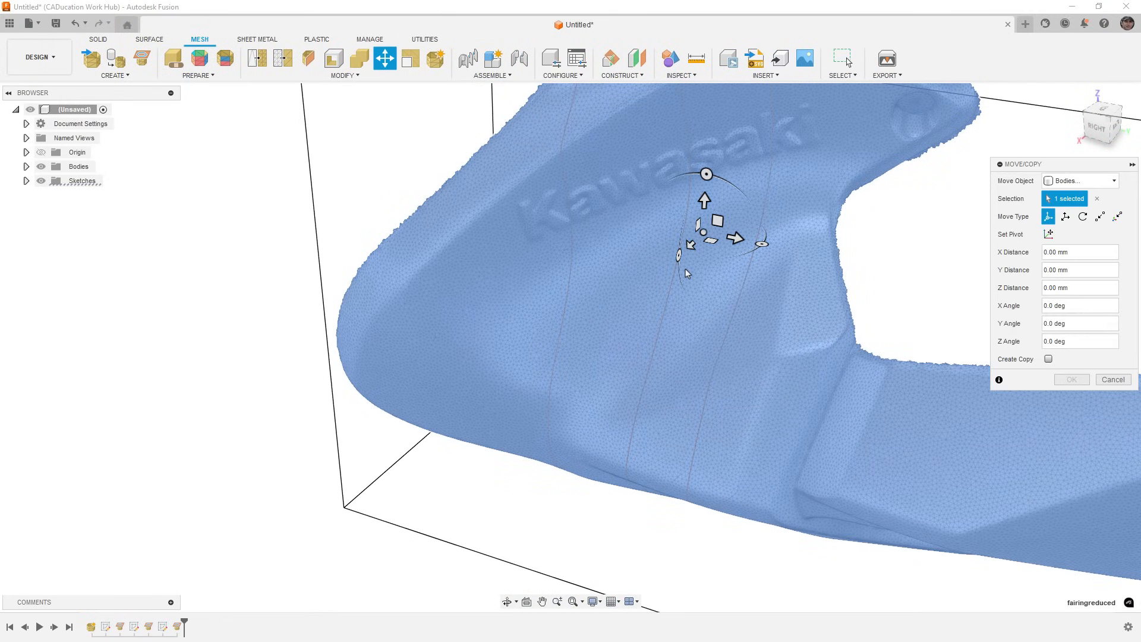
pyautogui.press('Escape')
pyautogui.moveTo(429, 339); pyautogui.dragTo(346, 394, button='middle')
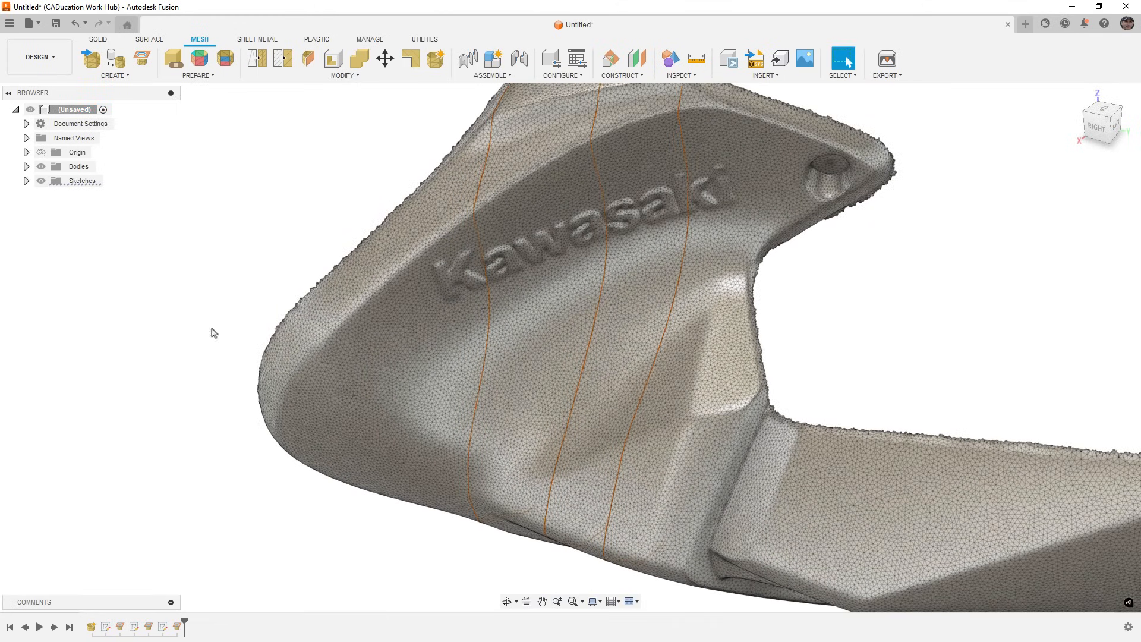
# Edit the middle section sketch and fit consecutive splines along the mesh section from its upper end, with a 0.01 mm fit tolerance
pyautogui.click(26, 181)
pyautogui.rightClick(74, 196)
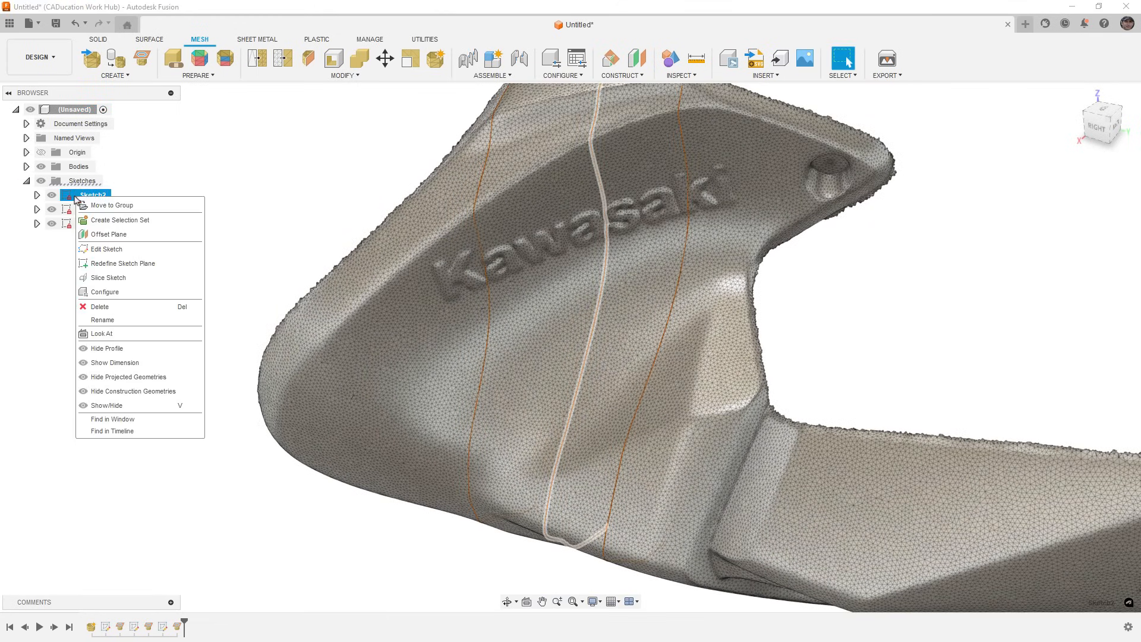
pyautogui.click(107, 249)
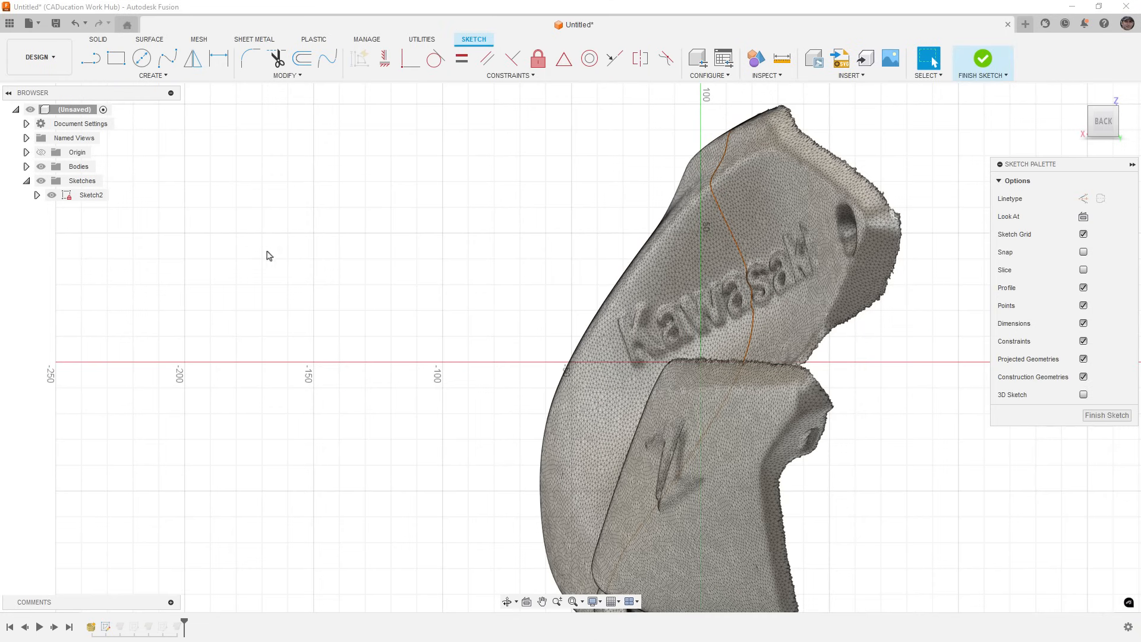
pyautogui.keyDown('shift'); pyautogui.moveTo(349, 302); pyautogui.dragTo(377, 312, button='middle'); pyautogui.keyUp('shift')
pyautogui.click(169, 80)
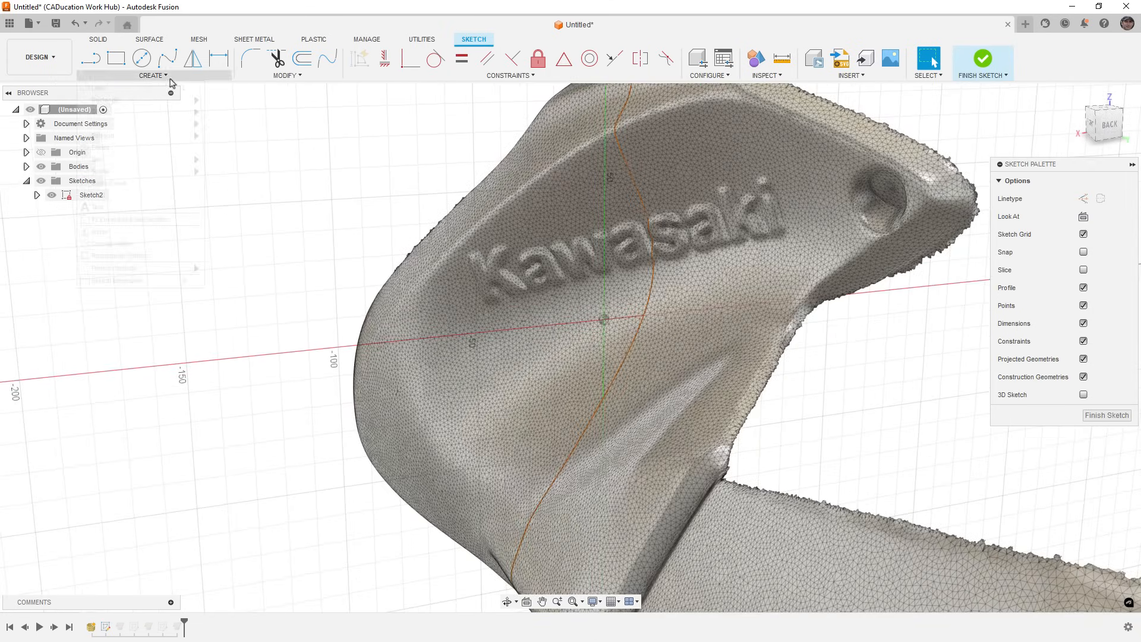
pyautogui.click(157, 219)
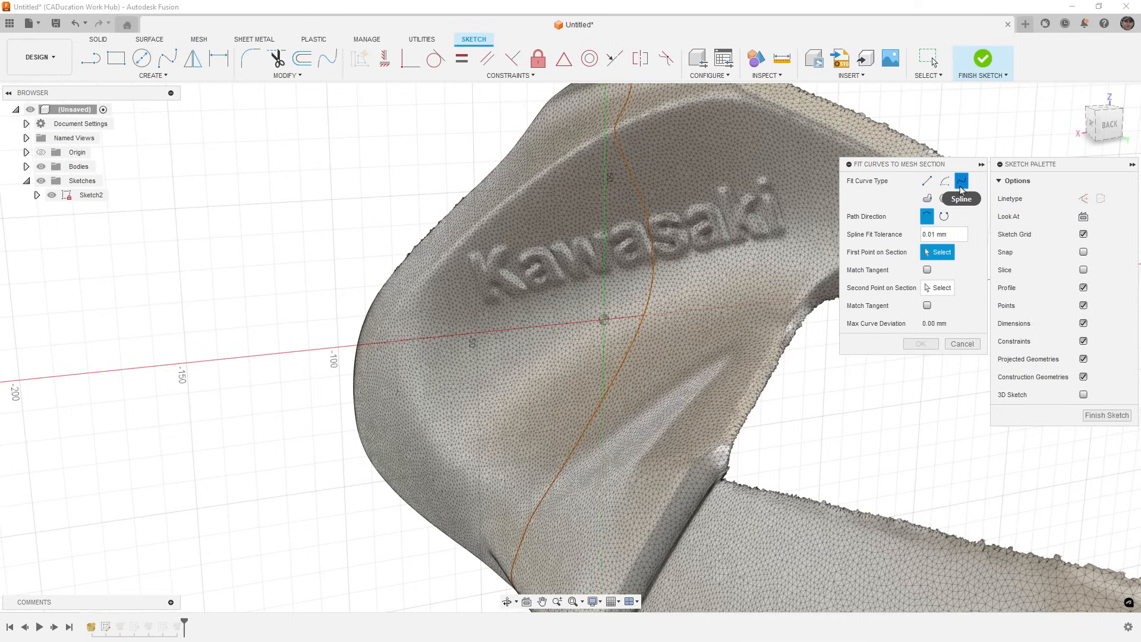
pyautogui.keyDown('shift'); pyautogui.moveTo(608, 262); pyautogui.dragTo(542, 208, button='middle'); pyautogui.keyUp('shift')
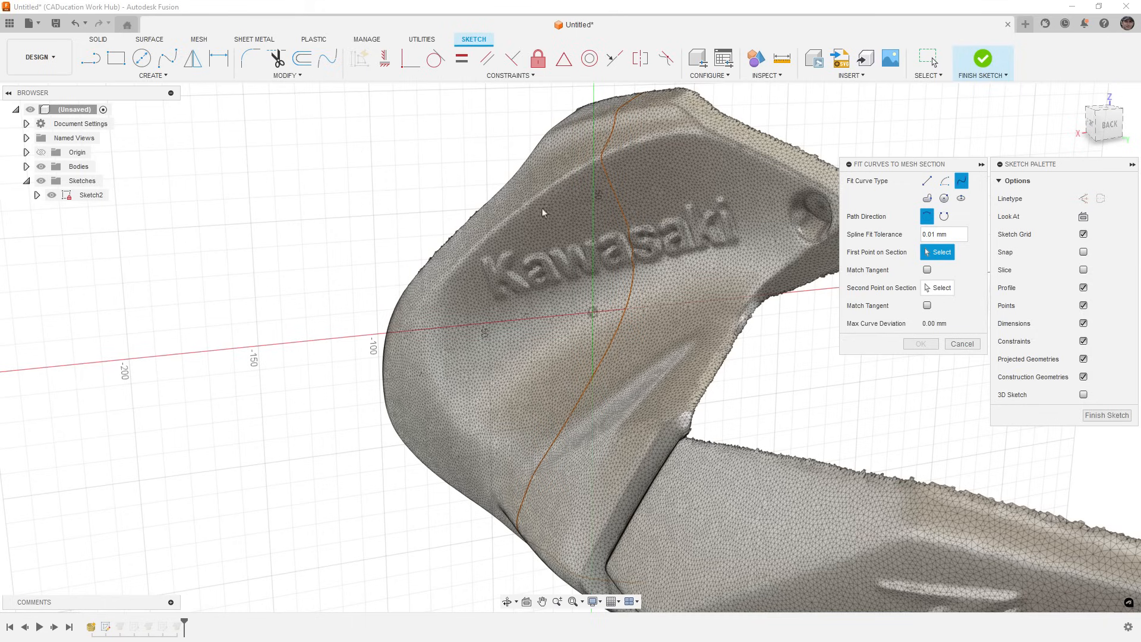
pyautogui.click(625, 109)
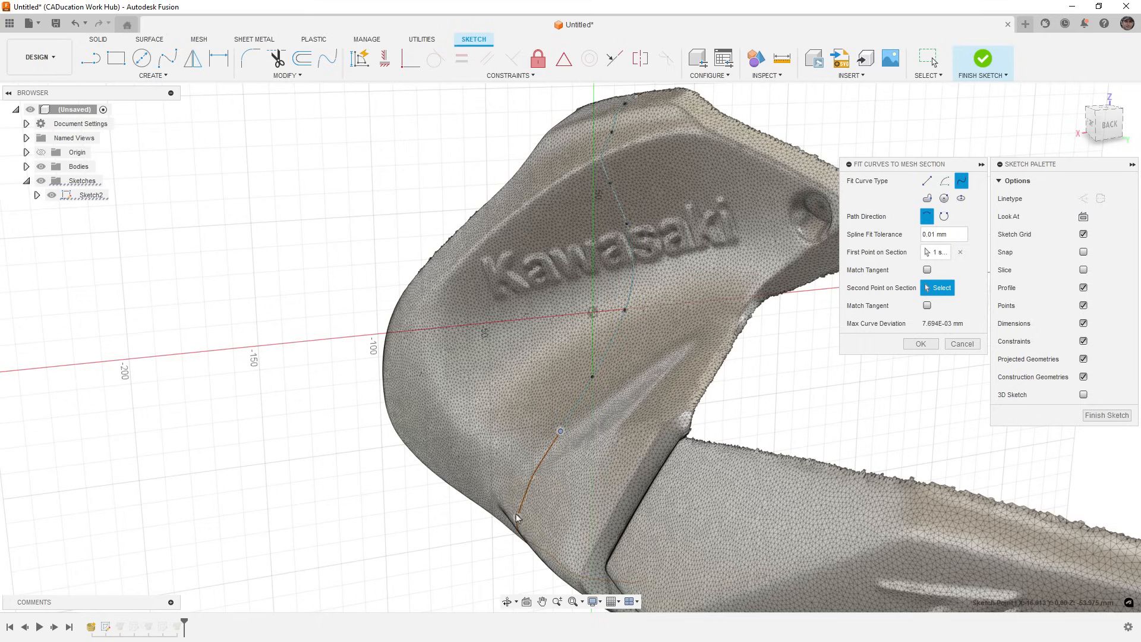
pyautogui.click(920, 344)
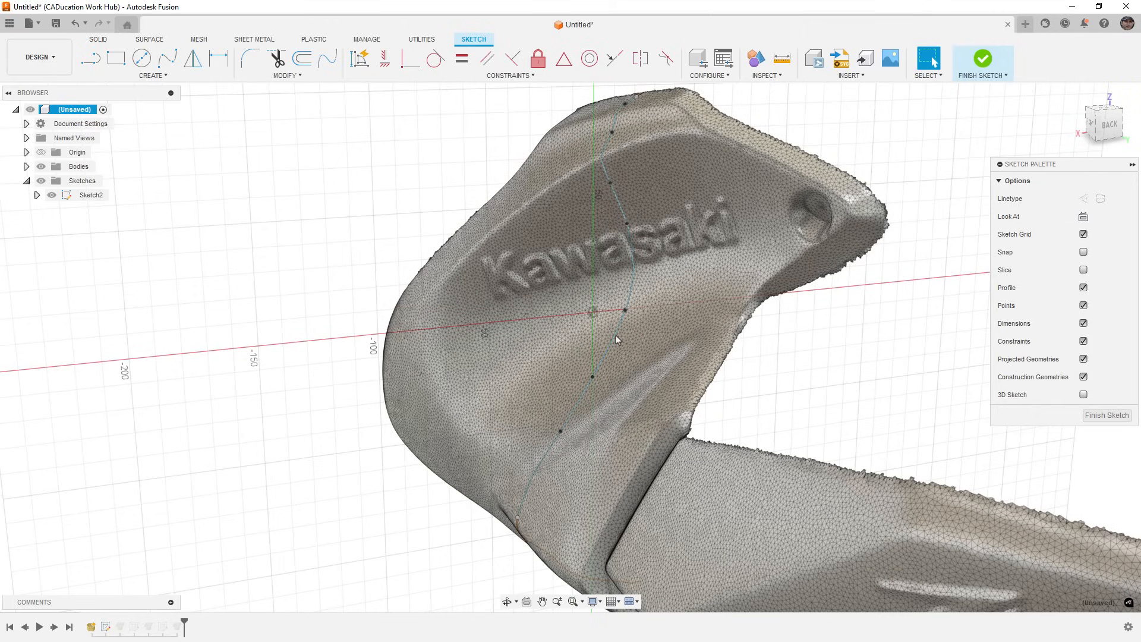
# Examine the curvature comb of the fitted spline segment just below the horizontal sketch axis, at a scale of 8
pyautogui.click(616, 338)
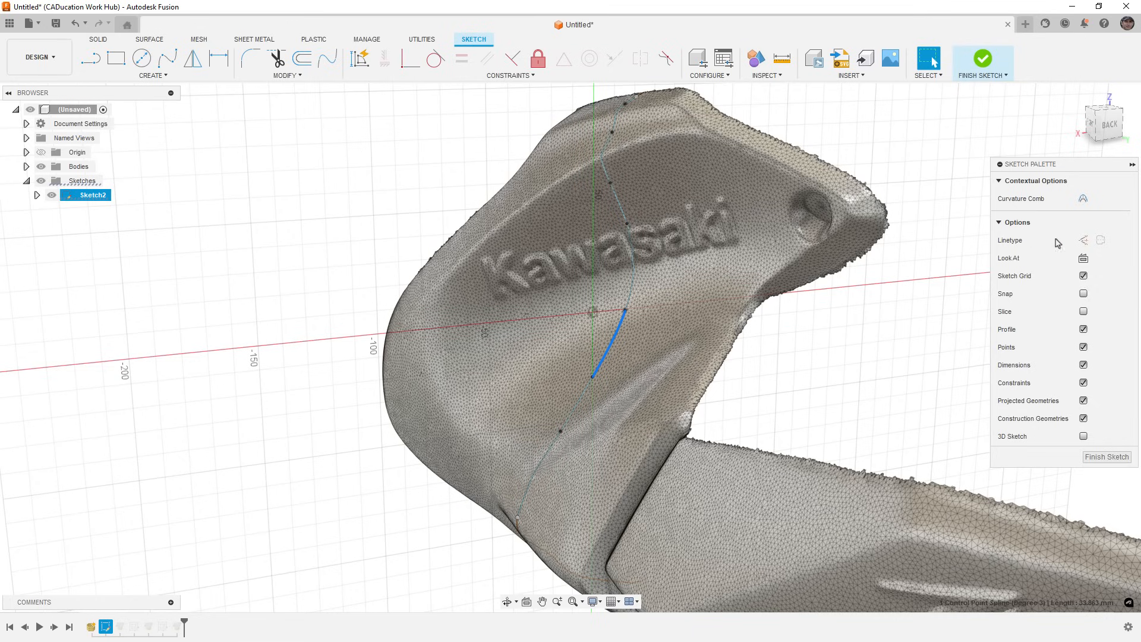
pyautogui.click(1082, 198)
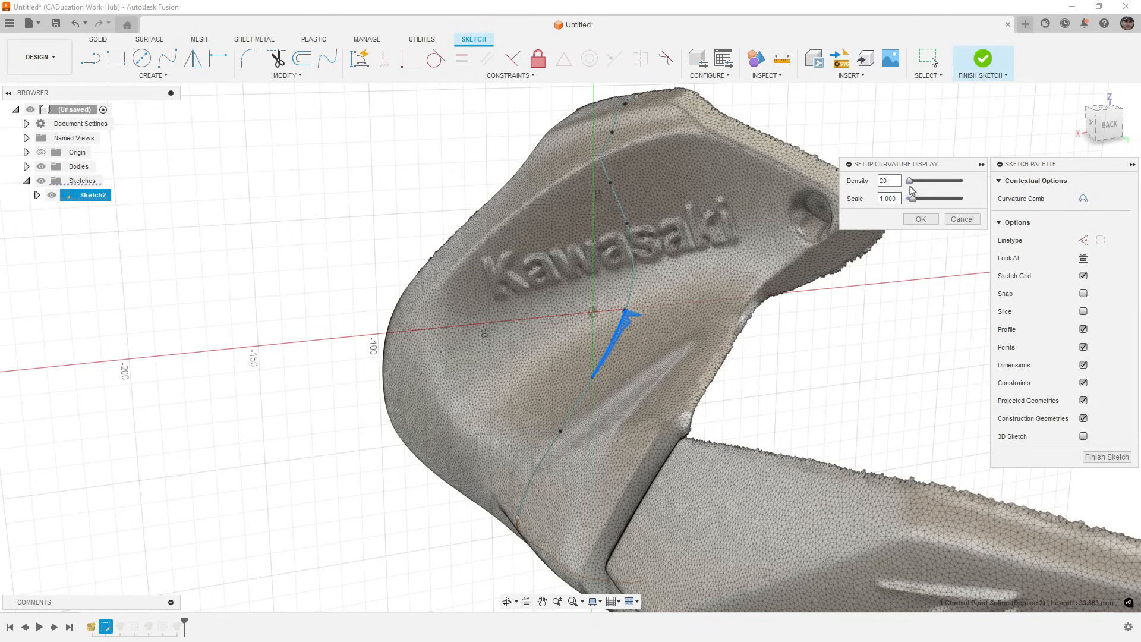
pyautogui.moveTo(914, 202); pyautogui.dragTo(962, 199)
pyautogui.scroll(5, 638, 332)
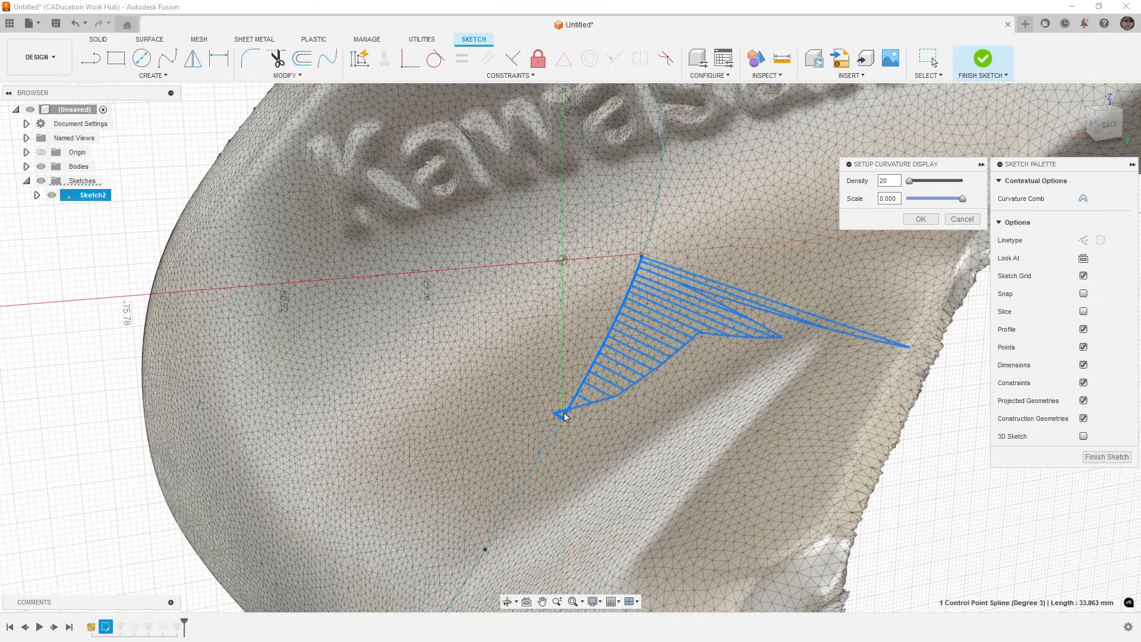
pyautogui.click(961, 219)
pyautogui.scroll(-8, 628, 253)
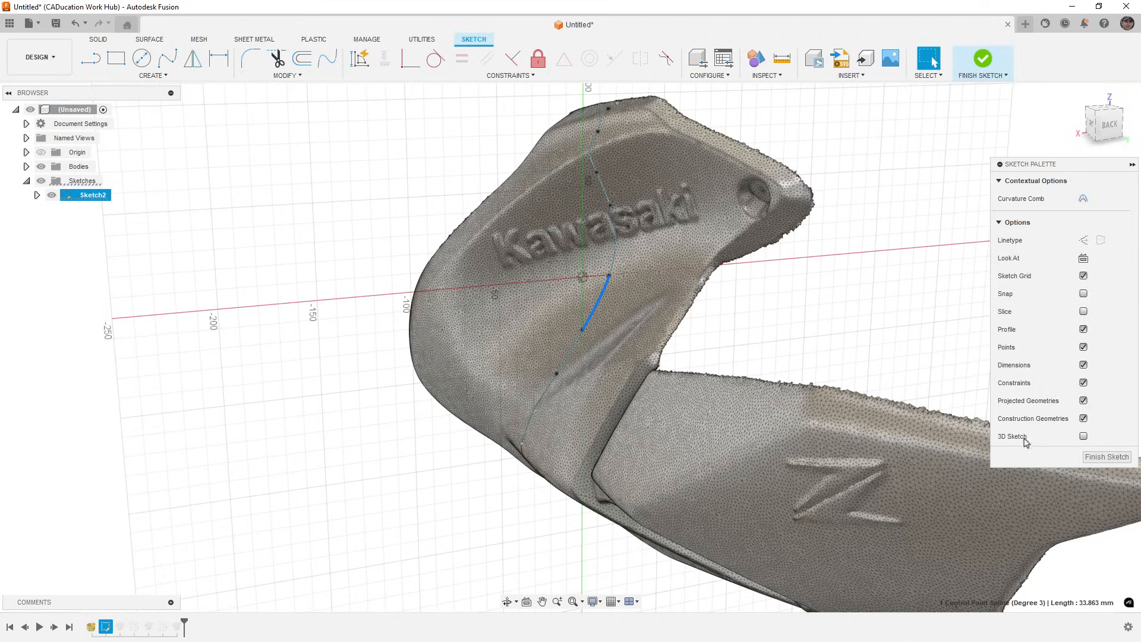
# Finish the middle section sketch and open the 30 mm offset section sketch for editing
pyautogui.click(1106, 456)
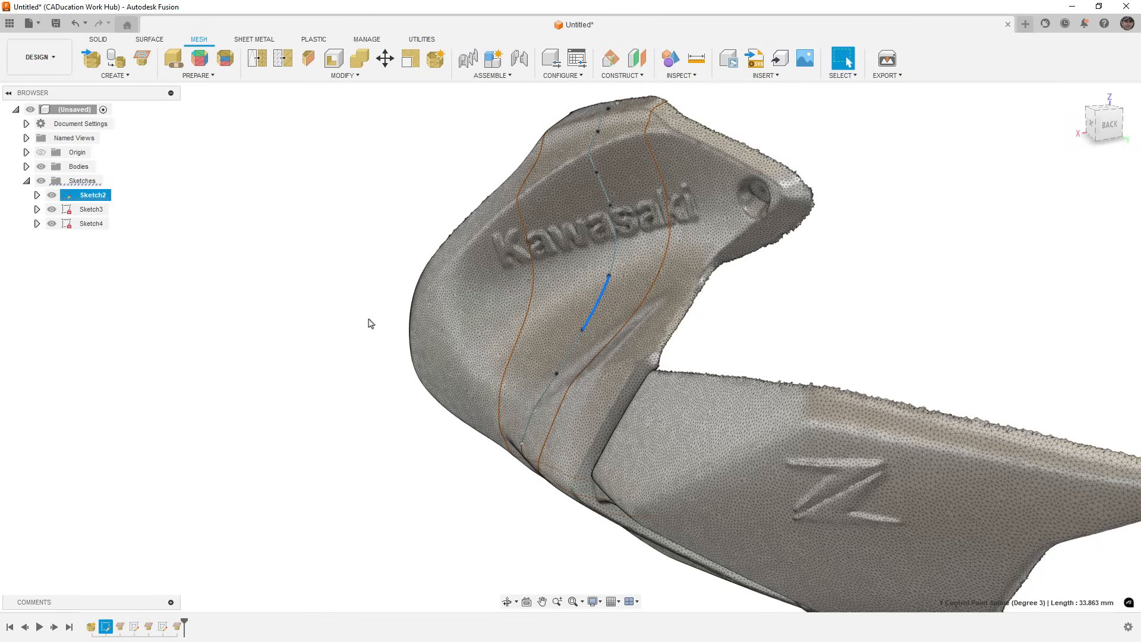
pyautogui.click(363, 320)
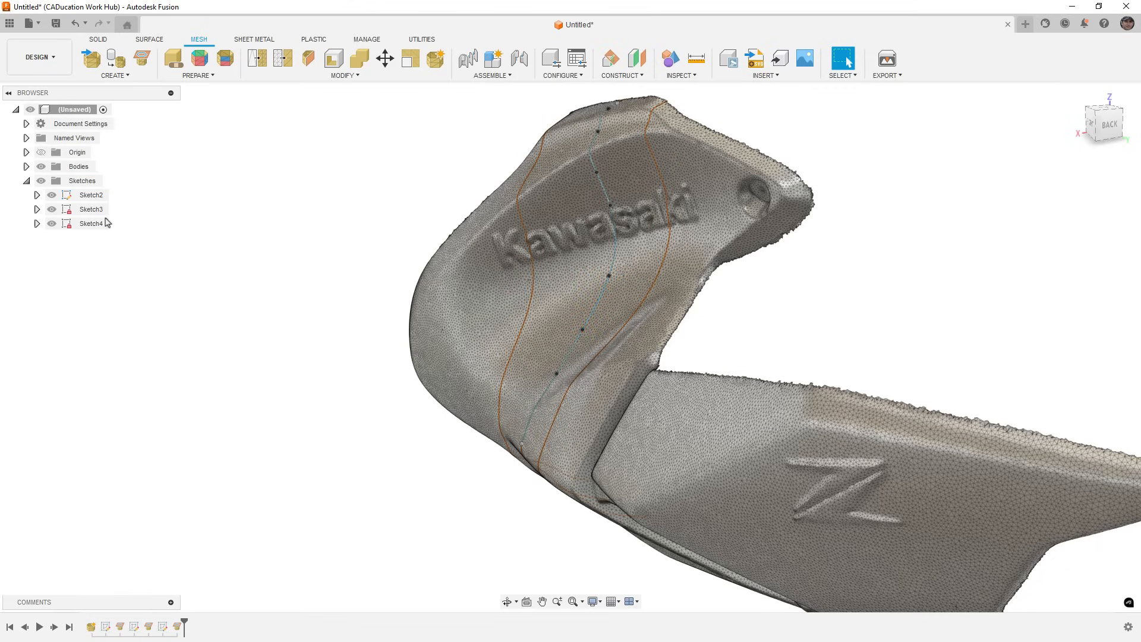
pyautogui.click(84, 209)
pyautogui.rightClick(69, 217)
pyautogui.click(90, 249)
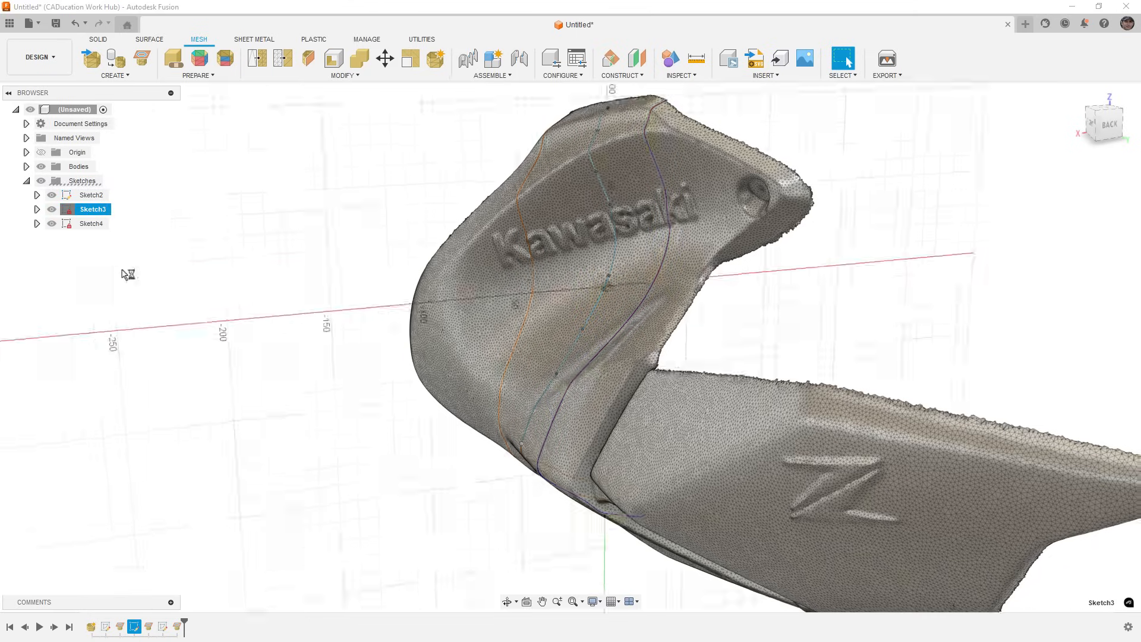
pyautogui.scroll(2, 461, 323)
pyautogui.keyDown('shift'); pyautogui.moveTo(461, 324); pyautogui.dragTo(511, 345, button='middle'); pyautogui.keyUp('shift')
pyautogui.press('l')
pyautogui.click(655, 267)
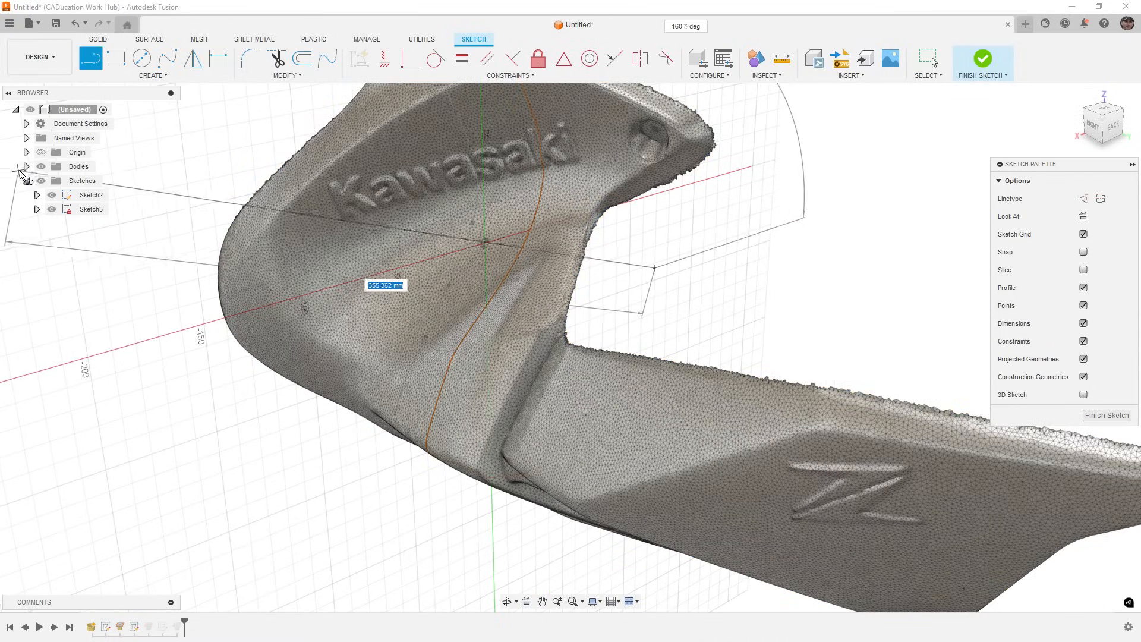
pyautogui.press('Escape')
# Hide the fairing mesh body so that only the section sketches are shown
pyautogui.click(26, 167)
pyautogui.click(52, 181)
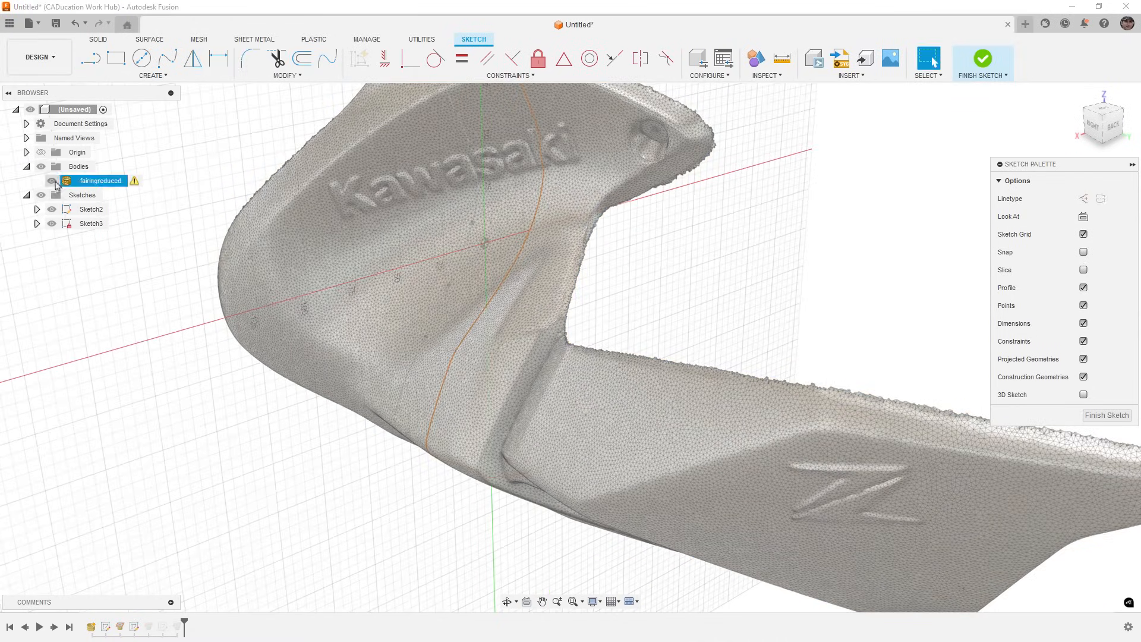
pyautogui.moveTo(532, 261)
pyautogui.keyDown('shift'); pyautogui.mouseDown(button='middle')
pyautogui.moveTo(537, 291)
pyautogui.moveTo(534, 247)
pyautogui.moveTo(550, 252)
pyautogui.moveTo(545, 302)
pyautogui.mouseUp(button='middle'); pyautogui.keyUp('shift')
# Fit one spline along the section from its upper end to near its lower end, with a spline fit tolerance of 0.5 mm
pyautogui.click(162, 75)
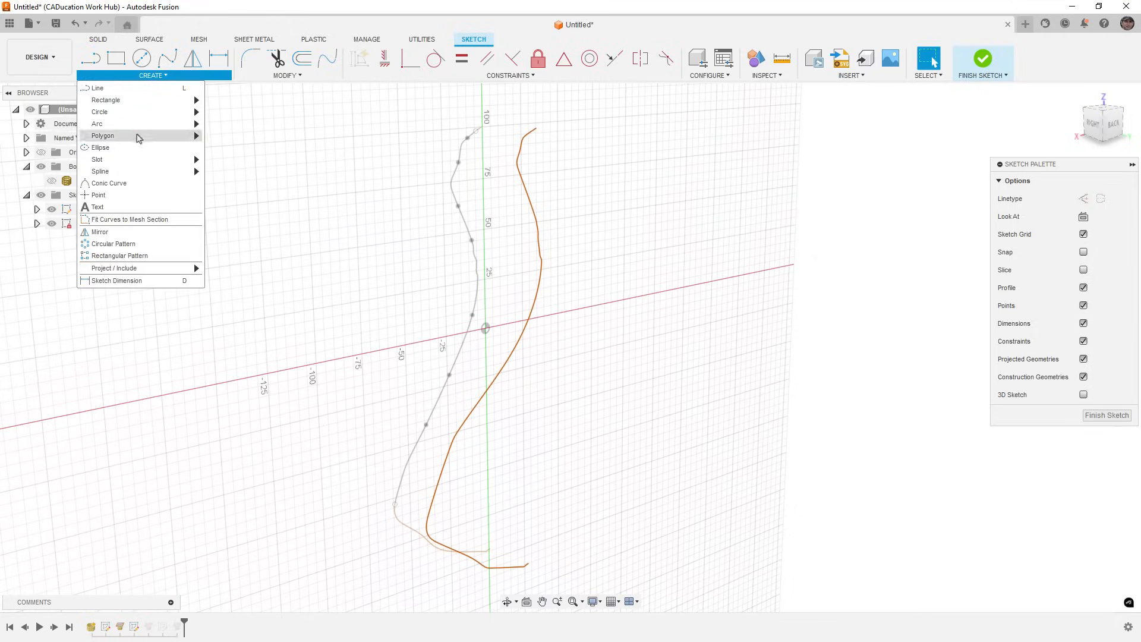
pyautogui.click(140, 221)
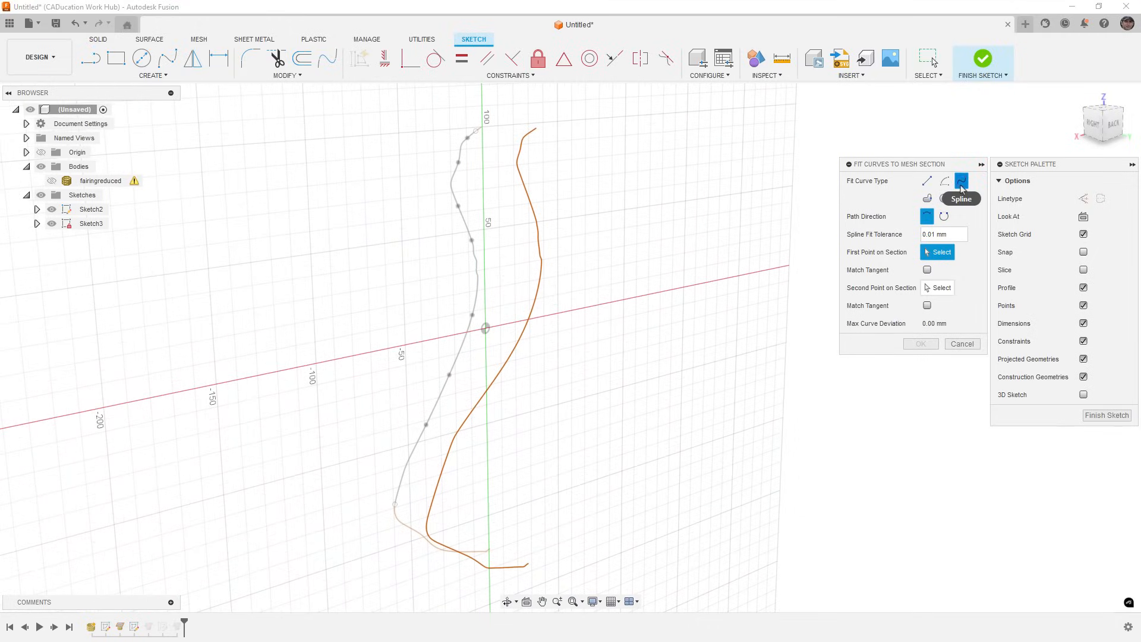
pyautogui.click(954, 238)
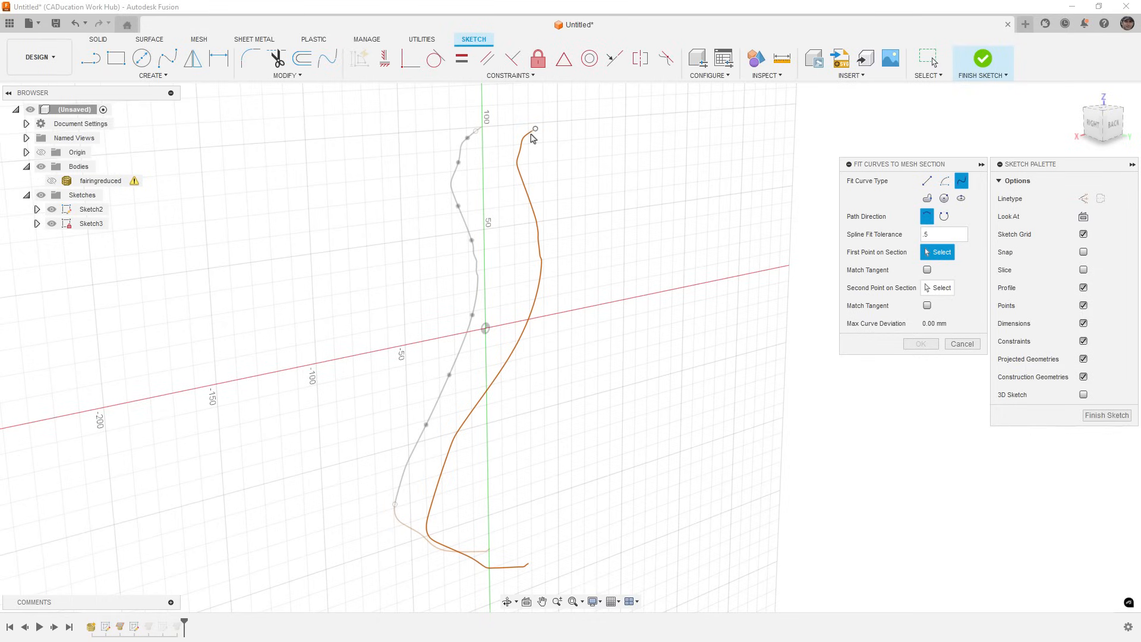
pyautogui.click(535, 128)
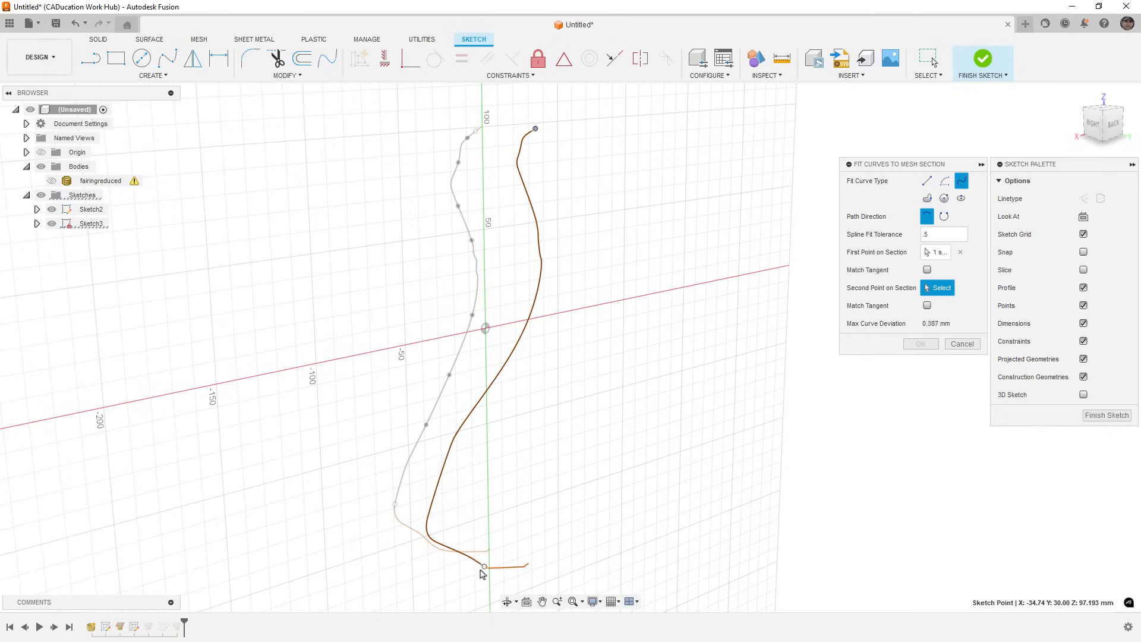
pyautogui.click(503, 573)
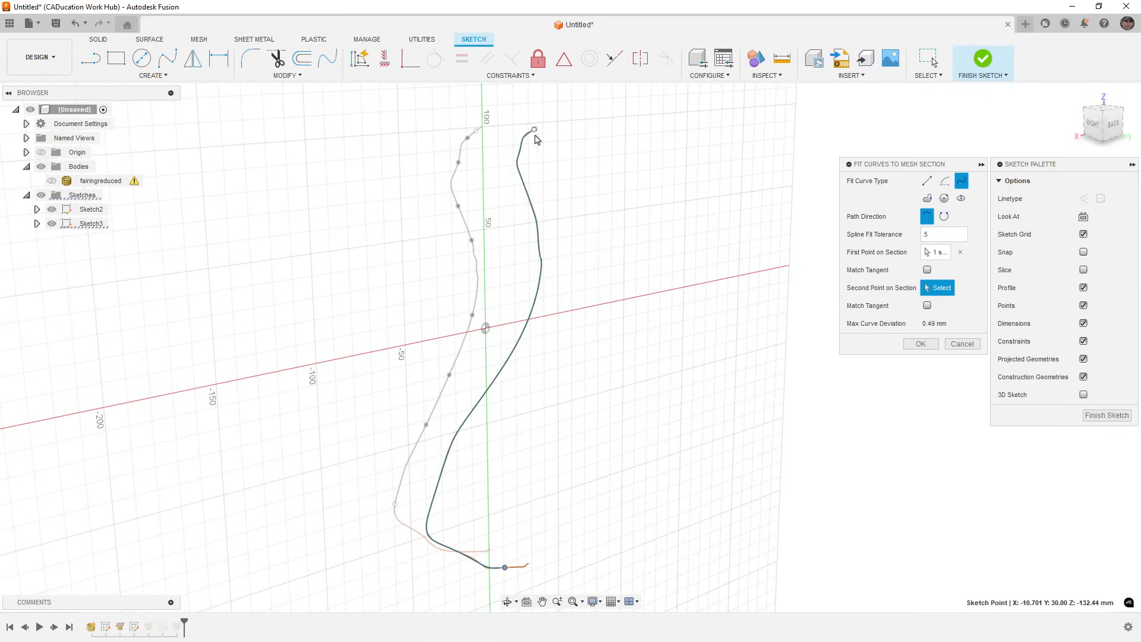
pyautogui.click(919, 345)
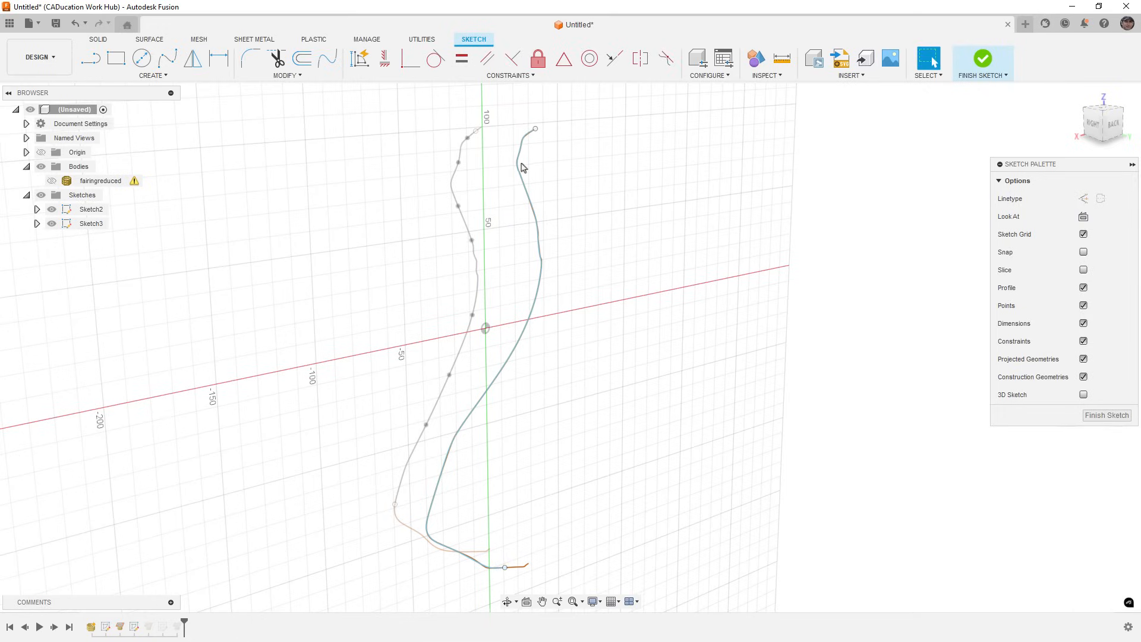
# Display the curvature comb on the single fitted spline with density 256 and scale 3.5, and finish the sketch
pyautogui.click(520, 175)
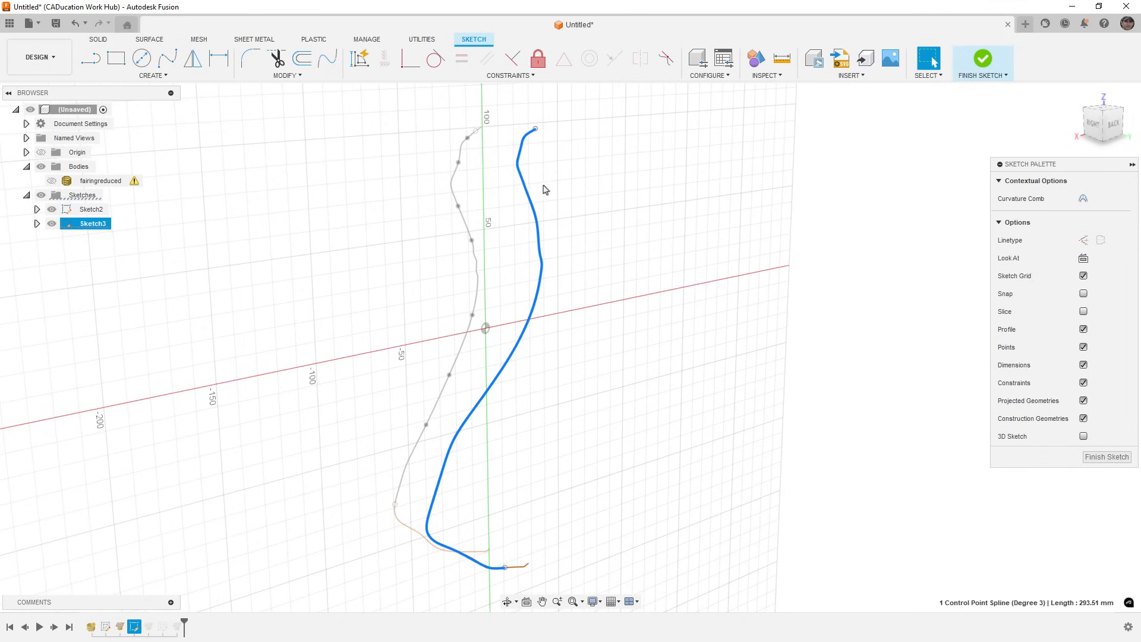
pyautogui.click(1083, 198)
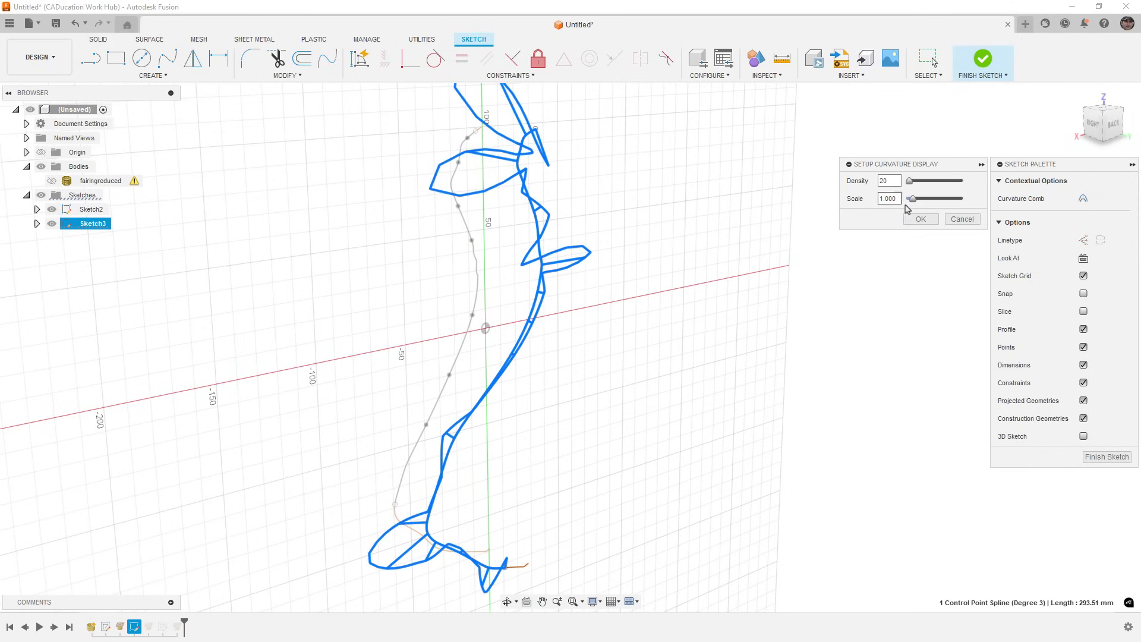
pyautogui.moveTo(913, 199); pyautogui.dragTo(964, 184)
pyautogui.scroll(-2, 640, 369)
pyautogui.moveTo(641, 369)
pyautogui.keyDown('shift'); pyautogui.mouseDown(button='middle')
pyautogui.moveTo(583, 362)
pyautogui.moveTo(649, 373)
pyautogui.mouseUp(button='middle'); pyautogui.keyUp('shift')
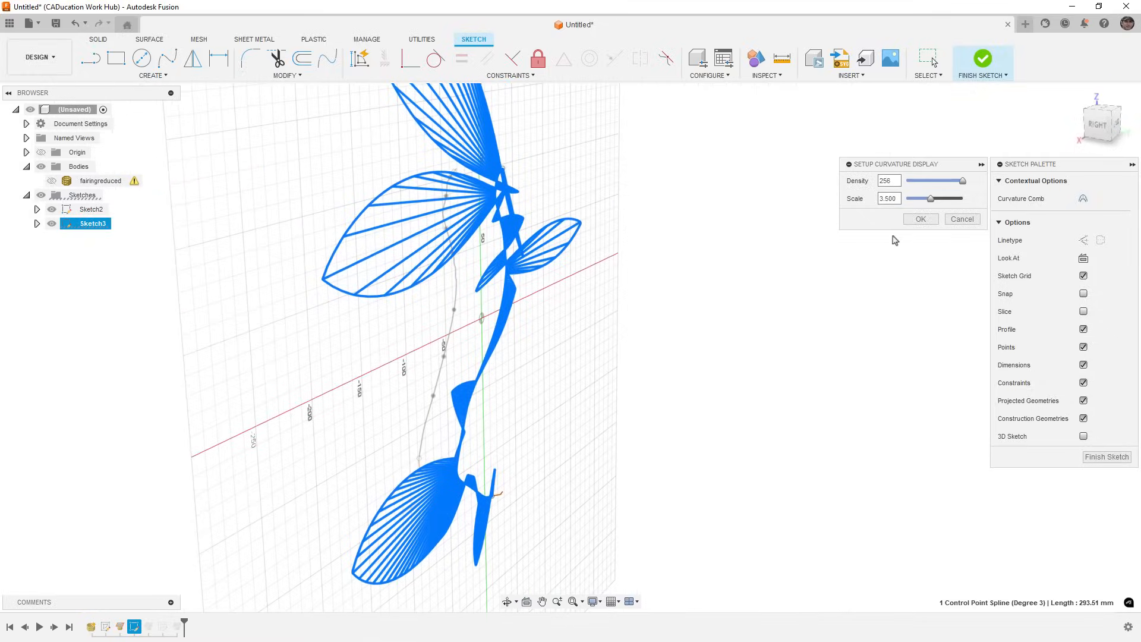
pyautogui.click(920, 219)
pyautogui.click(981, 64)
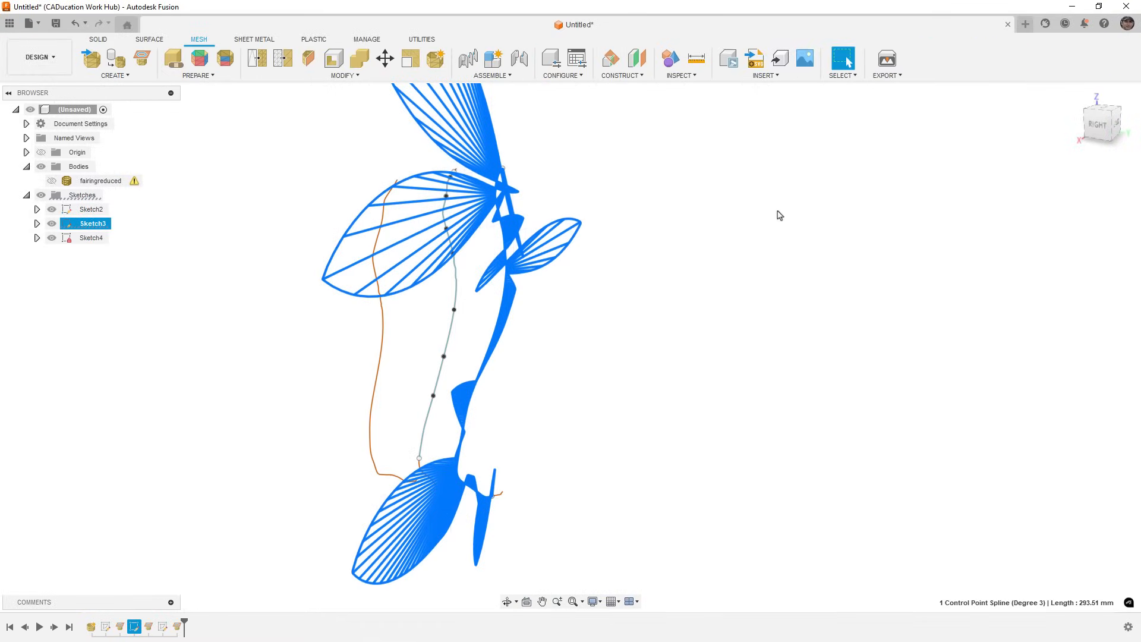
# Open the section sketch Sketch4 for editing and hide Sketch3 with its curvature comb
pyautogui.click(70, 240)
pyautogui.rightClick(70, 240)
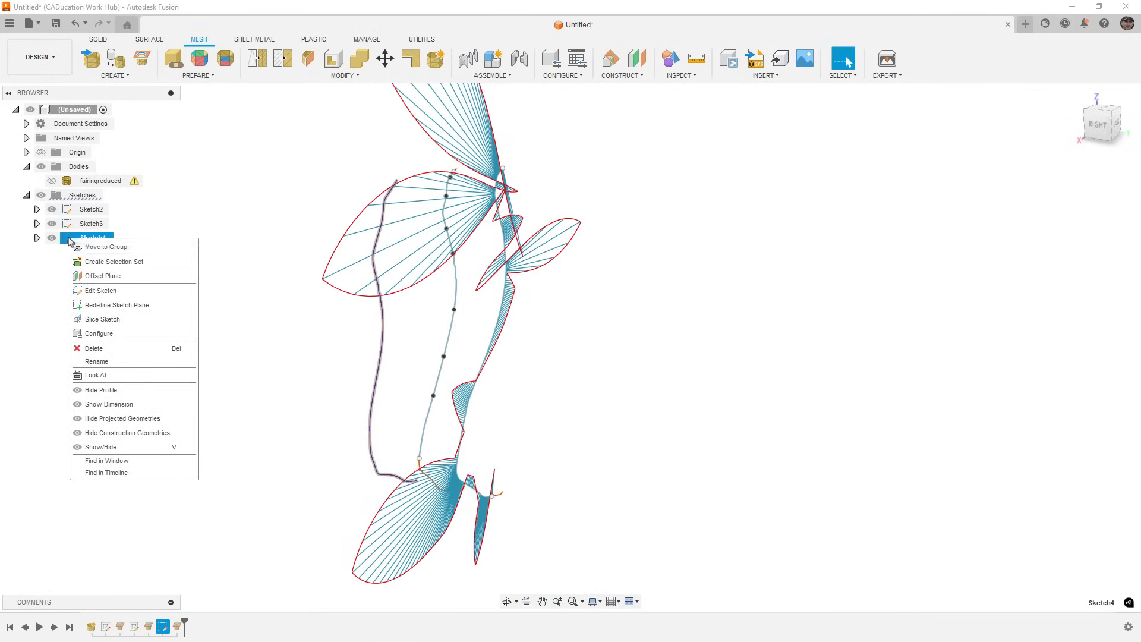
pyautogui.click(106, 291)
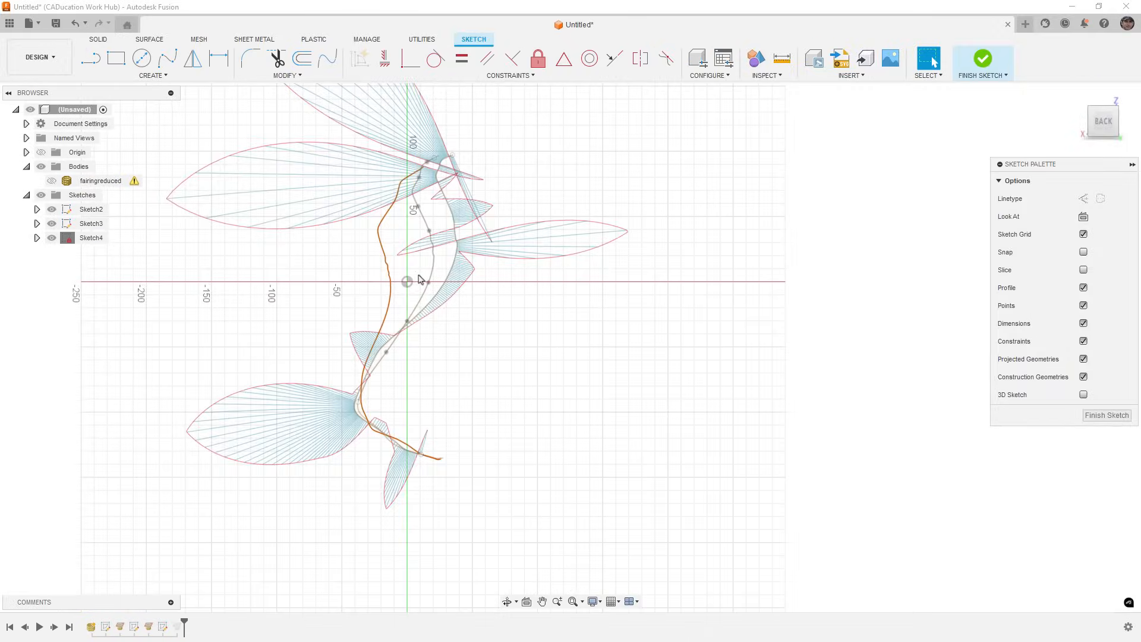
pyautogui.click(51, 224)
pyautogui.keyDown('shift'); pyautogui.moveTo(314, 246); pyautogui.dragTo(338, 264, button='middle'); pyautogui.keyUp('shift')
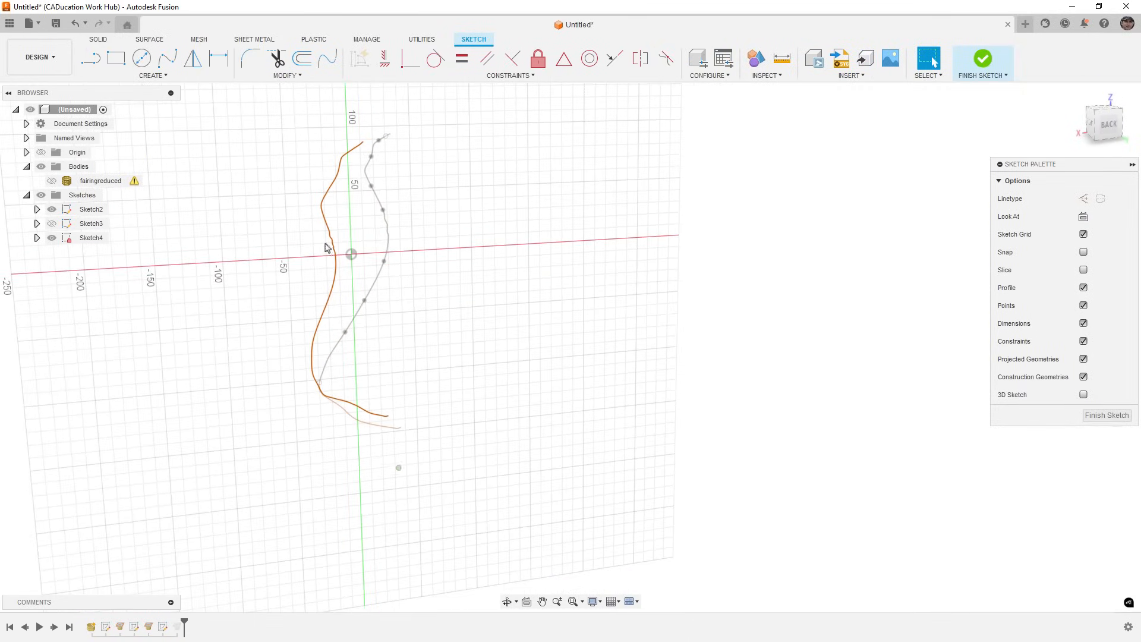
# Fit a first spline to the upper part of the Sketch4 mesh section, starting near its upper end, with a spline fit tolerance of 1 mm
pyautogui.click(160, 75)
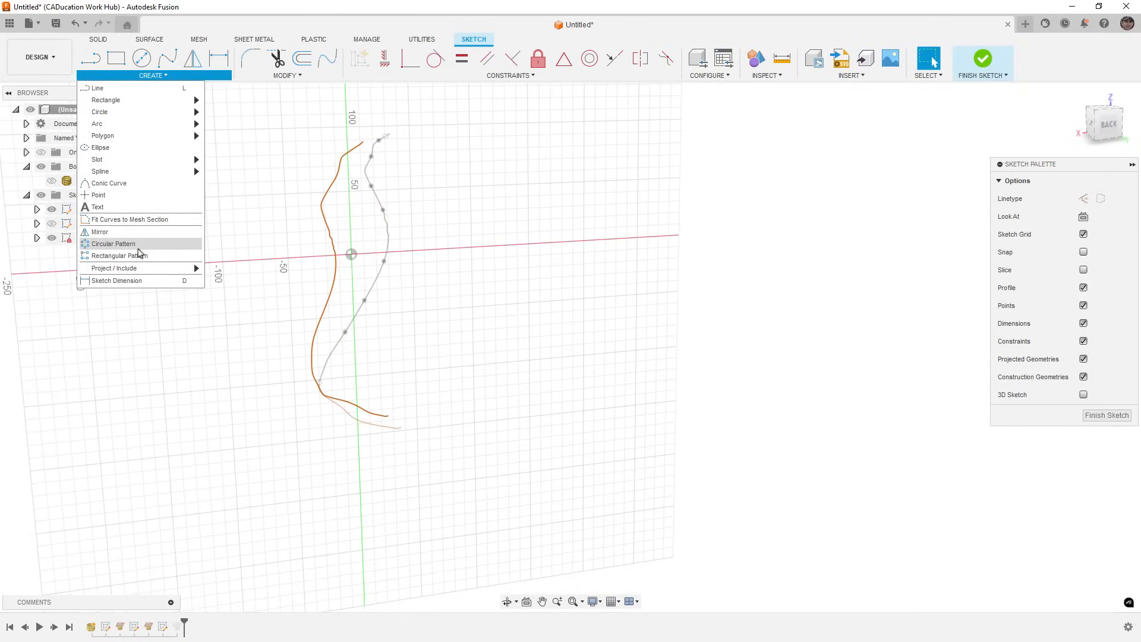
pyautogui.click(145, 220)
pyautogui.moveTo(316, 233)
pyautogui.mouseDown(button='middle')
pyautogui.moveTo(382, 273)
pyautogui.moveTo(461, 291)
pyautogui.mouseUp(button='middle')
pyautogui.click(953, 235)
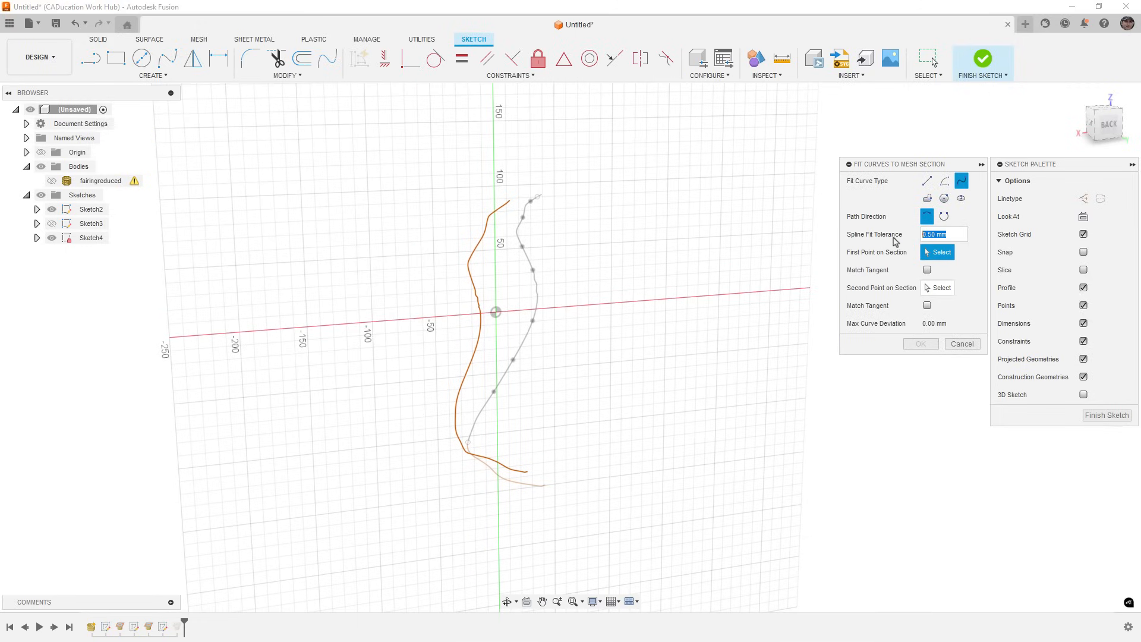
pyautogui.scroll(3, 477, 259)
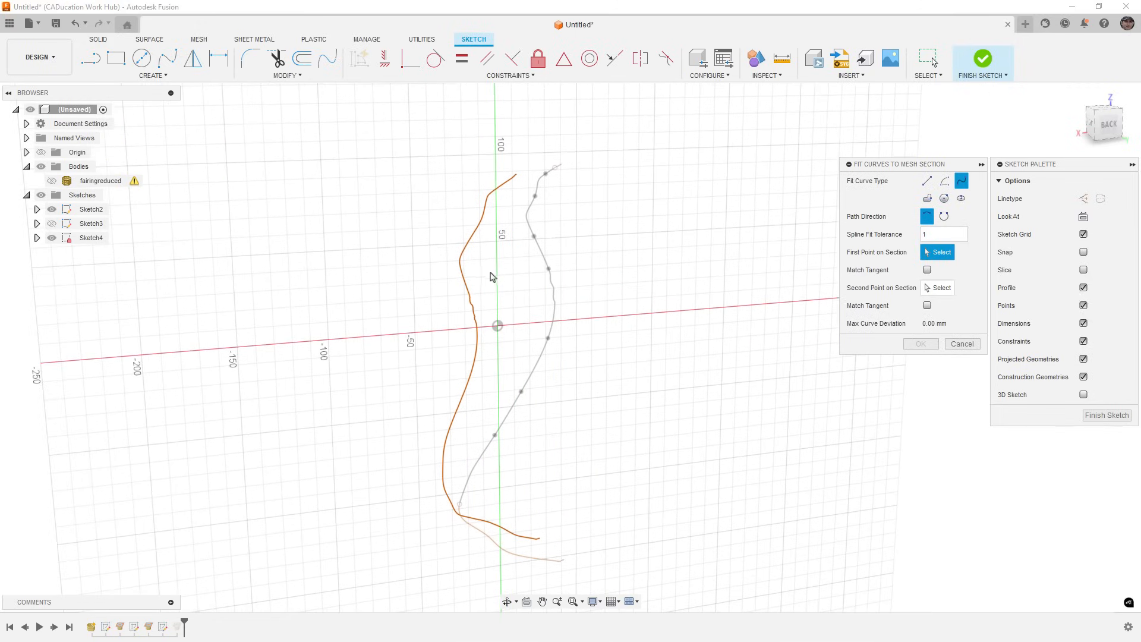
pyautogui.scroll(2, 493, 199)
pyautogui.scroll(2, 506, 173)
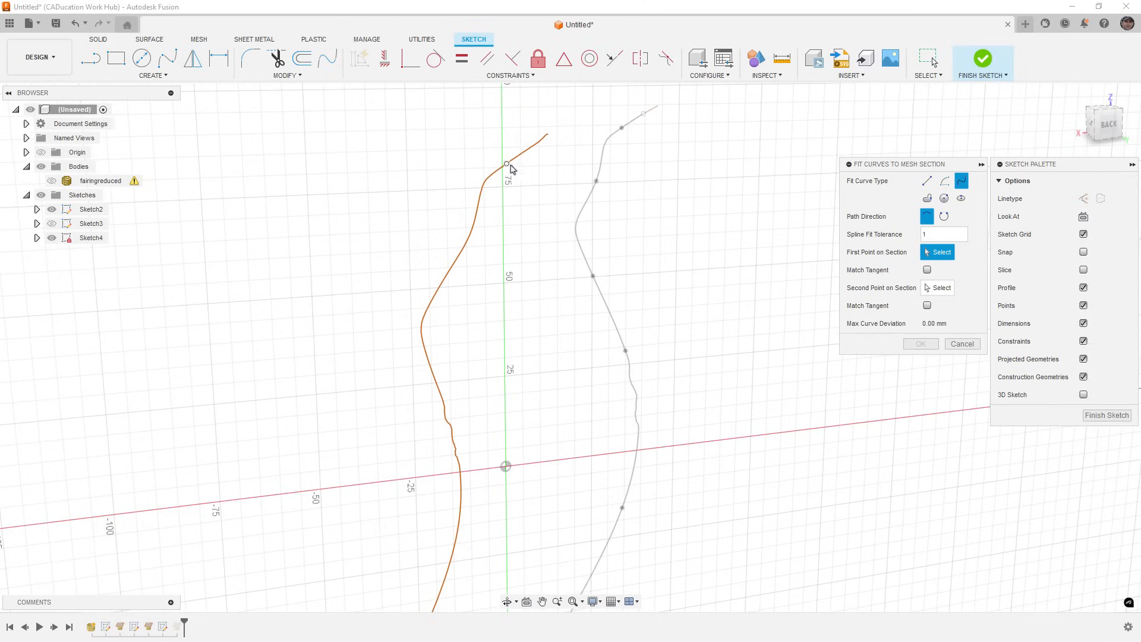
pyautogui.click(530, 150)
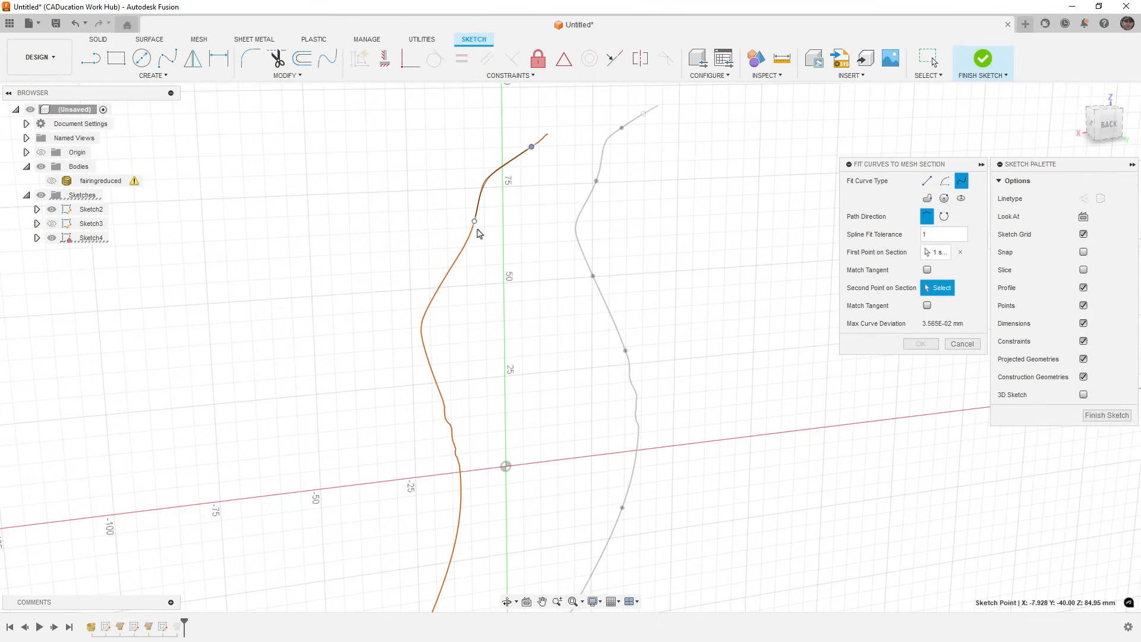
pyautogui.scroll(4, 487, 190)
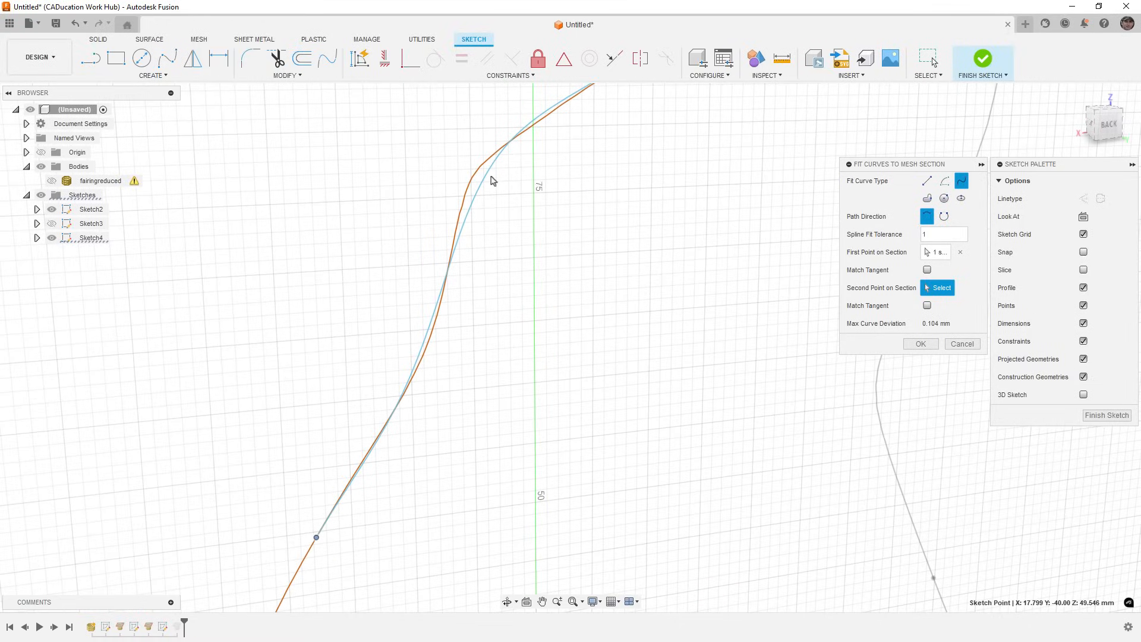
# Fit a second spline from the end of the first one to near the section's lower end, and finish the sketch
pyautogui.scroll(-3, 472, 182)
pyautogui.scroll(-6, 472, 181)
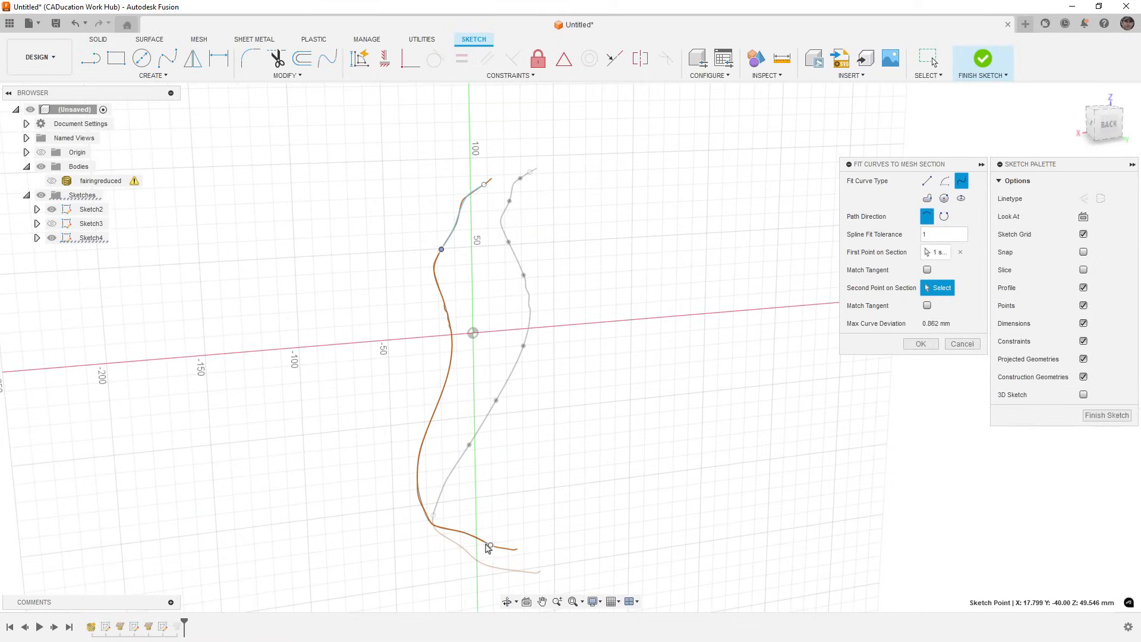
pyautogui.click(491, 546)
pyautogui.click(920, 344)
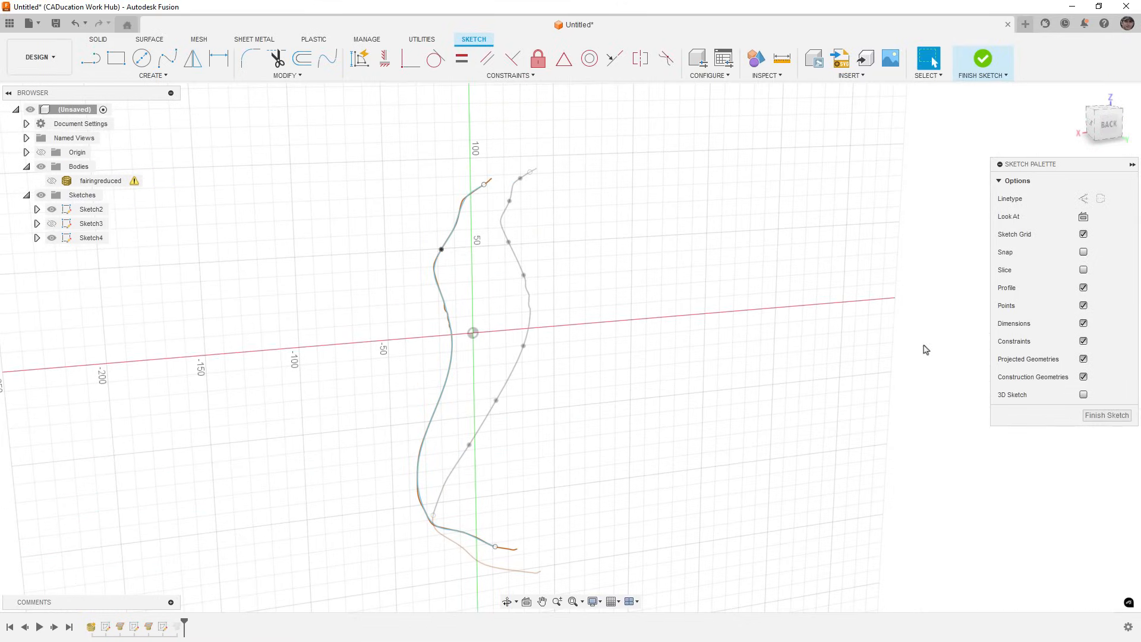
pyautogui.click(984, 59)
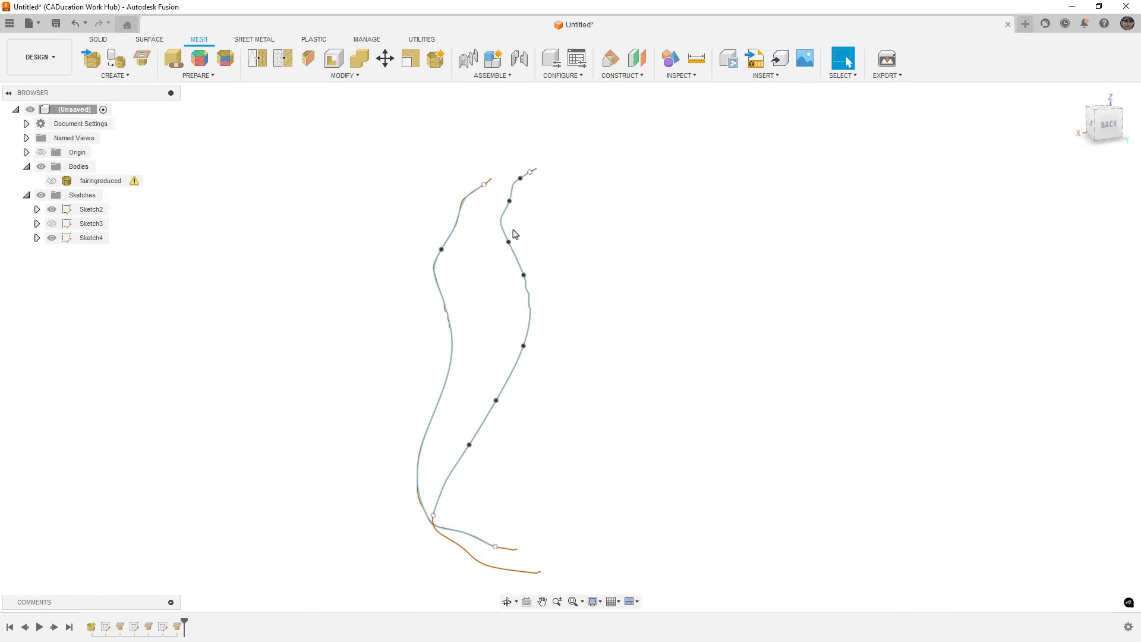
# Show Sketch3 and loft a new surface body through the fitted splines of Sketch4, Sketch3 and Sketch2, with chain selection enabled
pyautogui.click(52, 224)
pyautogui.keyDown('shift'); pyautogui.moveTo(364, 300); pyautogui.dragTo(462, 311, button='middle'); pyautogui.keyUp('shift')
pyautogui.click(150, 39)
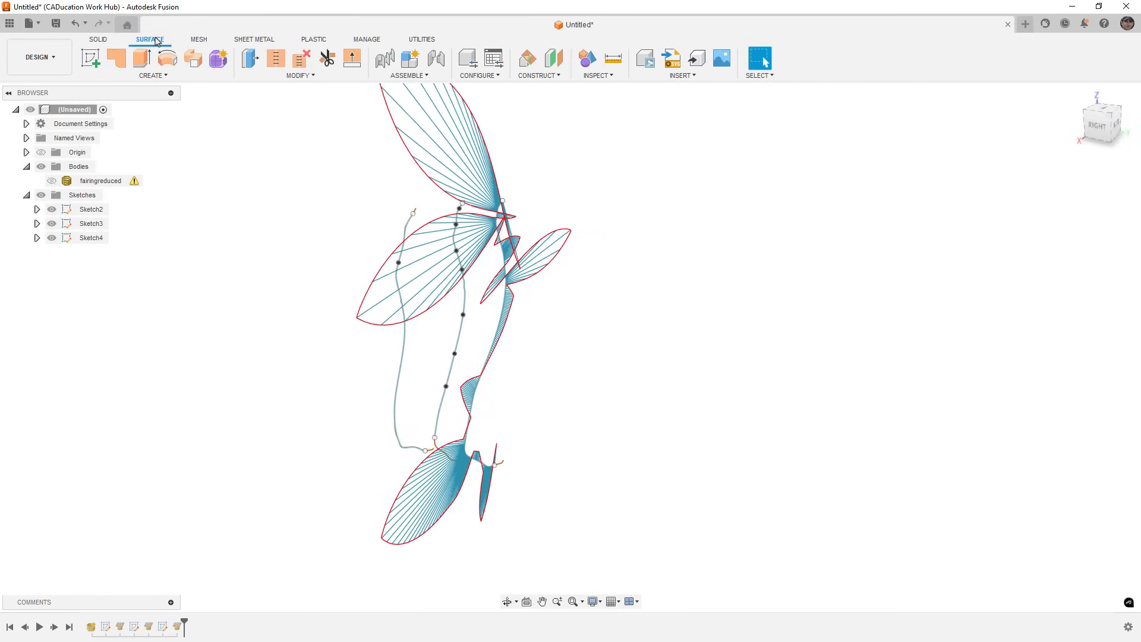
pyautogui.click(152, 76)
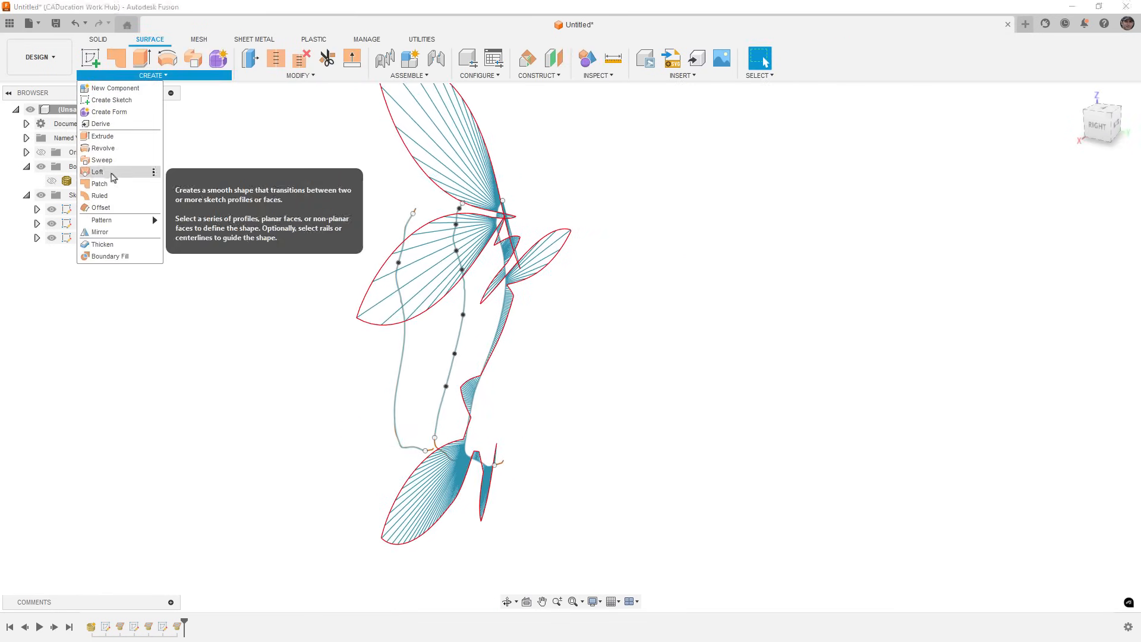
pyautogui.click(98, 171)
pyautogui.click(404, 235)
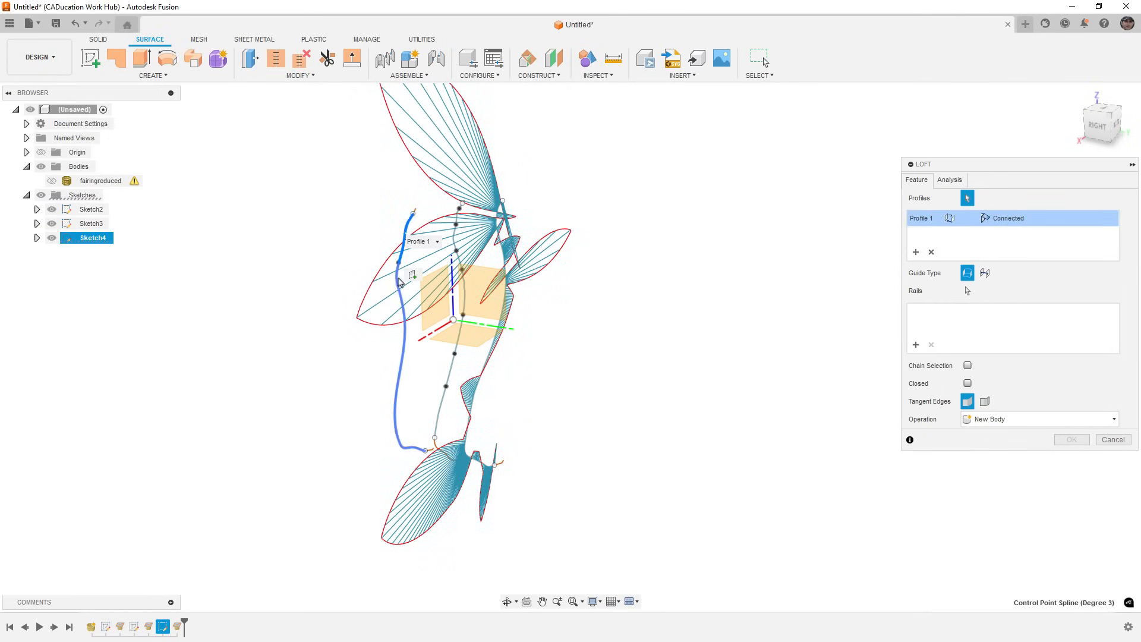
pyautogui.click(929, 254)
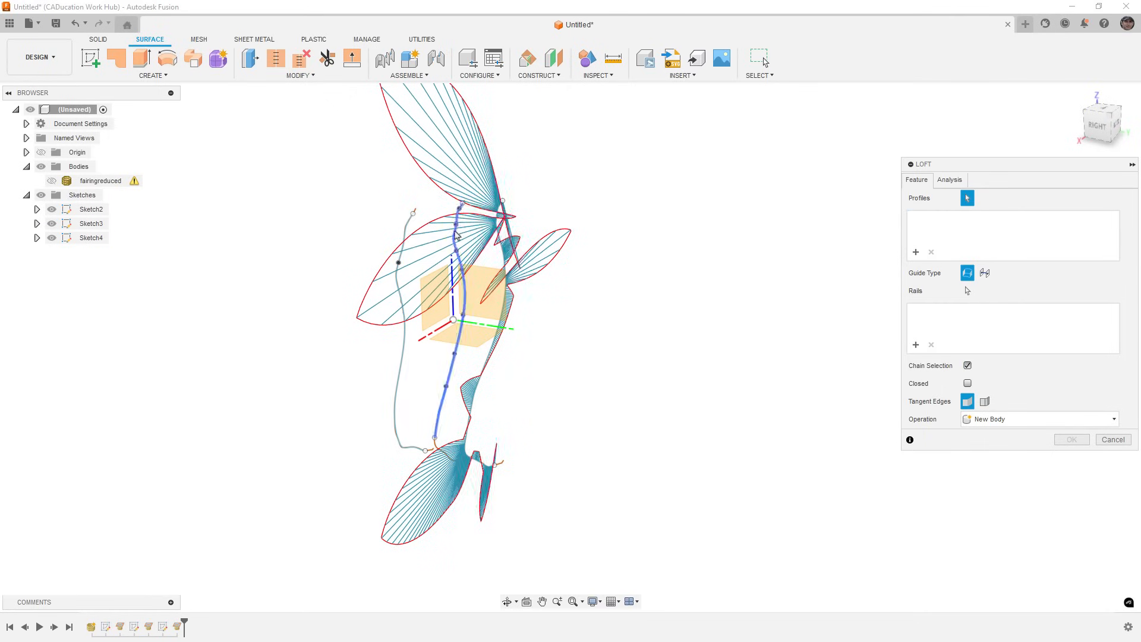
pyautogui.click(410, 224)
pyautogui.click(454, 224)
pyautogui.click(500, 230)
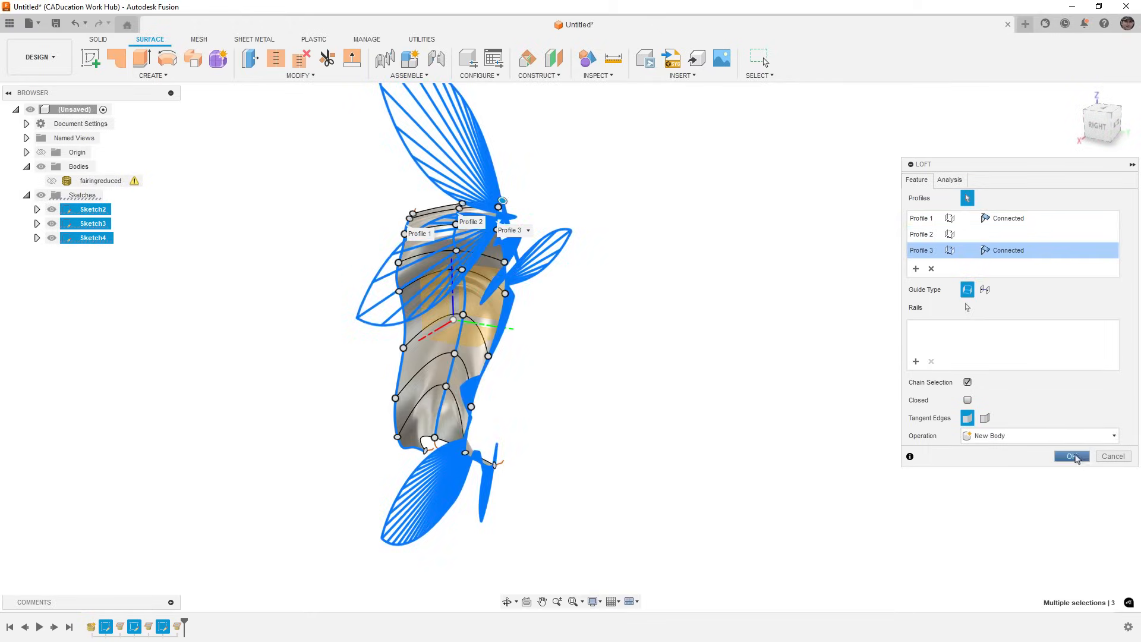
pyautogui.click(1071, 456)
# Compare the lofted surface with the fairing mesh, and leave the loft body hidden with only the mesh displayed
pyautogui.moveTo(466, 339)
pyautogui.keyDown('shift'); pyautogui.mouseDown(button='middle')
pyautogui.moveTo(493, 321)
pyautogui.moveTo(484, 333)
pyautogui.moveTo(515, 362)
pyautogui.moveTo(521, 330)
pyautogui.mouseUp(button='middle'); pyautogui.keyUp('shift')
pyautogui.click(515, 362)
pyautogui.click(54, 181)
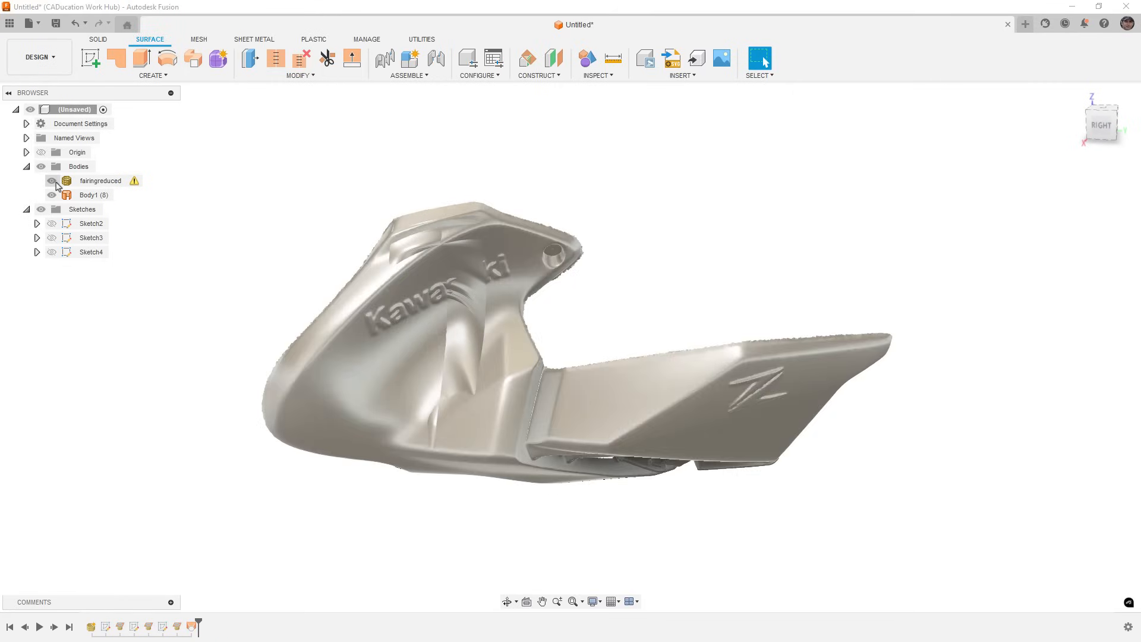
pyautogui.click(54, 181)
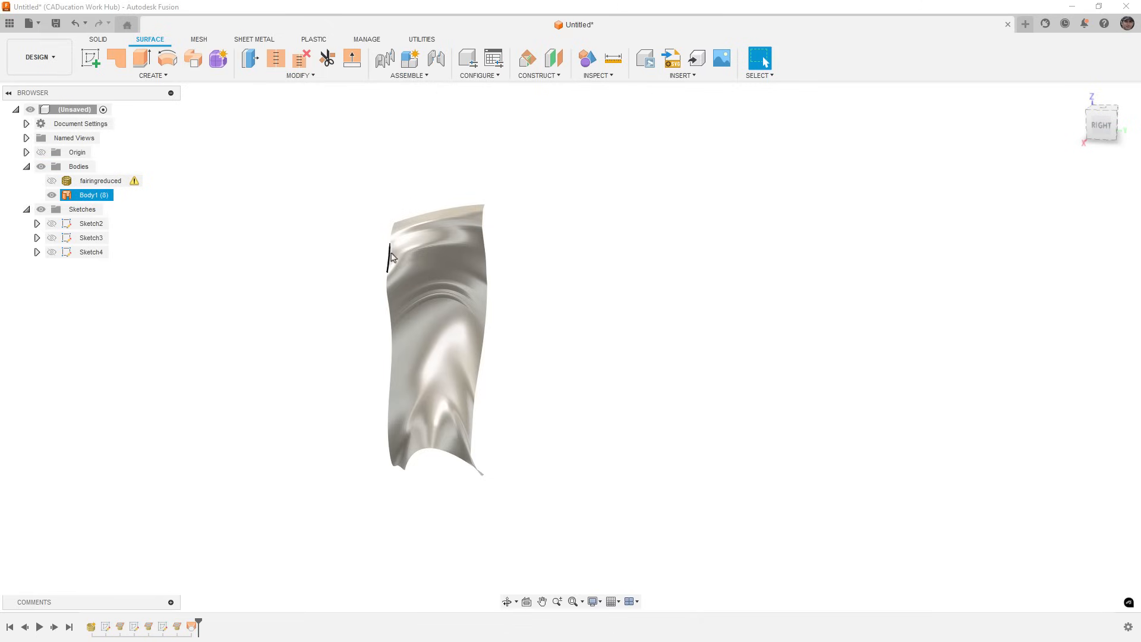
pyautogui.click(52, 194)
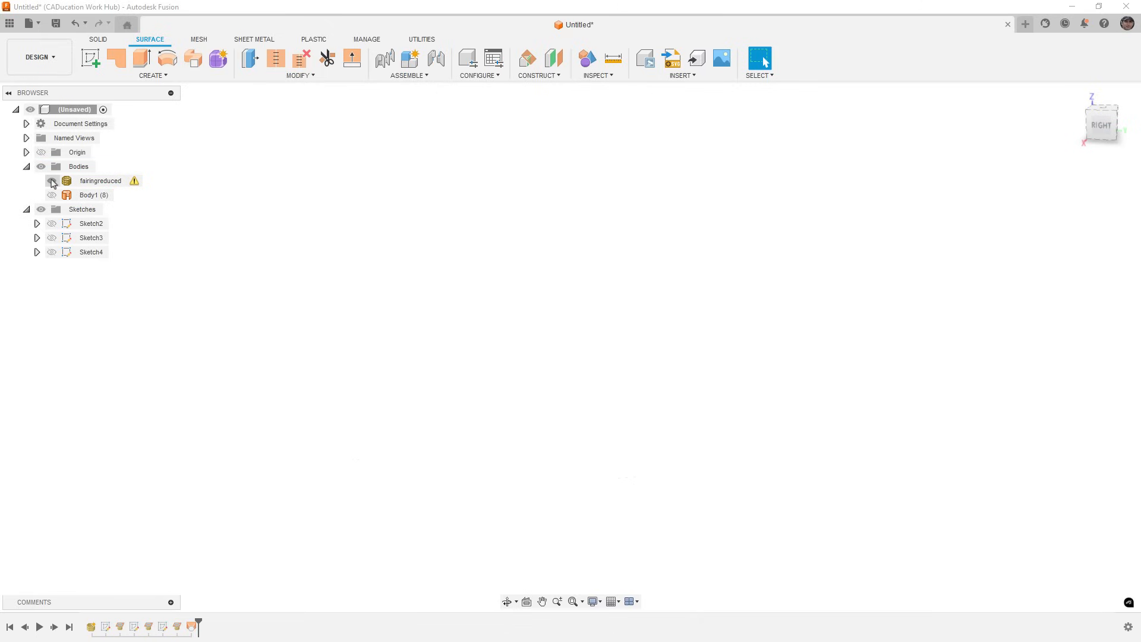
pyautogui.click(52, 180)
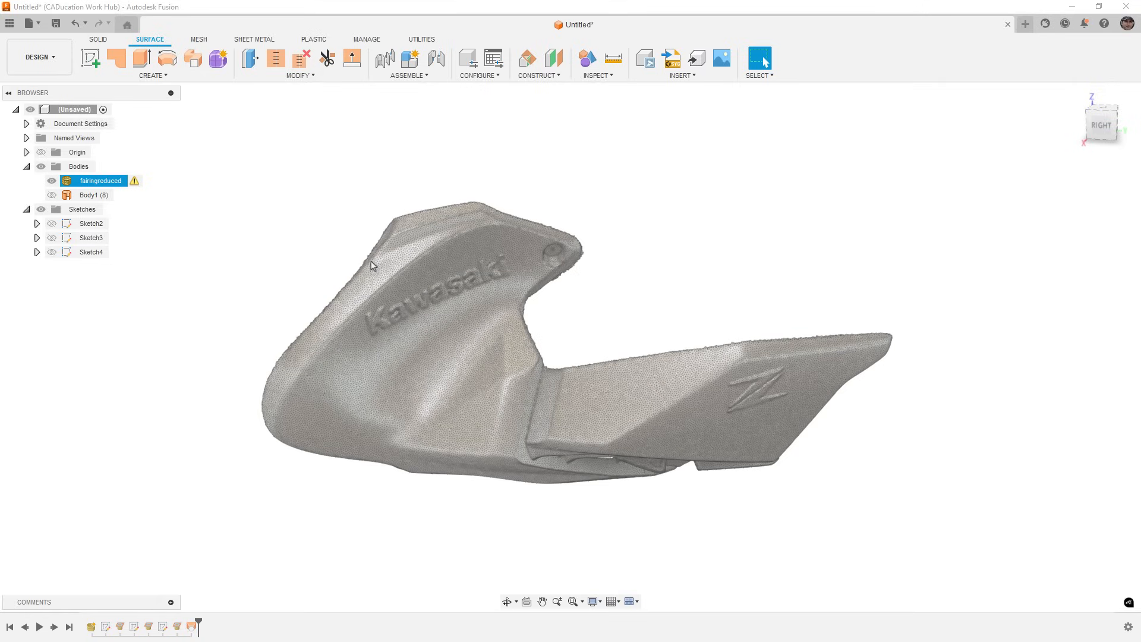
# Create a form and set up the Face tool for single four-sided T-spline faces with Object Snap enabled at 0 mm offset
pyautogui.click(219, 62)
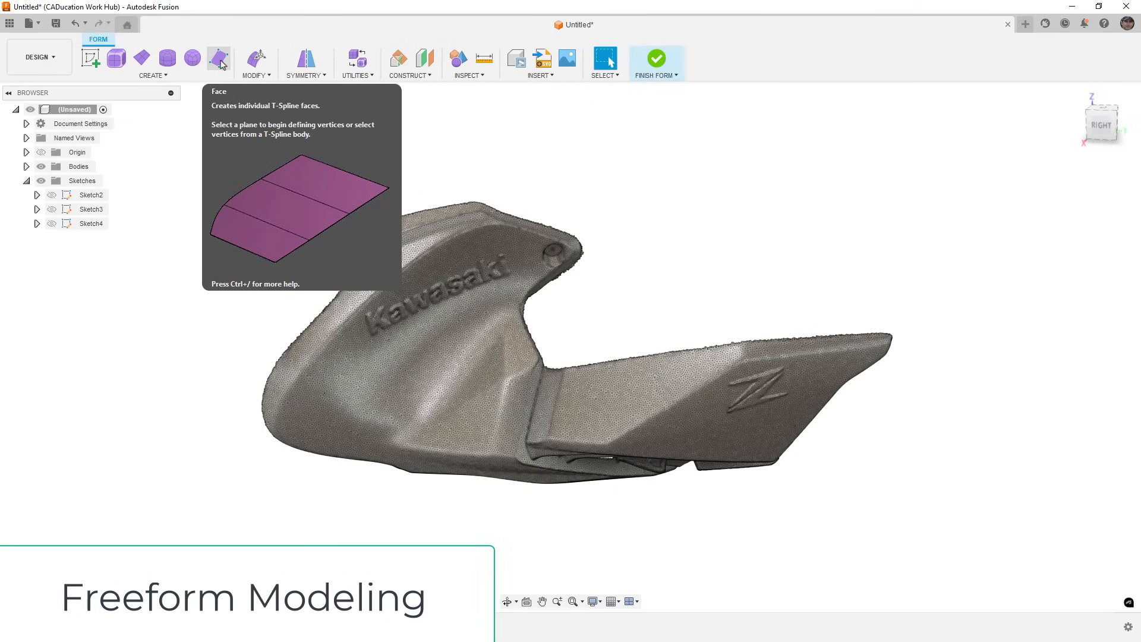
pyautogui.click(220, 60)
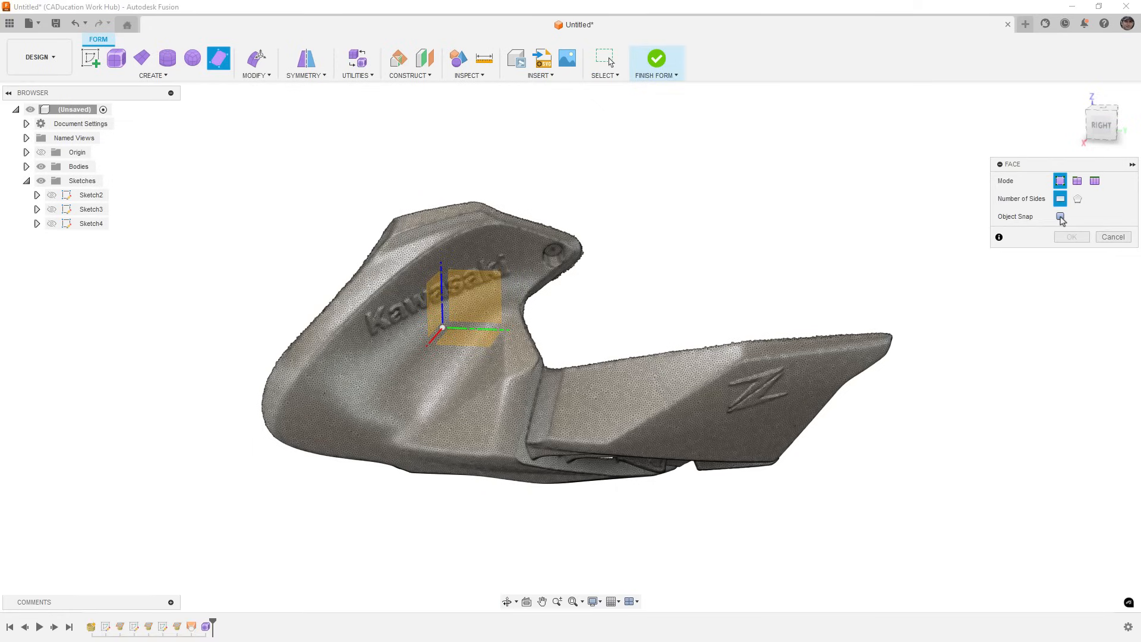
pyautogui.click(1060, 216)
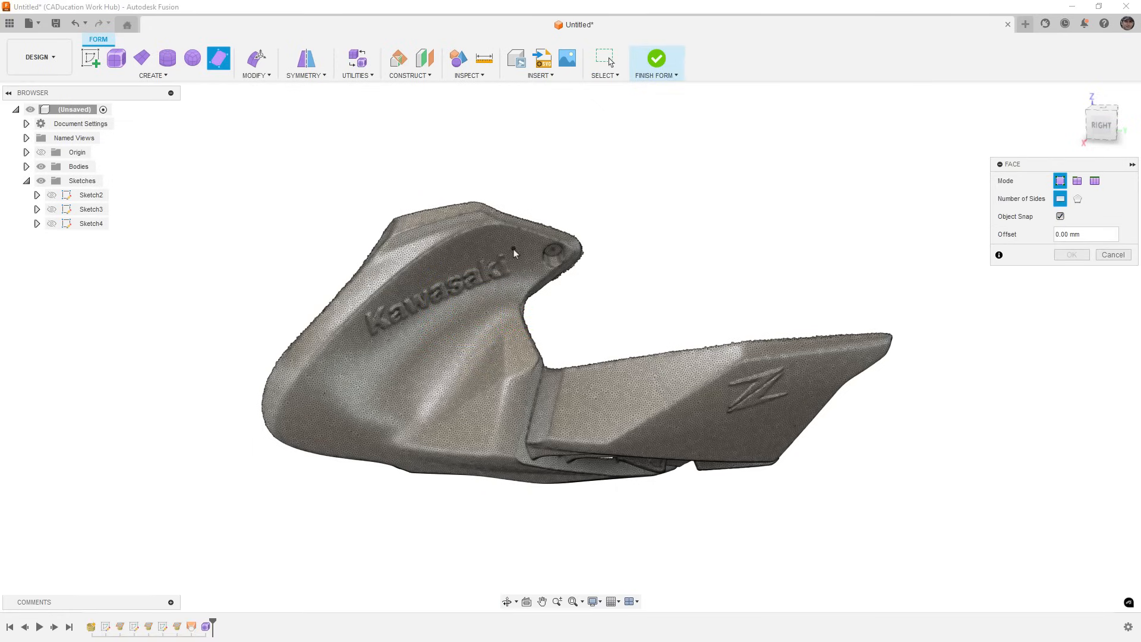
pyautogui.scroll(1, 530, 253)
pyautogui.scroll(2, 530, 253)
pyautogui.click(606, 496)
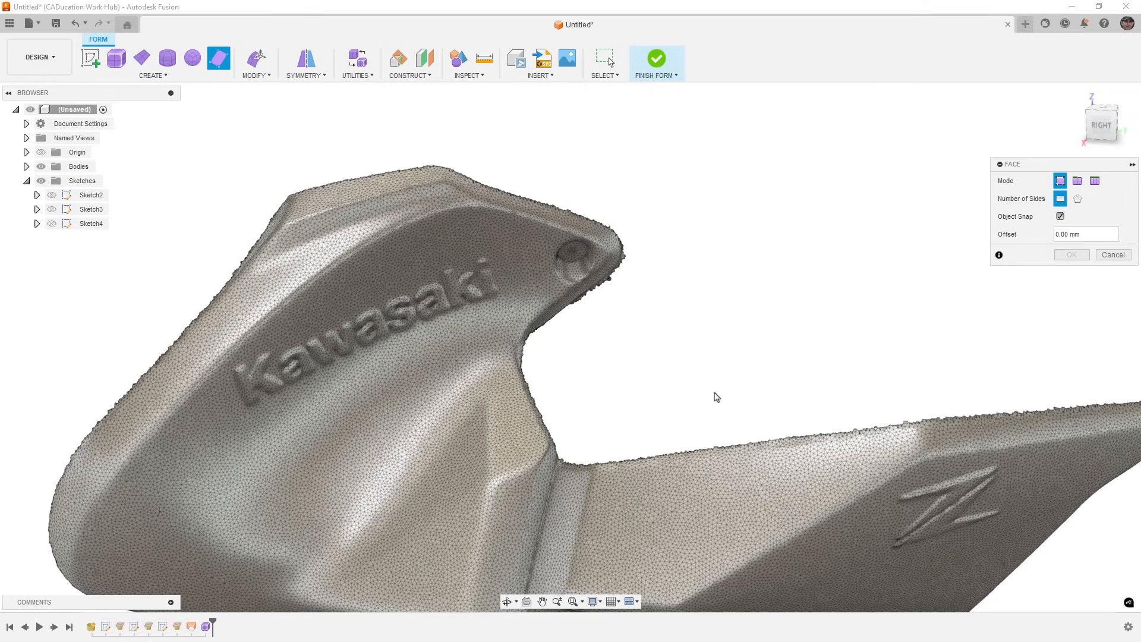
pyautogui.moveTo(718, 387); pyautogui.dragTo(718, 180, button='middle')
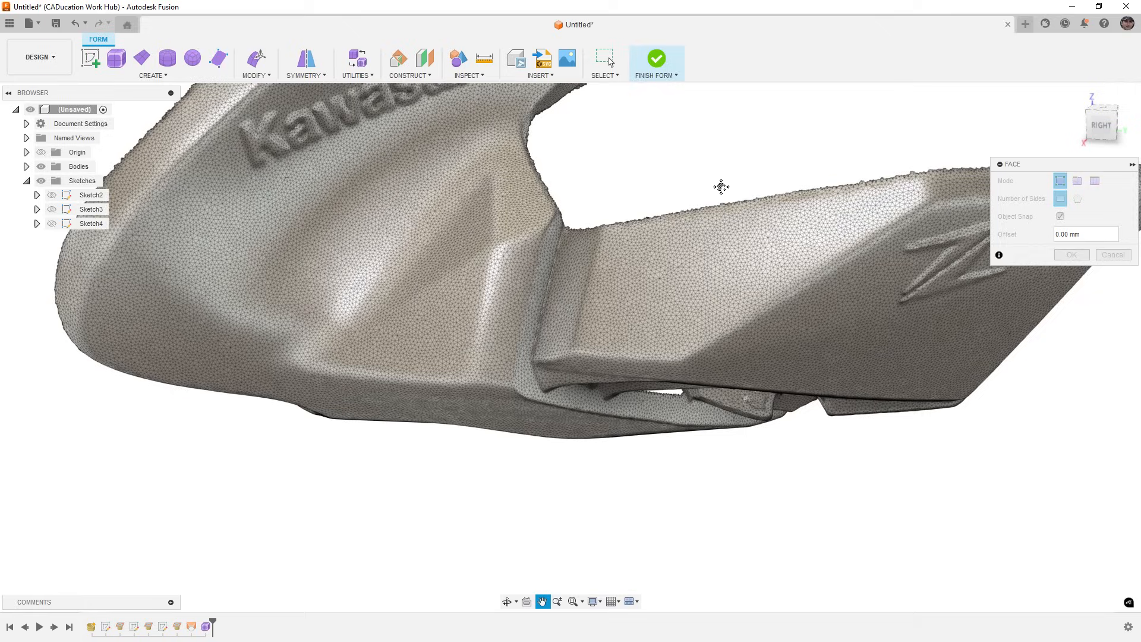
pyautogui.scroll(-1, 707, 285)
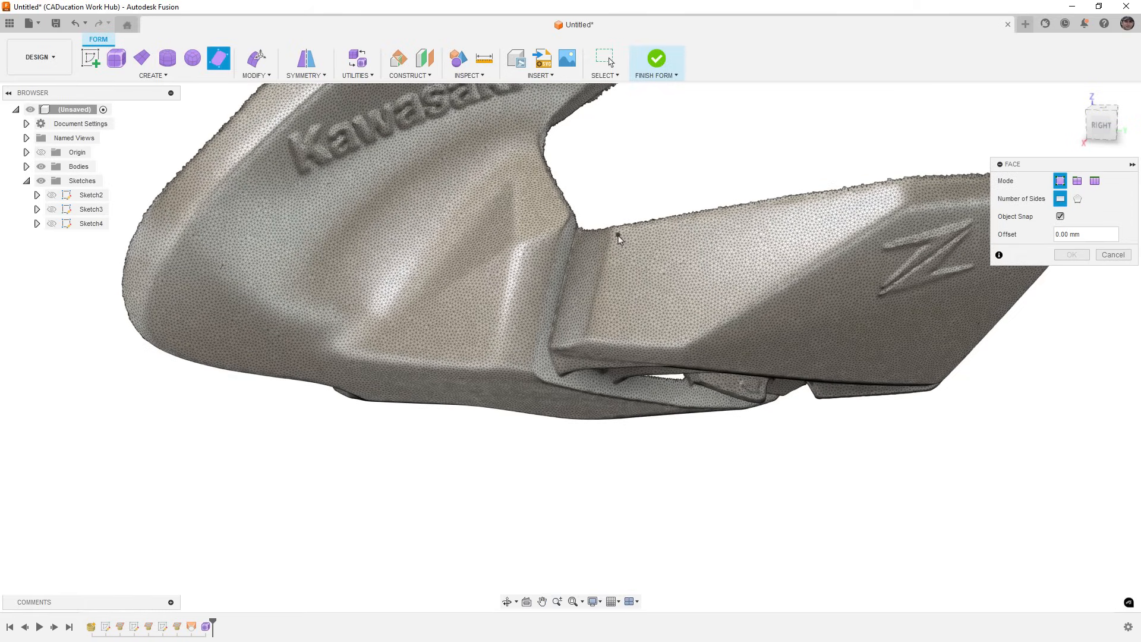
# Build three adjoining four-sided T-spline faces snapped to the mesh, covering the flat panel between the vertical step and the Z logo
pyautogui.click(598, 330)
pyautogui.click(679, 338)
pyautogui.click(688, 232)
pyautogui.click(772, 209)
pyautogui.click(769, 282)
pyautogui.click(679, 339)
pyautogui.click(769, 283)
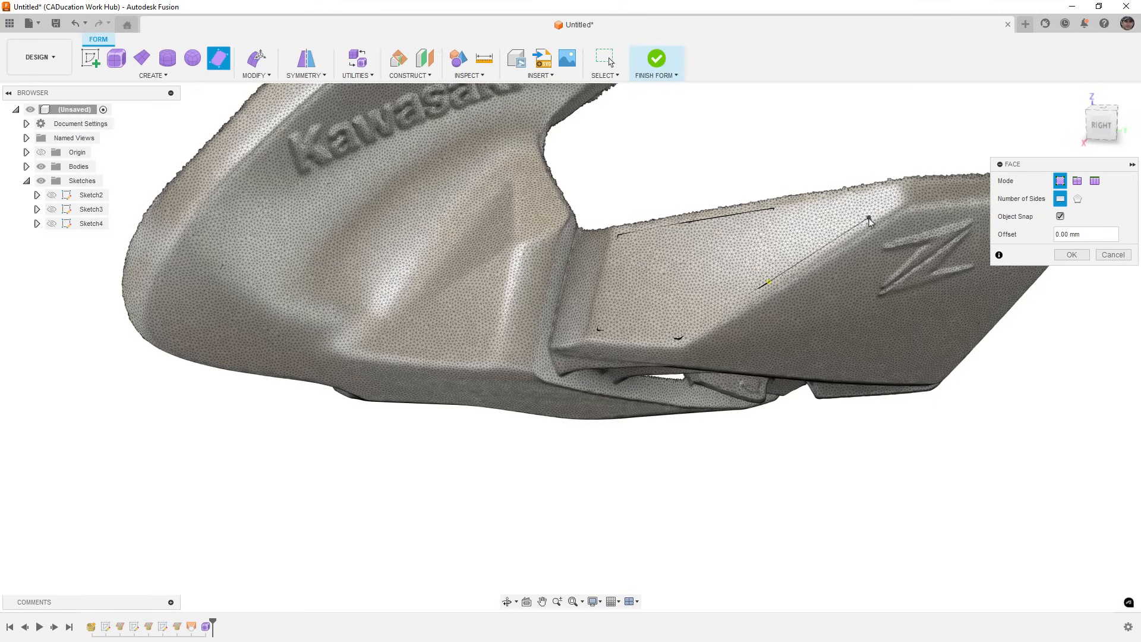
pyautogui.click(869, 217)
pyautogui.click(866, 196)
pyautogui.click(784, 211)
pyautogui.click(1071, 254)
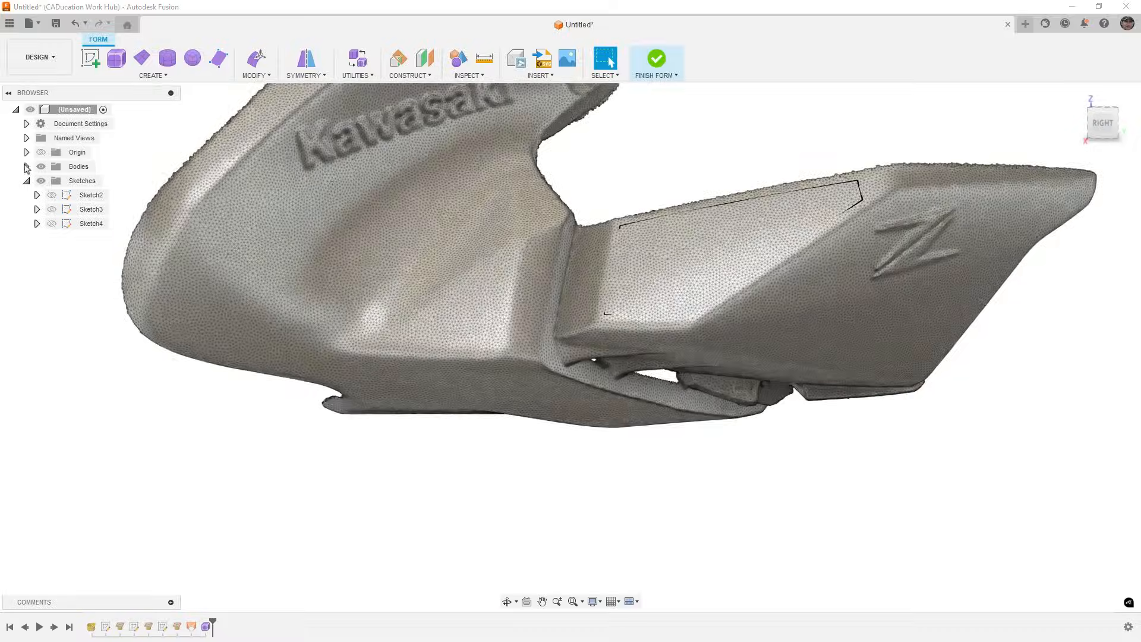
# With the fairing mesh hidden, subdivide all three T-spline faces in Simple mode into 2 length and 2 width faces, and show the mesh again
pyautogui.click(27, 166)
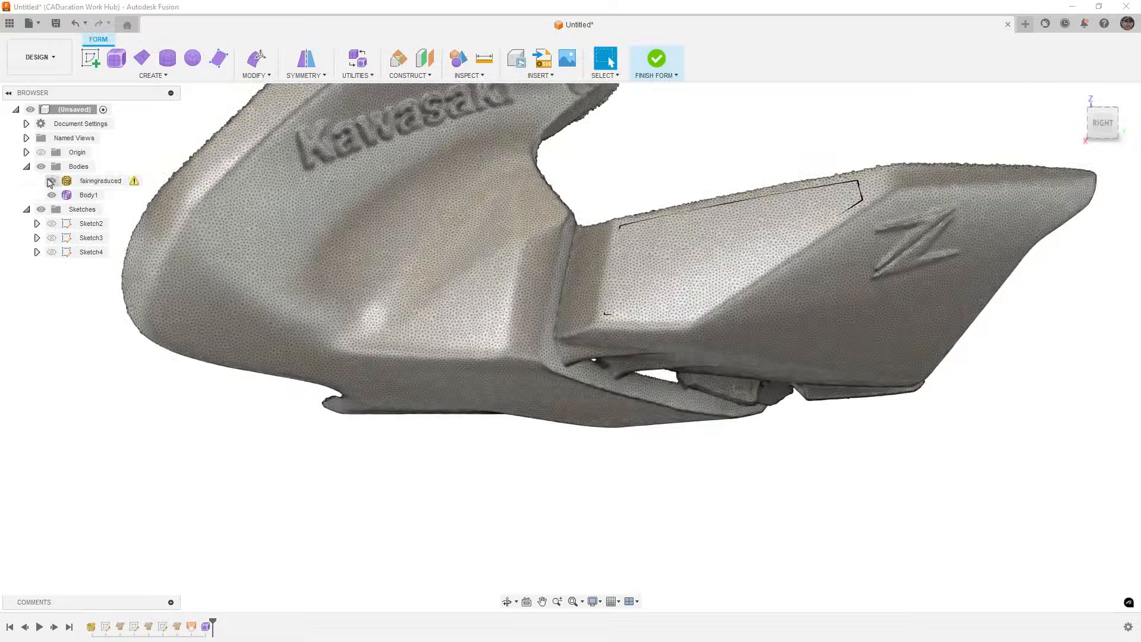
pyautogui.click(52, 180)
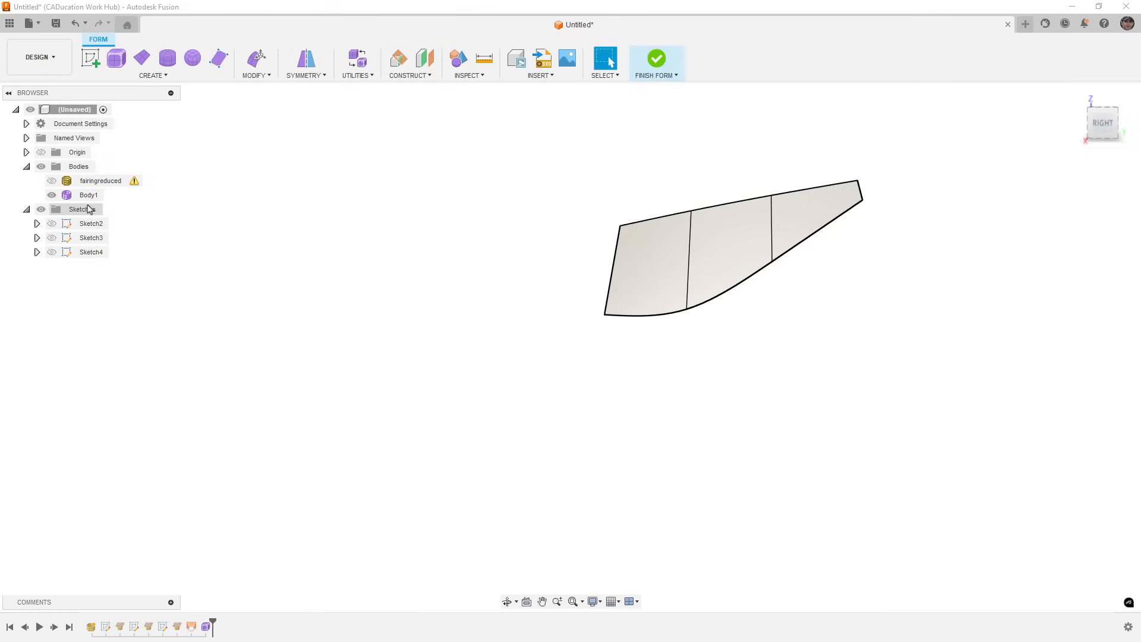
pyautogui.click(257, 78)
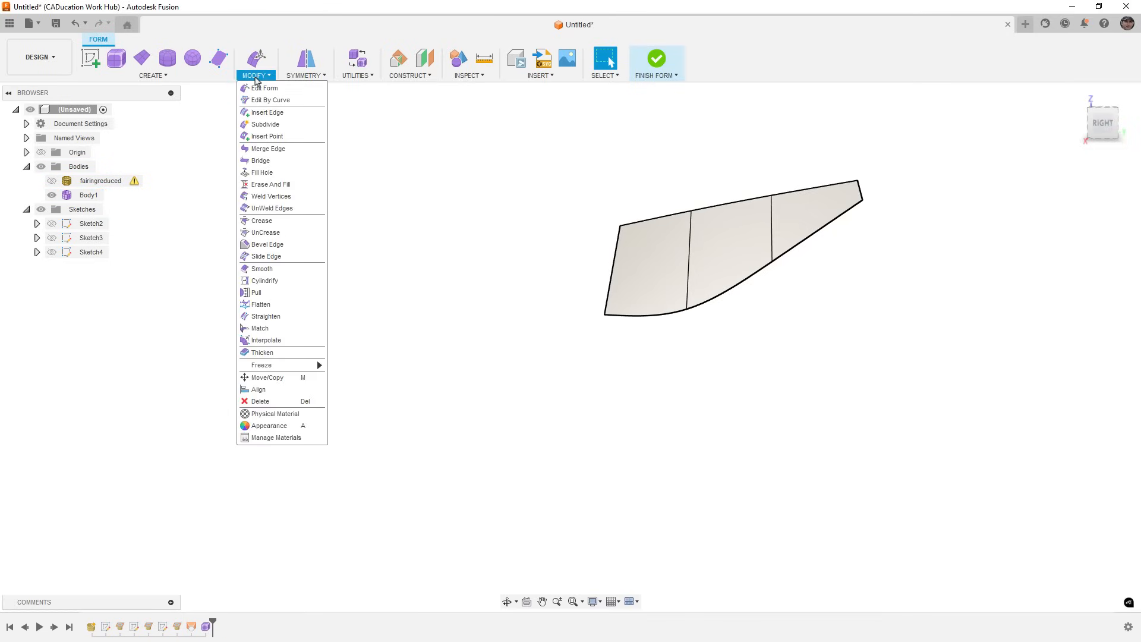
pyautogui.click(265, 124)
pyautogui.moveTo(528, 127); pyautogui.dragTo(915, 388)
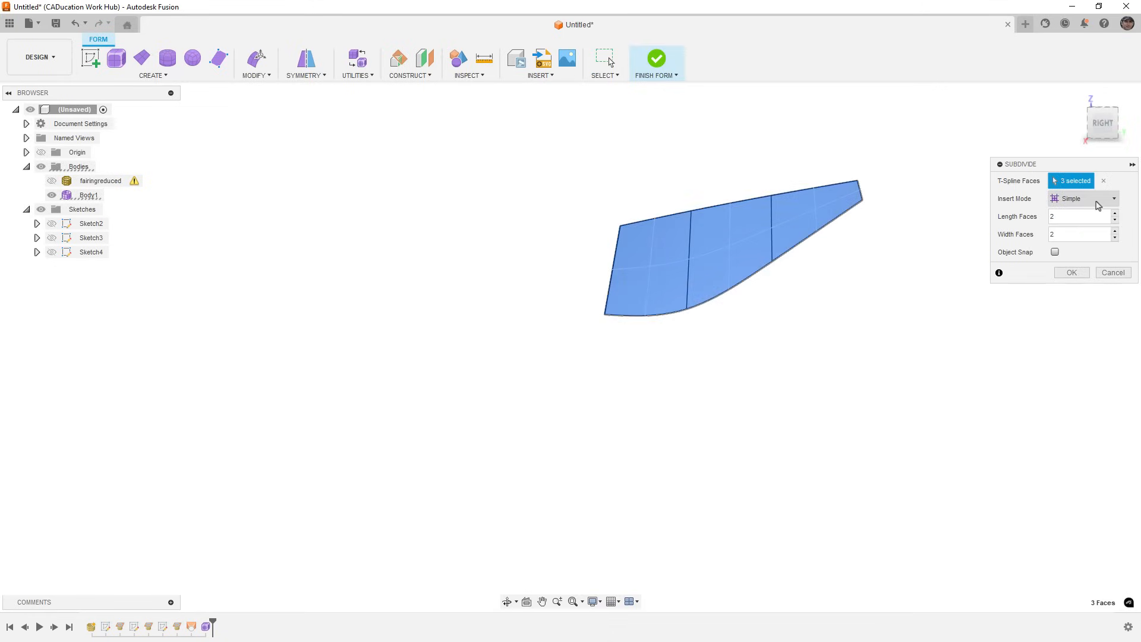
pyautogui.click(1072, 273)
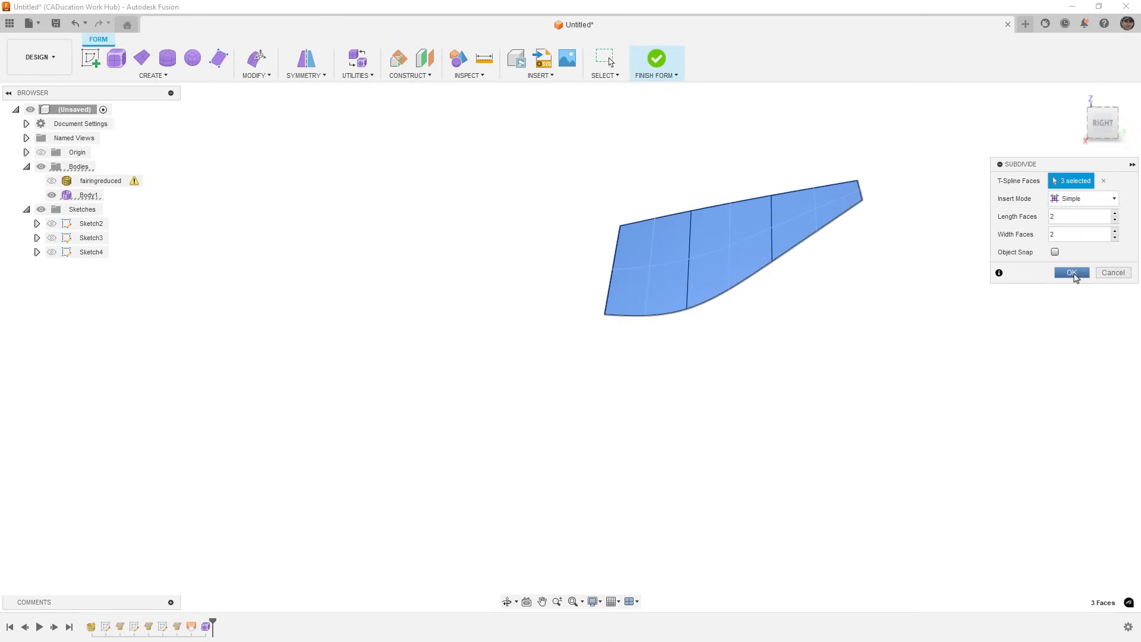
pyautogui.click(52, 181)
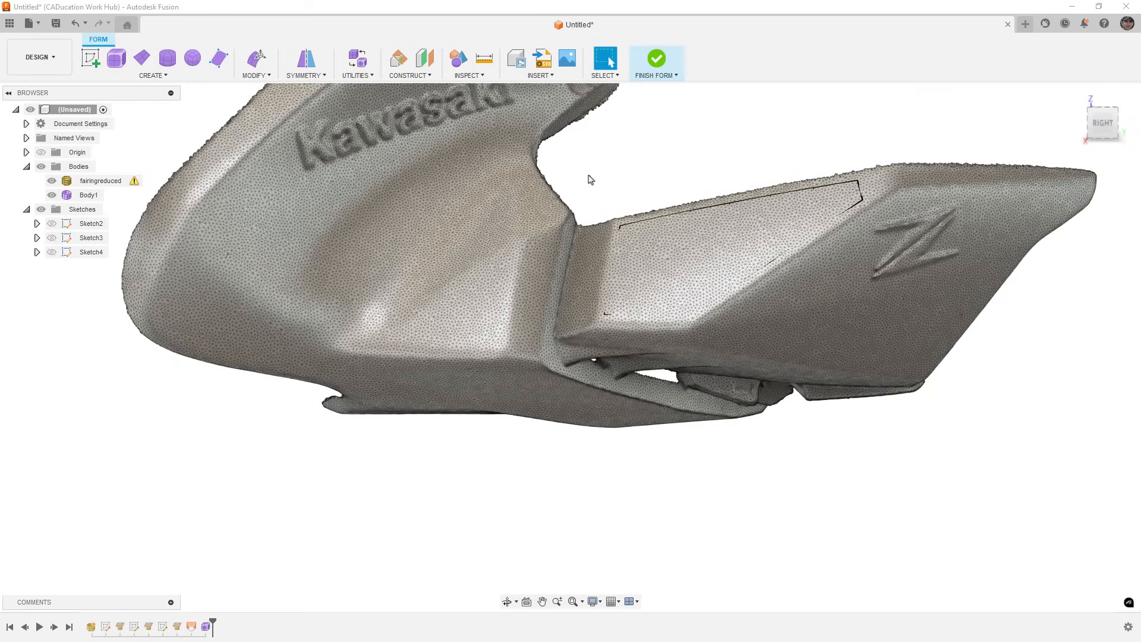
# Pull all vertices of the subdivided T-spline panel onto the fairing mesh using Surface Points
pyautogui.moveTo(585, 158); pyautogui.dragTo(998, 402)
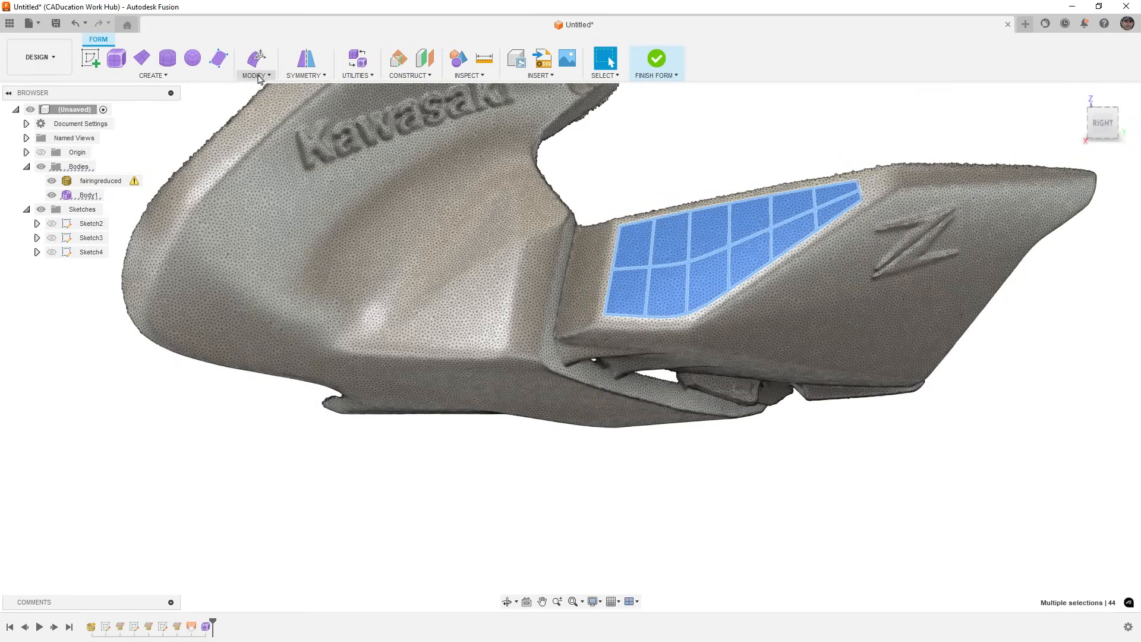
pyautogui.click(256, 76)
pyautogui.click(259, 292)
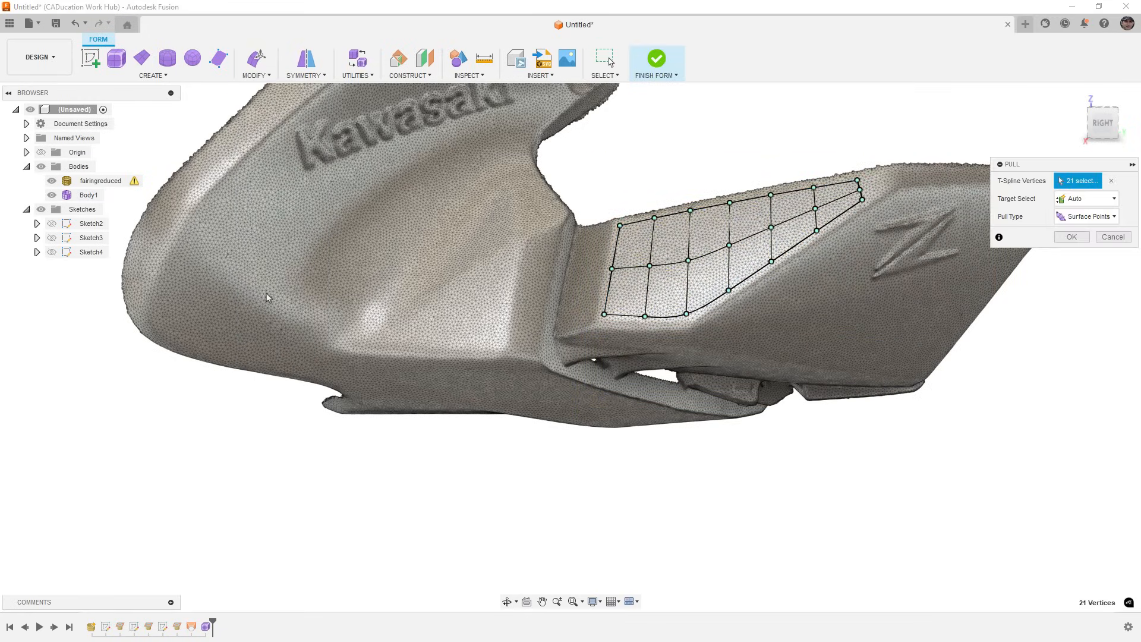
pyautogui.click(1071, 237)
# Extrude the two panel edges nearest the vertical step toward it twice, making the first row 10 mm wide
pyautogui.keyDown('shift'); pyautogui.moveTo(779, 474); pyautogui.dragTo(740, 326, button='middle'); pyautogui.keyUp('shift')
pyautogui.scroll(5, 694, 263)
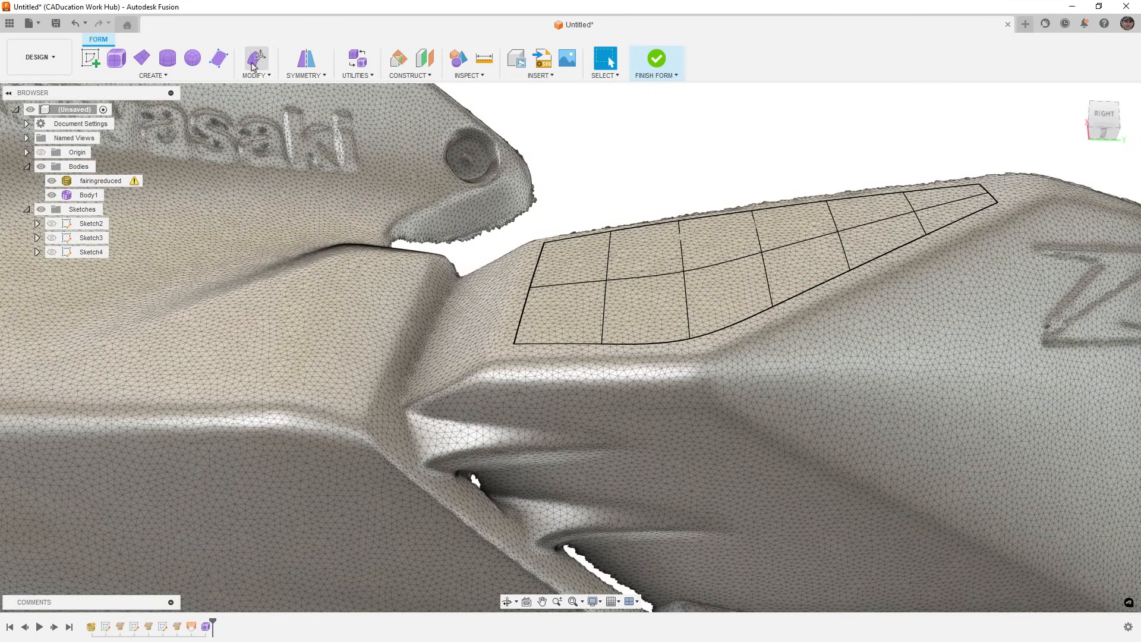
pyautogui.click(252, 62)
pyautogui.scroll(1, 514, 278)
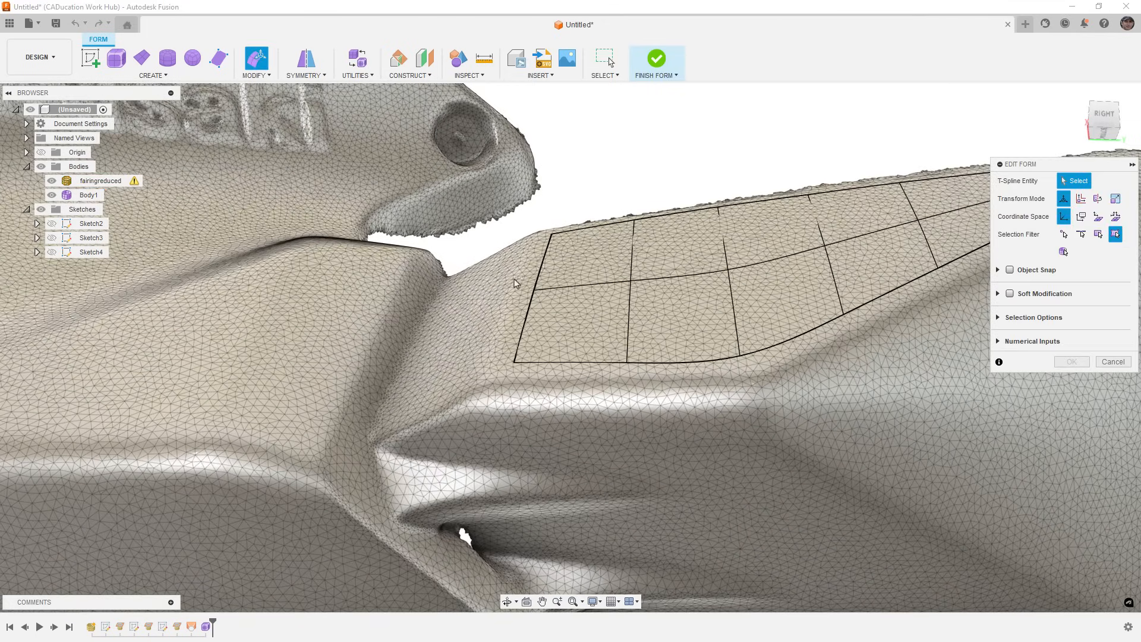
pyautogui.doubleClick(544, 255)
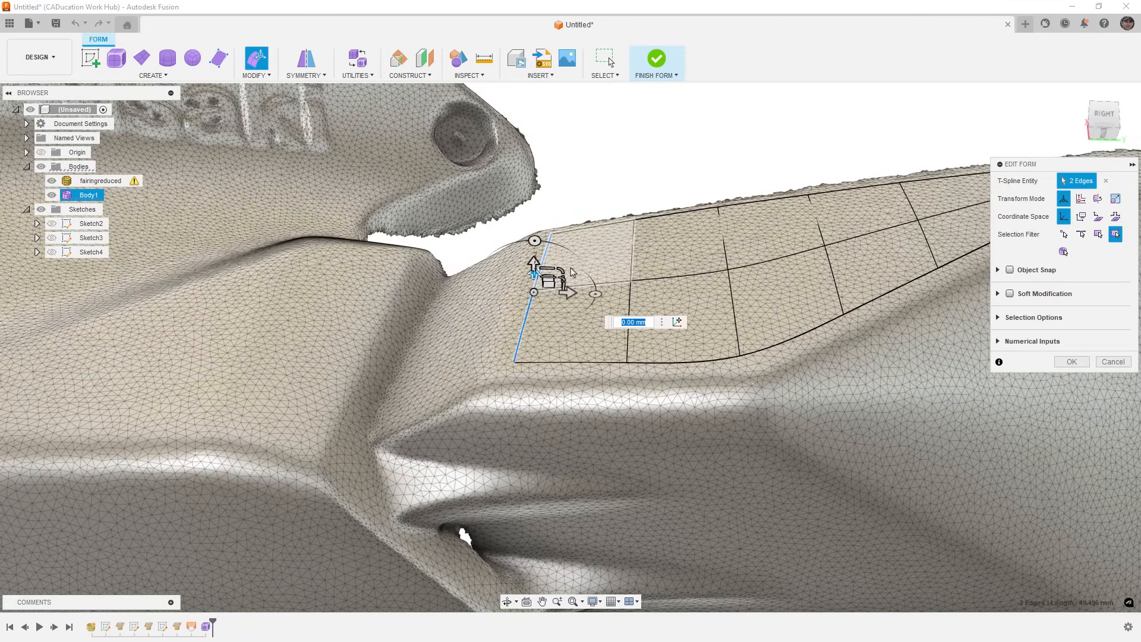
pyautogui.scroll(2, 564, 279)
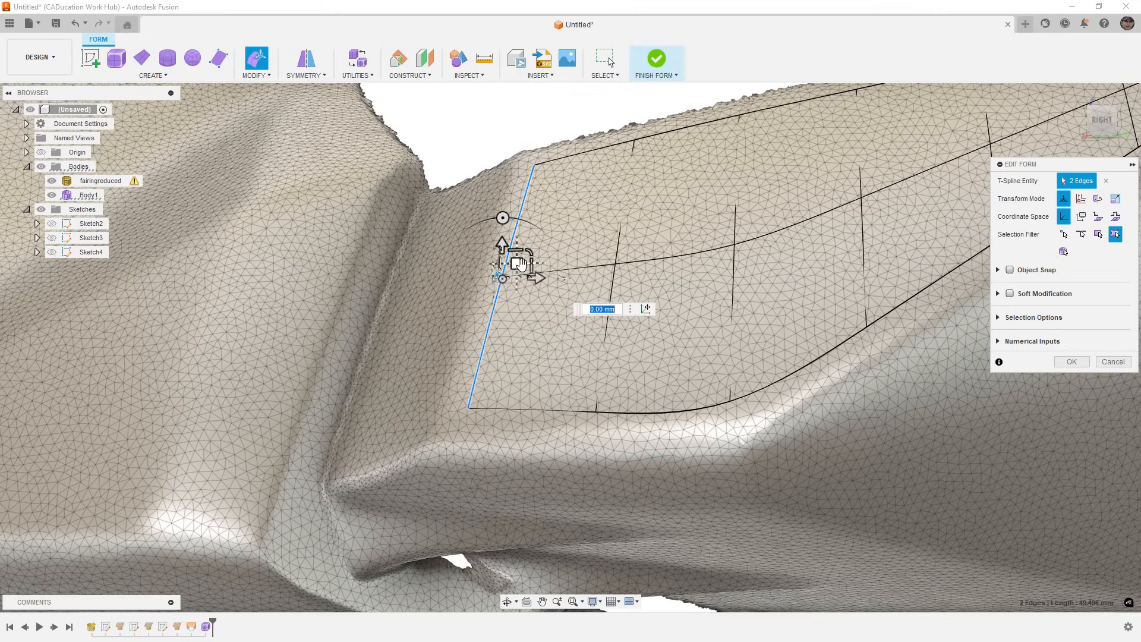
pyautogui.moveTo(534, 277); pyautogui.dragTo(450, 277)
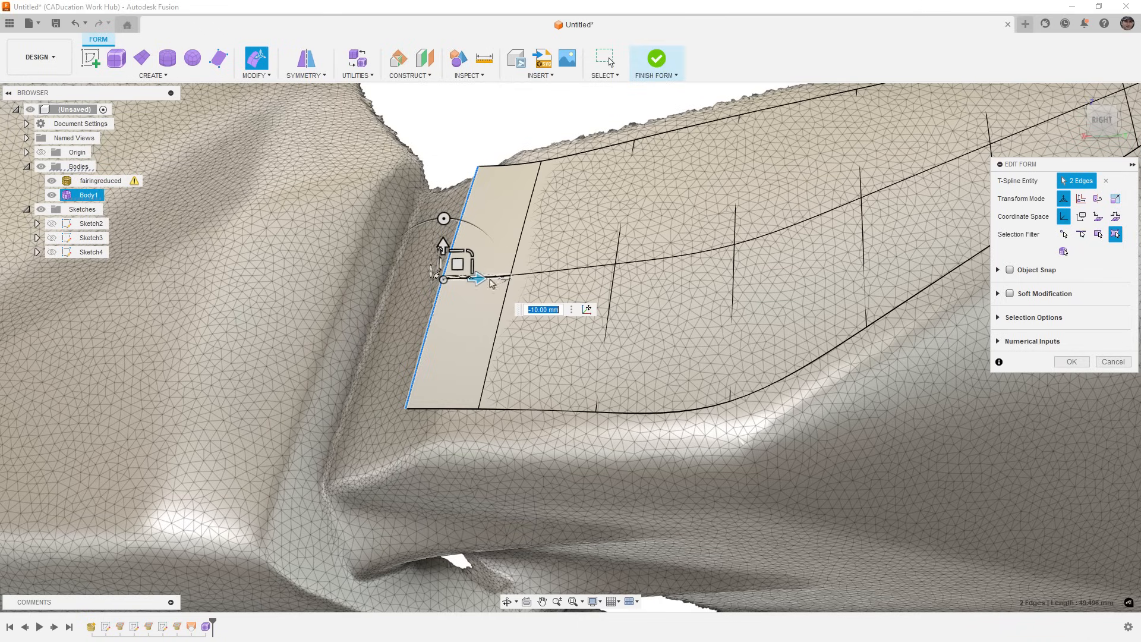
pyautogui.moveTo(442, 277); pyautogui.dragTo(436, 277)
pyautogui.keyDown('shift'); pyautogui.moveTo(441, 311); pyautogui.dragTo(498, 299, button='middle'); pyautogui.keyUp('shift')
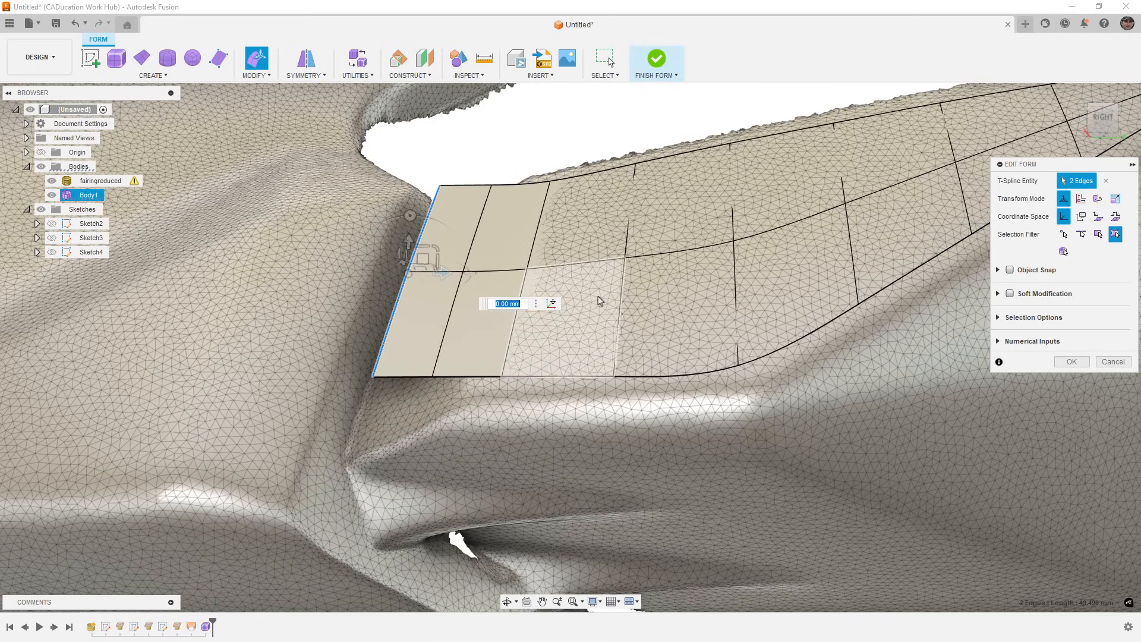
pyautogui.click(1073, 363)
# Pull the vertices of both new face rows and their shared edge with the panel onto the fairing mesh
pyautogui.click(266, 76)
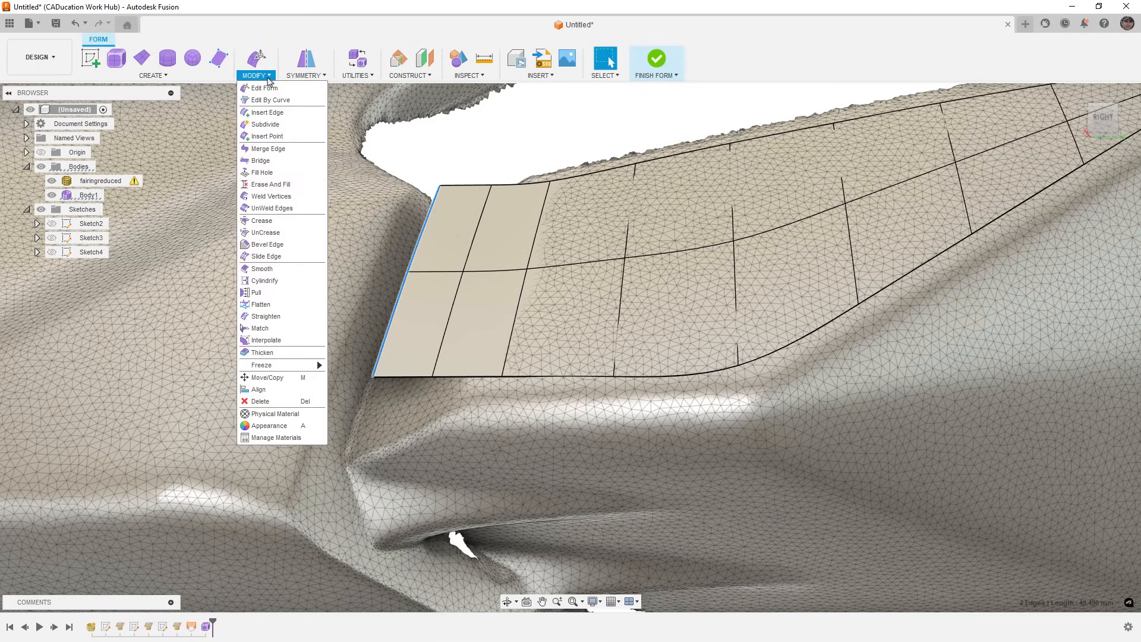
pyautogui.click(261, 293)
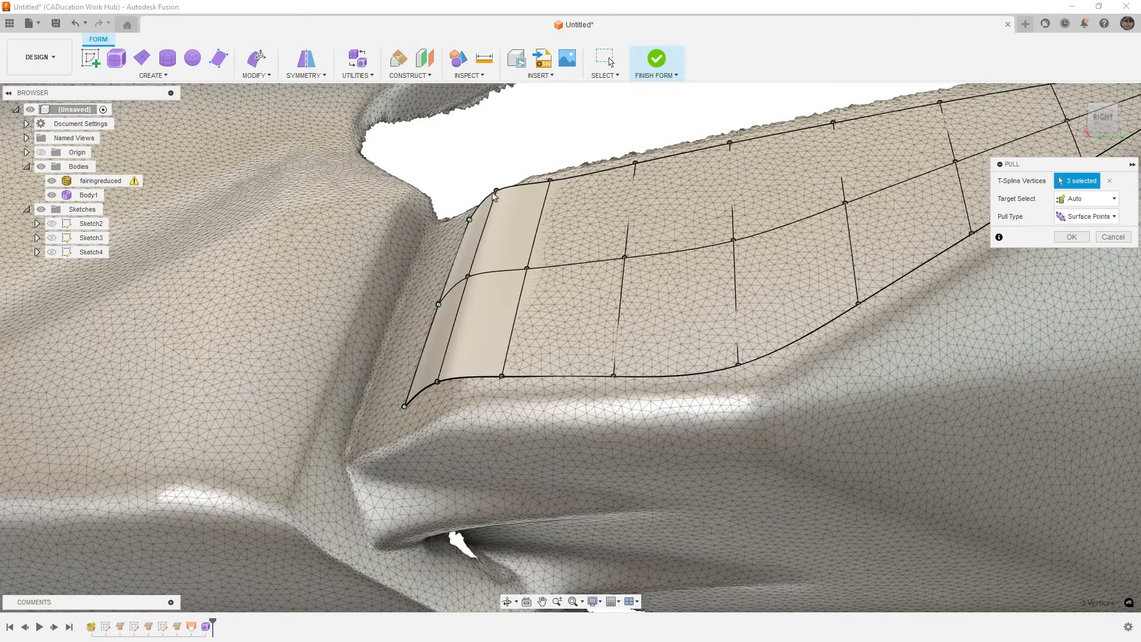
pyautogui.click(495, 190)
pyautogui.click(468, 276)
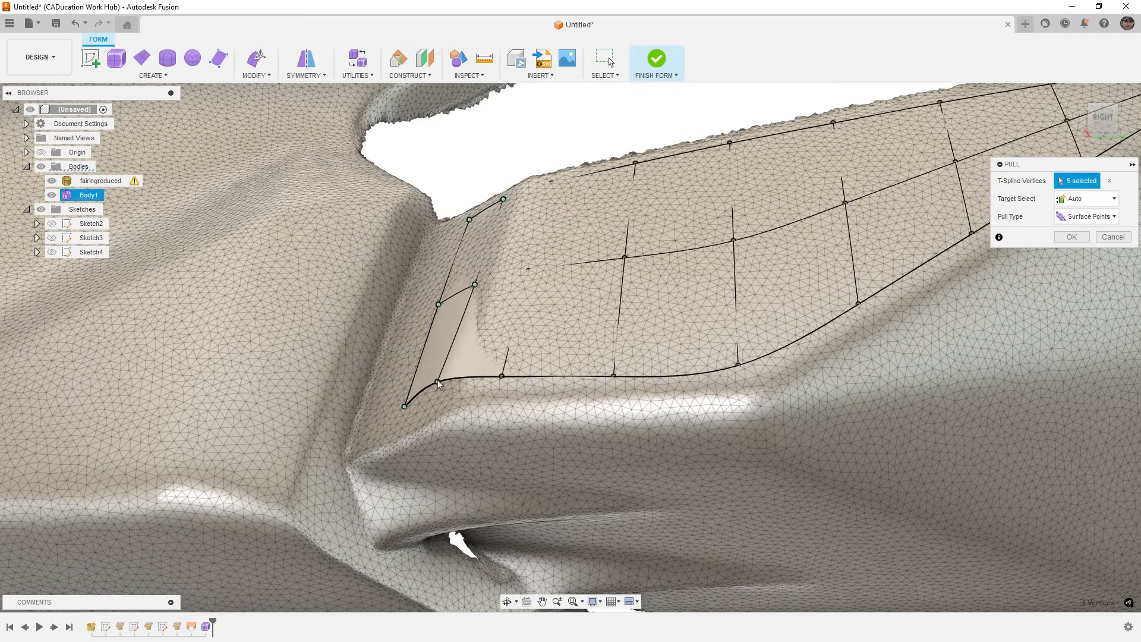
pyautogui.click(438, 382)
pyautogui.click(502, 376)
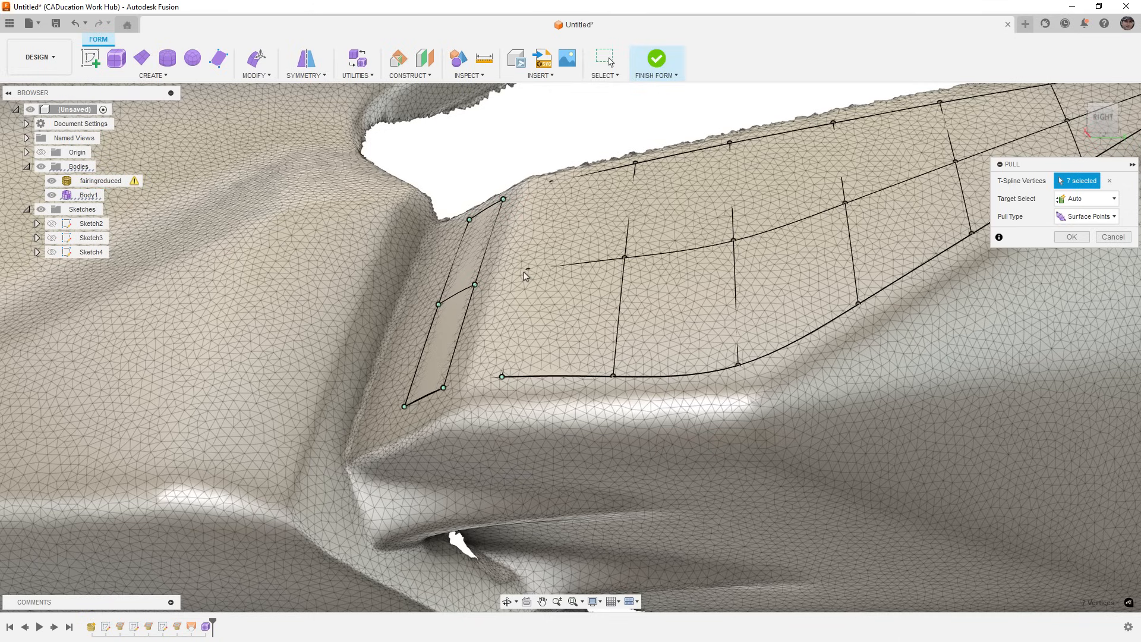
pyautogui.click(527, 270)
pyautogui.click(550, 183)
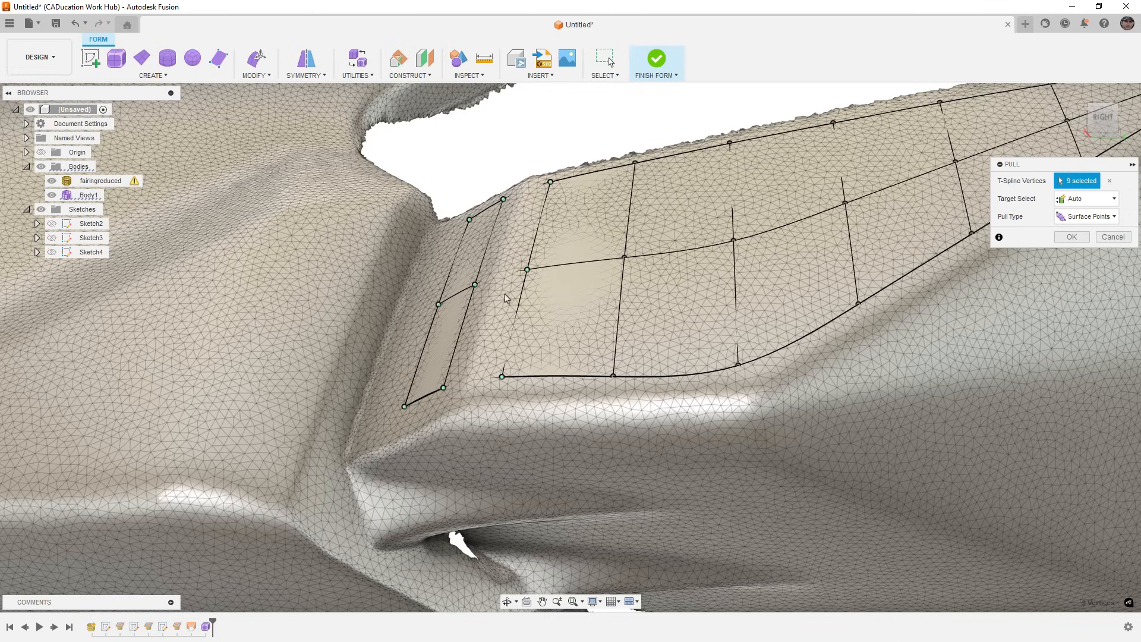
pyautogui.click(1071, 237)
# Insert a single Simple-mode edge close to the panel's edge loop at the bend, on the side facing the vertical step
pyautogui.doubleClick(523, 291)
pyautogui.click(267, 75)
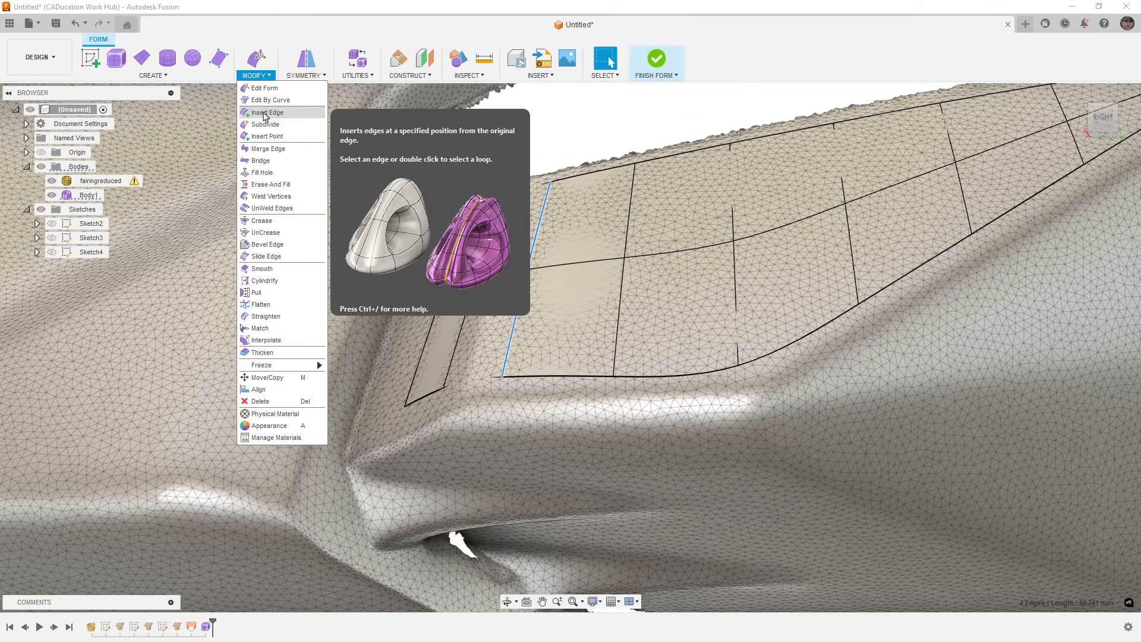
pyautogui.click(275, 105)
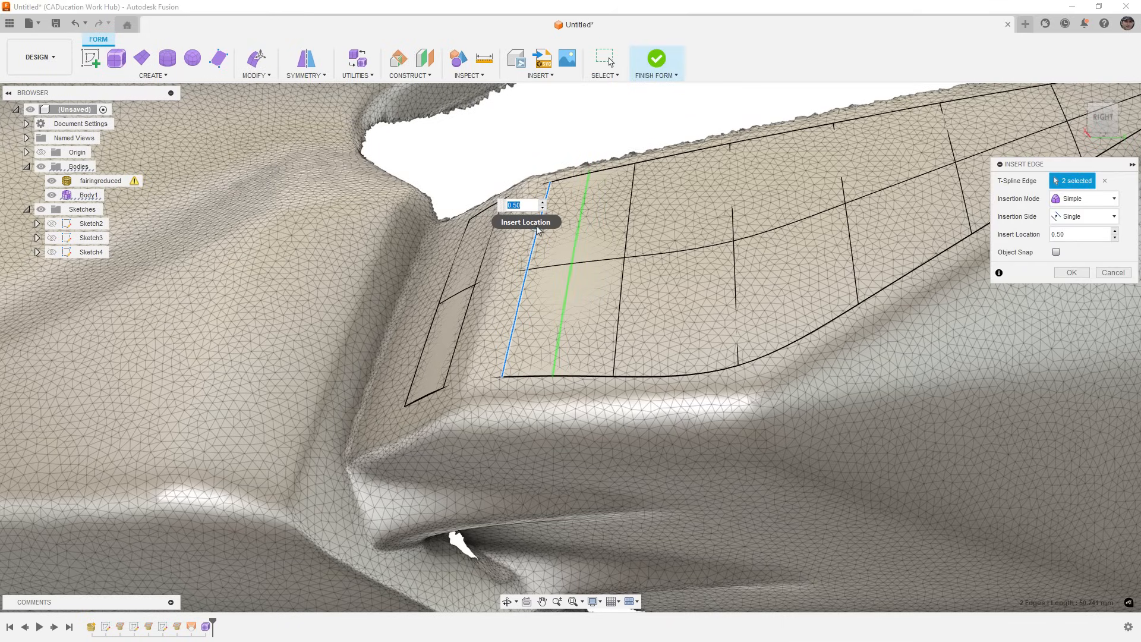
pyautogui.scroll(3, 568, 183)
pyautogui.moveTo(522, 246); pyautogui.dragTo(413, 265)
pyautogui.click(1071, 272)
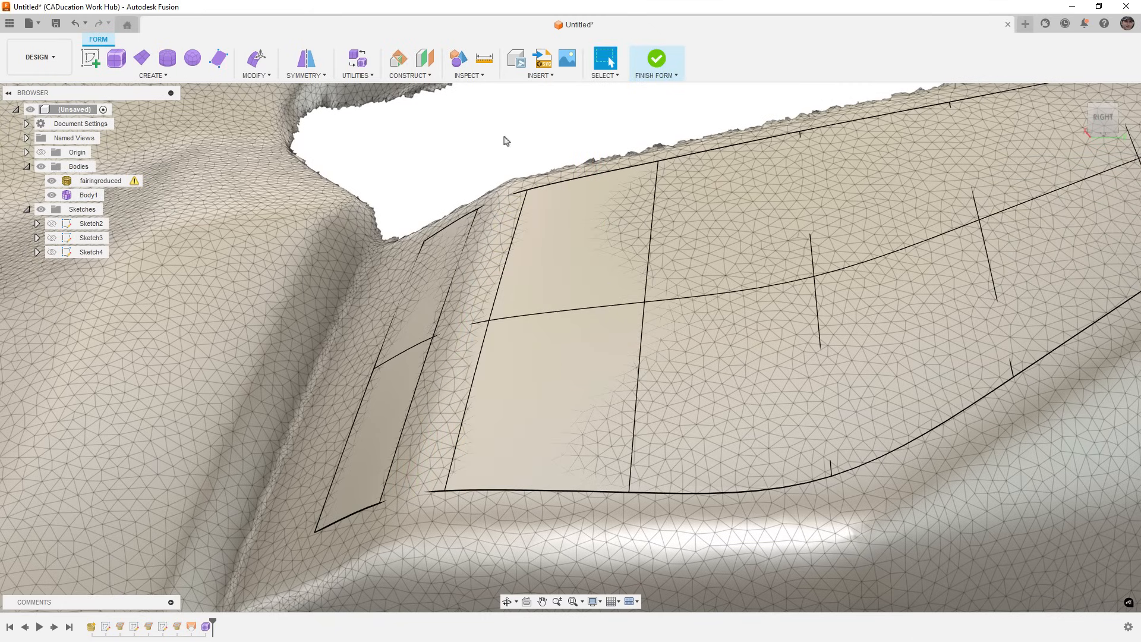
# Pull the 12 vertices around the bend, including those of the inserted edge, onto the fairing mesh as Surface Points
pyautogui.click(256, 75)
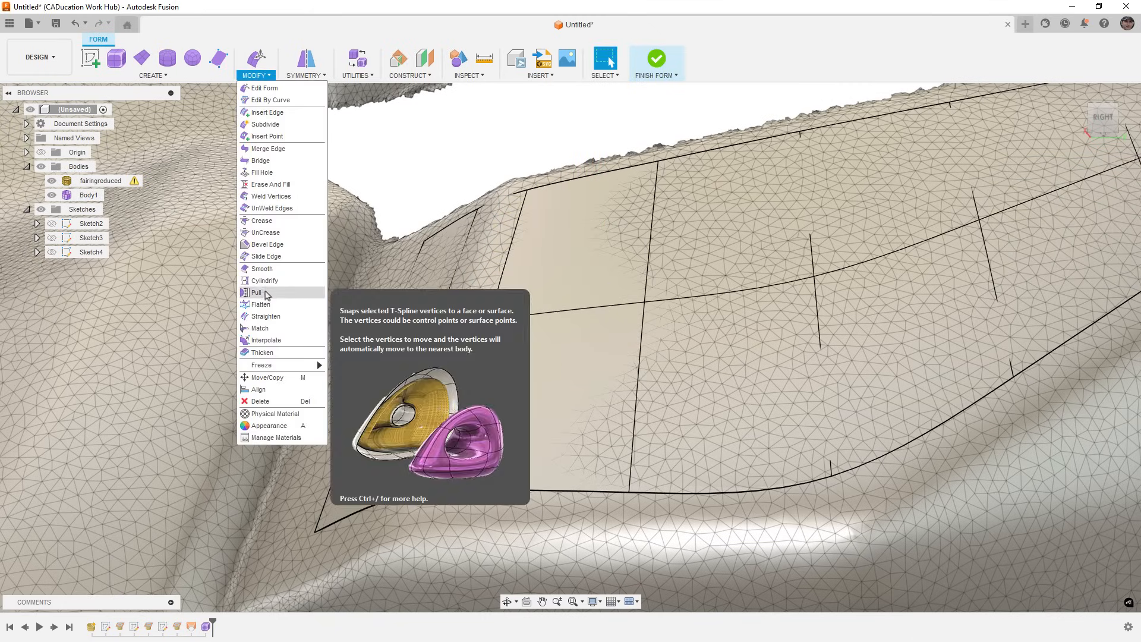
pyautogui.click(268, 294)
pyautogui.scroll(-2, 486, 183)
pyautogui.moveTo(434, 177); pyautogui.dragTo(524, 460)
pyautogui.click(418, 298)
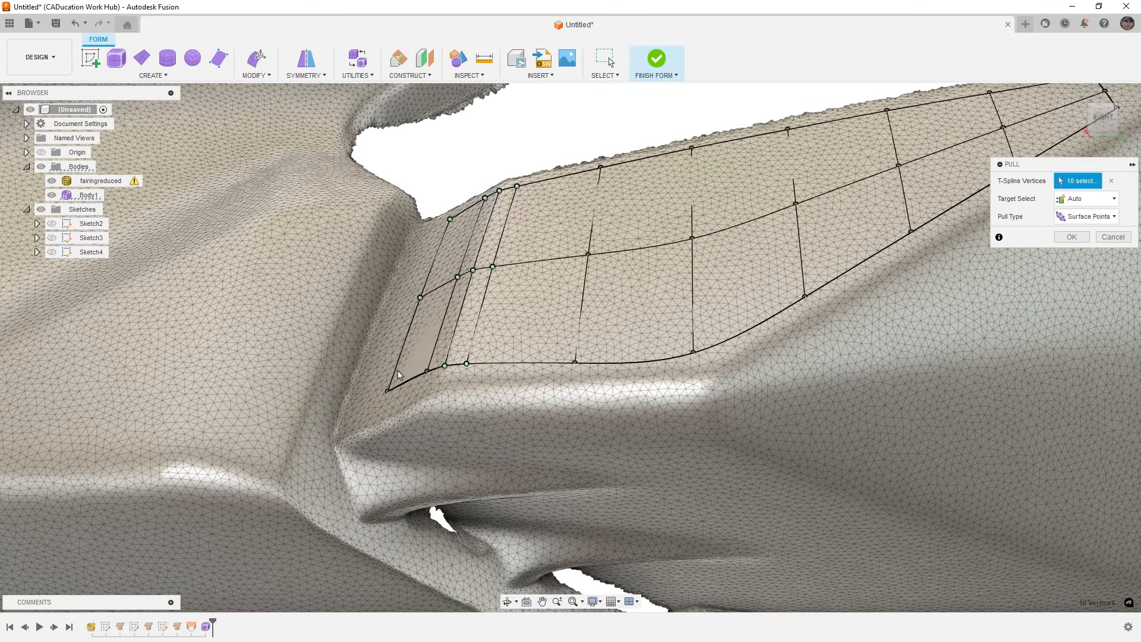
pyautogui.click(388, 391)
pyautogui.click(427, 371)
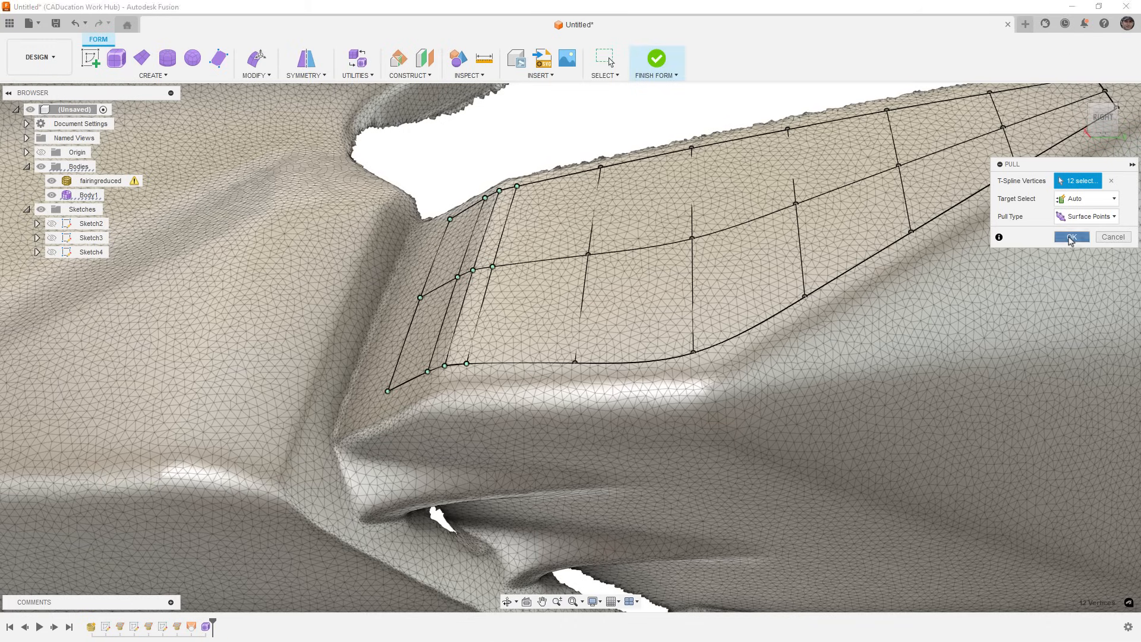
pyautogui.click(1071, 236)
# With the fairing mesh hidden, examine the bend's smoothness without visible edges, and restore both the edge display and the mesh
pyautogui.click(52, 181)
pyautogui.scroll(-1, 550, 241)
pyautogui.keyDown('shift'); pyautogui.moveTo(555, 266); pyautogui.dragTo(586, 349, button='middle'); pyautogui.keyUp('shift')
pyautogui.hotkey('ctrl', '4')
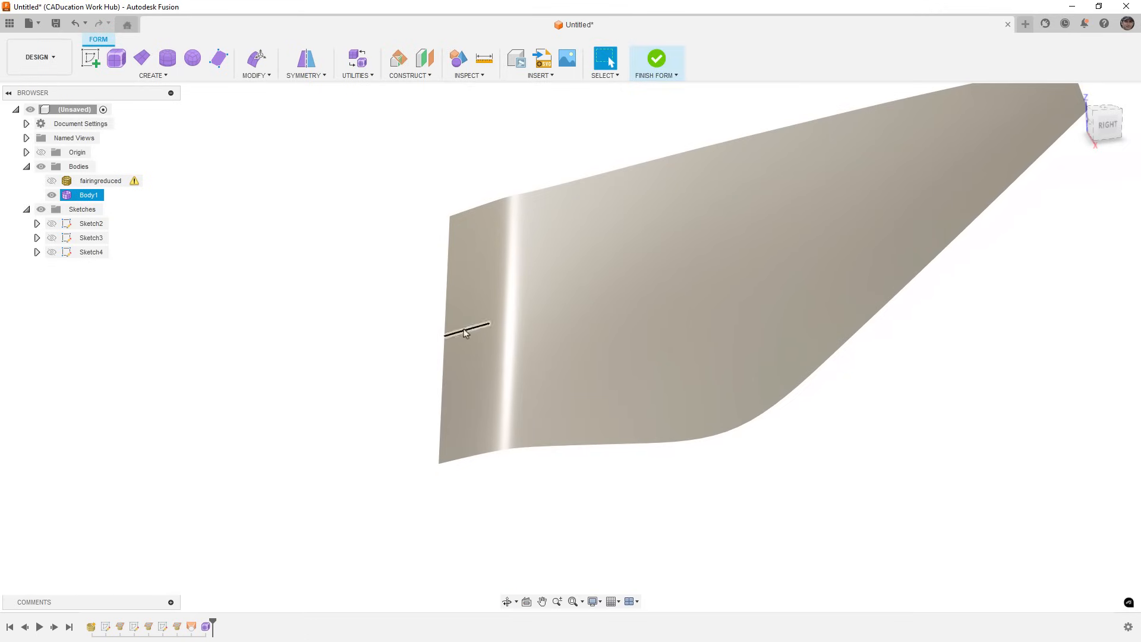
pyautogui.hotkey('ctrl', '3')
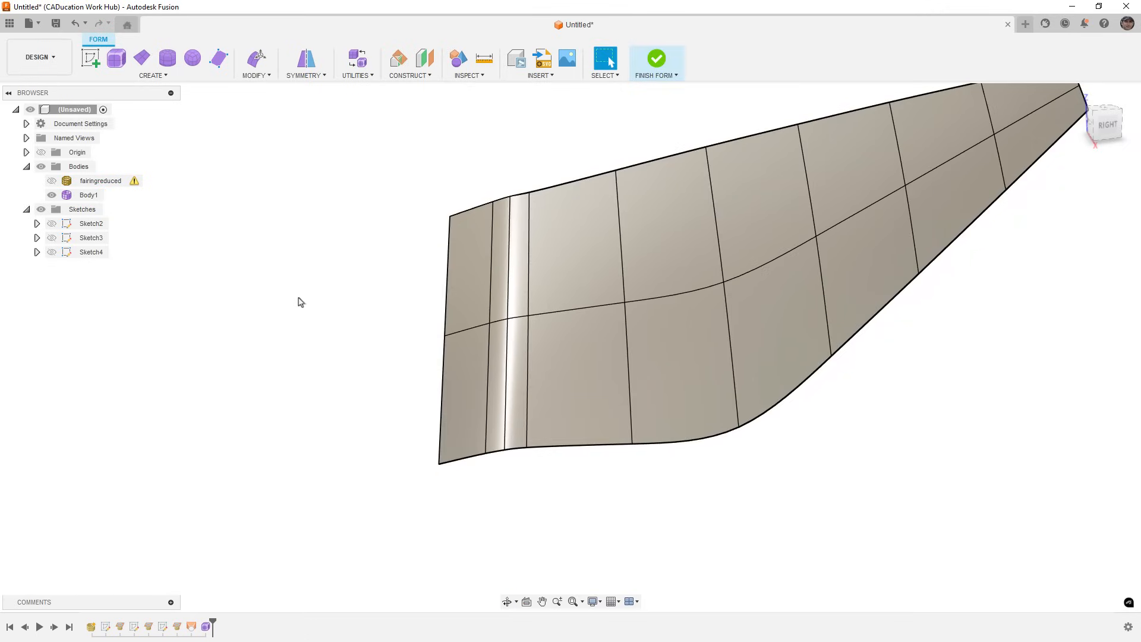
pyautogui.click(52, 180)
# Extrude the panel's four diagonal edges outward by one row of faces toward the Z logo
pyautogui.scroll(-3, 297, 223)
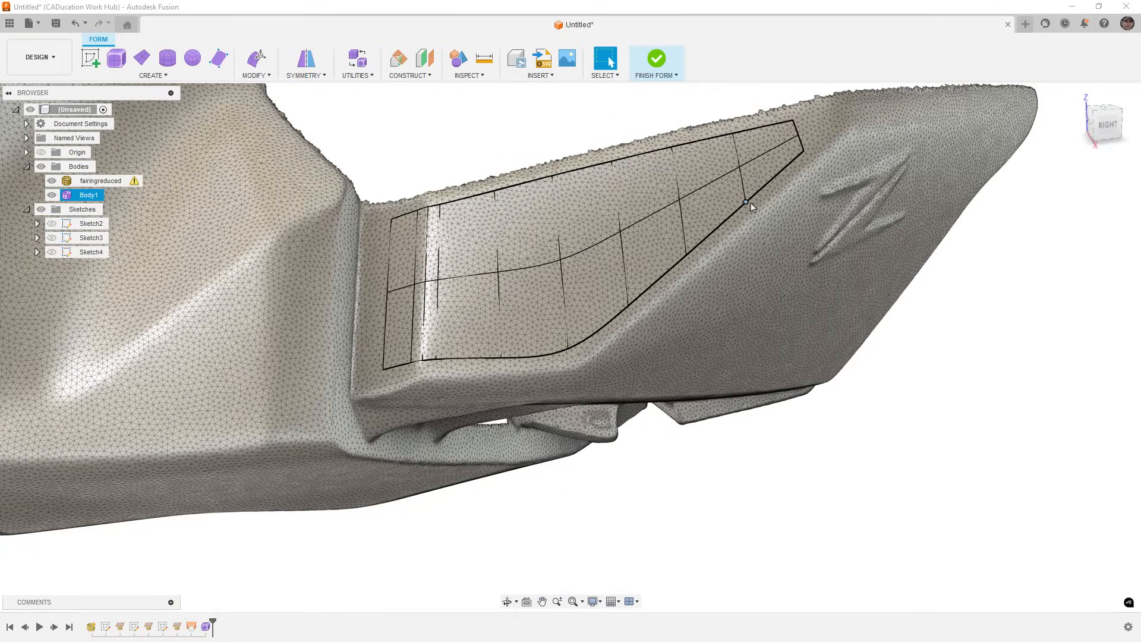
pyautogui.doubleClick(783, 173)
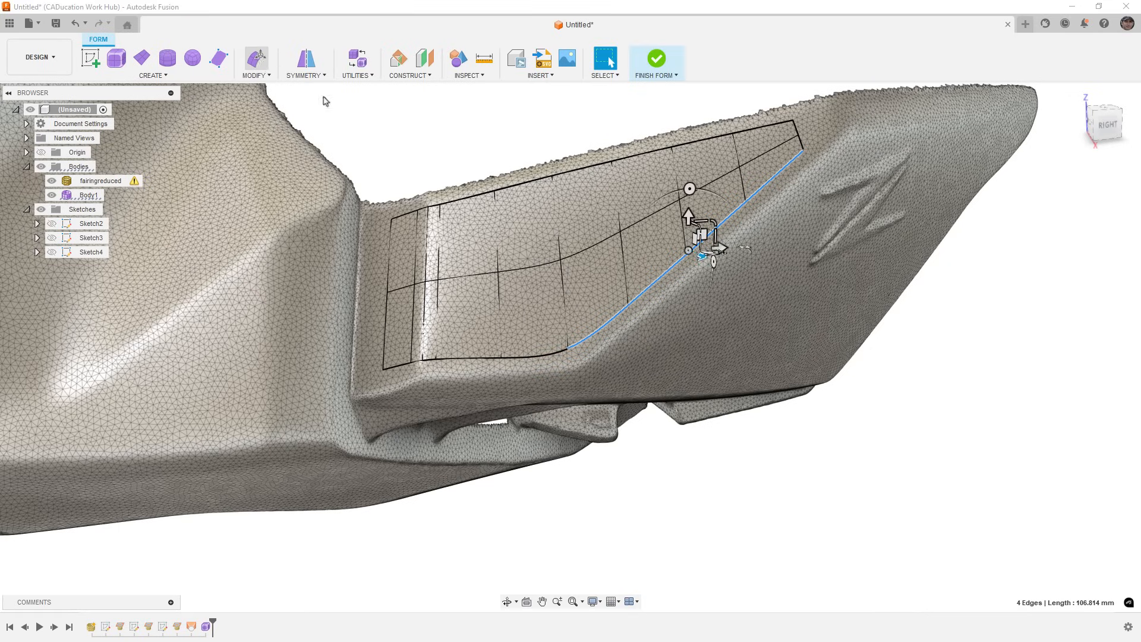
pyautogui.click(256, 57)
pyautogui.keyDown('shift'); pyautogui.moveTo(712, 263); pyautogui.dragTo(769, 261, button='middle'); pyautogui.keyUp('shift')
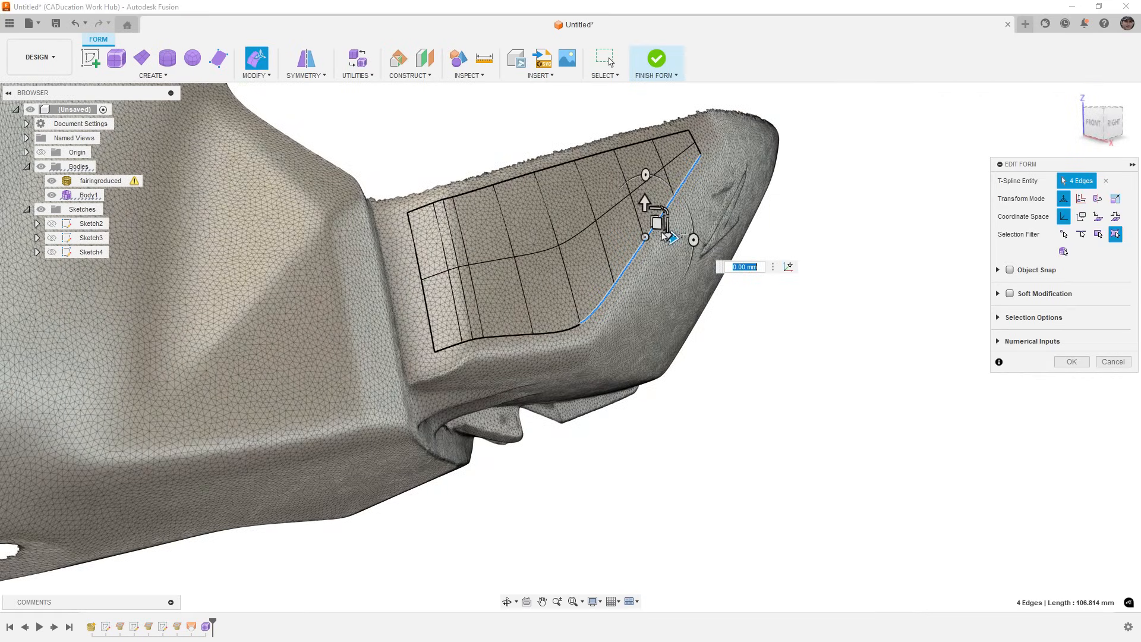
pyautogui.scroll(4, 662, 238)
pyautogui.moveTo(645, 232); pyautogui.dragTo(680, 249)
pyautogui.keyDown('shift'); pyautogui.moveTo(729, 406); pyautogui.dragTo(695, 397, button='middle'); pyautogui.keyUp('shift')
pyautogui.click(1073, 362)
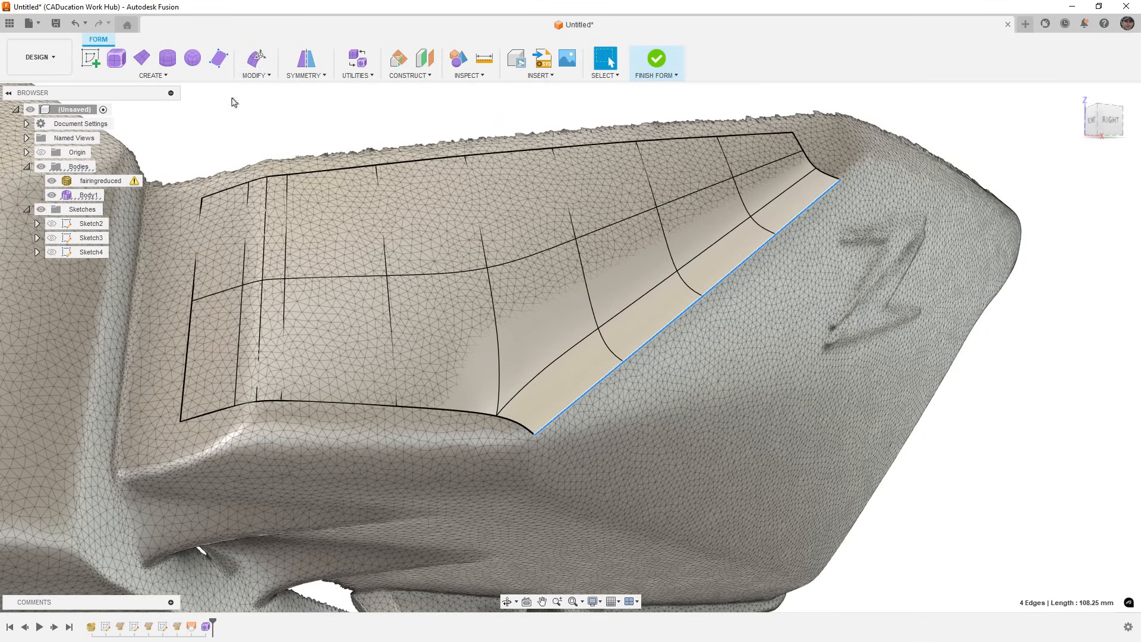
# Pull the five outer vertices of the extruded diagonal row onto the fairing mesh
pyautogui.click(261, 66)
pyautogui.click(266, 76)
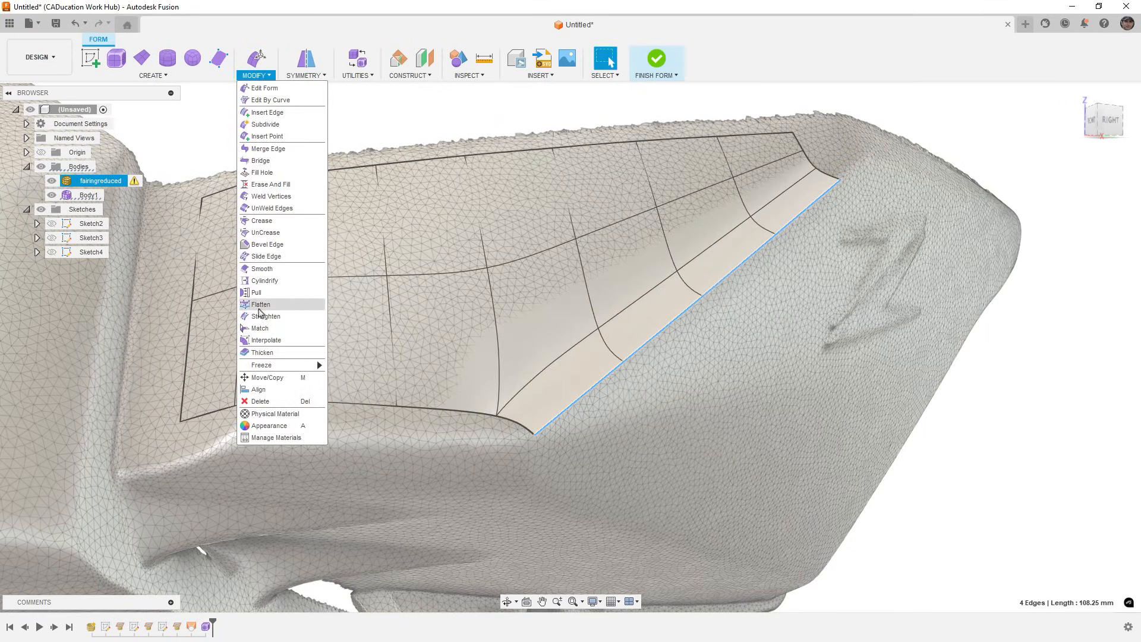
pyautogui.click(257, 305)
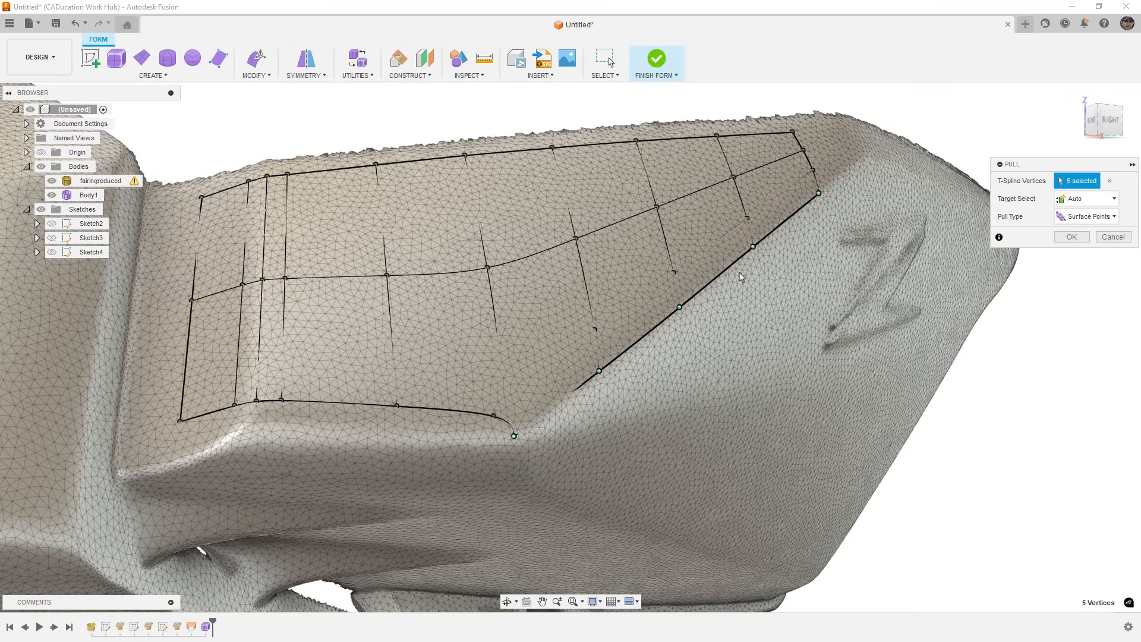
pyautogui.click(1069, 238)
# Add a row of four adjoining four-sided faces from the diagonal edge across the Z logo area, using Object Snap at 0 mm offset
pyautogui.click(218, 58)
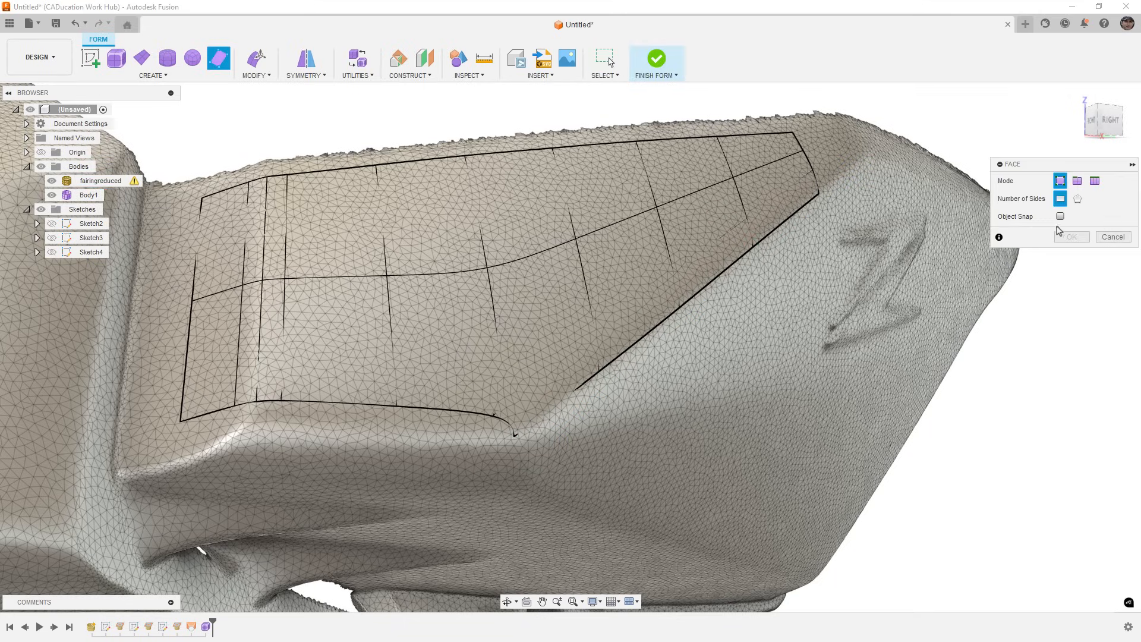
pyautogui.click(1060, 216)
pyautogui.click(514, 437)
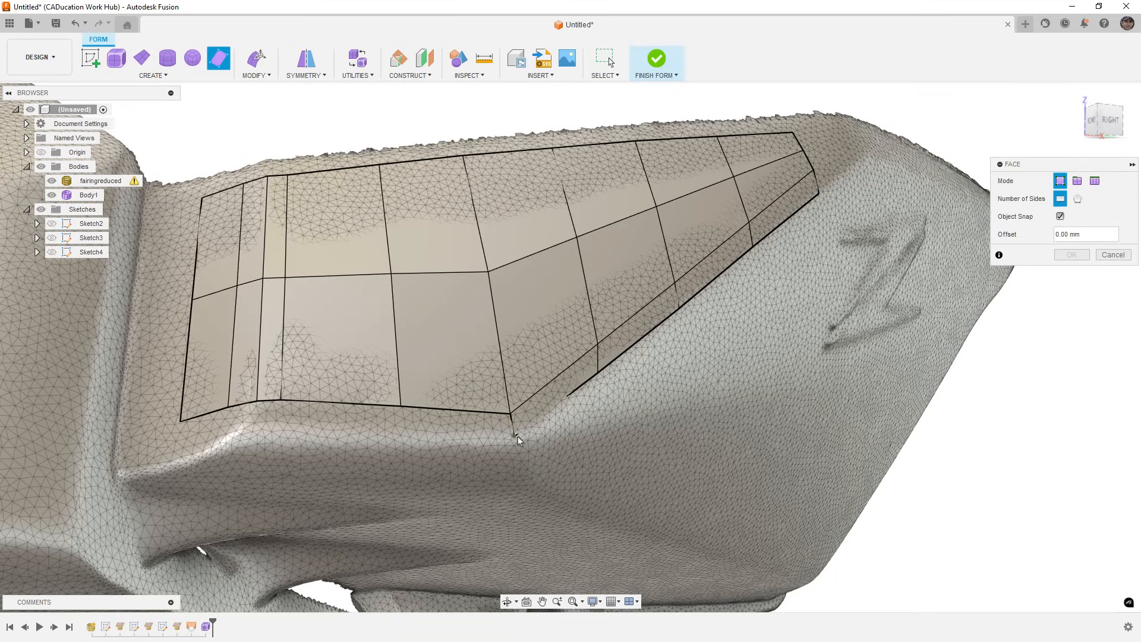
pyautogui.click(597, 374)
pyautogui.click(681, 414)
pyautogui.click(539, 456)
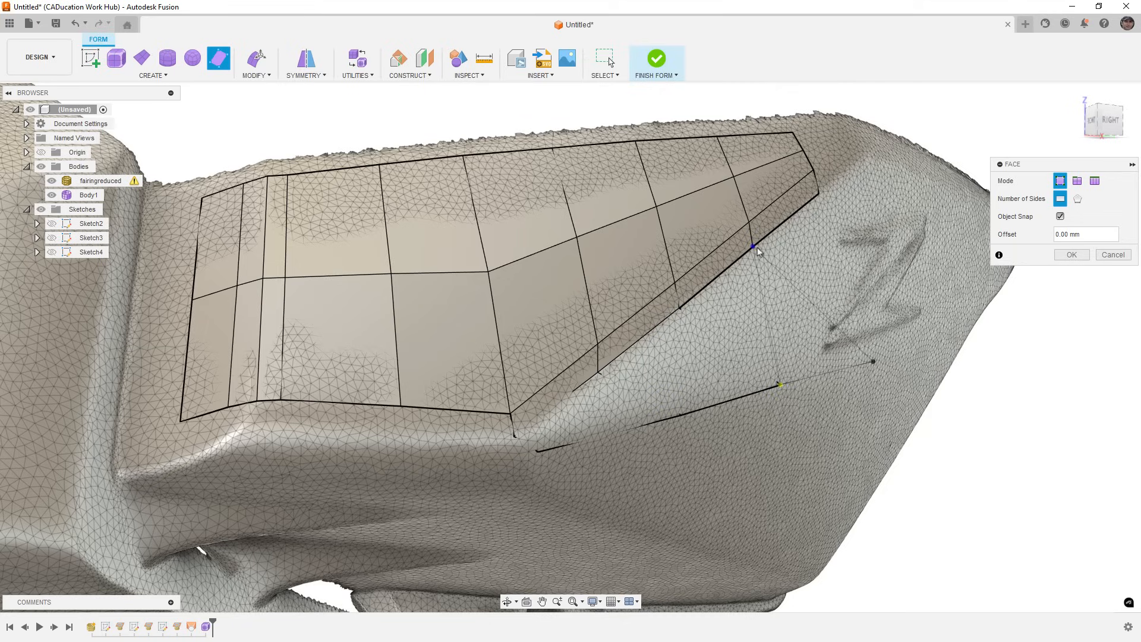
pyautogui.click(873, 361)
pyautogui.click(966, 321)
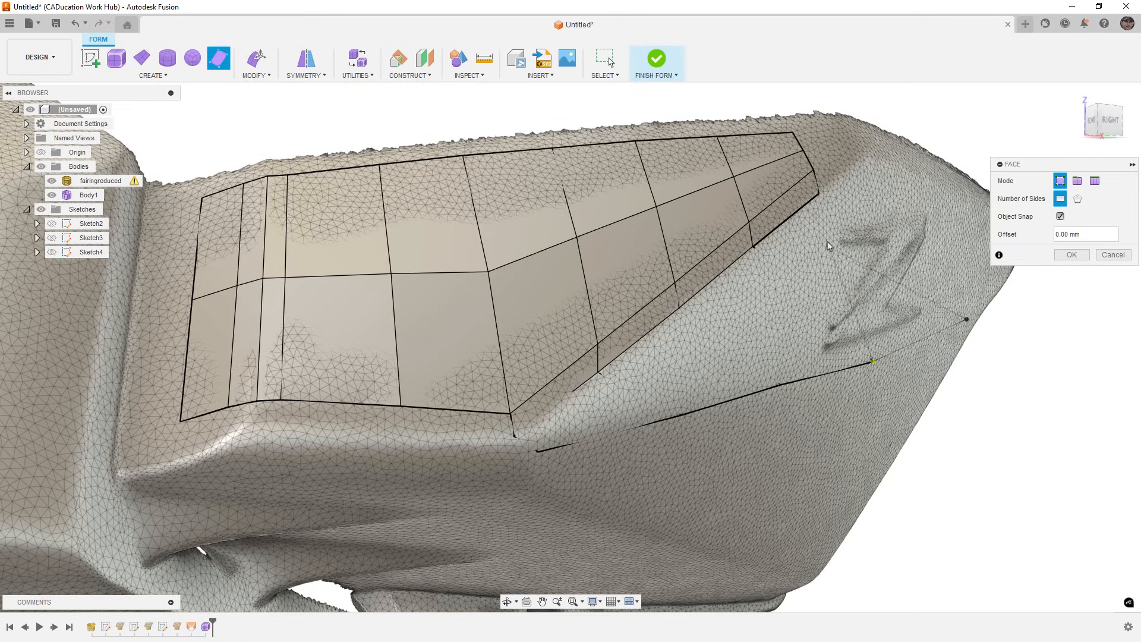
pyautogui.click(754, 247)
# Add a second row of four adjoining four-sided faces along the lower edge of the Z logo row, snapped to the mesh
pyautogui.click(963, 326)
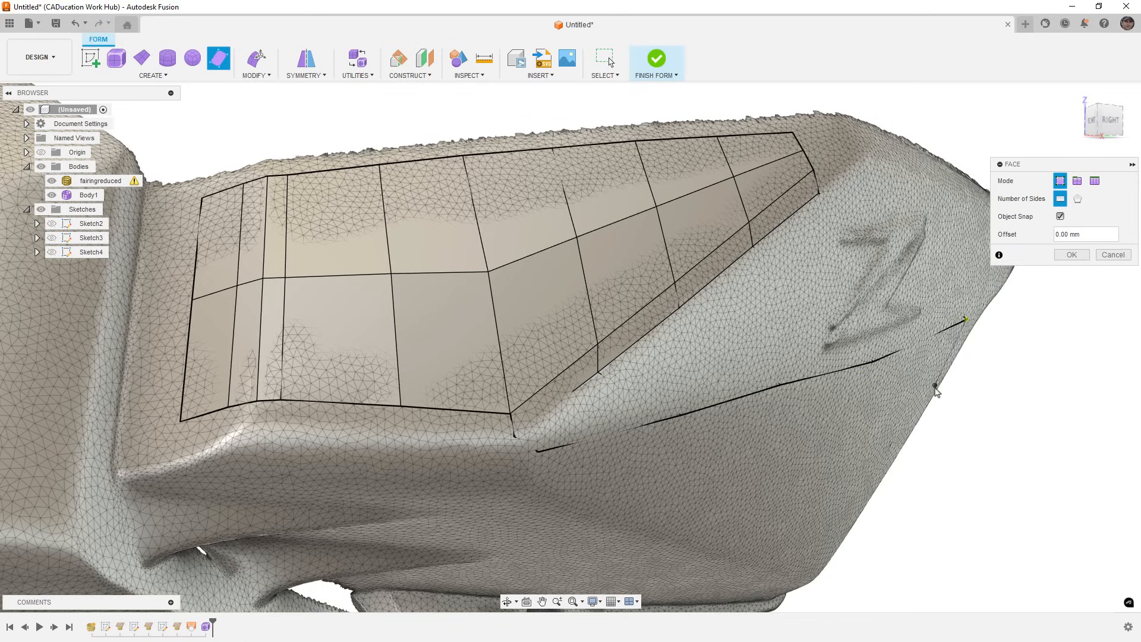
pyautogui.click(918, 414)
pyautogui.click(863, 438)
pyautogui.click(871, 363)
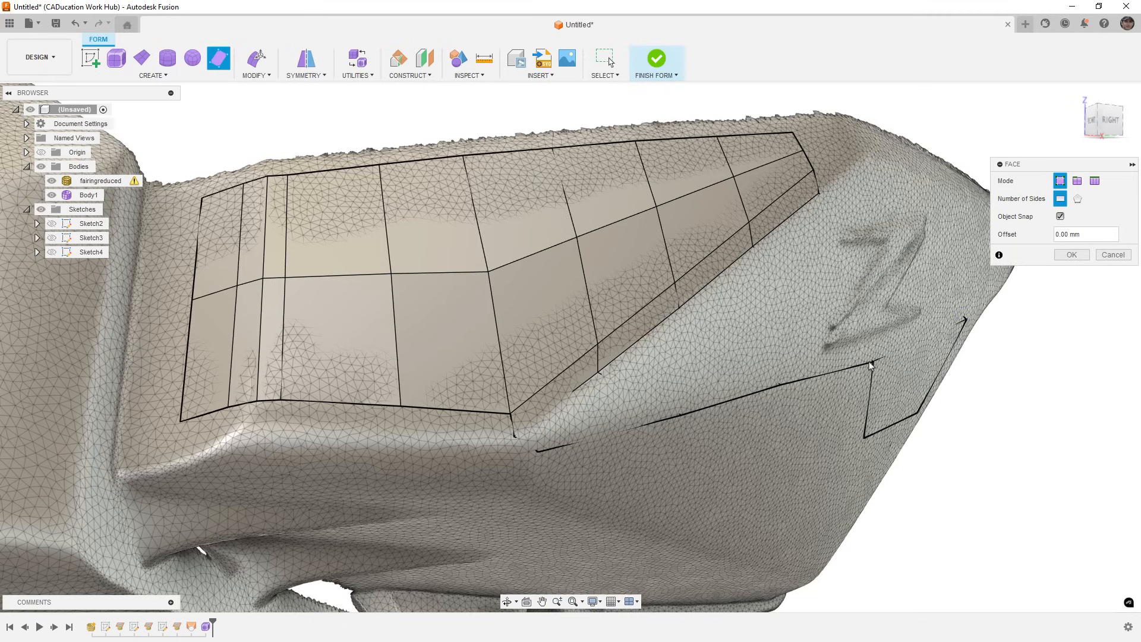
pyautogui.click(863, 438)
pyautogui.click(871, 362)
pyautogui.click(780, 385)
pyautogui.click(786, 462)
pyautogui.click(786, 462)
pyautogui.click(781, 385)
pyautogui.click(682, 416)
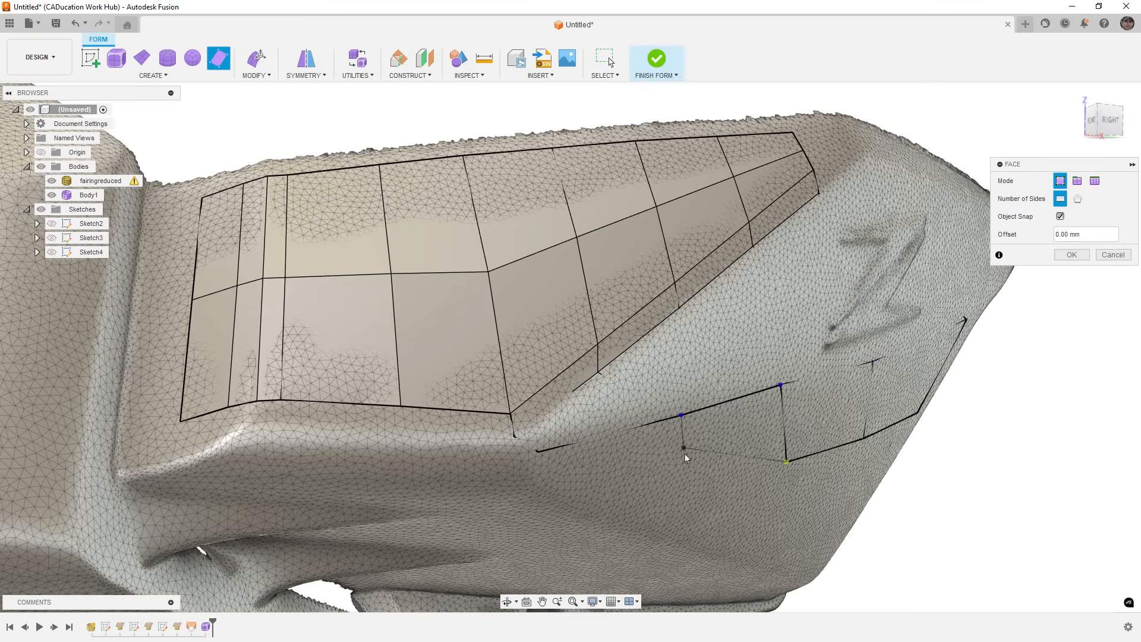
pyautogui.click(693, 484)
pyautogui.click(693, 484)
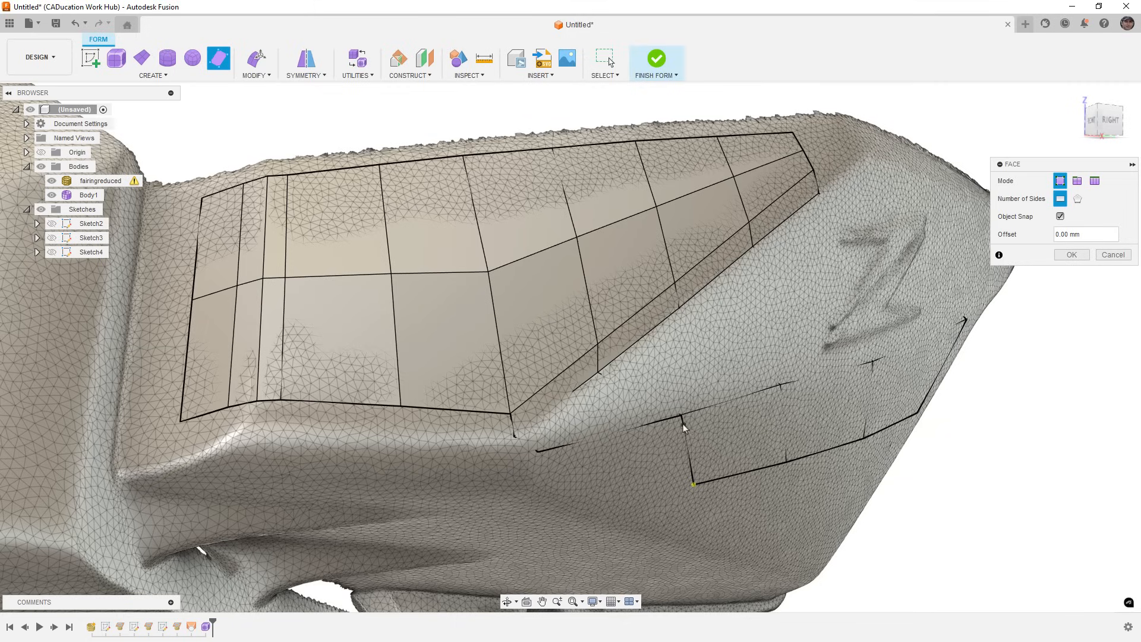
pyautogui.click(537, 452)
pyautogui.click(615, 499)
pyautogui.click(1071, 254)
# Hide the fairing mesh to examine the extended T-spline body, and show the mesh again
pyautogui.scroll(-3, 752, 363)
pyautogui.moveTo(752, 362)
pyautogui.keyDown('shift'); pyautogui.mouseDown(button='middle')
pyautogui.moveTo(756, 355)
pyautogui.moveTo(734, 365)
pyautogui.moveTo(762, 350)
pyautogui.moveTo(729, 358)
pyautogui.moveTo(774, 390)
pyautogui.moveTo(732, 353)
pyautogui.mouseUp(button='middle'); pyautogui.keyUp('shift')
pyautogui.click(52, 182)
pyautogui.click(52, 182)
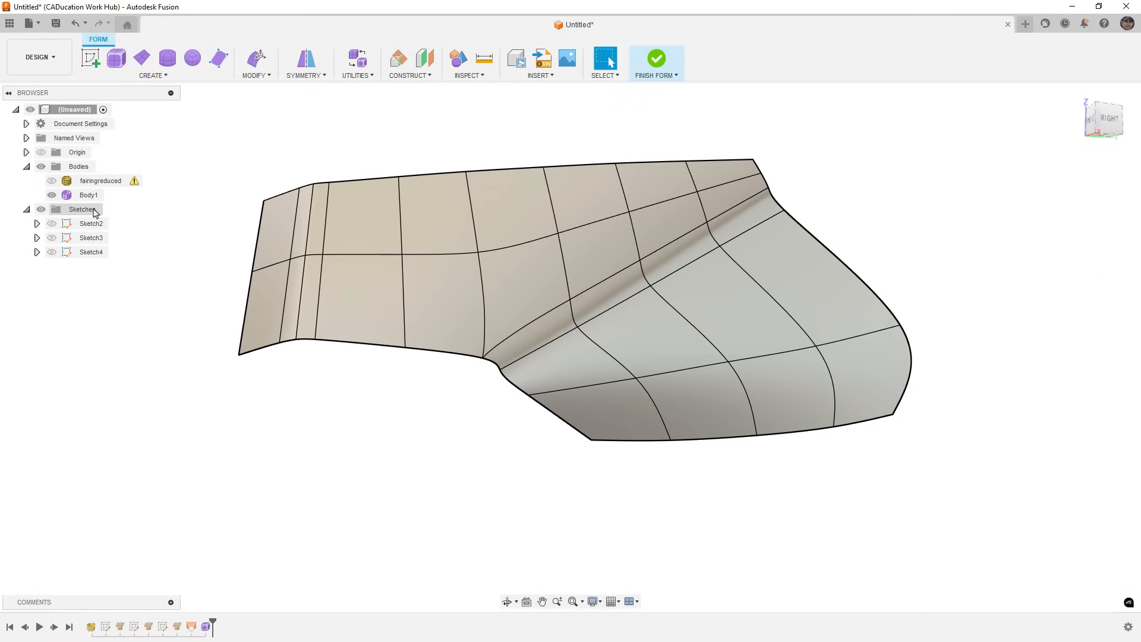
pyautogui.click(52, 180)
# Pull the 27 vertices across the panel and its new lower rows onto the fairing mesh, using Auto target and Surface Points
pyautogui.click(261, 75)
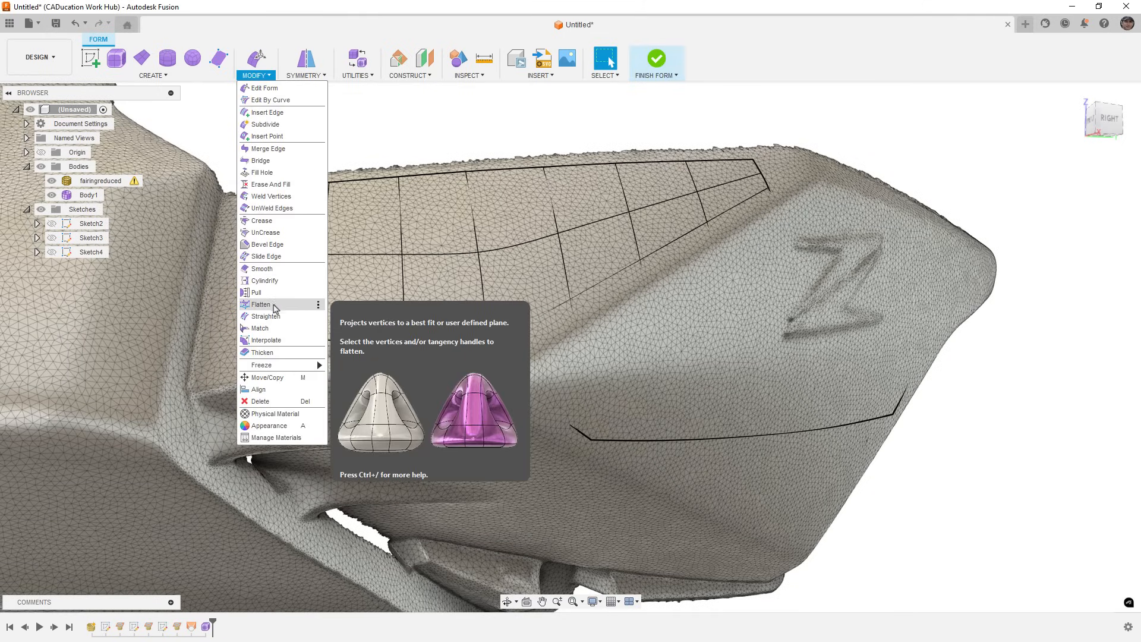
pyautogui.click(257, 292)
pyautogui.keyDown('shift'); pyautogui.moveTo(597, 320); pyautogui.dragTo(620, 355, button='middle'); pyautogui.keyUp('shift')
pyautogui.scroll(-4, 612, 324)
pyautogui.moveTo(510, 203); pyautogui.dragTo(907, 442)
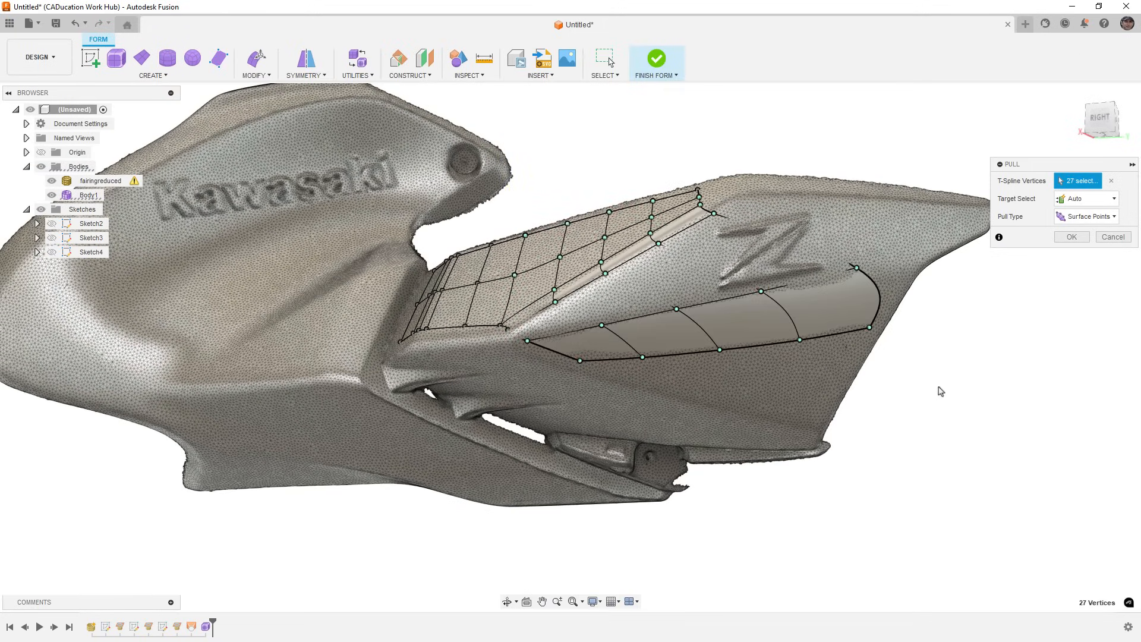
pyautogui.click(1071, 237)
# Insert a Simple, single-sided edge at location 0.50 through the lowest row of faces, based on its four lower boundary edges
pyautogui.scroll(3, 653, 321)
pyautogui.keyDown('shift'); pyautogui.moveTo(653, 321); pyautogui.dragTo(774, 351, button='middle'); pyautogui.keyUp('shift')
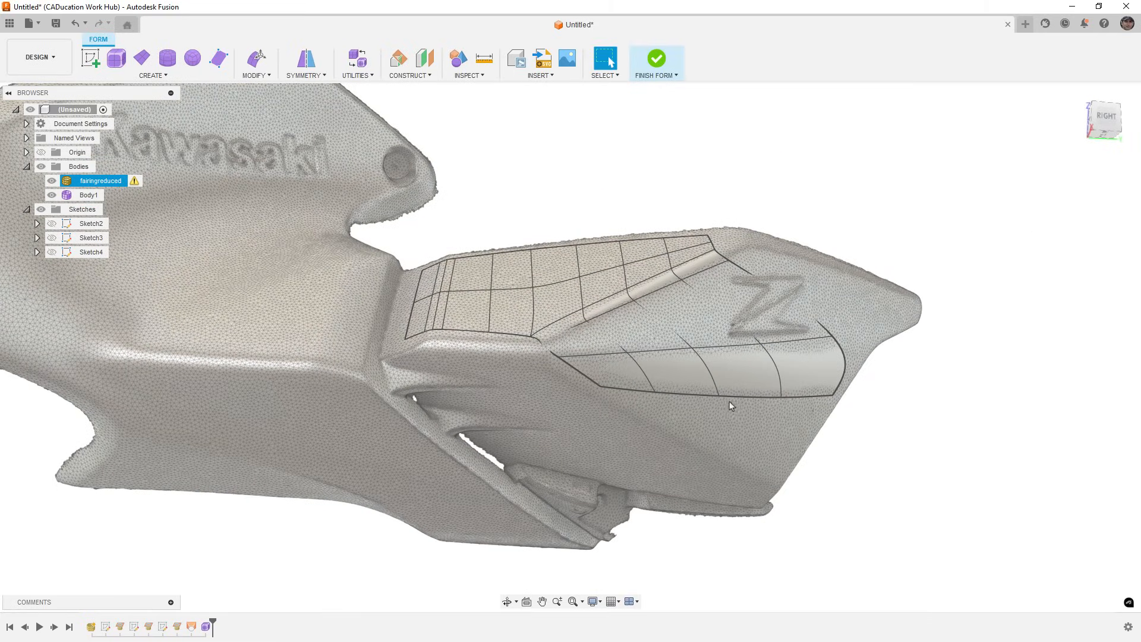
pyautogui.doubleClick(731, 395)
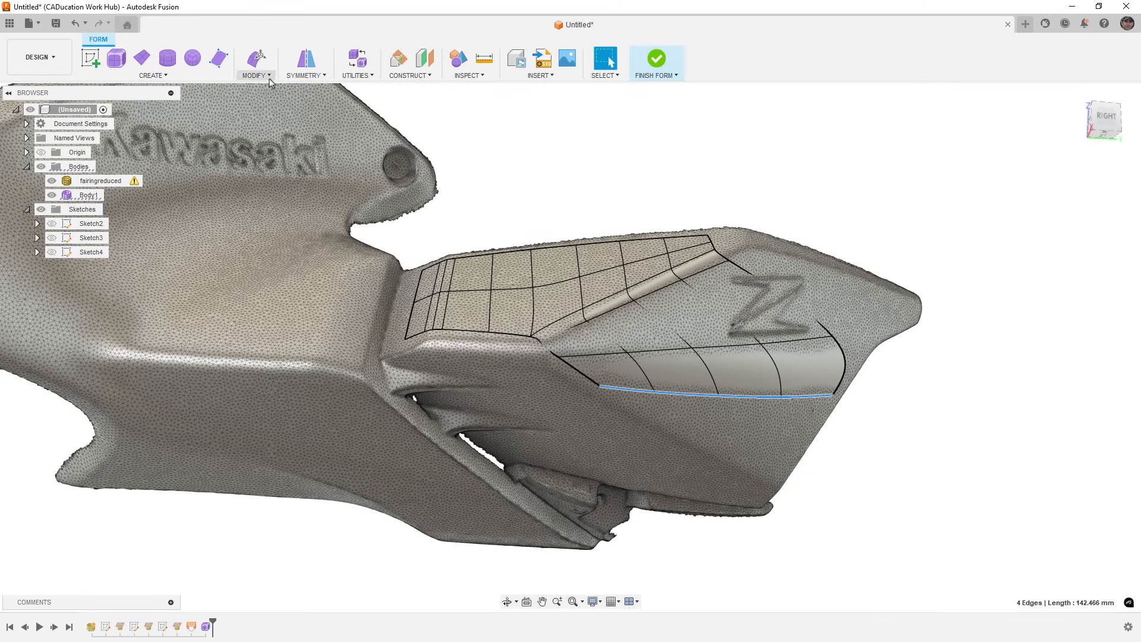
pyautogui.click(256, 75)
pyautogui.click(268, 112)
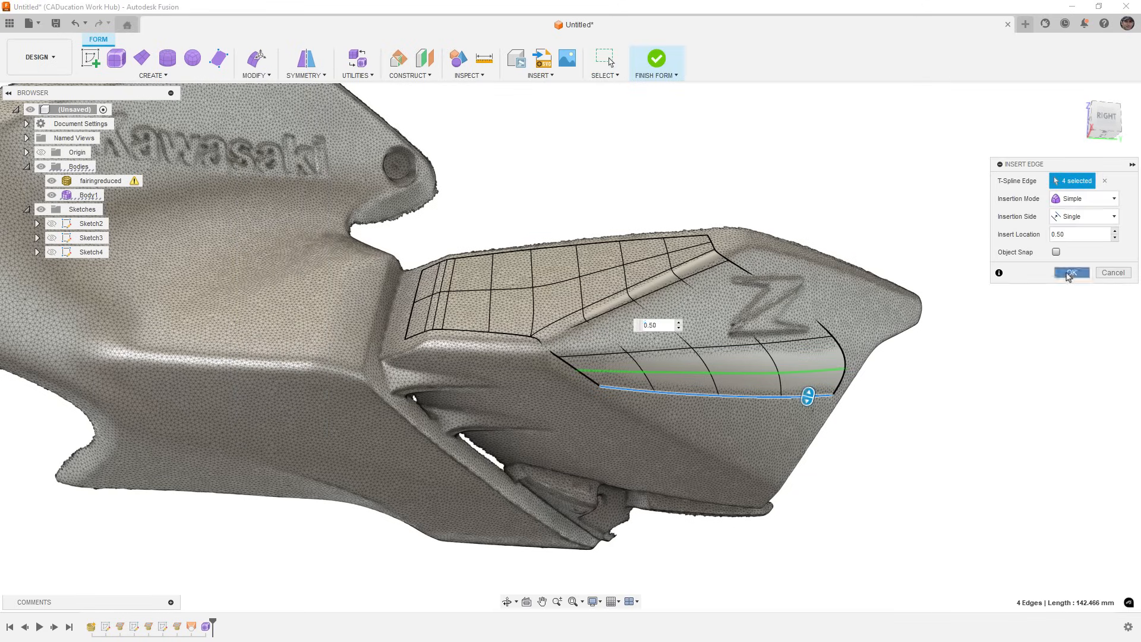
pyautogui.click(1069, 273)
# Pull 24 vertices around the diagonal bend and lower rows onto the fairing mesh, keeping Auto target and Surface Points
pyautogui.click(256, 75)
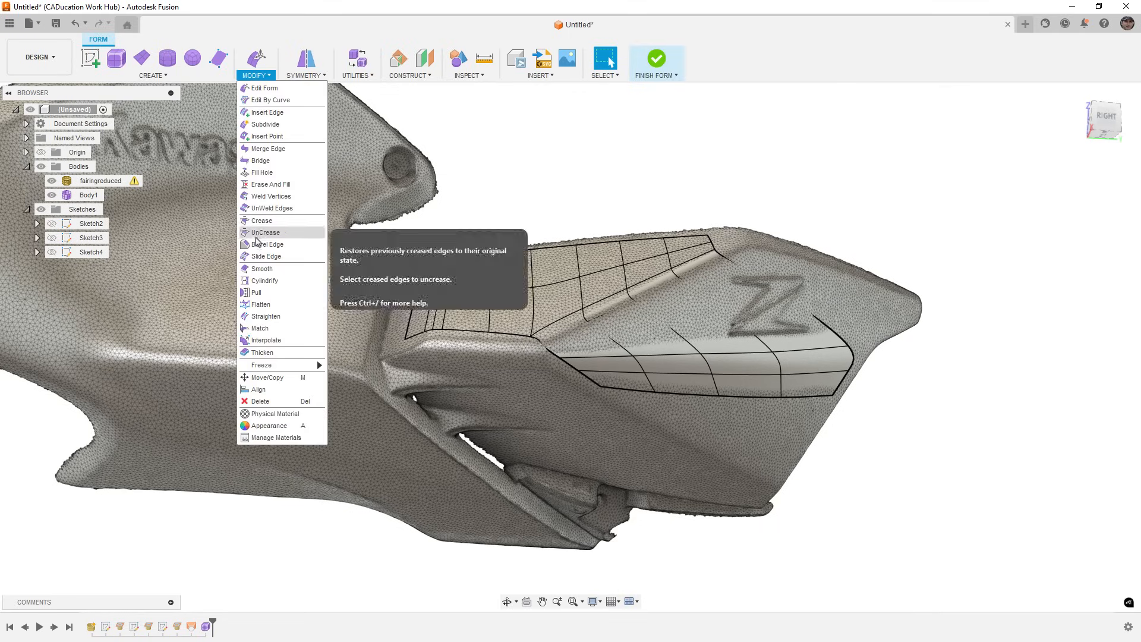
pyautogui.click(256, 292)
pyautogui.moveTo(531, 259); pyautogui.dragTo(926, 488)
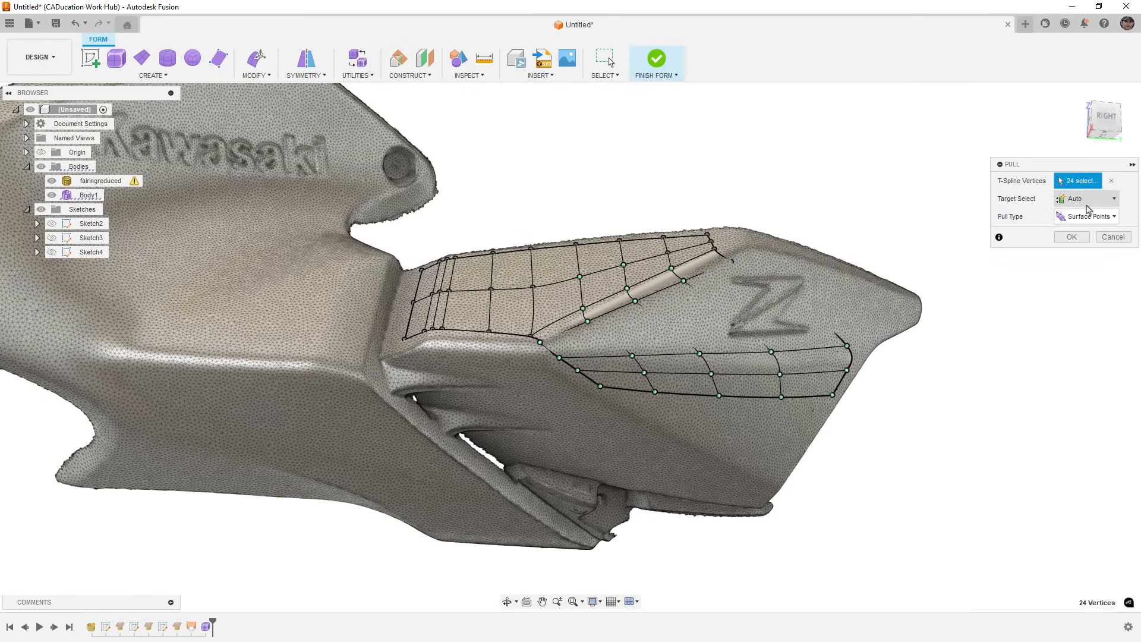
pyautogui.click(1096, 218)
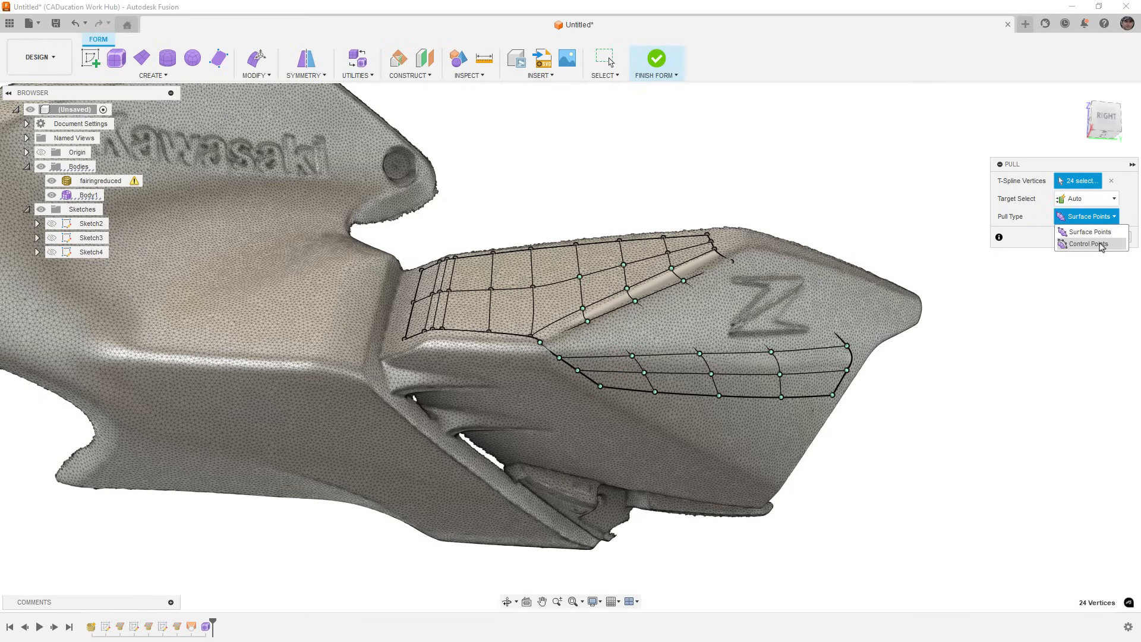
pyautogui.click(1103, 232)
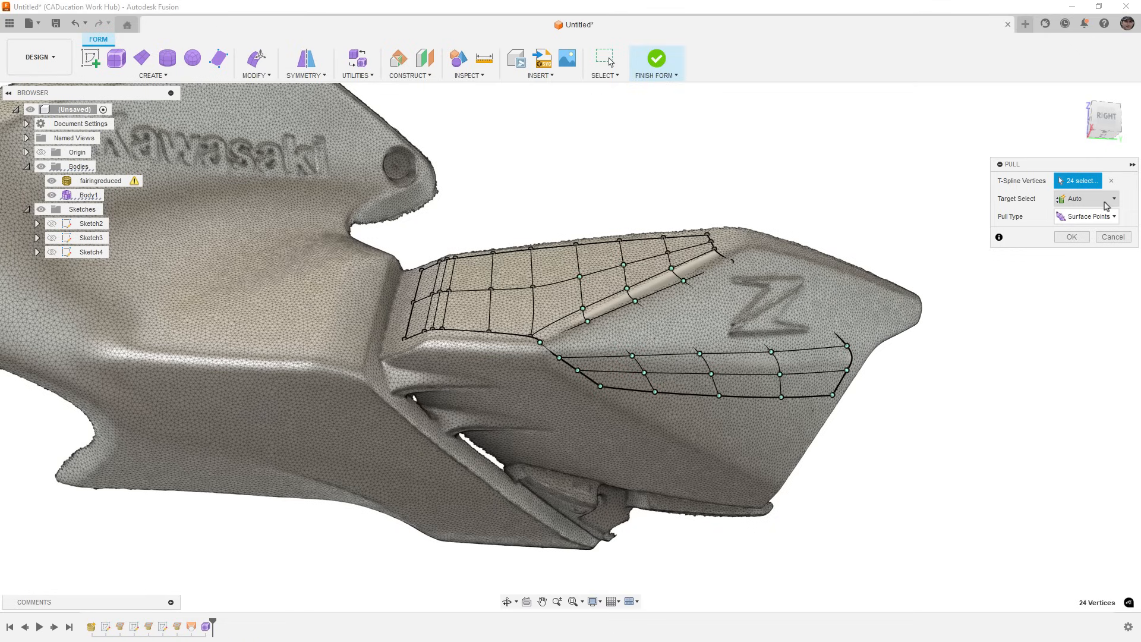
pyautogui.click(1106, 202)
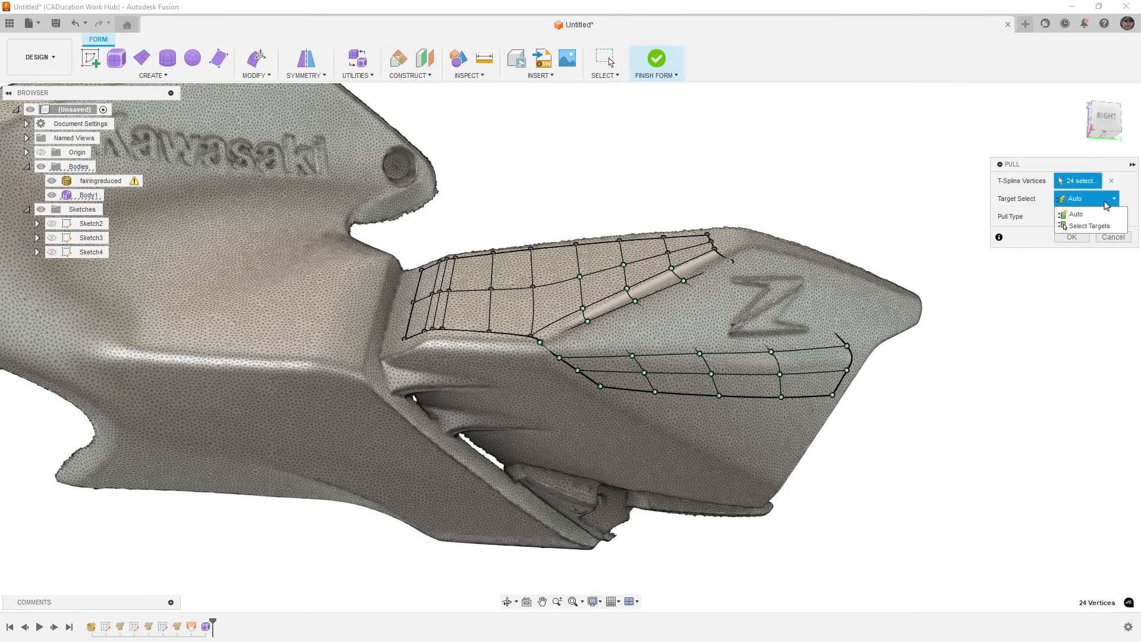
pyautogui.click(1106, 205)
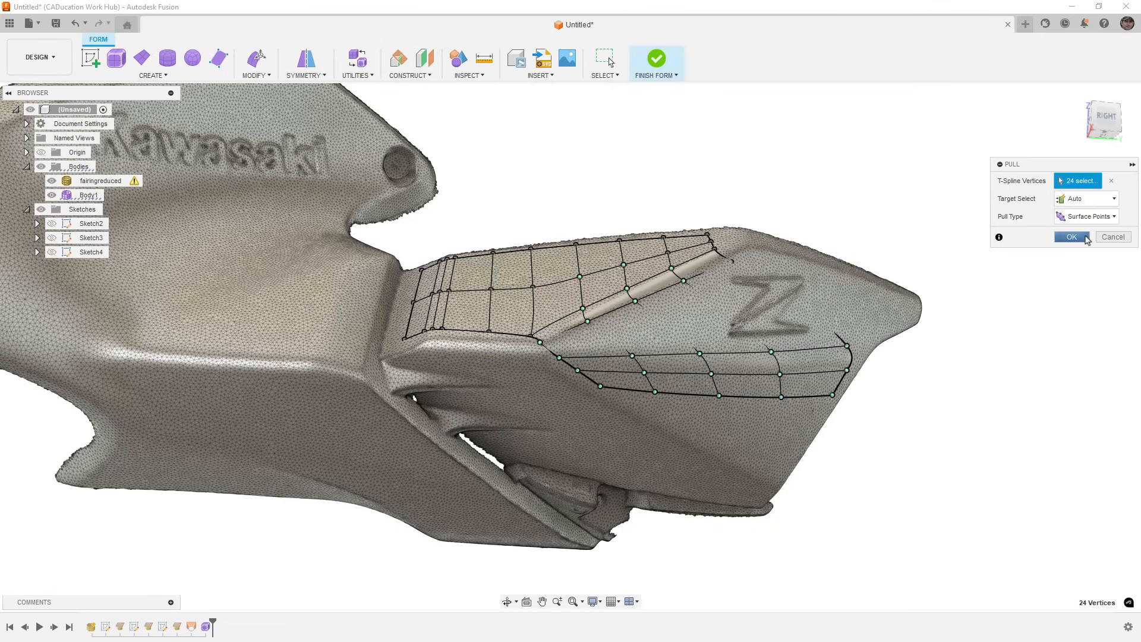
pyautogui.click(1084, 238)
# With the fairing mesh hidden, examine the extended body's smoothness without visible edges, and restore the edge display
pyautogui.keyDown('shift'); pyautogui.moveTo(895, 398); pyautogui.dragTo(886, 395, button='middle'); pyautogui.keyUp('shift')
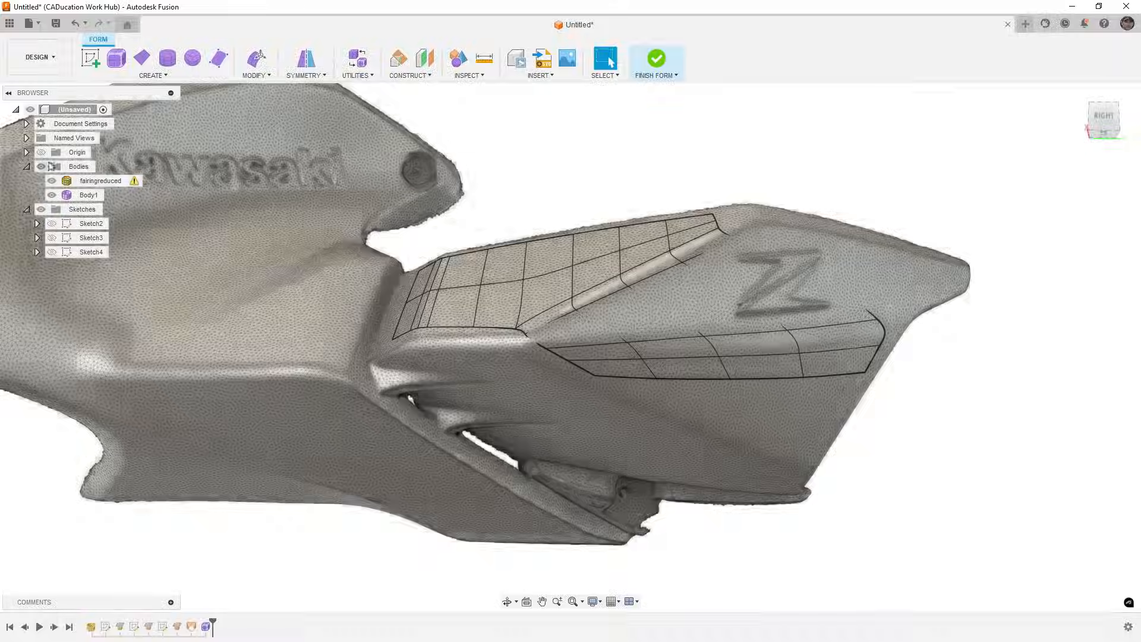
pyautogui.click(51, 180)
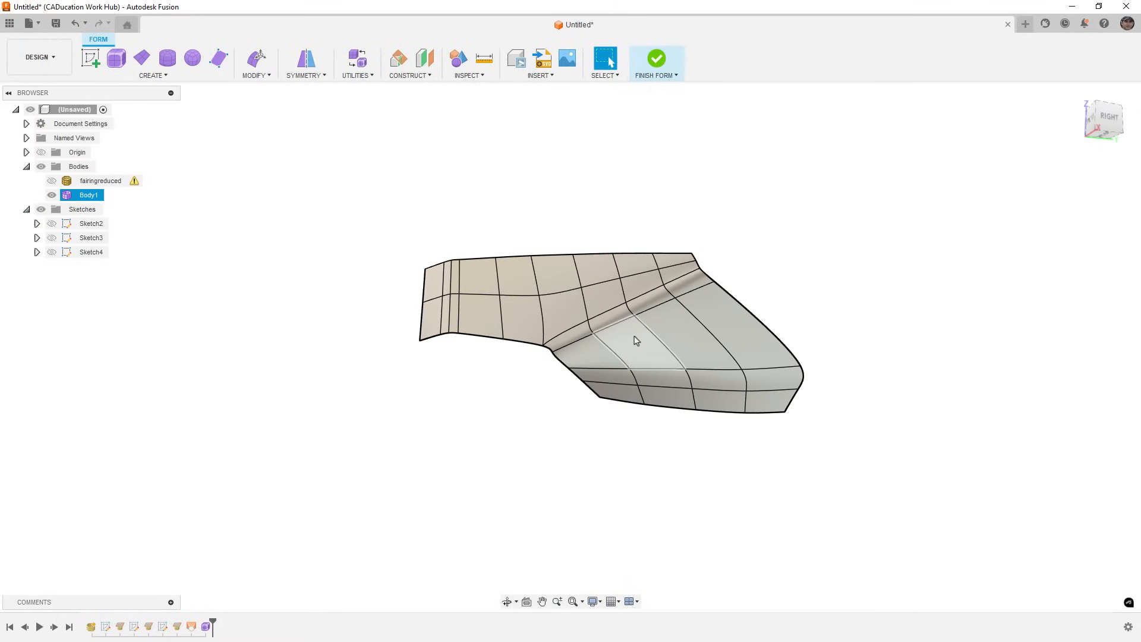
pyautogui.hotkey('ctrl', '4')
pyautogui.keyDown('shift'); pyautogui.moveTo(624, 342); pyautogui.dragTo(603, 362, button='middle'); pyautogui.keyUp('shift')
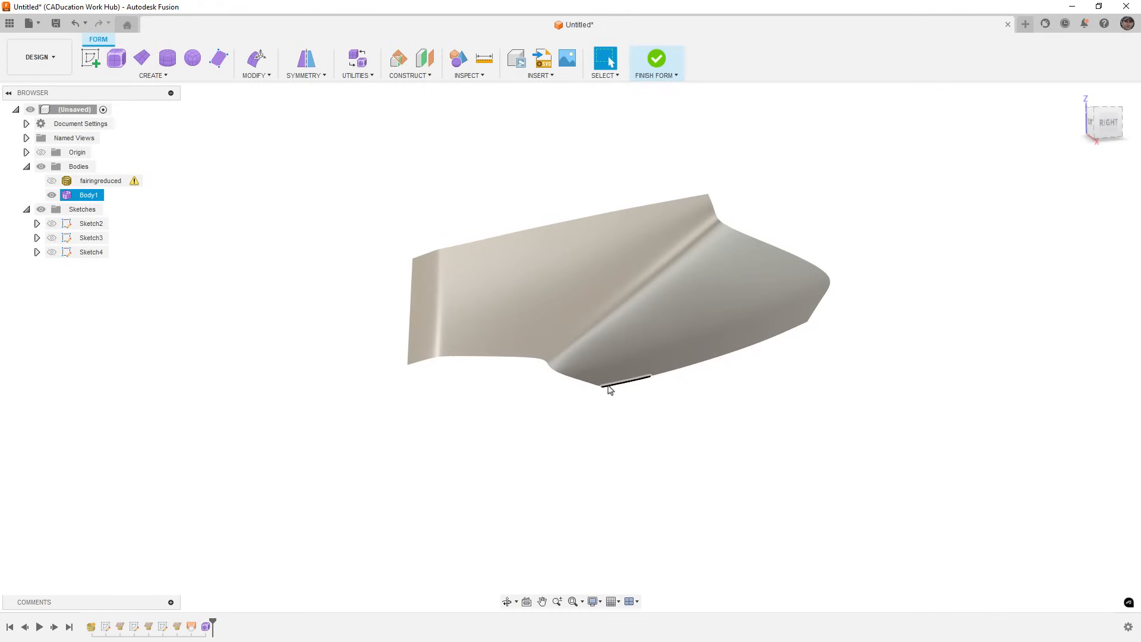
pyautogui.click(587, 400)
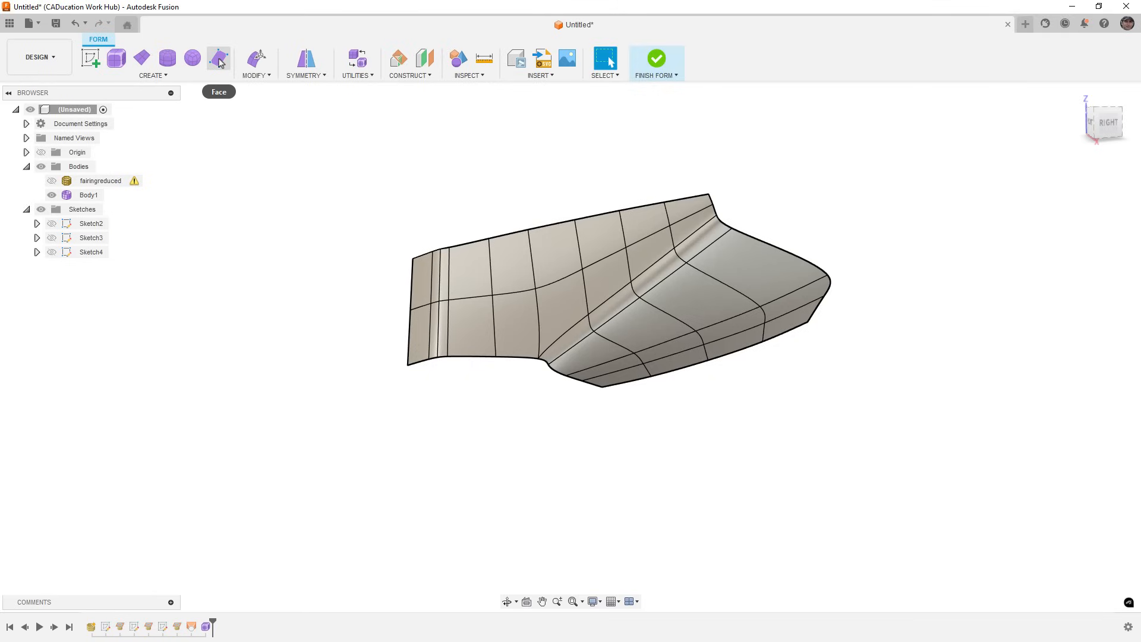
pyautogui.click(254, 75)
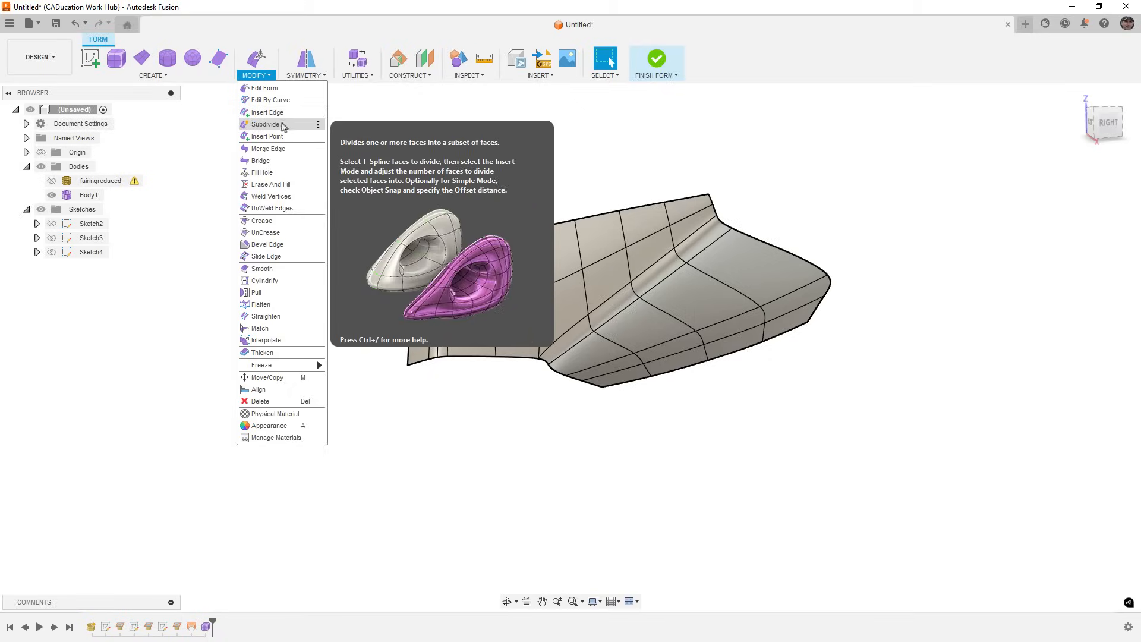
pyautogui.click(559, 136)
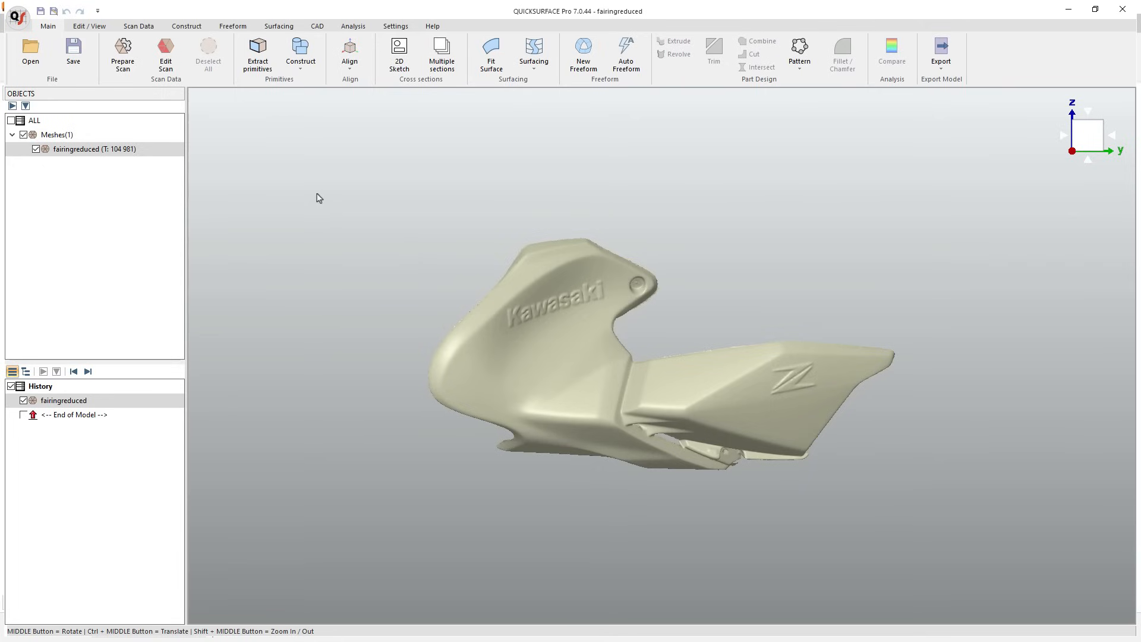
# In QUICKSURFACE, maximize the window, select the fairingreduced mesh and open it for scan editing
pyautogui.click(1095, 9)
pyautogui.click(866, 35)
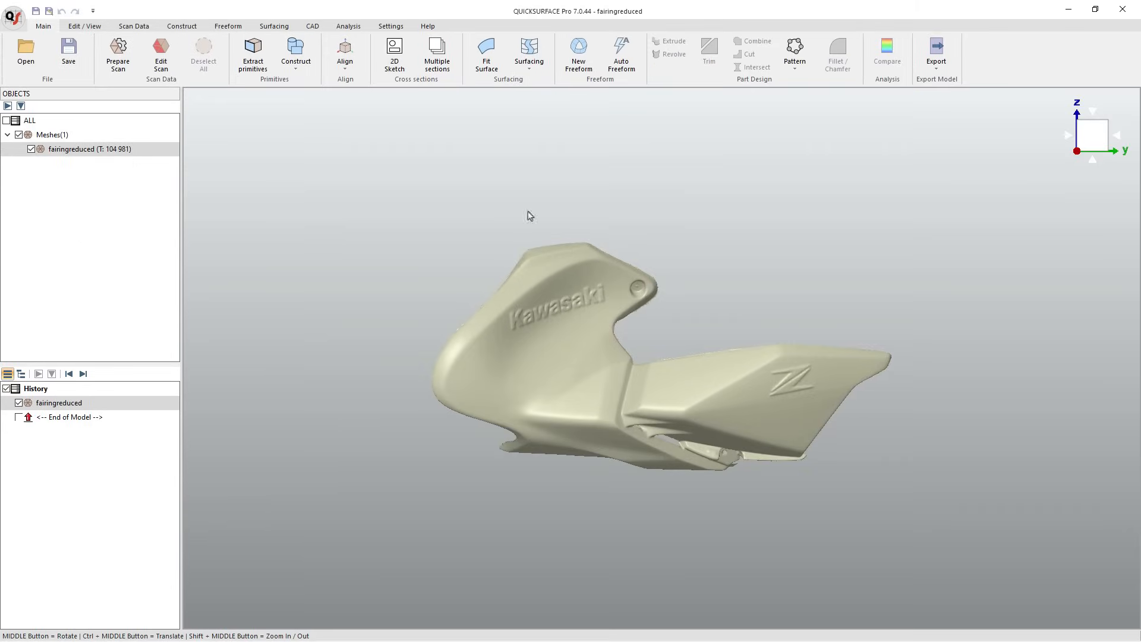
pyautogui.scroll(2, 594, 405)
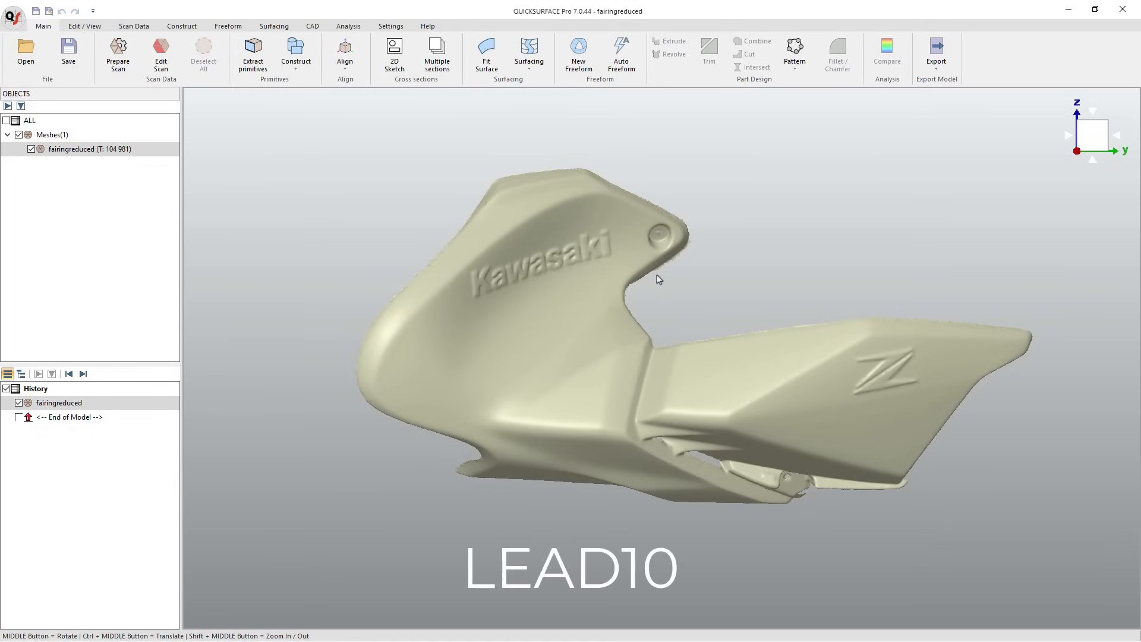
pyautogui.moveTo(624, 352); pyautogui.dragTo(504, 343, button='middle')
pyautogui.click(506, 346)
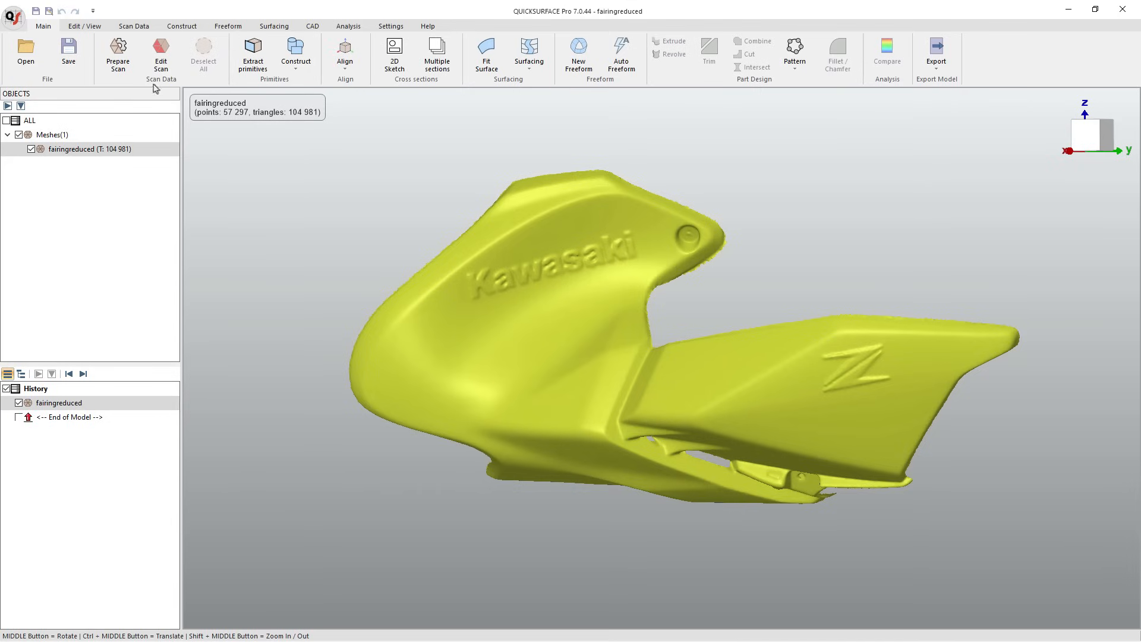
pyautogui.click(161, 53)
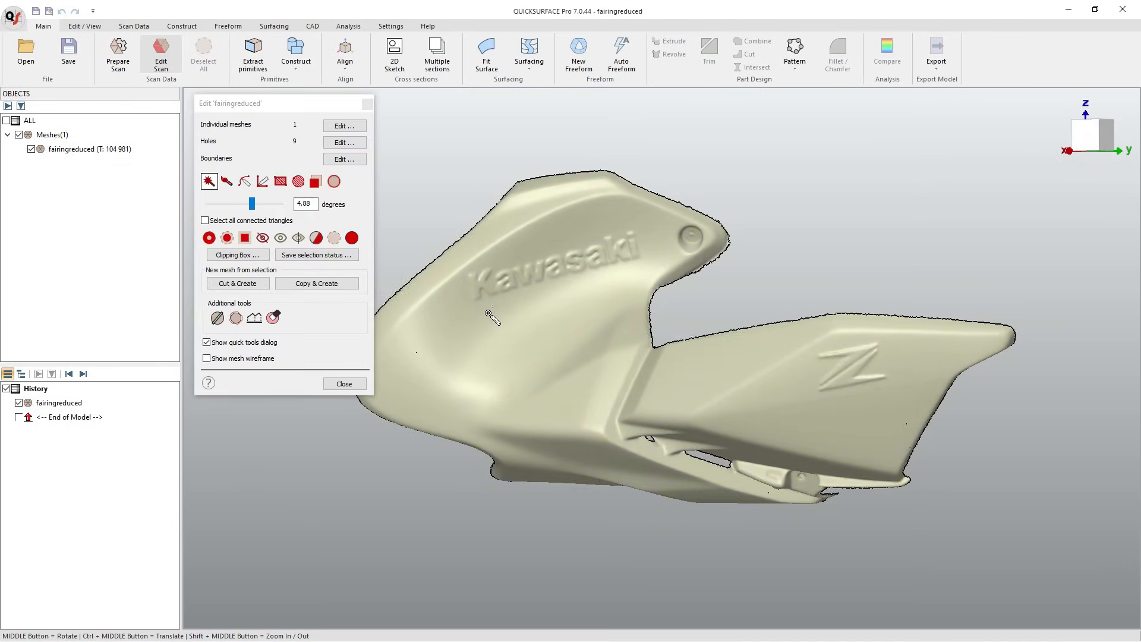
# Brush-select the raised Kawasaki lettering on the fairing mesh and delete its triangles
pyautogui.scroll(3, 499, 291)
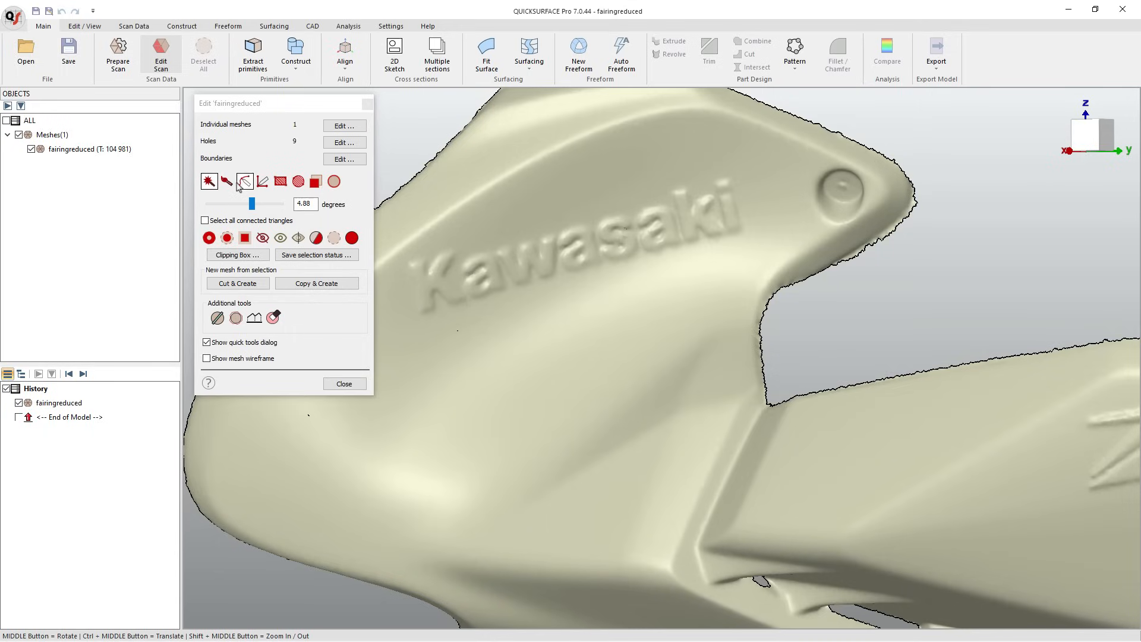
pyautogui.click(243, 182)
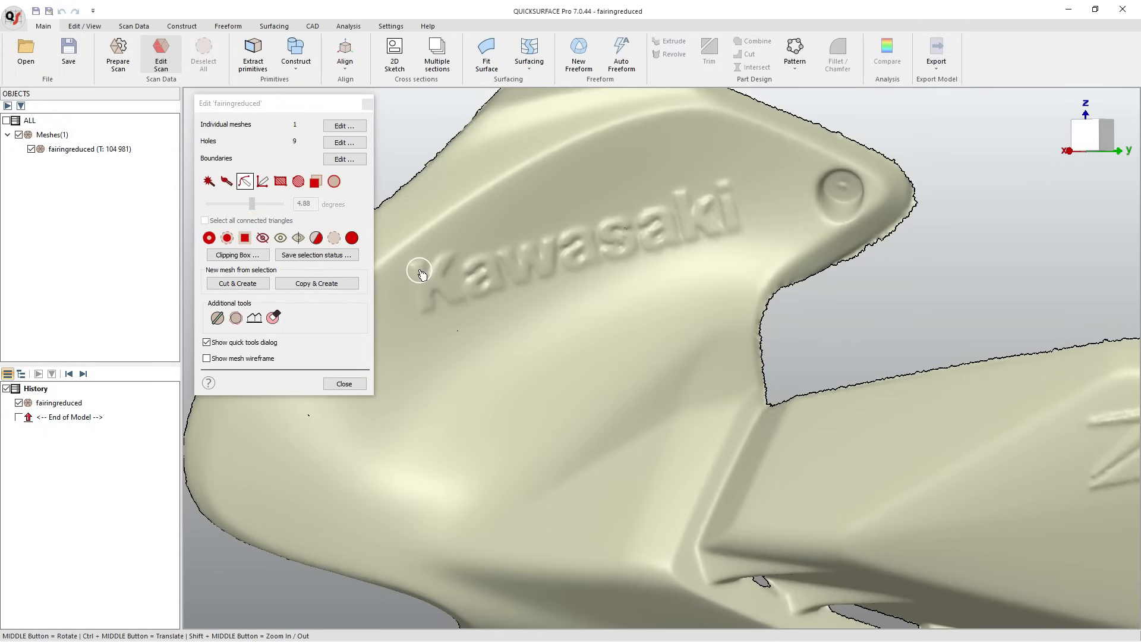
pyautogui.click(228, 182)
pyautogui.moveTo(417, 267)
pyautogui.mouseDown()
pyautogui.moveTo(701, 197)
pyautogui.moveTo(719, 196)
pyautogui.moveTo(735, 216)
pyautogui.moveTo(727, 236)
pyautogui.moveTo(423, 302)
pyautogui.mouseUp()
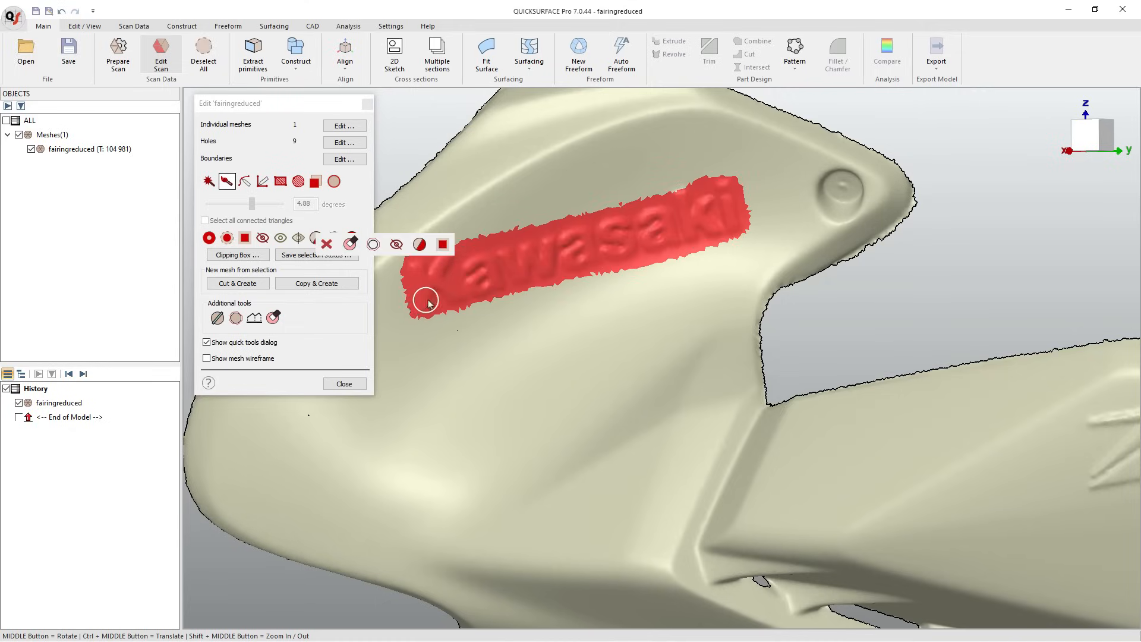
pyautogui.click(334, 237)
# Brush-select the Z logo area on the tail panel and delete its triangles
pyautogui.scroll(-5, 543, 242)
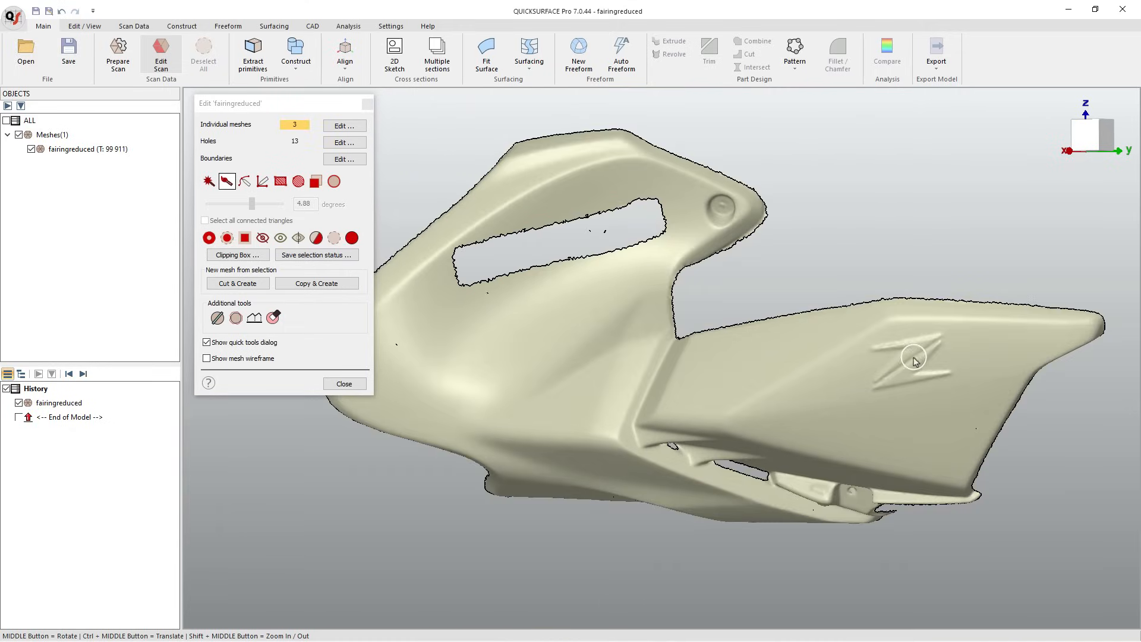
pyautogui.scroll(6, 921, 359)
pyautogui.moveTo(822, 339)
pyautogui.mouseDown()
pyautogui.moveTo(954, 321)
pyautogui.moveTo(979, 384)
pyautogui.moveTo(915, 410)
pyautogui.moveTo(835, 423)
pyautogui.moveTo(817, 408)
pyautogui.mouseUp()
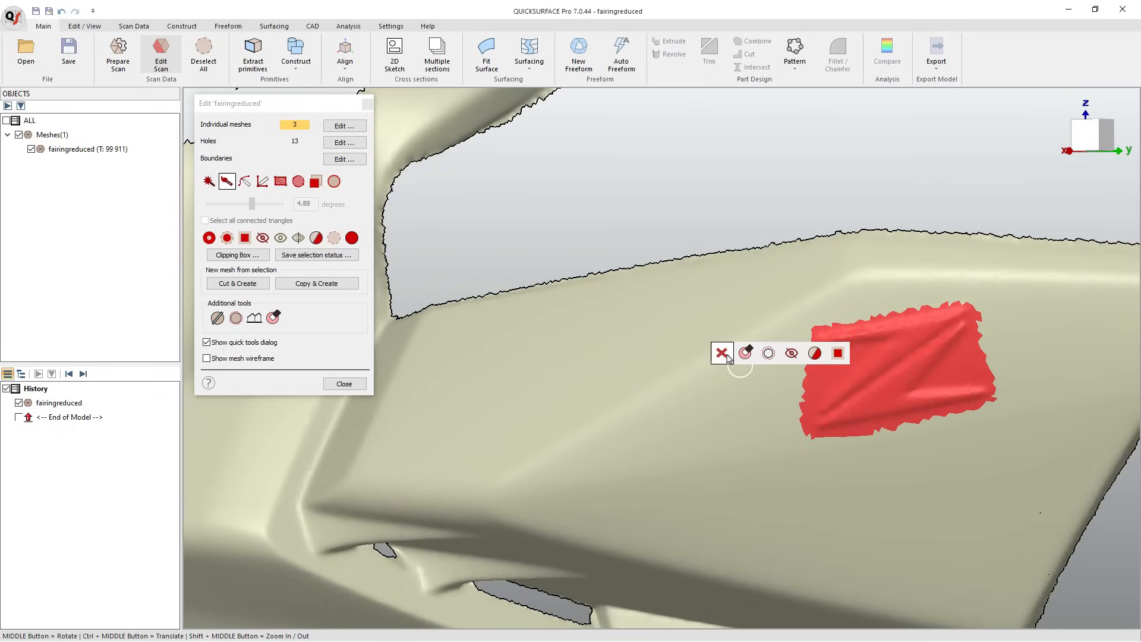
pyautogui.press('Delete')
# Select the main fairing mesh among the individual meshes and keep only it, removing the loose fragments
pyautogui.scroll(-3, 777, 327)
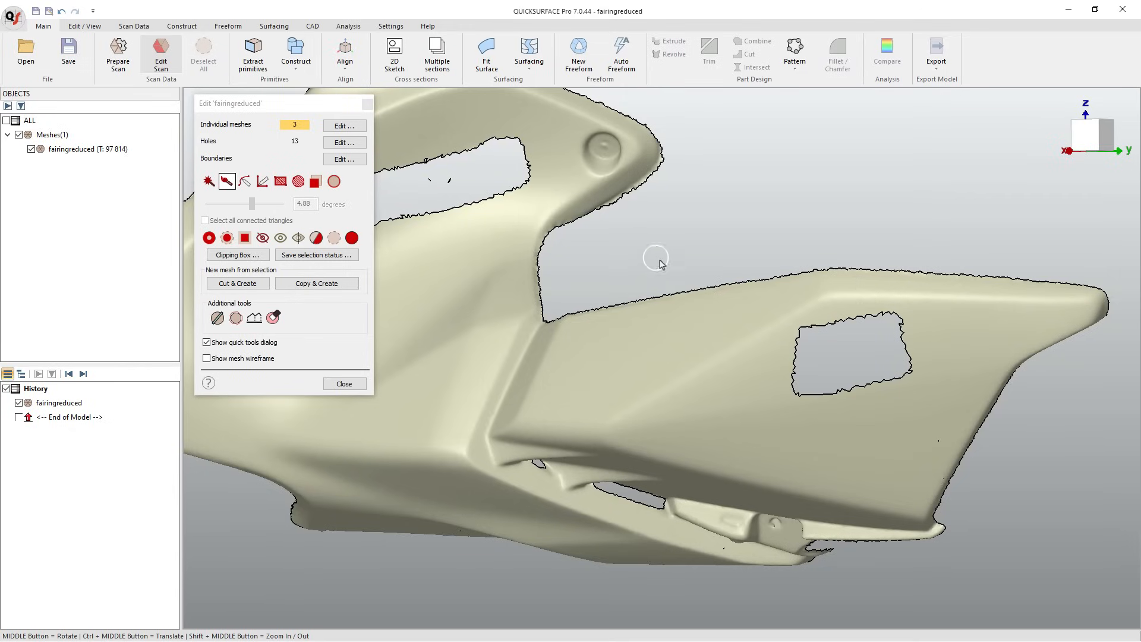
pyautogui.click(344, 125)
pyautogui.click(326, 123)
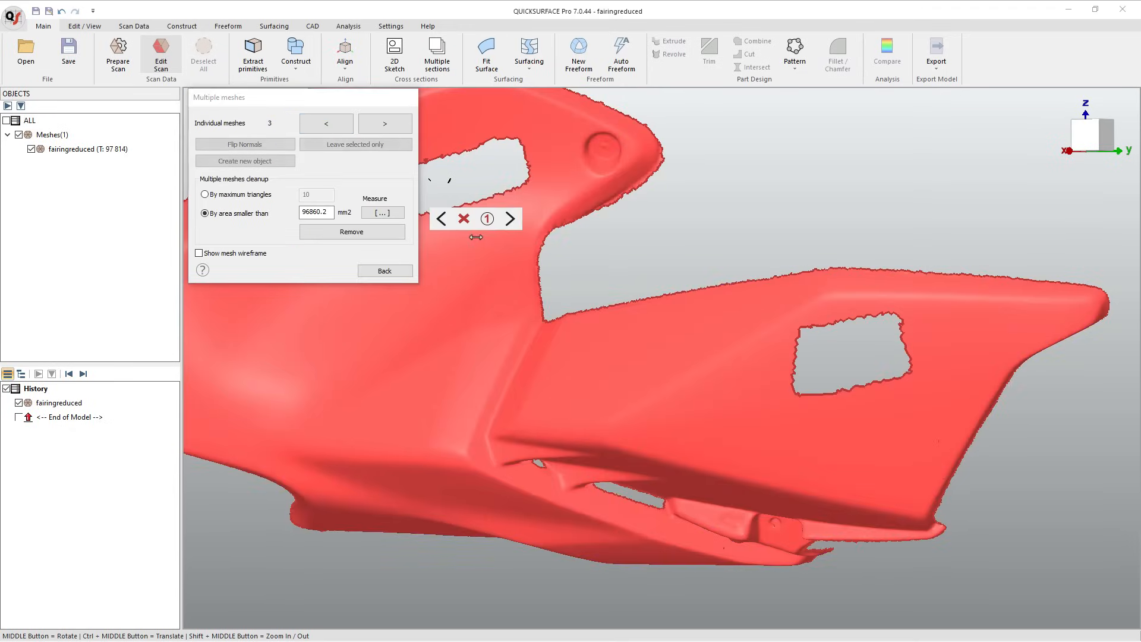
pyautogui.click(487, 219)
pyautogui.click(385, 270)
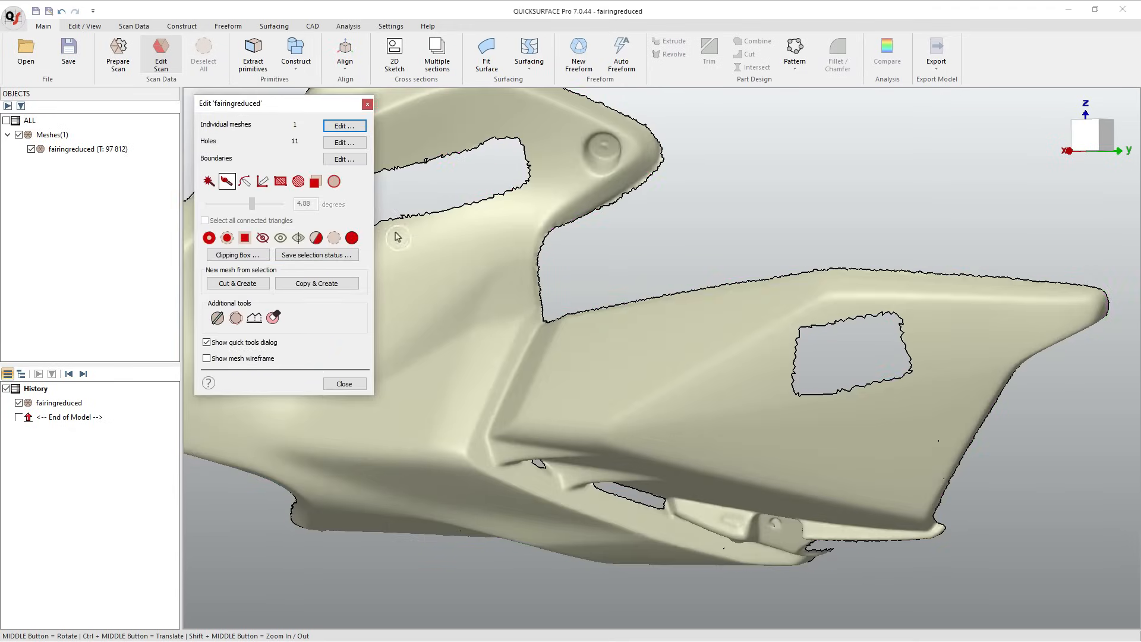
# Expand the ragged edge of the hole left by the removed Kawasaki lettering and fill that hole
pyautogui.click(339, 144)
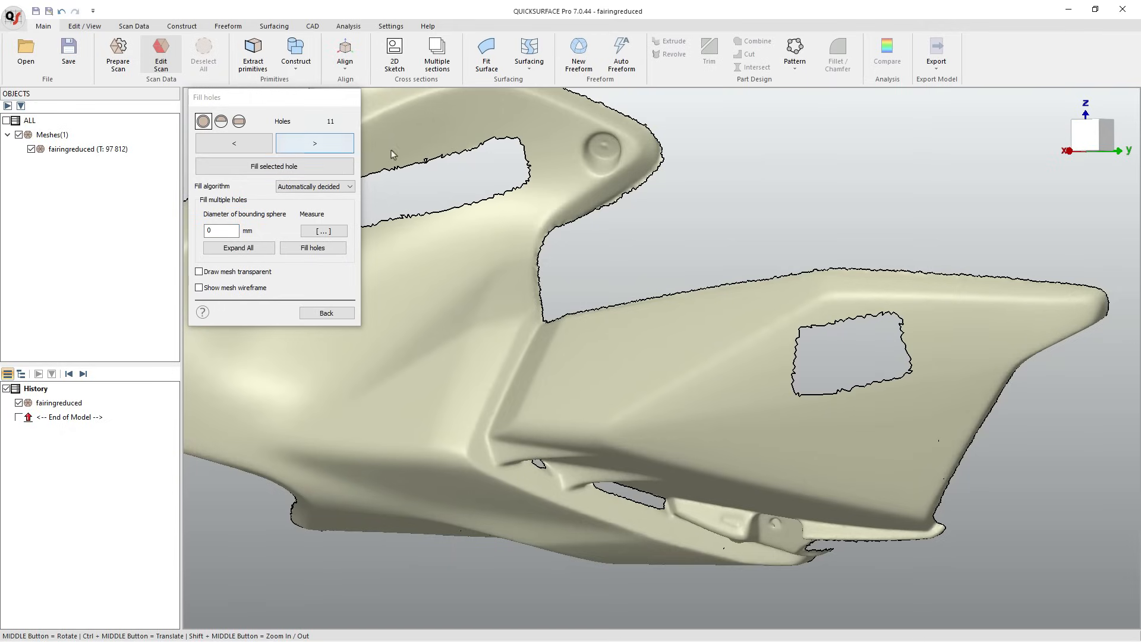
pyautogui.click(440, 161)
pyautogui.click(438, 99)
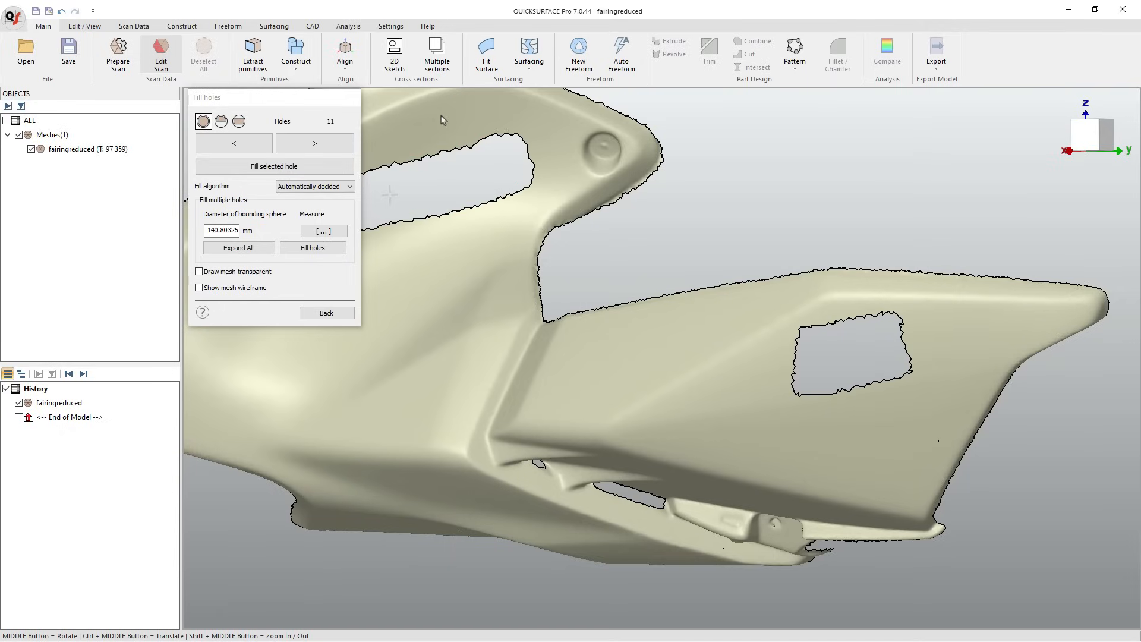
pyautogui.click(417, 166)
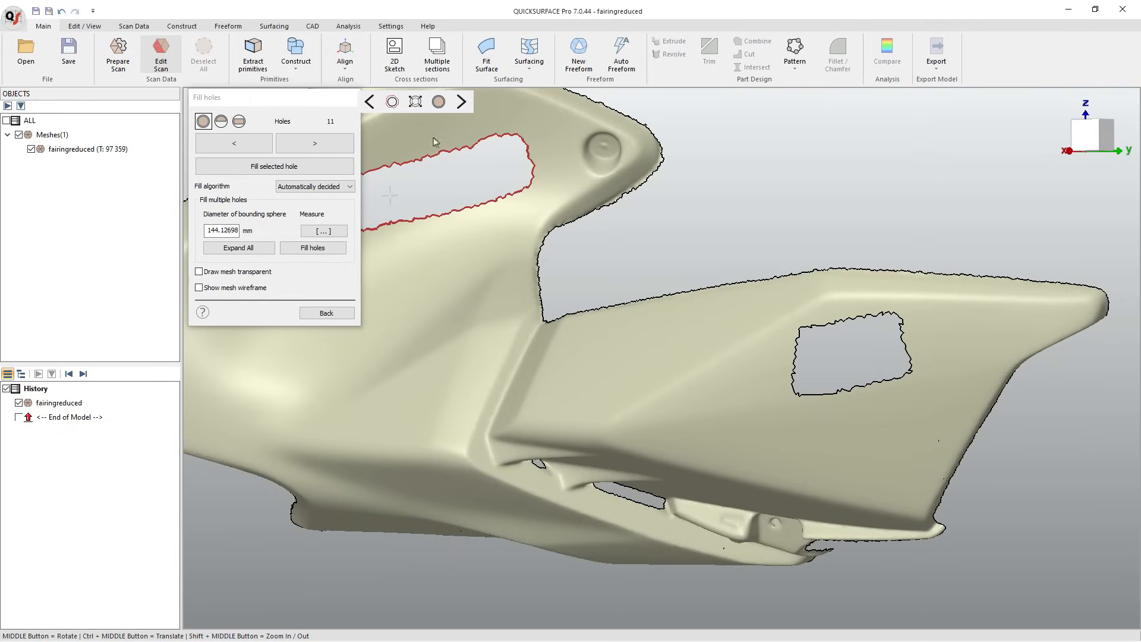
pyautogui.click(438, 106)
# Expand the edge of the hole left by the Z logo on the tail panel, fill it and finish hole filling
pyautogui.click(855, 327)
pyautogui.click(856, 318)
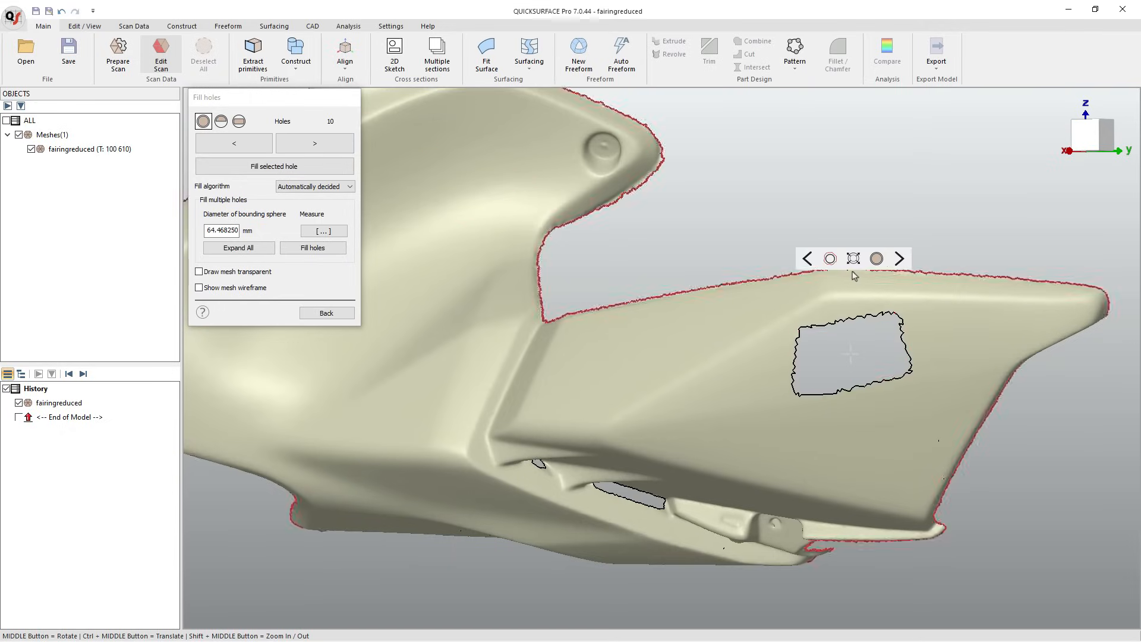
pyautogui.click(851, 257)
pyautogui.click(877, 321)
pyautogui.click(898, 253)
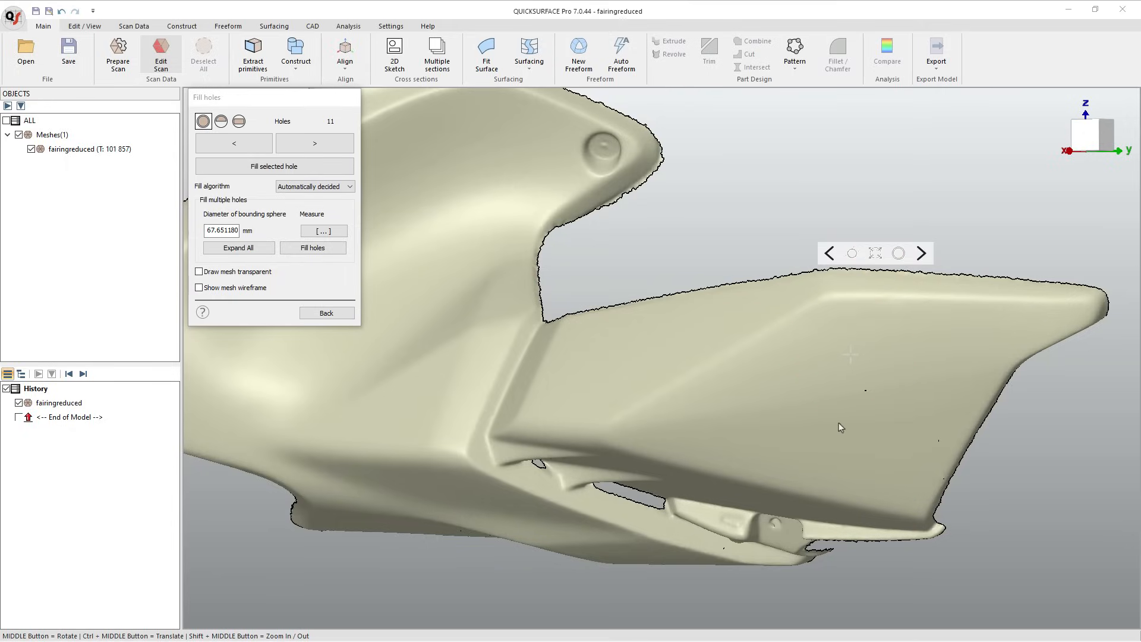
pyautogui.click(348, 315)
# Smooth the outer boundary of the fairing mesh and finish boundary editing
pyautogui.scroll(-3, 682, 289)
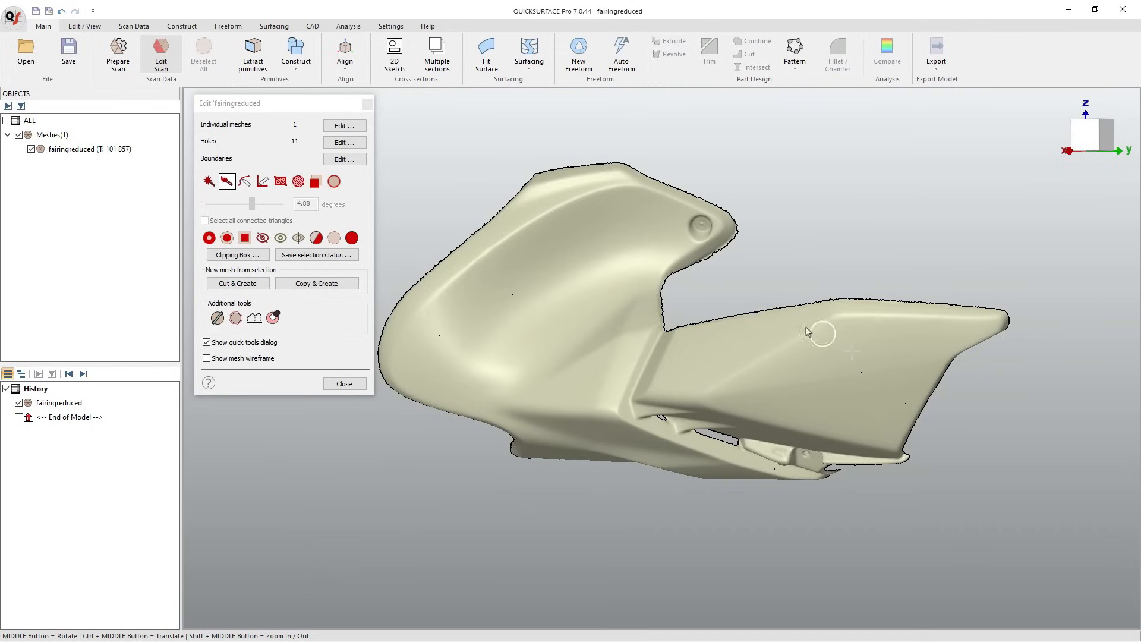
pyautogui.click(341, 159)
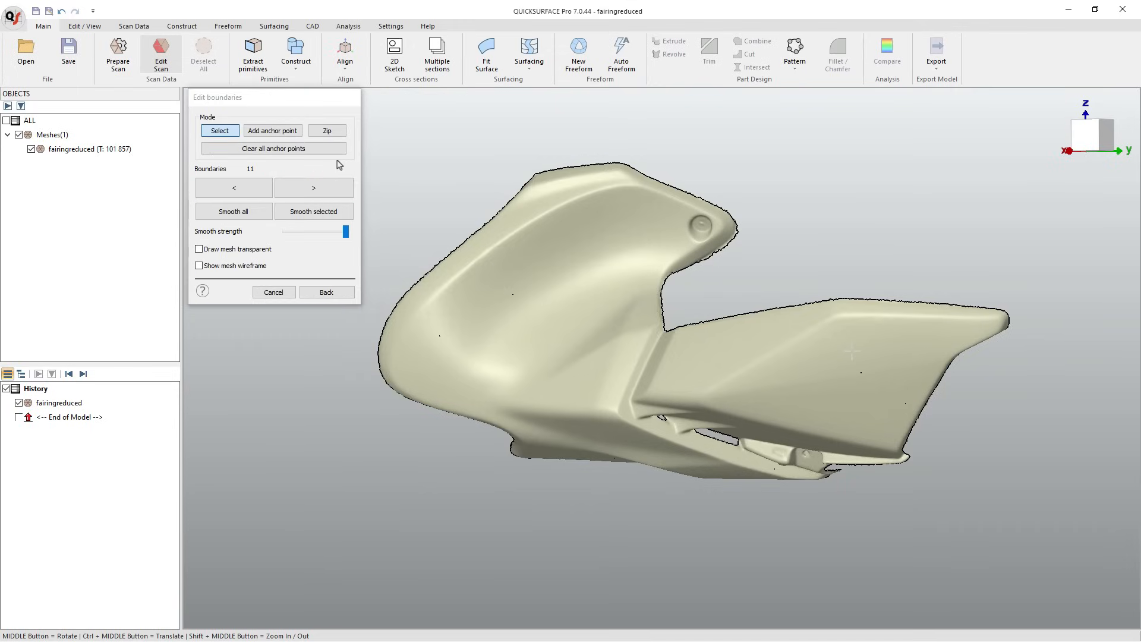
pyautogui.click(646, 172)
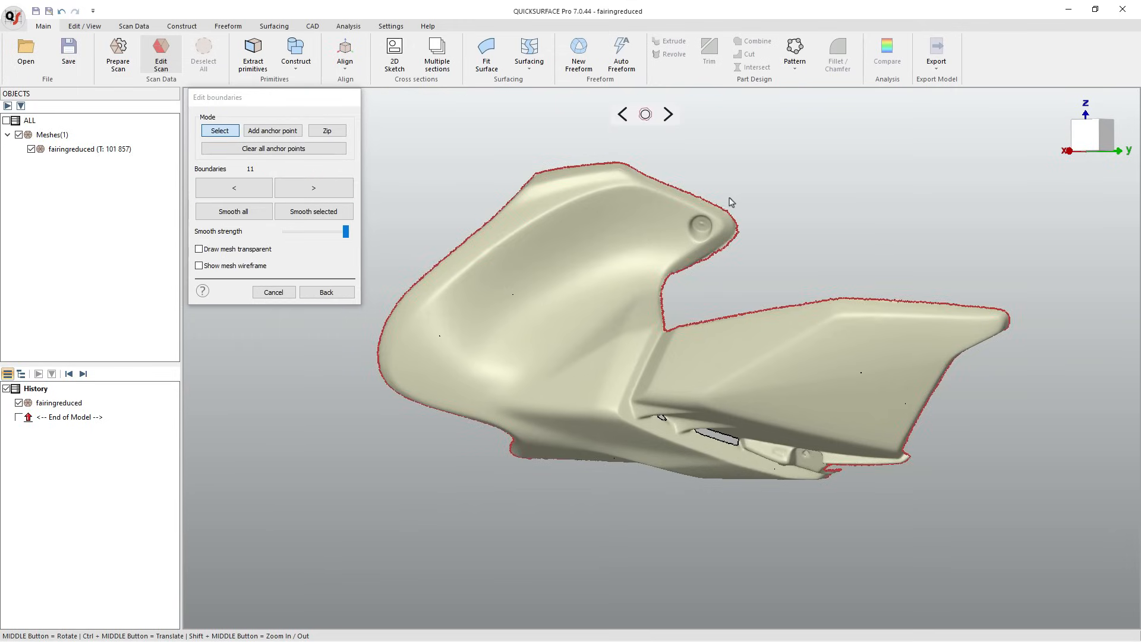
pyautogui.click(751, 247)
pyautogui.moveTo(742, 242); pyautogui.dragTo(726, 244, button='middle')
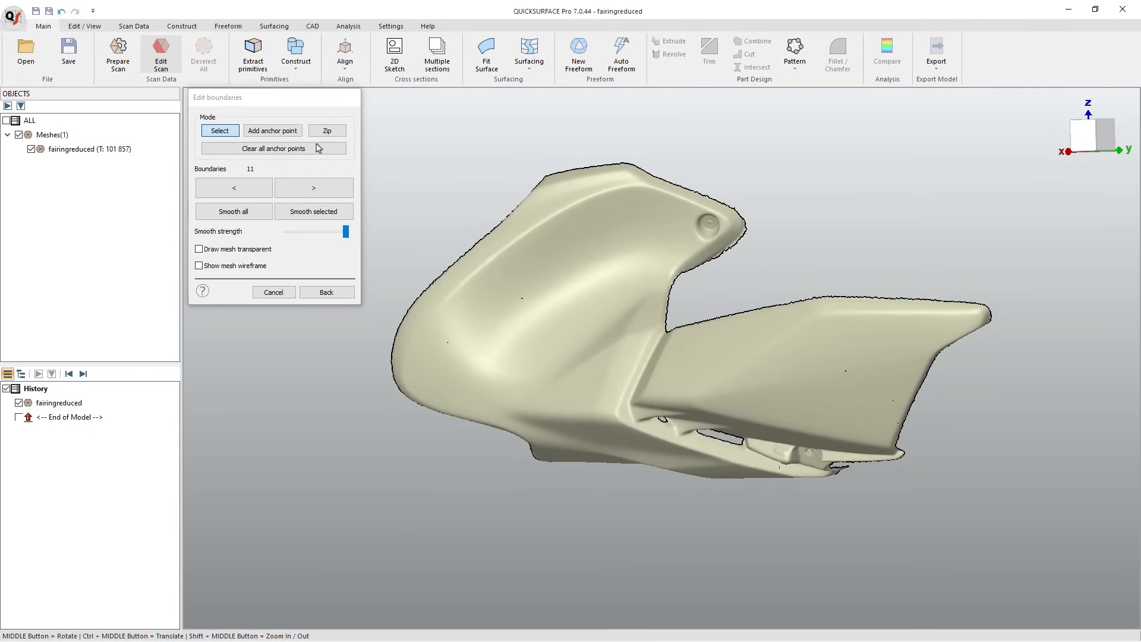
pyautogui.click(686, 179)
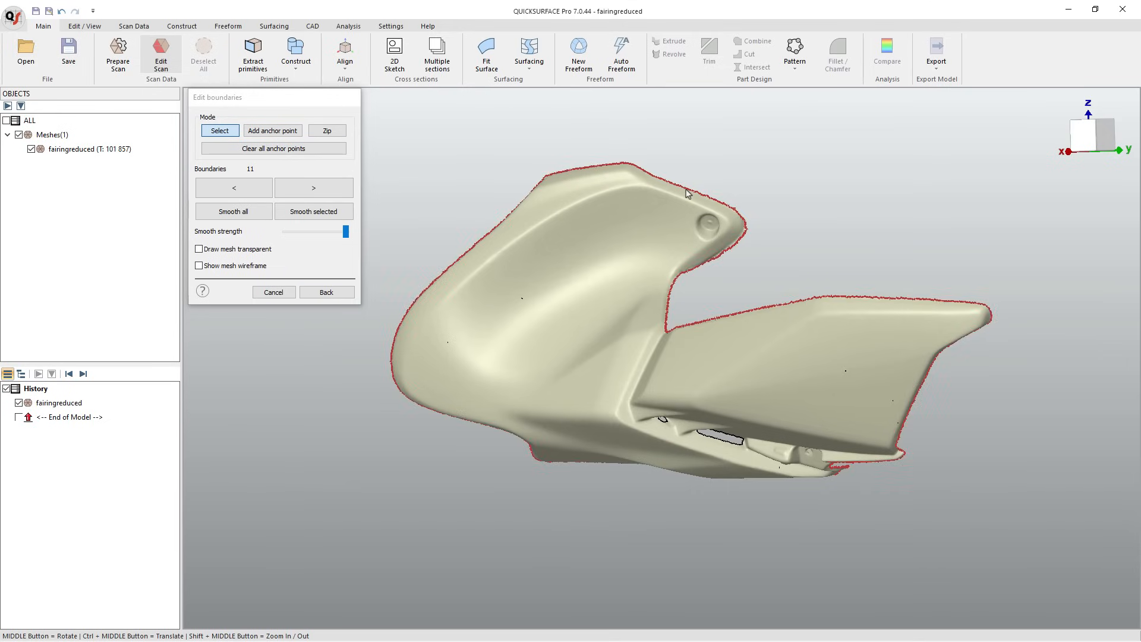
pyautogui.click(686, 129)
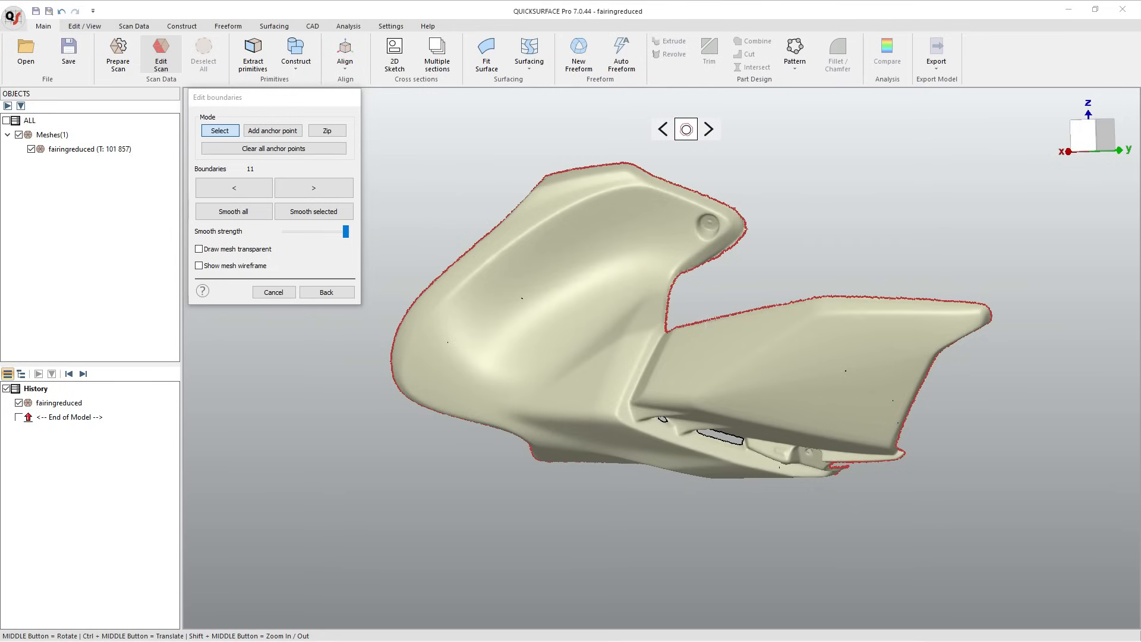
pyautogui.click(685, 129)
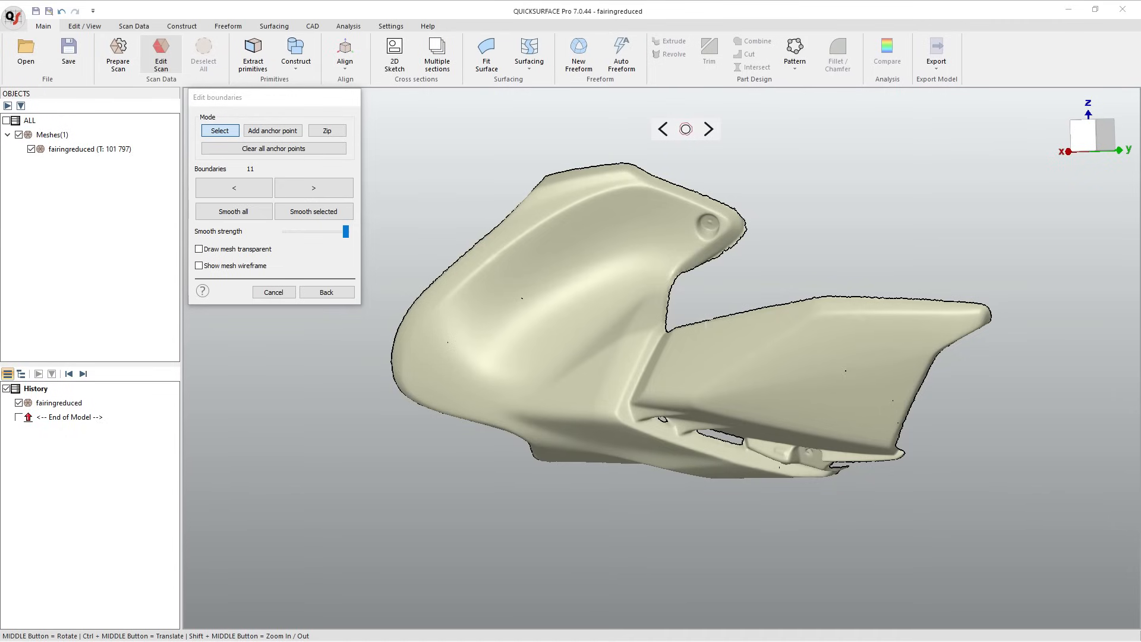
pyautogui.click(324, 292)
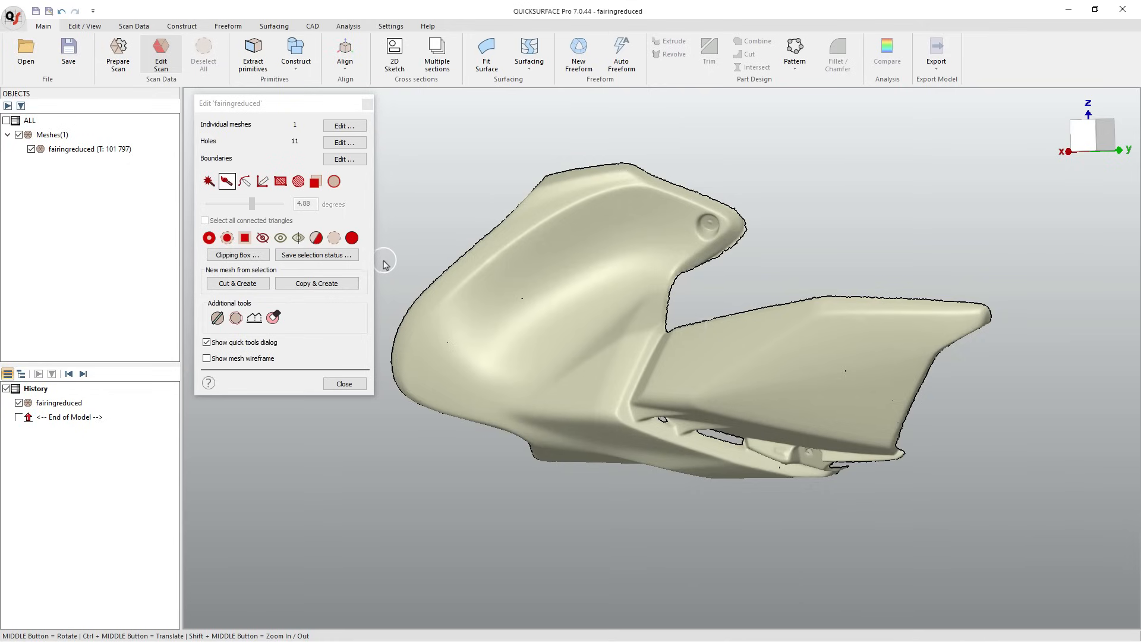
# Select the tail panel's triangles with the magic wand at 4.88 degrees and repeatedly shrink the selection away from the panel's edges
pyautogui.click(209, 182)
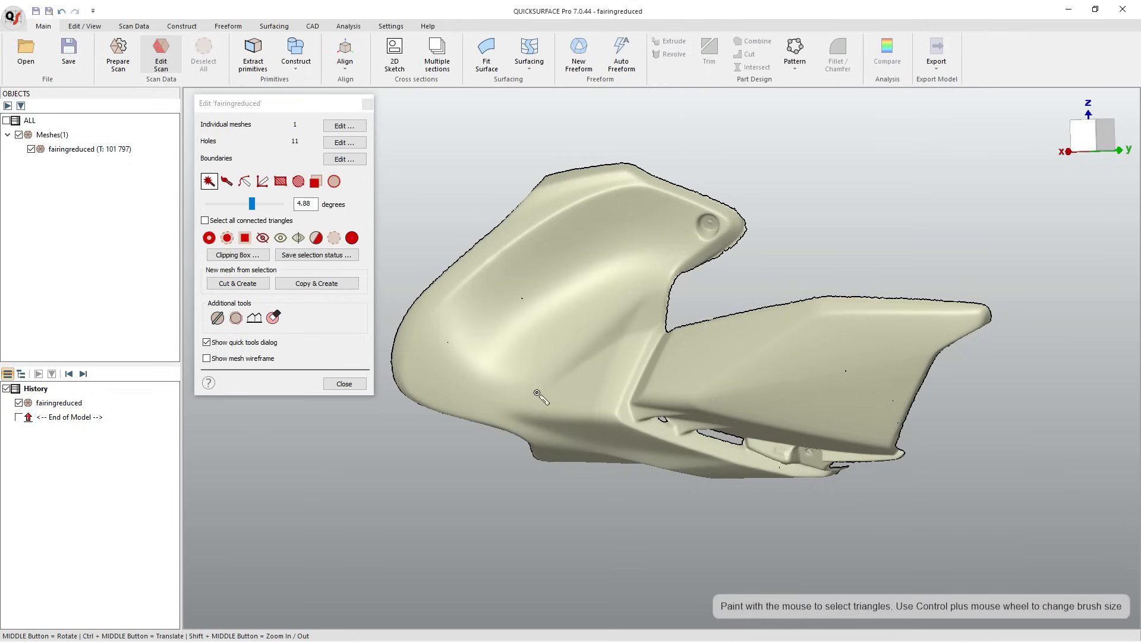
pyautogui.click(818, 347)
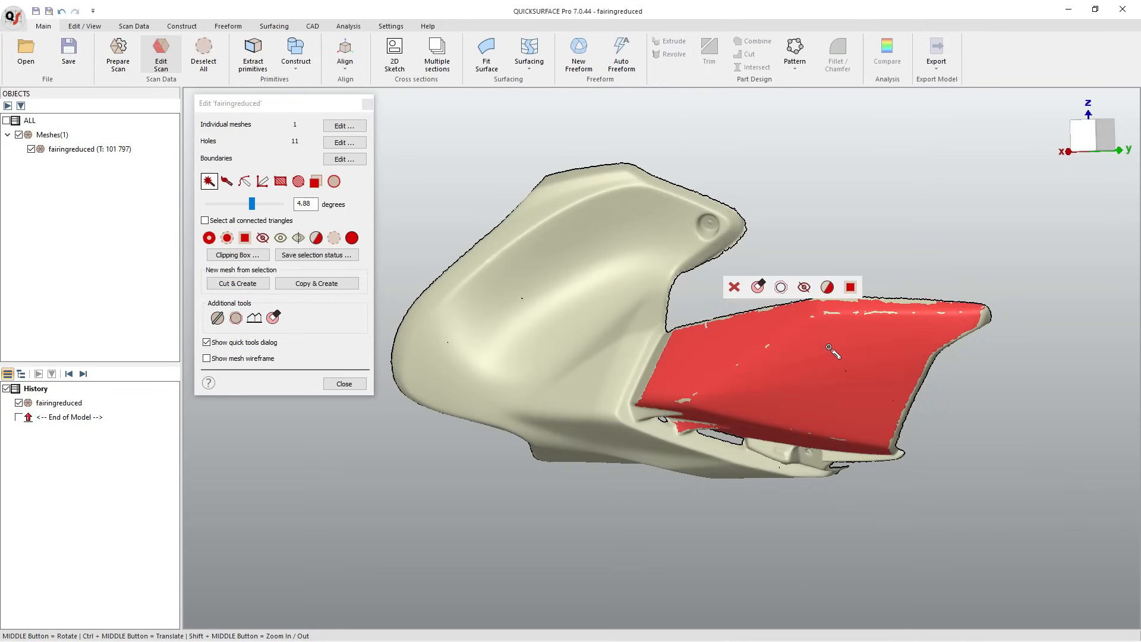
pyautogui.click(227, 238)
pyautogui.click(228, 240)
pyautogui.click(228, 241)
pyautogui.click(228, 240)
pyautogui.click(228, 240)
pyautogui.click(228, 241)
pyautogui.click(227, 240)
pyautogui.click(227, 240)
pyautogui.click(228, 240)
pyautogui.click(228, 241)
pyautogui.click(228, 241)
# Refine the tail panel selection with freehand selection, copy it into a new mesh and close scan editing
pyautogui.click(244, 181)
pyautogui.moveTo(680, 394)
pyautogui.mouseDown()
pyautogui.moveTo(773, 352)
pyautogui.moveTo(761, 355)
pyautogui.moveTo(817, 324)
pyautogui.moveTo(811, 315)
pyautogui.moveTo(956, 324)
pyautogui.moveTo(930, 346)
pyautogui.moveTo(882, 433)
pyautogui.moveTo(850, 442)
pyautogui.moveTo(774, 428)
pyautogui.mouseUp()
pyautogui.click(847, 372)
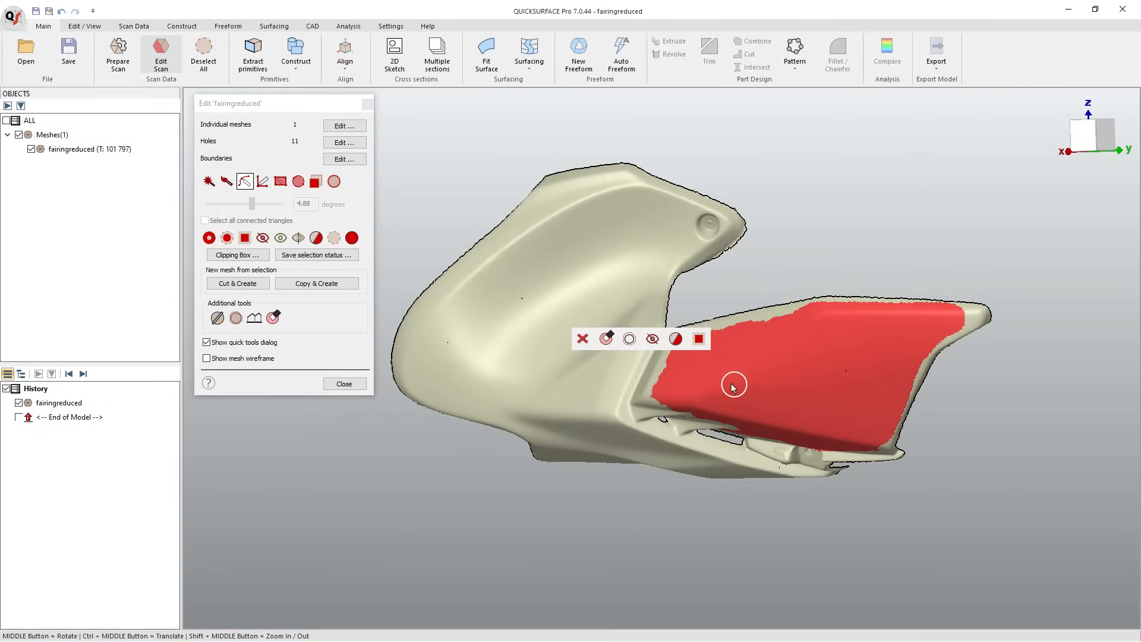
pyautogui.click(330, 286)
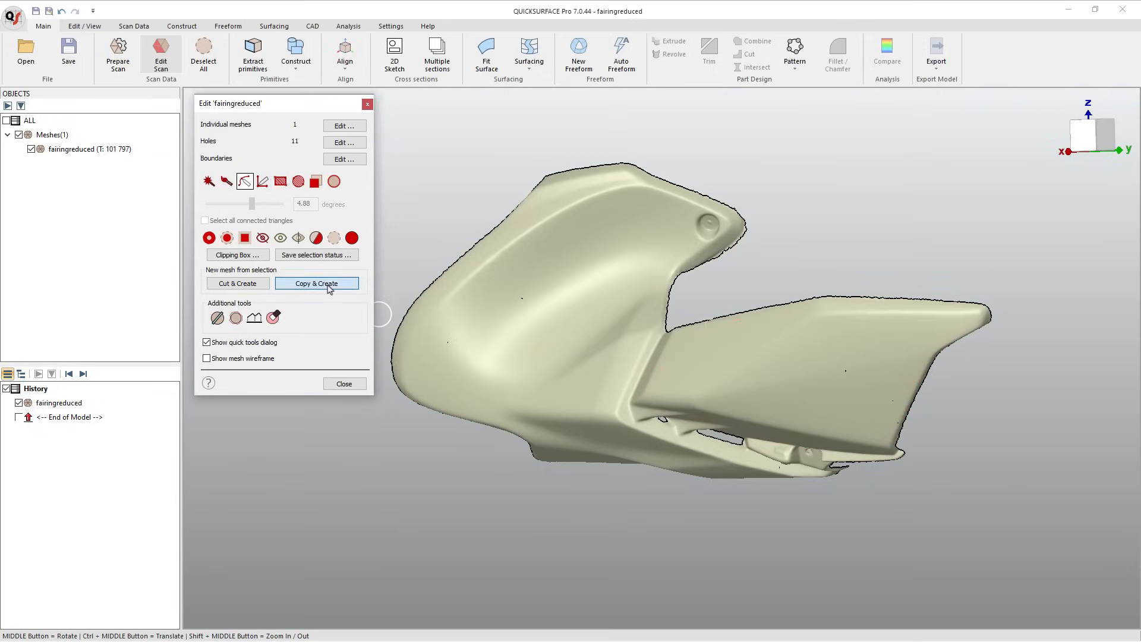
pyautogui.click(340, 385)
# View the copied tail panel mesh alone, show the full fairing mesh again and hide the copy
pyautogui.click(31, 149)
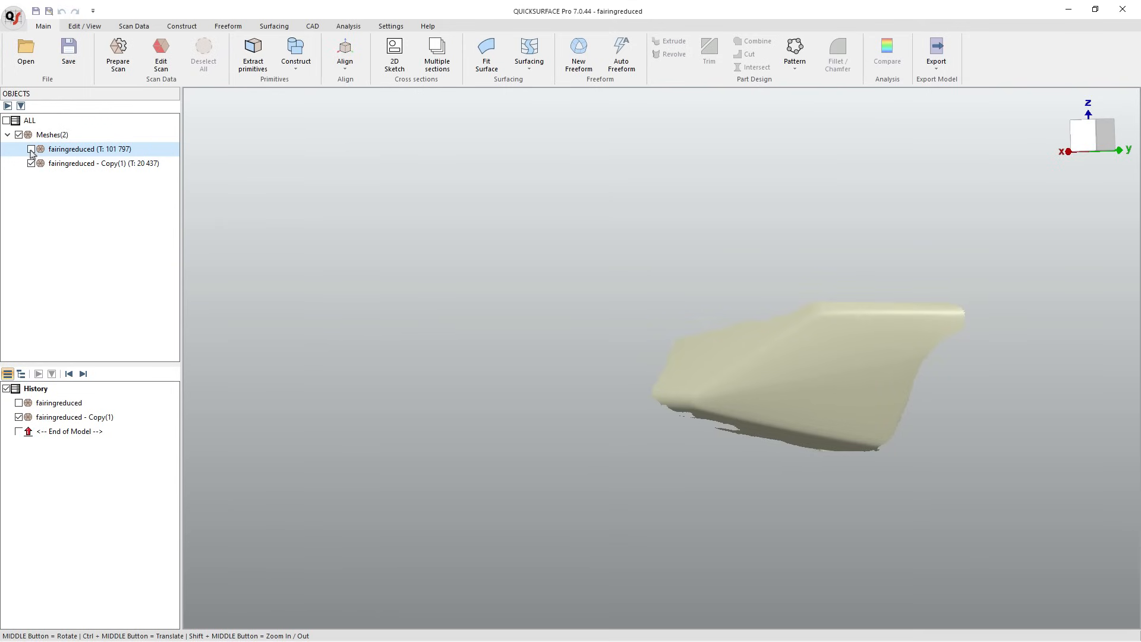
pyautogui.click(31, 149)
pyautogui.click(31, 163)
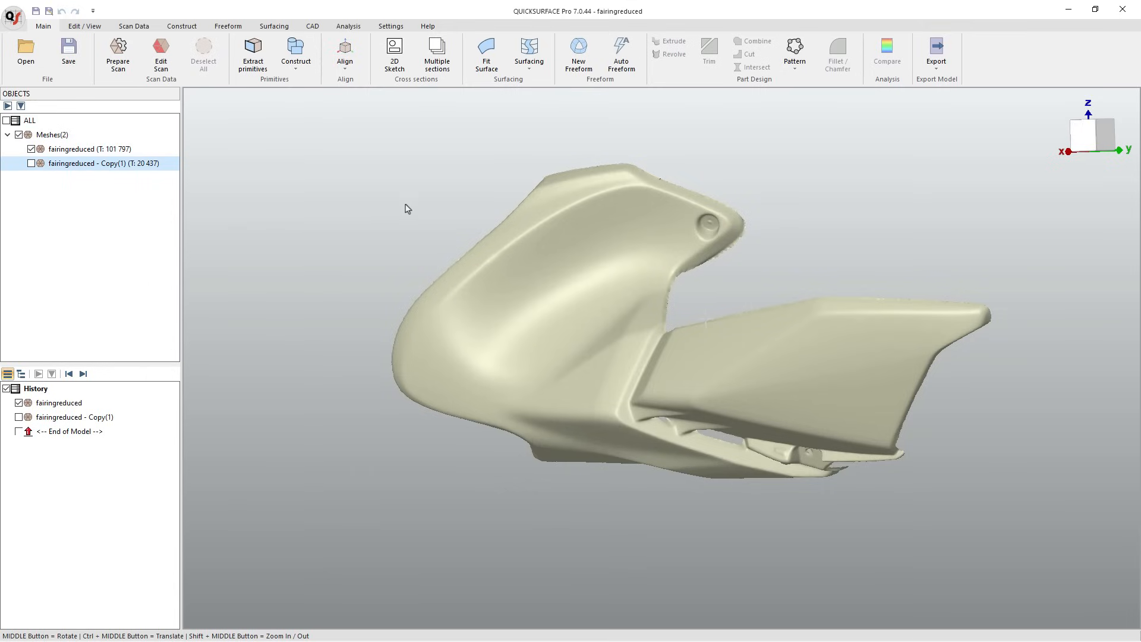
# Create a 2D sketch for an extruded surface from a horizontal section through the fairing mesh
pyautogui.click(396, 52)
pyautogui.moveTo(656, 325); pyautogui.dragTo(651, 397, button='middle')
pyautogui.click(357, 406)
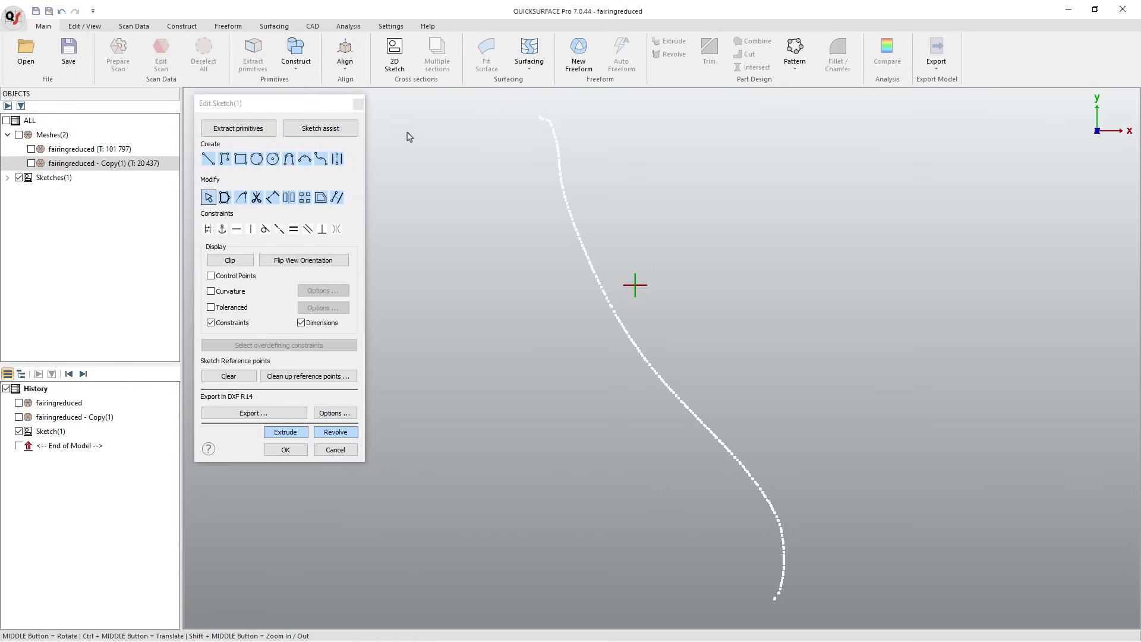
# Fit a curve along the section points with 0.1 mm target tolerance and accept the first sketch
pyautogui.click(250, 133)
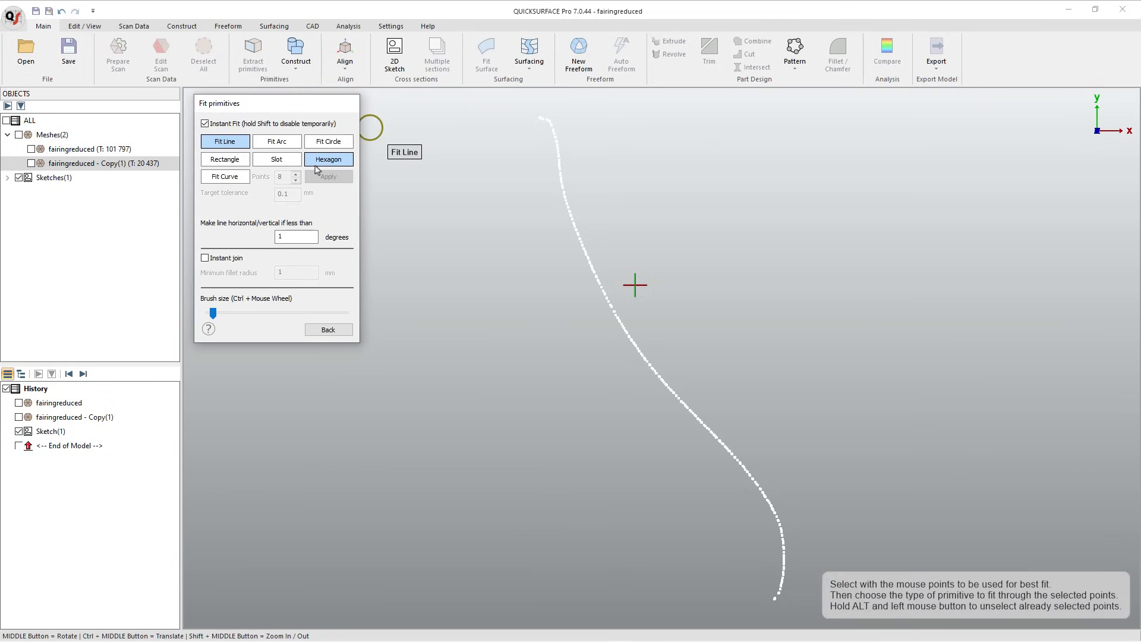
pyautogui.click(224, 177)
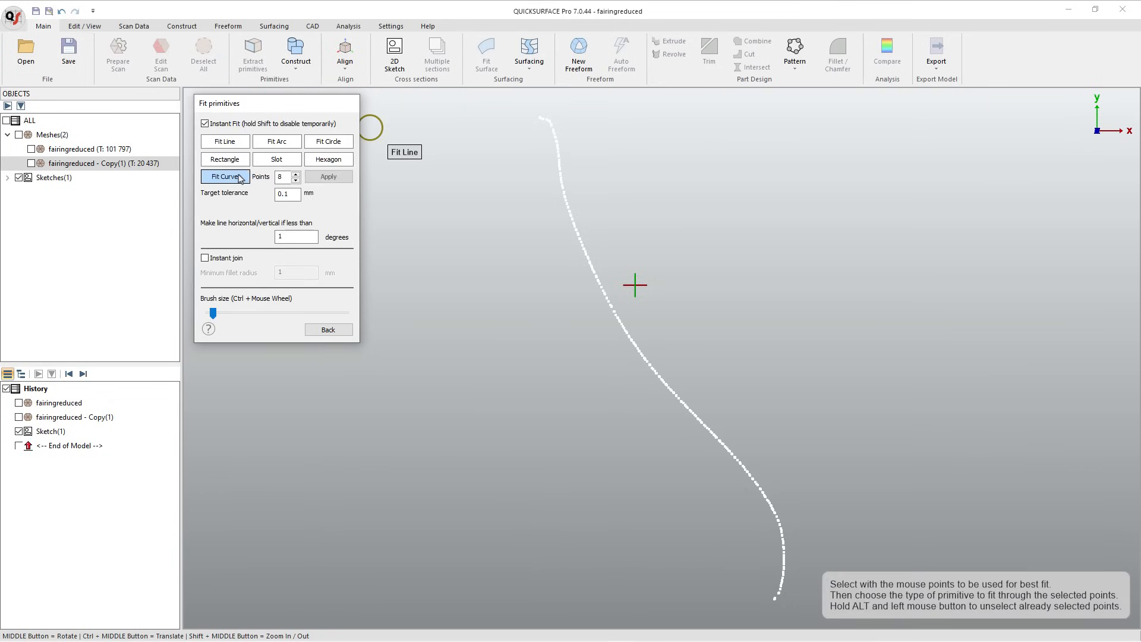
pyautogui.moveTo(548, 133)
pyautogui.mouseDown()
pyautogui.moveTo(613, 309)
pyautogui.moveTo(789, 534)
pyautogui.moveTo(785, 585)
pyautogui.mouseUp()
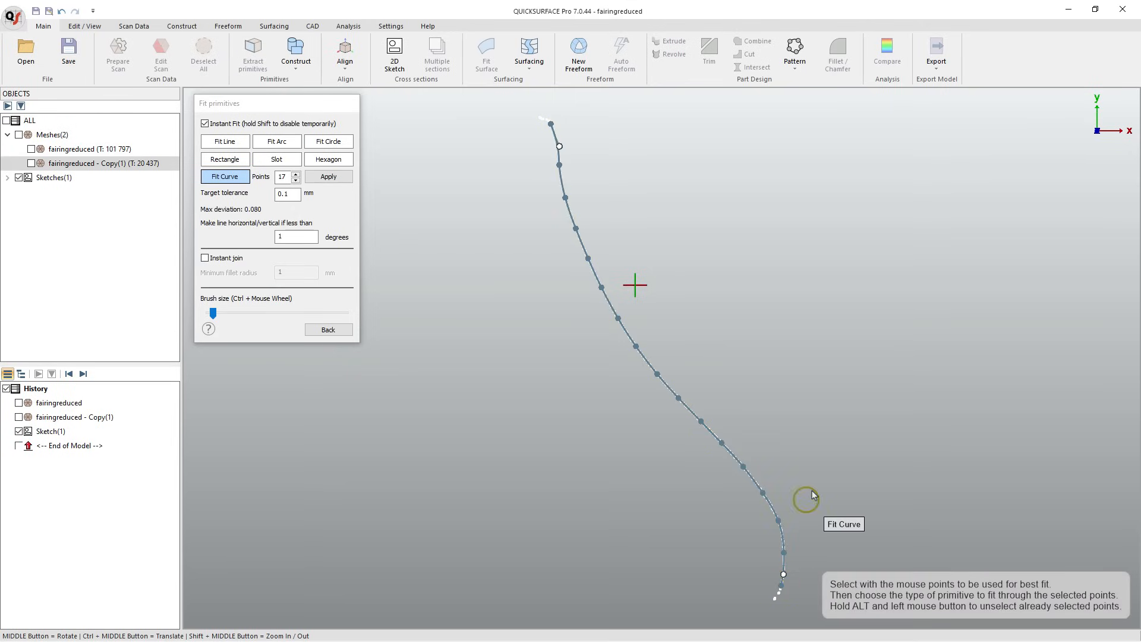
pyautogui.click(328, 330)
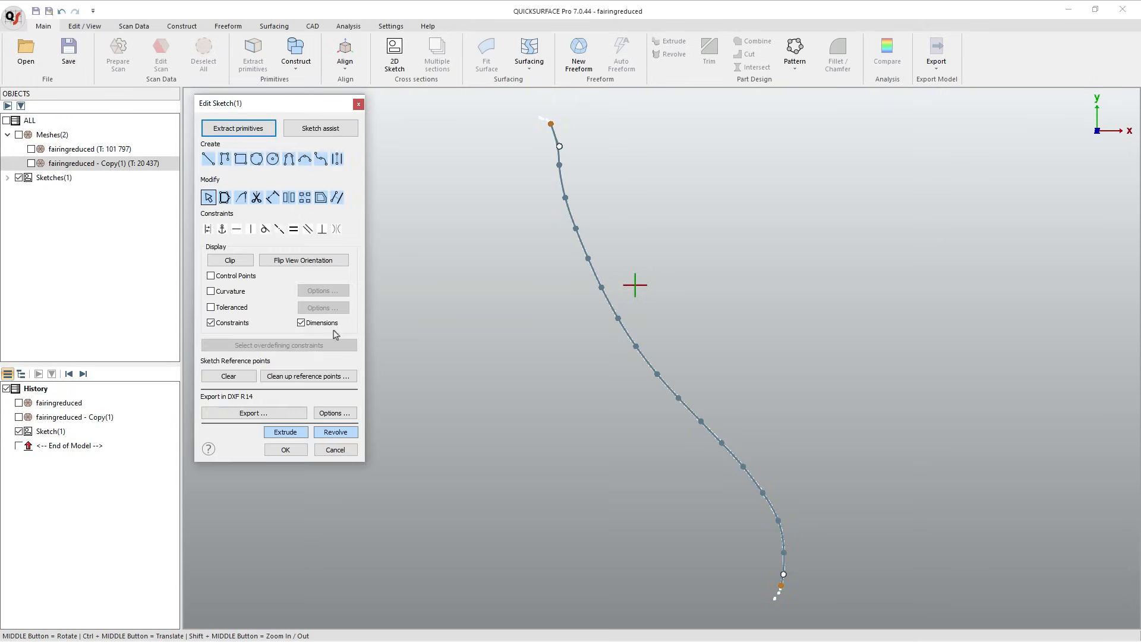
pyautogui.click(285, 450)
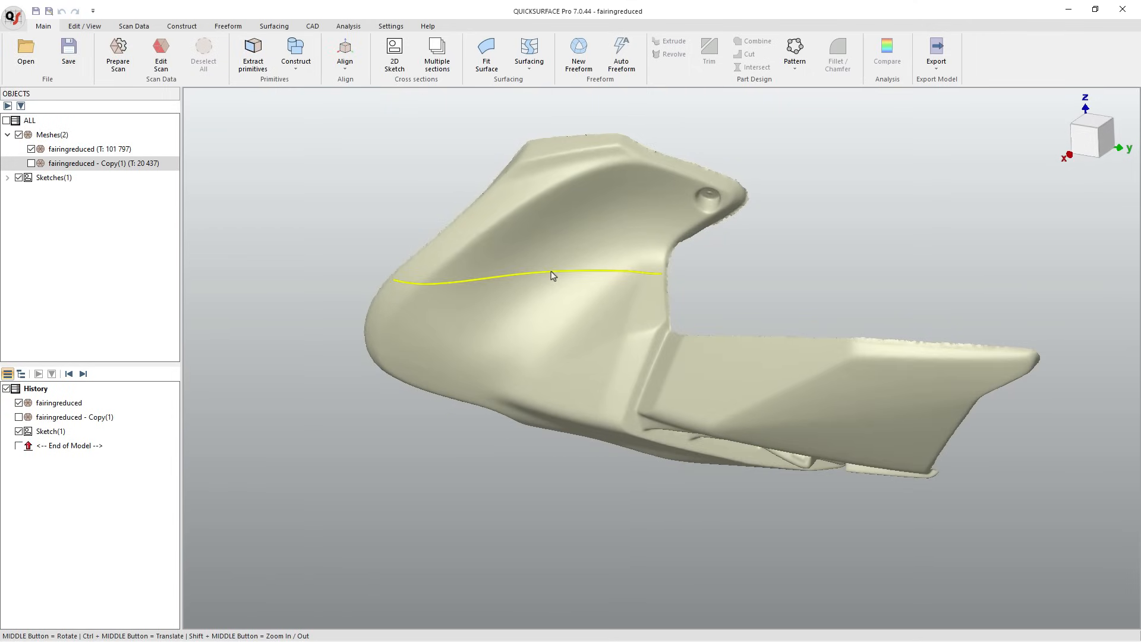
# Create a second section sketch parallel to the OXY plane at an offset of about 24.7 mm
pyautogui.click(532, 281)
pyautogui.click(428, 191)
pyautogui.click(395, 57)
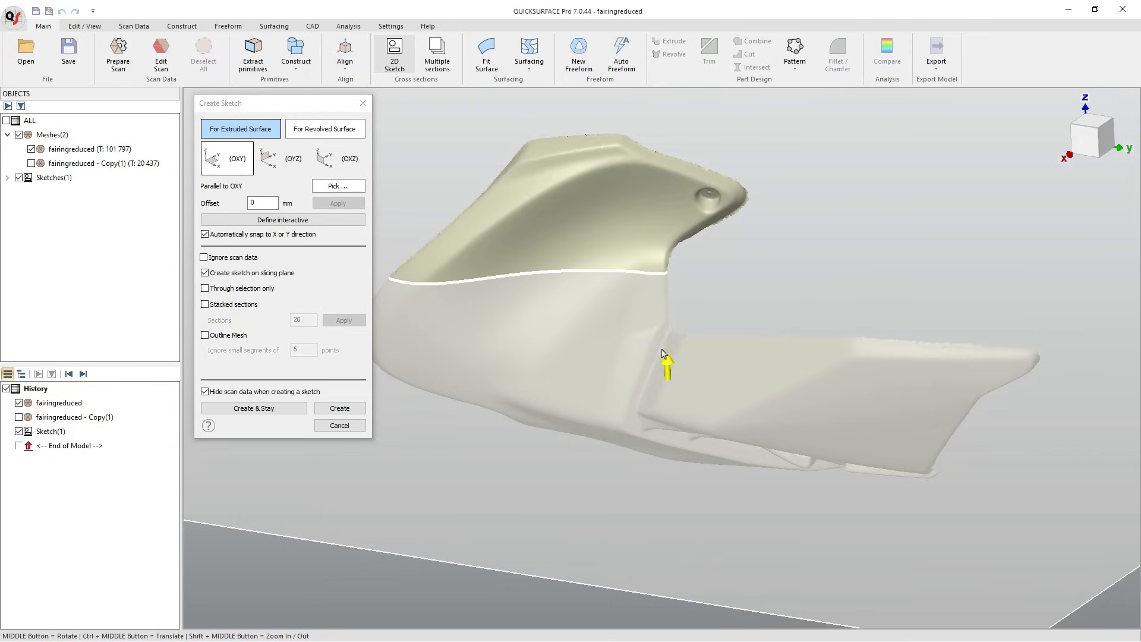
pyautogui.moveTo(668, 362); pyautogui.dragTo(666, 332)
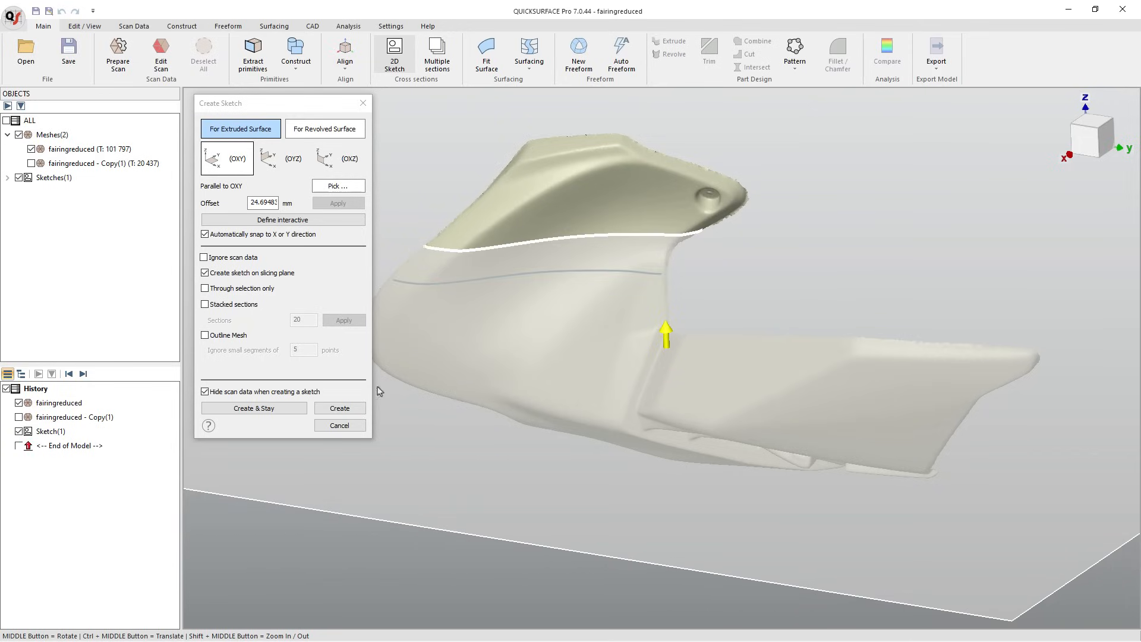
pyautogui.click(340, 408)
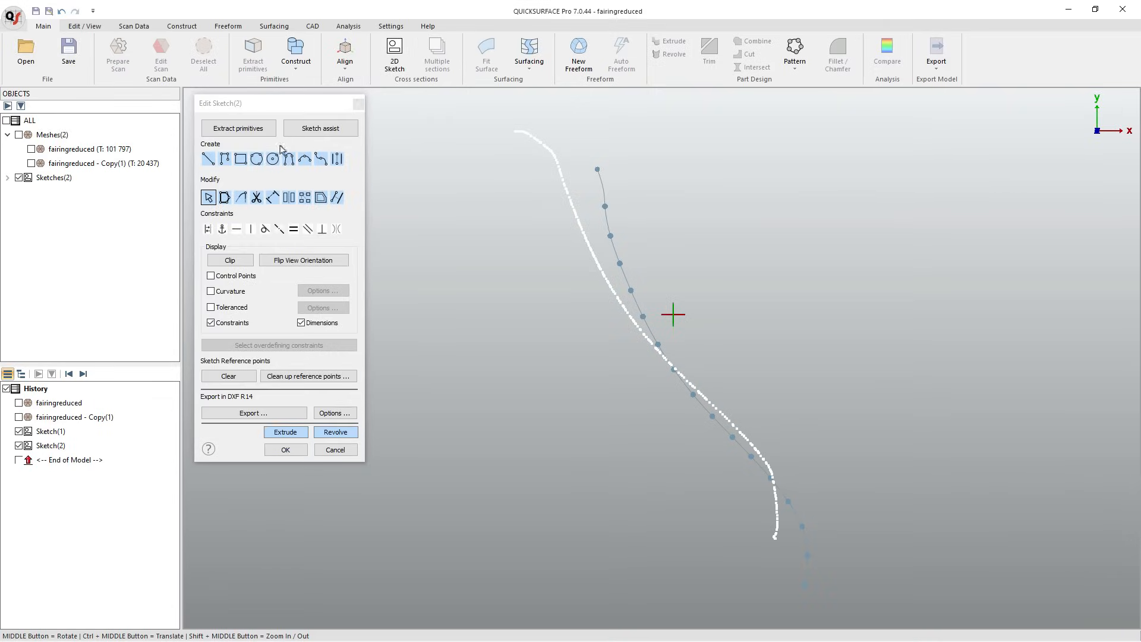
# Fit a curve through the second section's points with 0.1 mm target tolerance and accept the sketch
pyautogui.click(238, 128)
pyautogui.moveTo(534, 143)
pyautogui.mouseDown()
pyautogui.moveTo(561, 173)
pyautogui.moveTo(618, 314)
pyautogui.moveTo(762, 450)
pyautogui.moveTo(777, 535)
pyautogui.mouseUp()
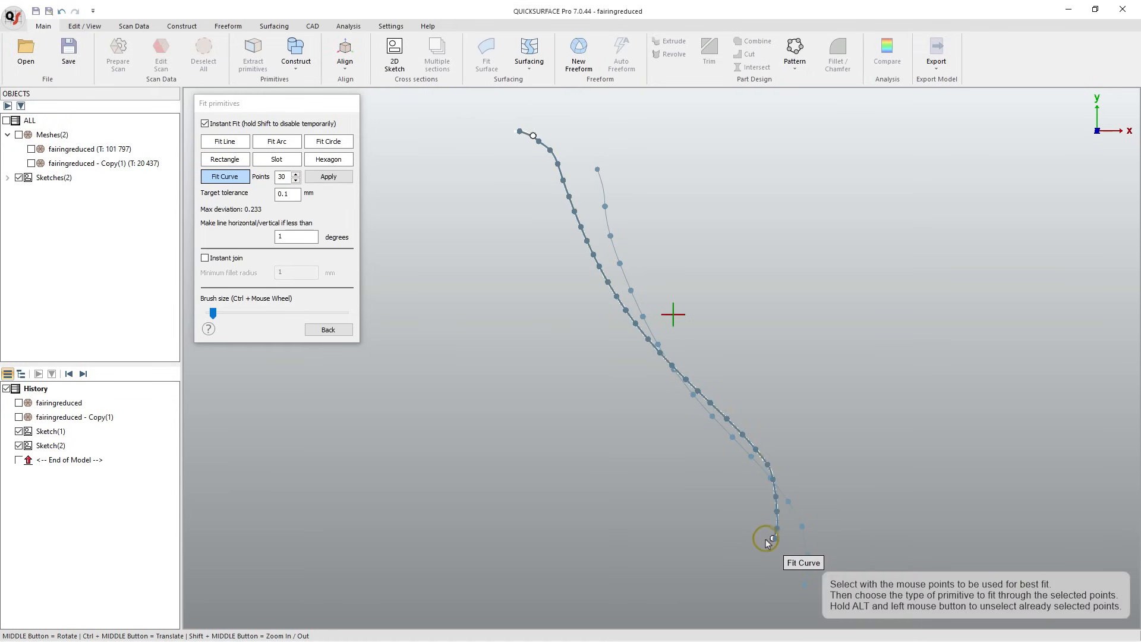
pyautogui.click(336, 332)
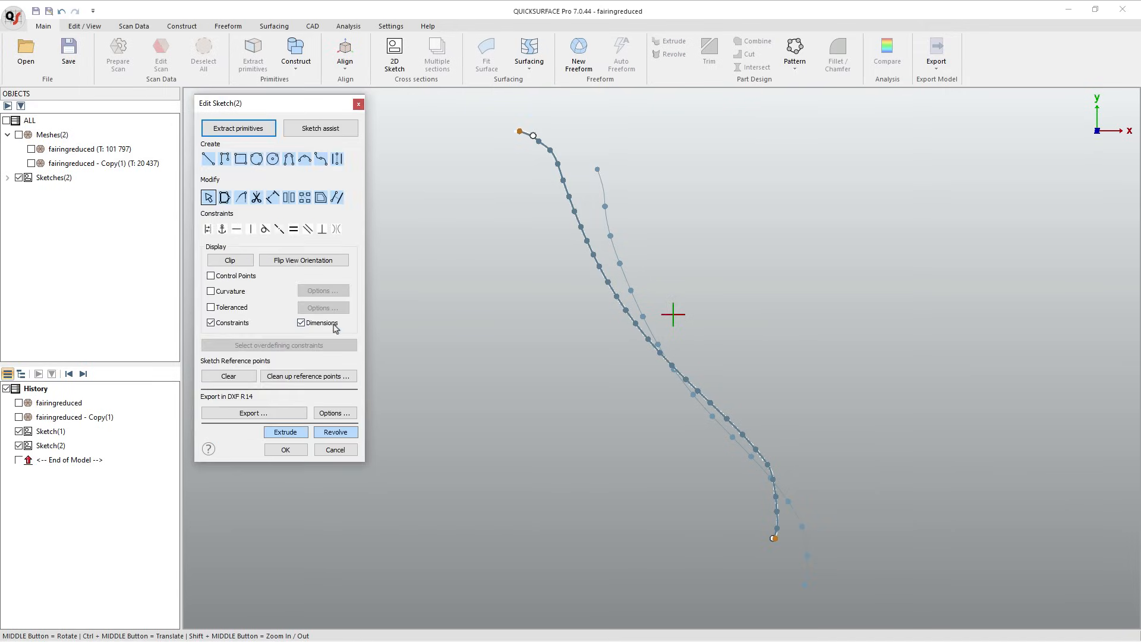
pyautogui.click(286, 450)
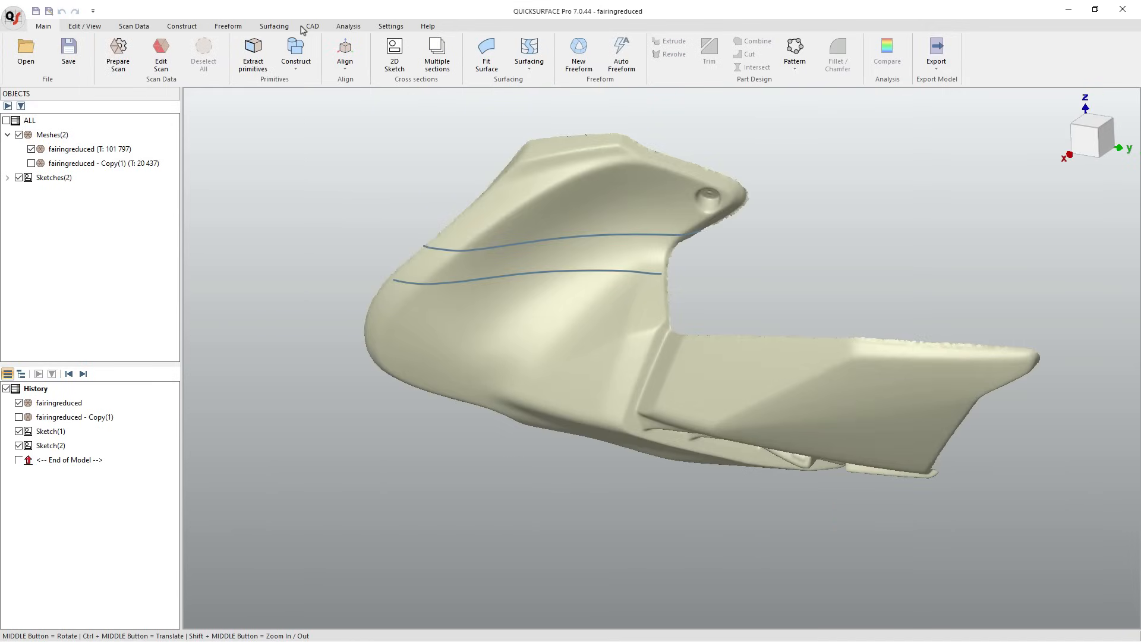
# Loft a surface between the two section curves on the fairing, keeping auto twist and centripetal approximation
pyautogui.click(277, 27)
pyautogui.click(109, 58)
pyautogui.click(542, 273)
pyautogui.click(544, 240)
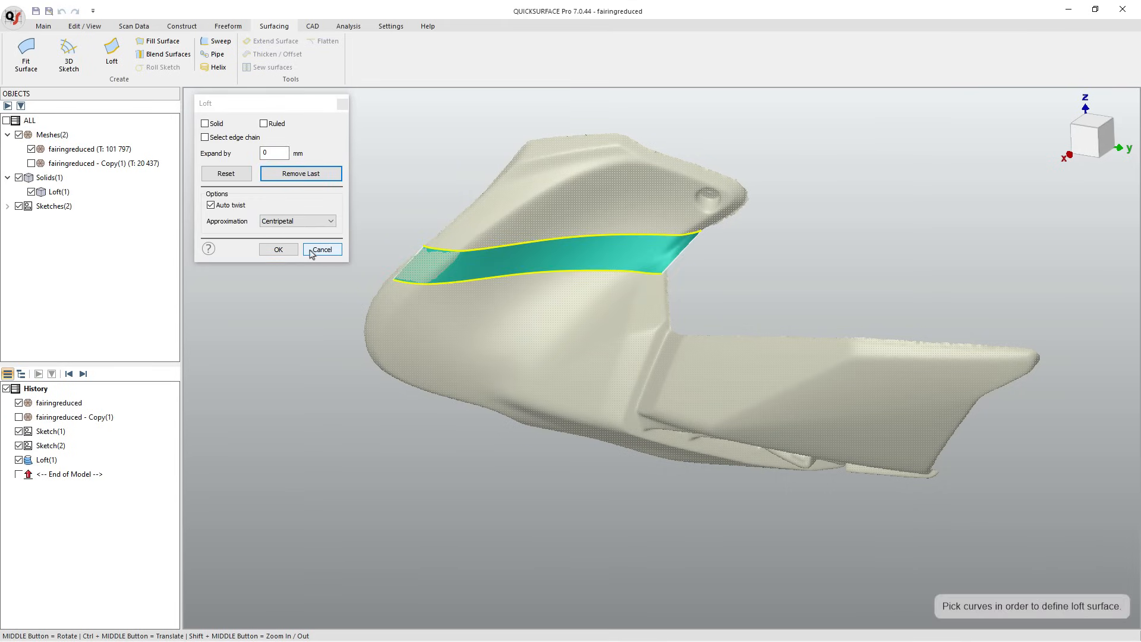
pyautogui.click(287, 250)
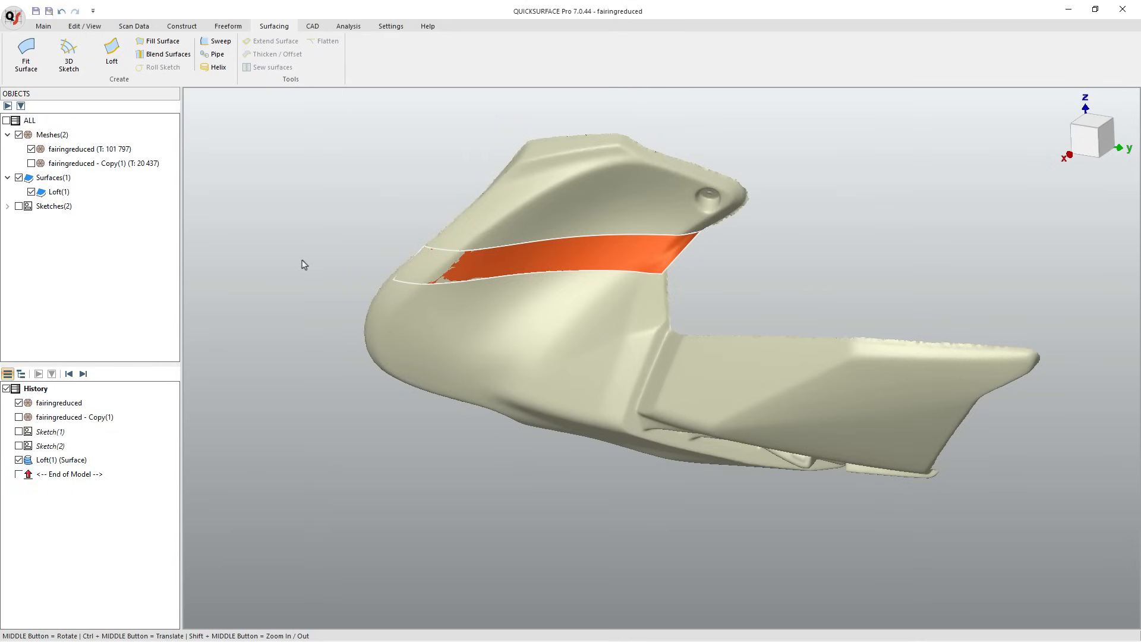
# Hide the loft and create an Auto Freeform surface over the fairing mesh using the Basic algorithm and Medium quad count
pyautogui.click(32, 192)
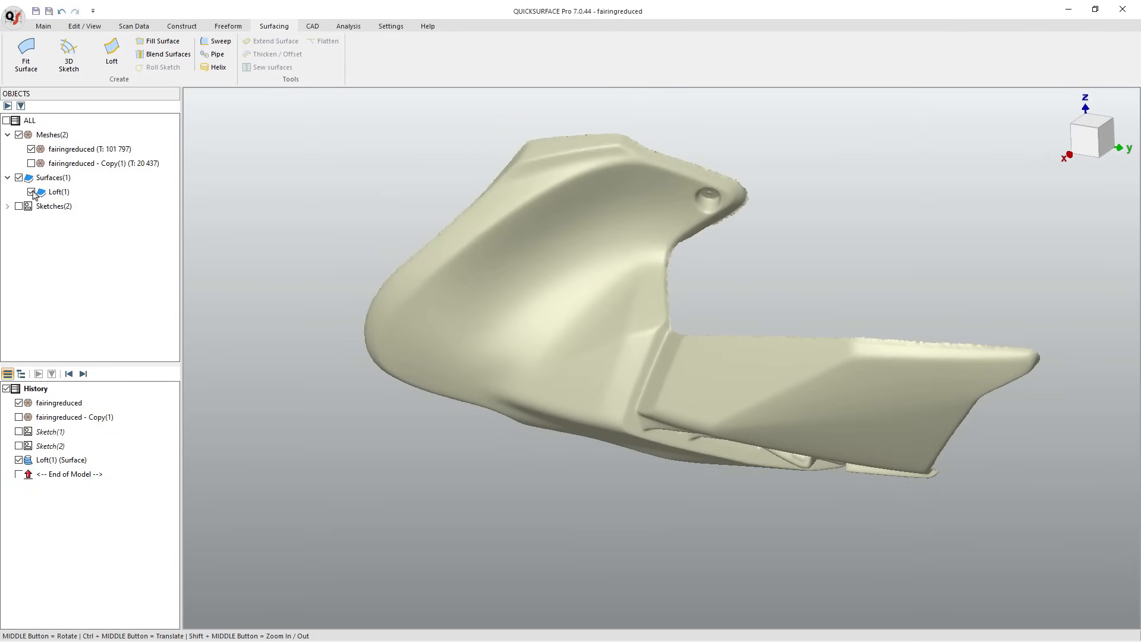
pyautogui.click(42, 26)
pyautogui.click(621, 56)
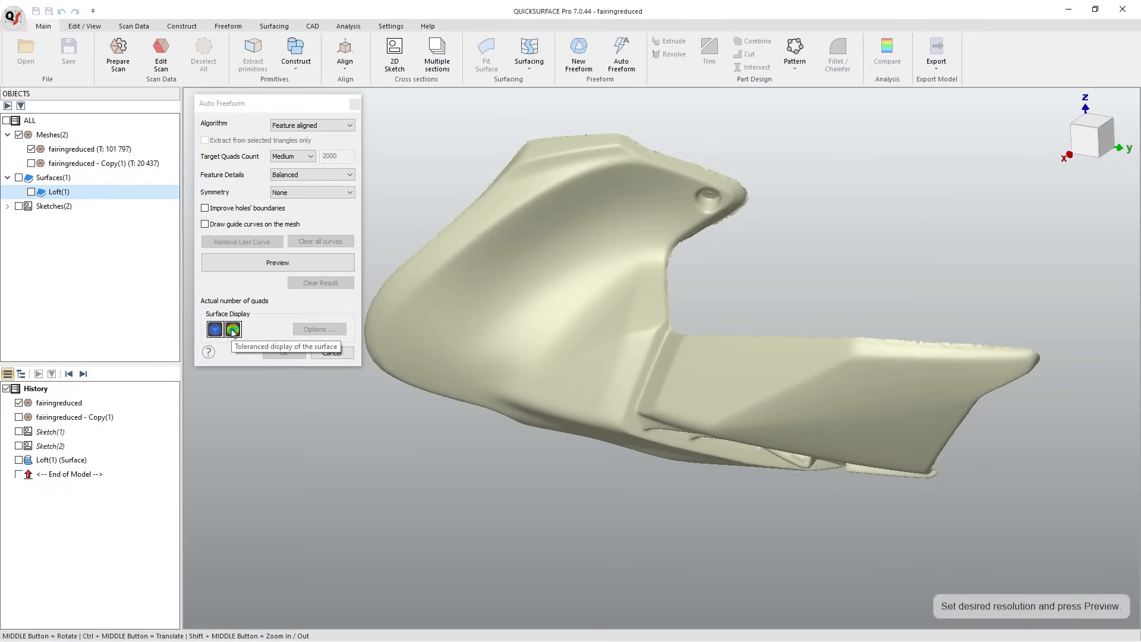
pyautogui.click(330, 129)
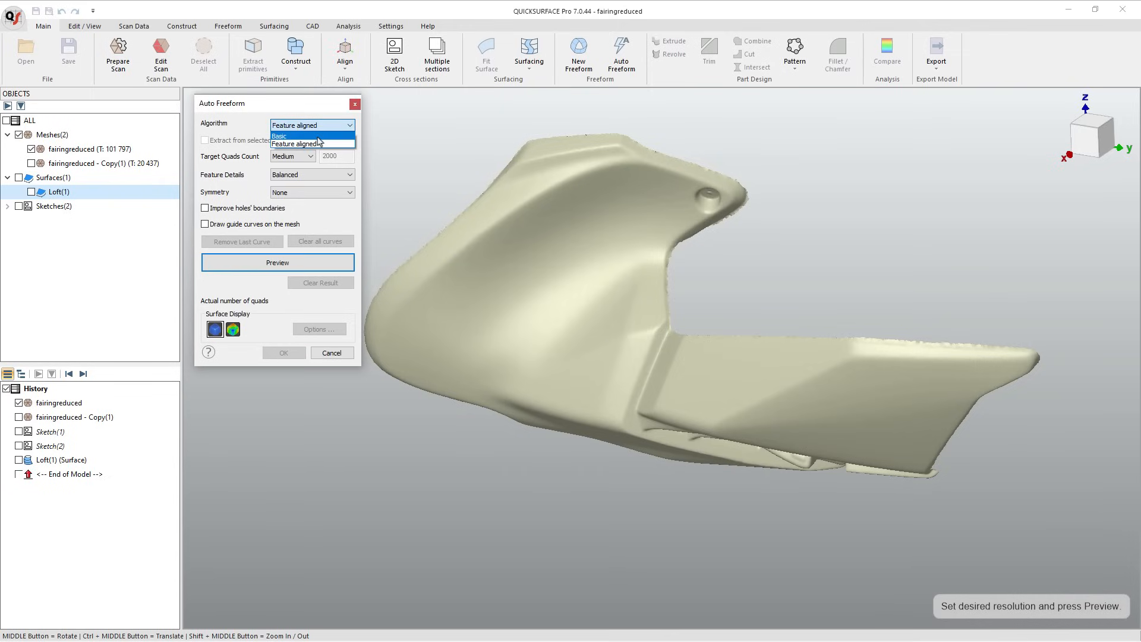
pyautogui.click(279, 136)
pyautogui.click(311, 263)
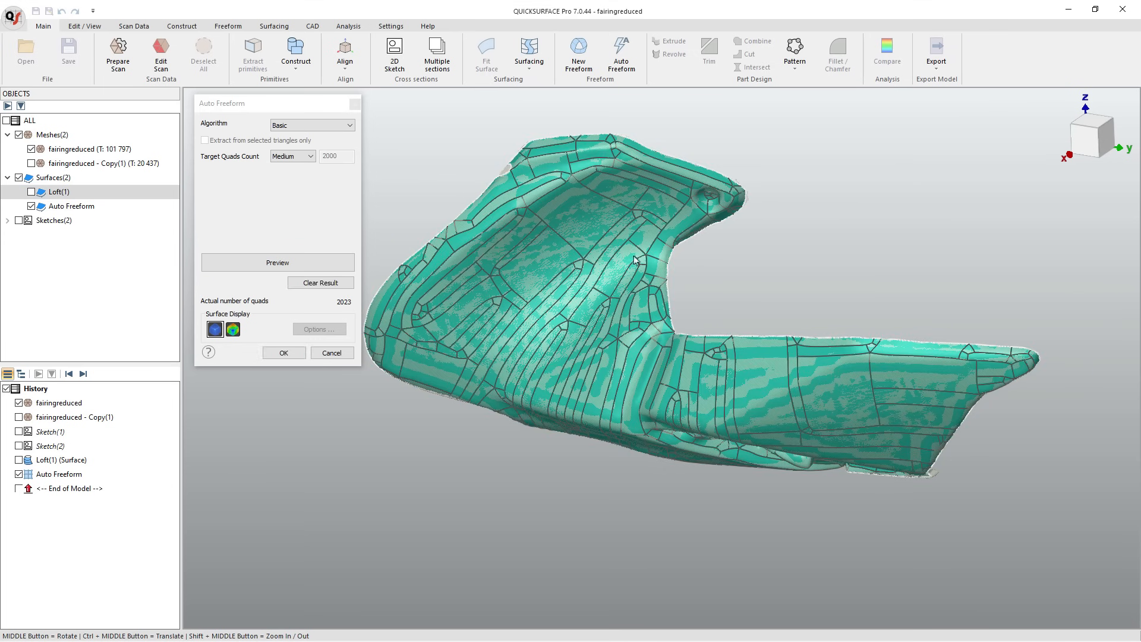
pyautogui.click(293, 353)
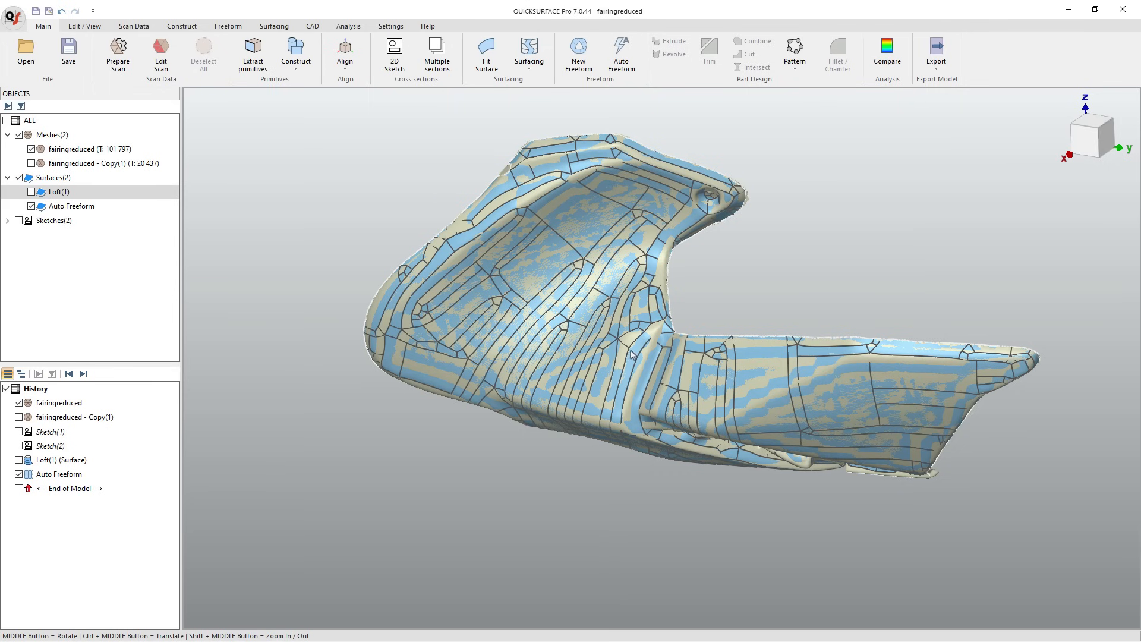
# Open the Basic Auto Freeform surface for editing, inspect its control points, and close the editor
pyautogui.doubleClick(31, 477)
pyautogui.moveTo(722, 401); pyautogui.dragTo(649, 237, button='middle')
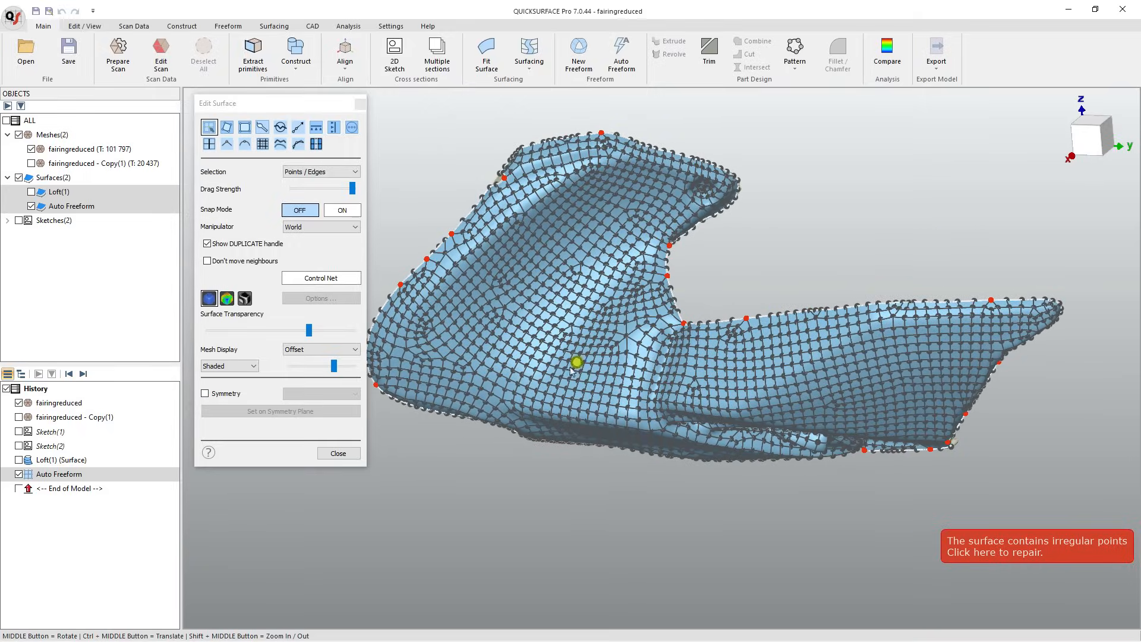
pyautogui.click(338, 453)
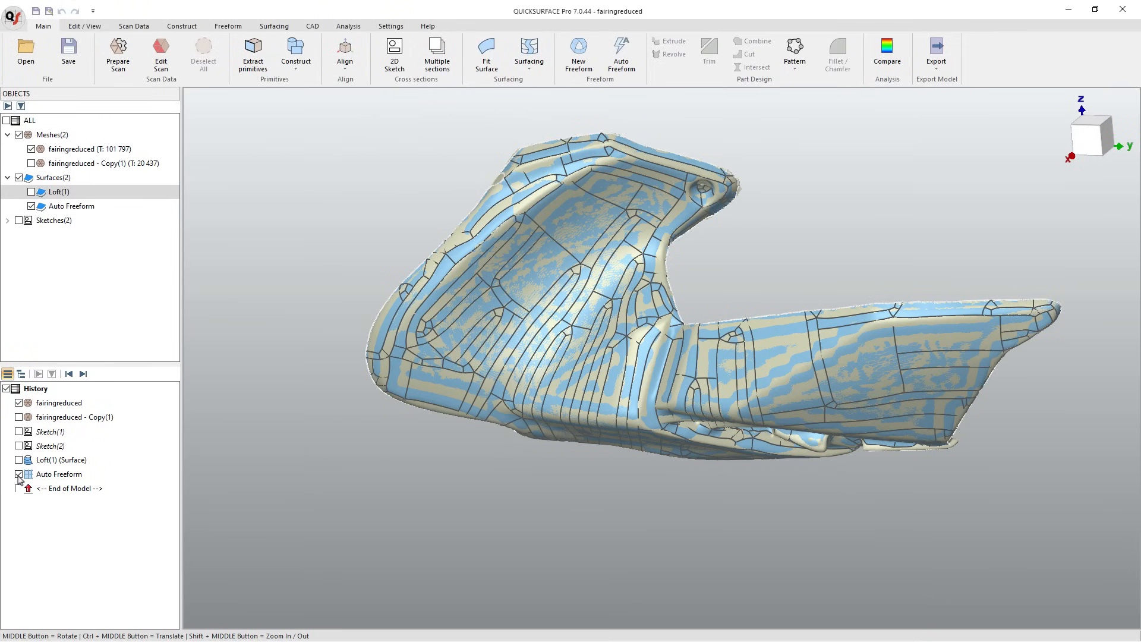
# Hide the Basic freeform surface and preview a Feature aligned Auto Freeform with Fine quad count, Balanced details and improved hole boundaries
pyautogui.click(32, 206)
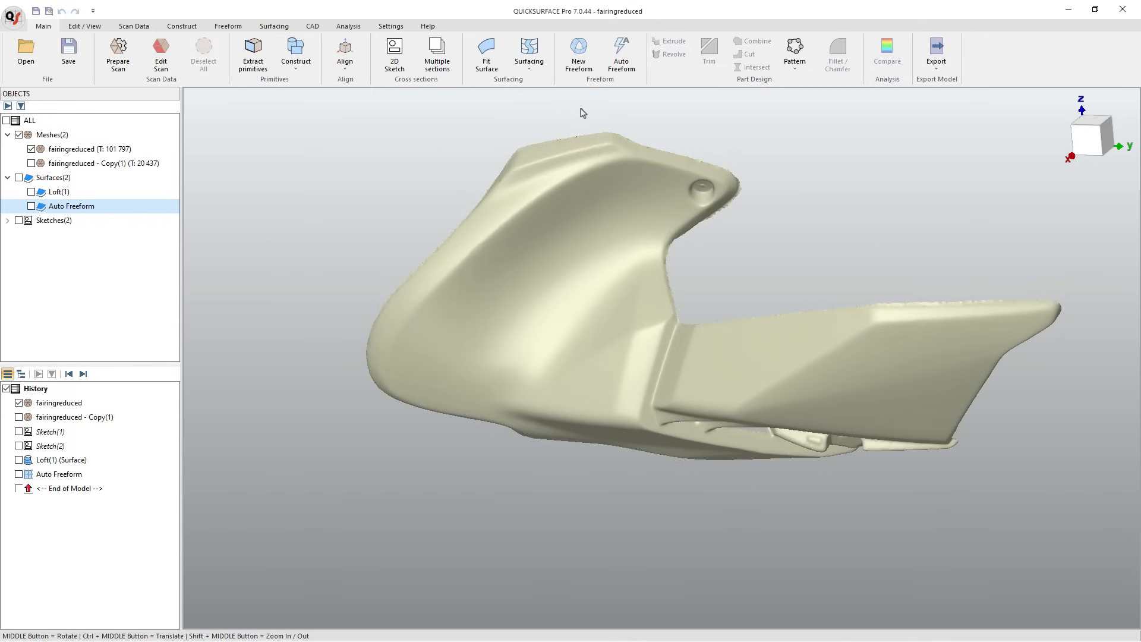
pyautogui.click(622, 56)
pyautogui.click(327, 125)
pyautogui.click(310, 134)
pyautogui.click(311, 156)
pyautogui.click(289, 183)
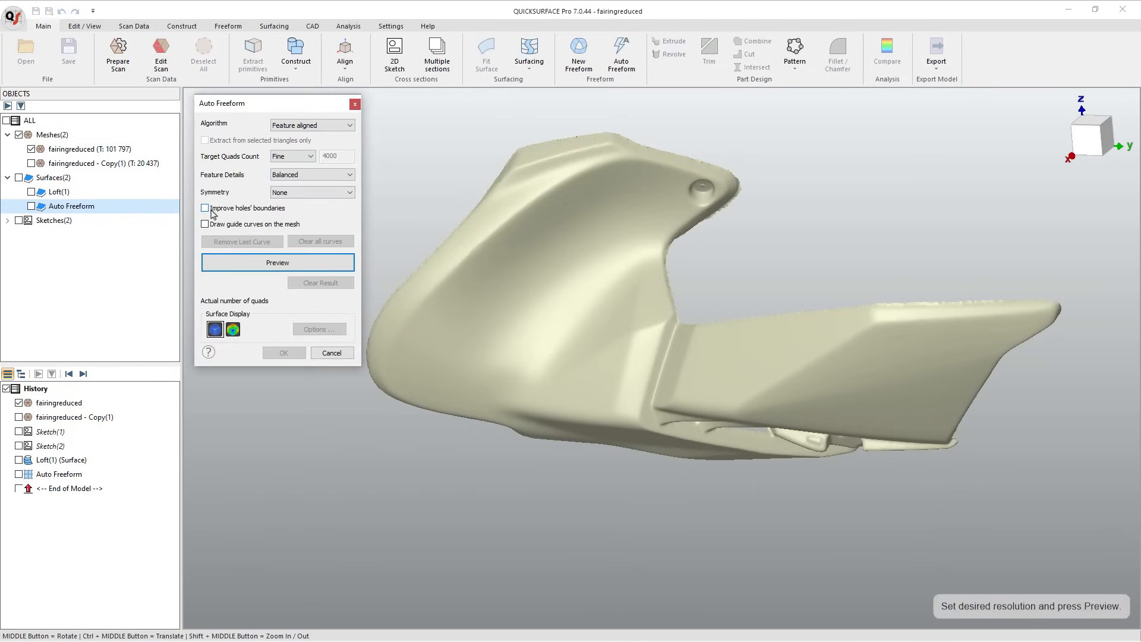
pyautogui.click(296, 263)
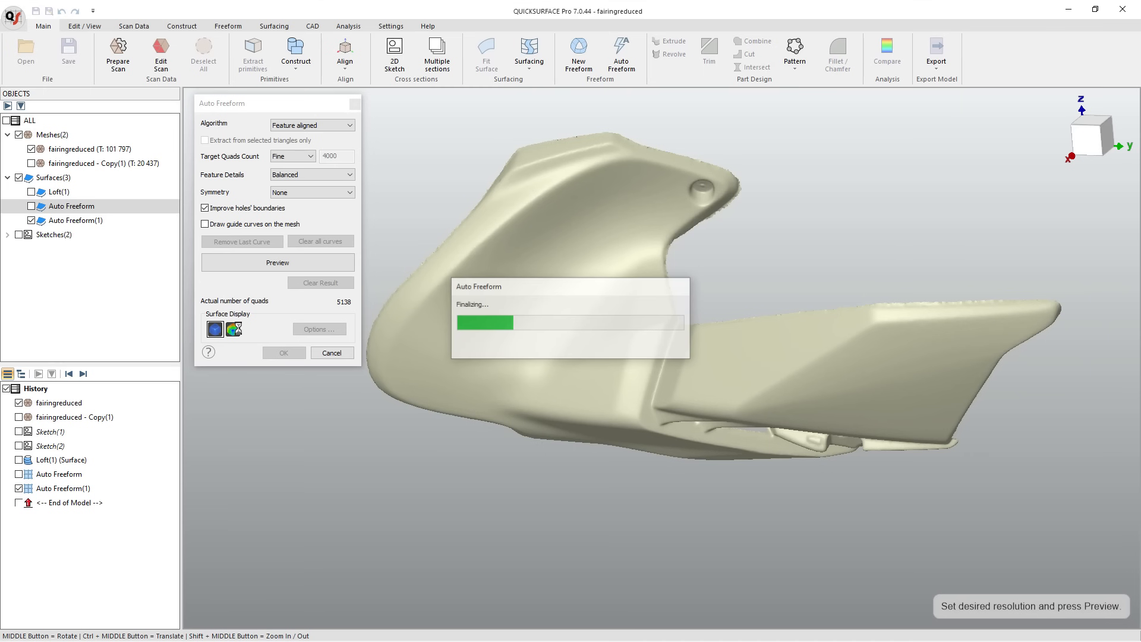
# Examine the previewed surface's deviation from the mesh in toleranced display, then inspect its edges in the plain display
pyautogui.click(235, 329)
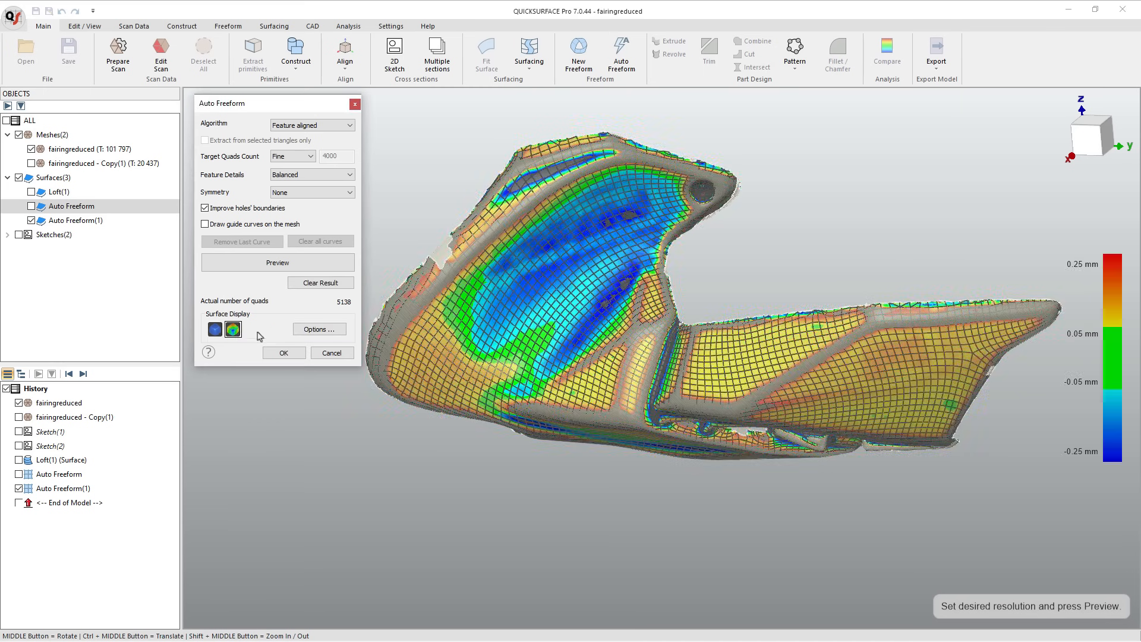
pyautogui.moveTo(574, 403); pyautogui.dragTo(829, 412, button='middle')
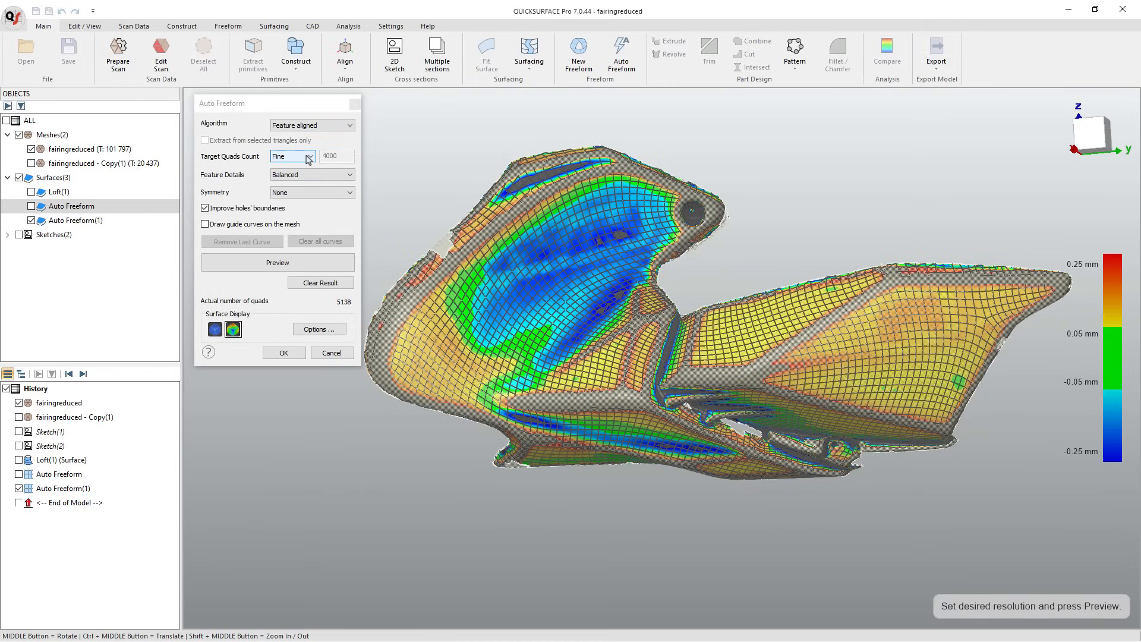
pyautogui.click(216, 327)
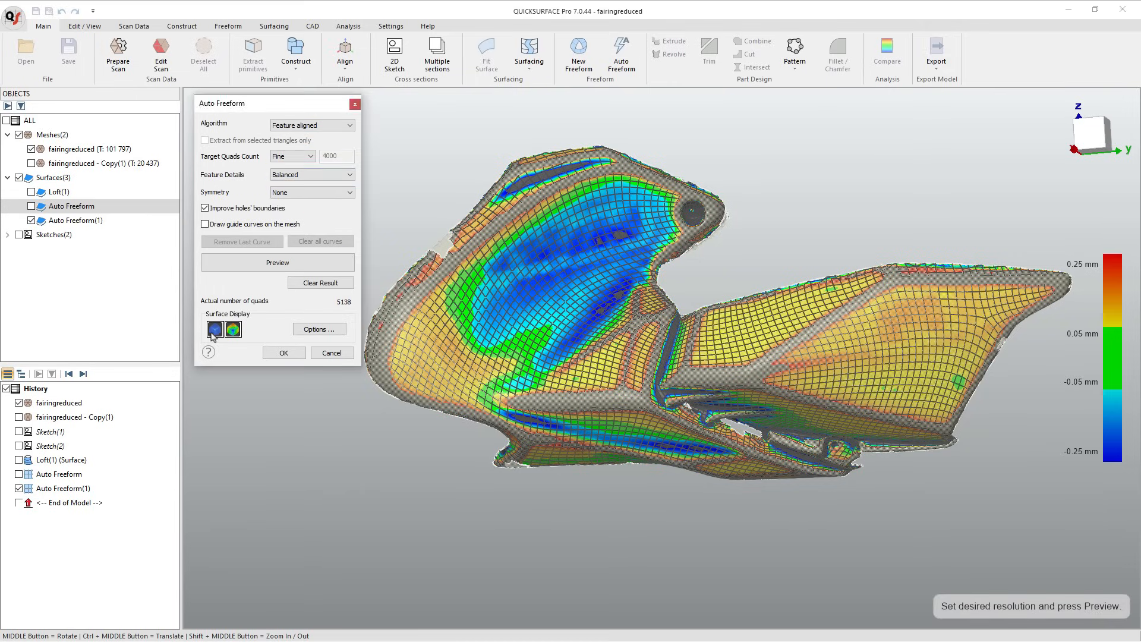
pyautogui.moveTo(601, 276); pyautogui.dragTo(499, 195, button='middle')
pyautogui.moveTo(454, 249); pyautogui.dragTo(472, 273, button='middle')
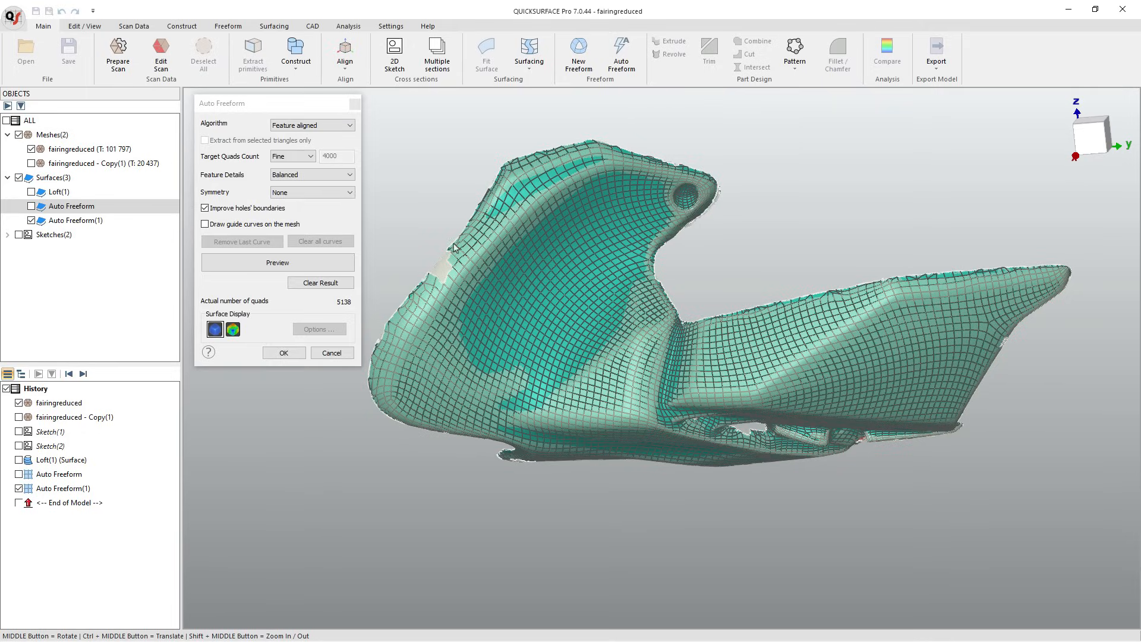
# Set the feature details to Higher, regenerate the Auto Freeform preview and accept the surface
pyautogui.click(308, 177)
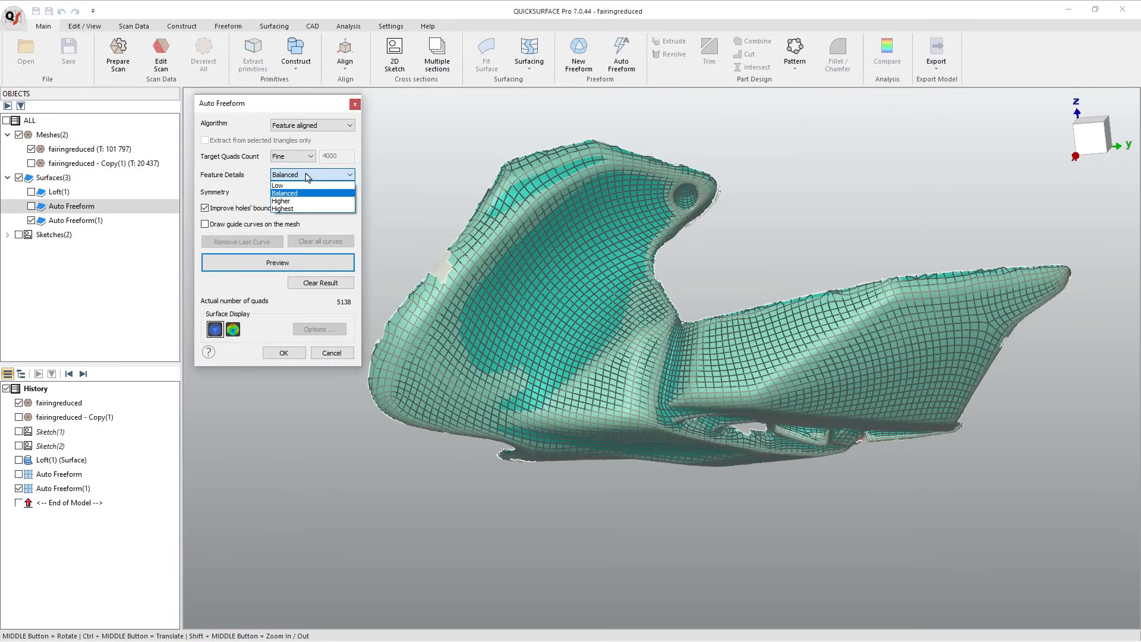
pyautogui.click(288, 200)
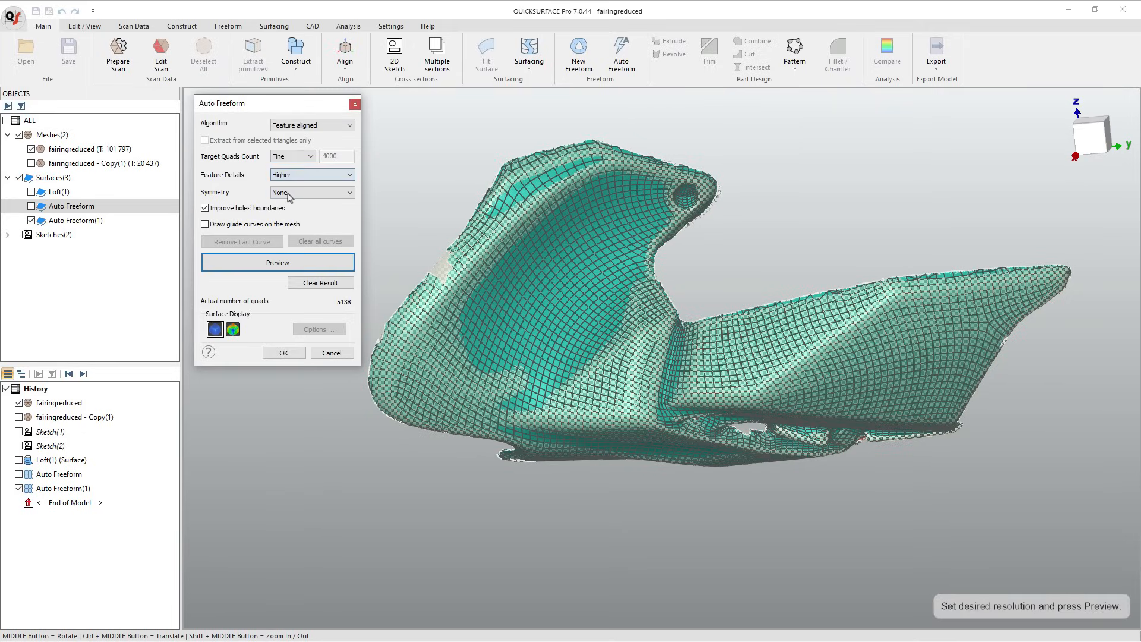
pyautogui.click(291, 261)
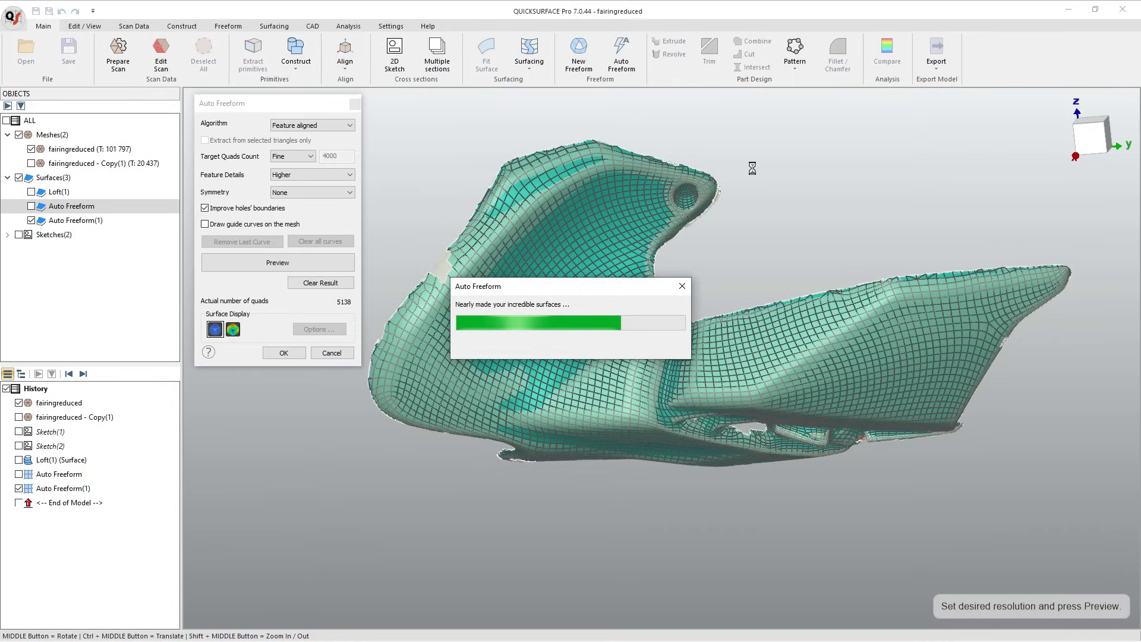
pyautogui.moveTo(735, 198); pyautogui.dragTo(447, 306, button='middle')
pyautogui.click(289, 353)
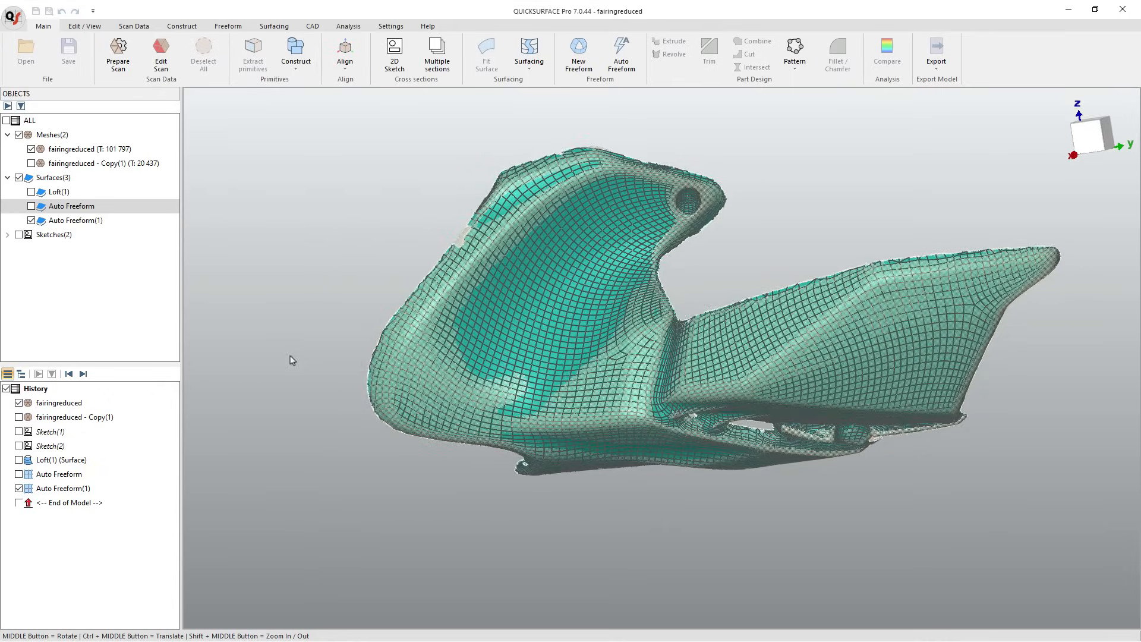
# Inspect the feature-aligned surface's patch layout without the full fairing mesh, then compare it with the mesh shown again
pyautogui.click(32, 149)
pyautogui.moveTo(465, 391)
pyautogui.mouseDown(button='middle')
pyautogui.moveTo(465, 332)
pyautogui.moveTo(651, 364)
pyautogui.moveTo(665, 396)
pyautogui.mouseUp(button='middle')
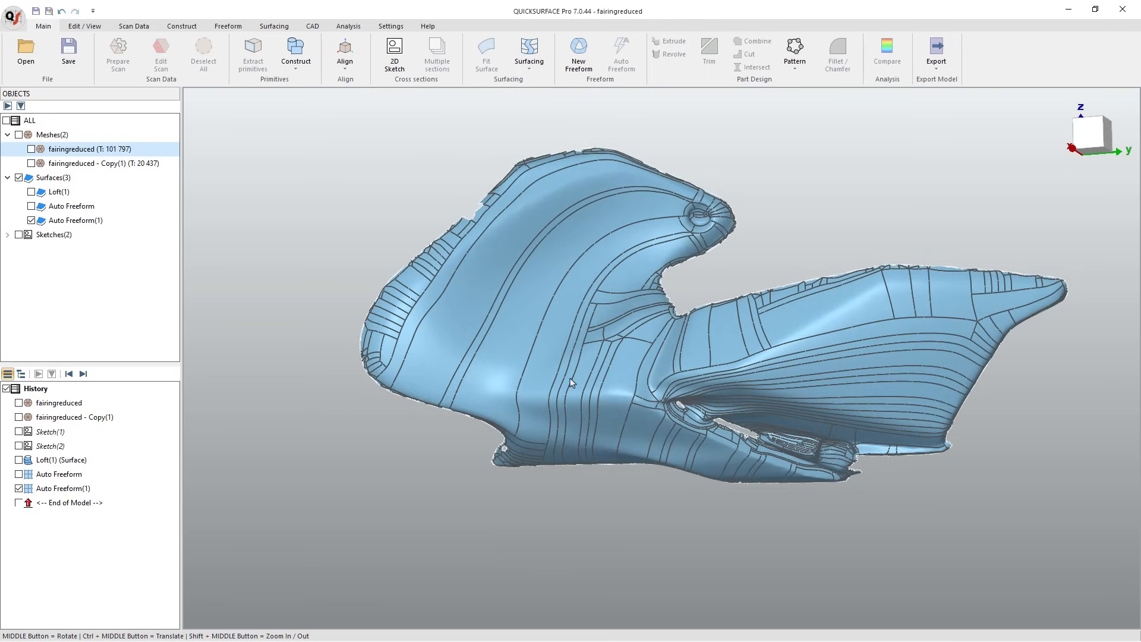
pyautogui.scroll(4, 570, 382)
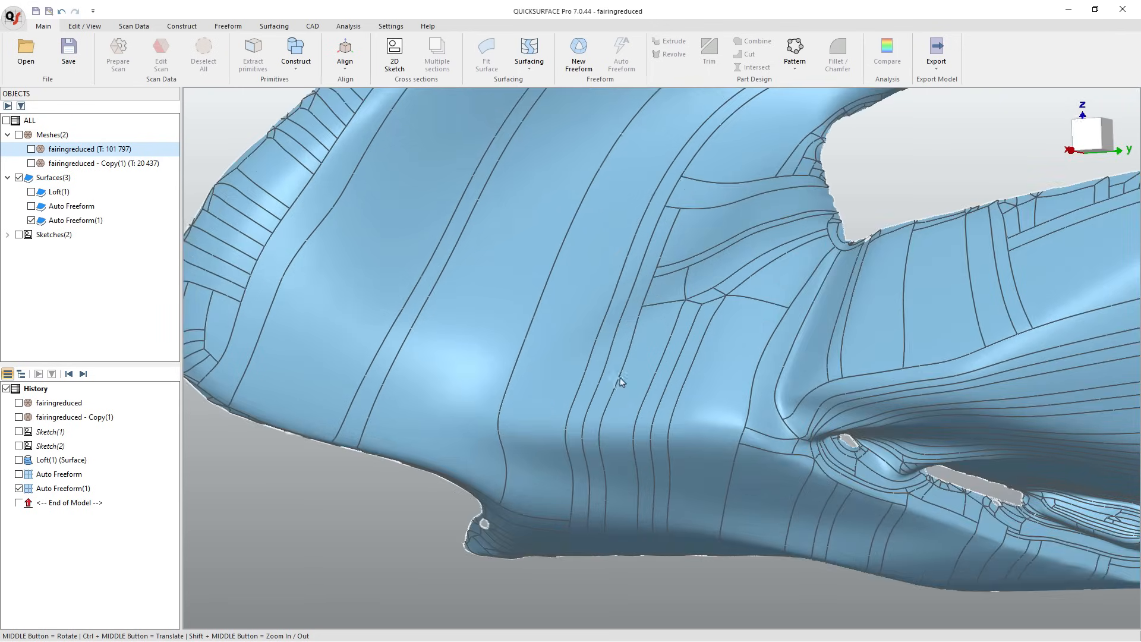
pyautogui.moveTo(620, 382)
pyautogui.mouseDown(button='middle')
pyautogui.moveTo(718, 364)
pyautogui.moveTo(726, 410)
pyautogui.moveTo(622, 288)
pyautogui.moveTo(604, 294)
pyautogui.mouseUp(button='middle')
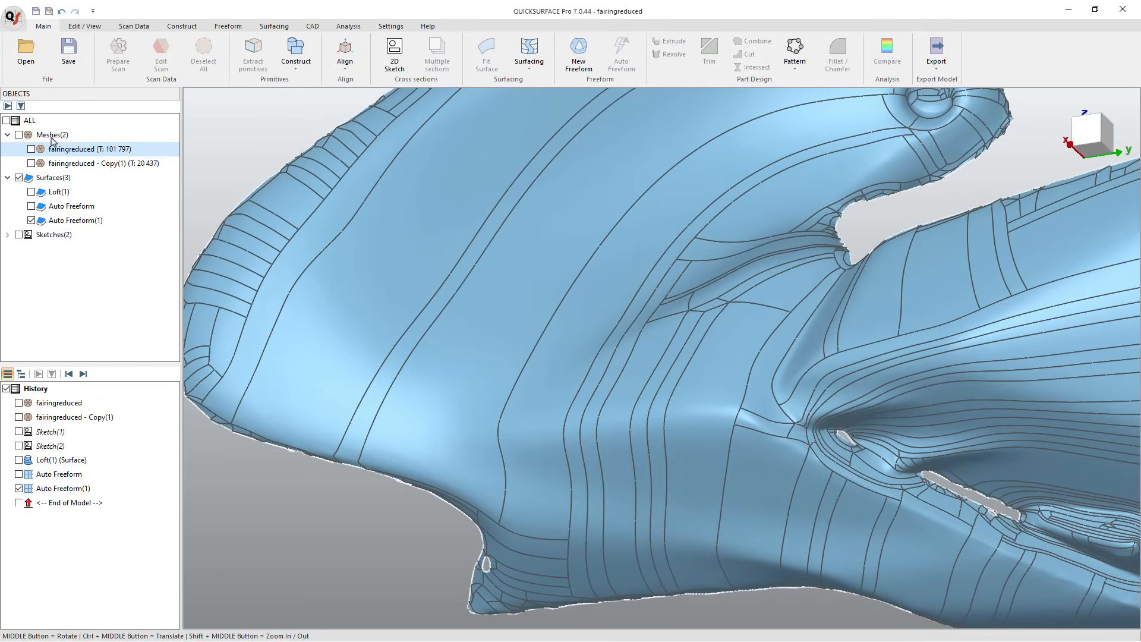
pyautogui.click(32, 150)
pyautogui.scroll(-4, 799, 433)
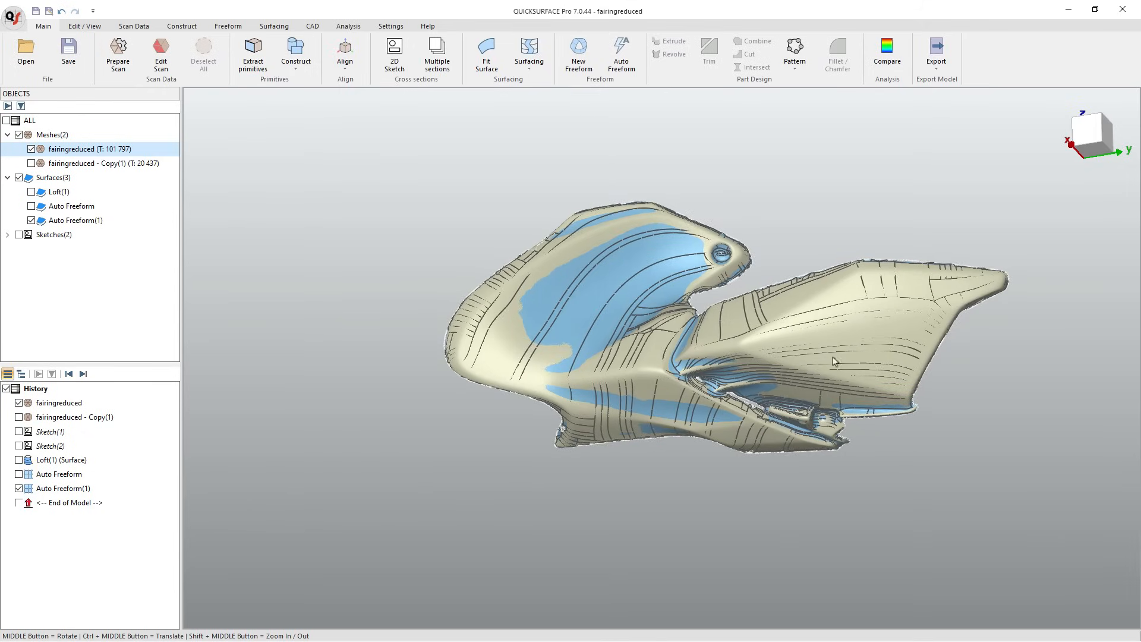
pyautogui.scroll(2, 699, 376)
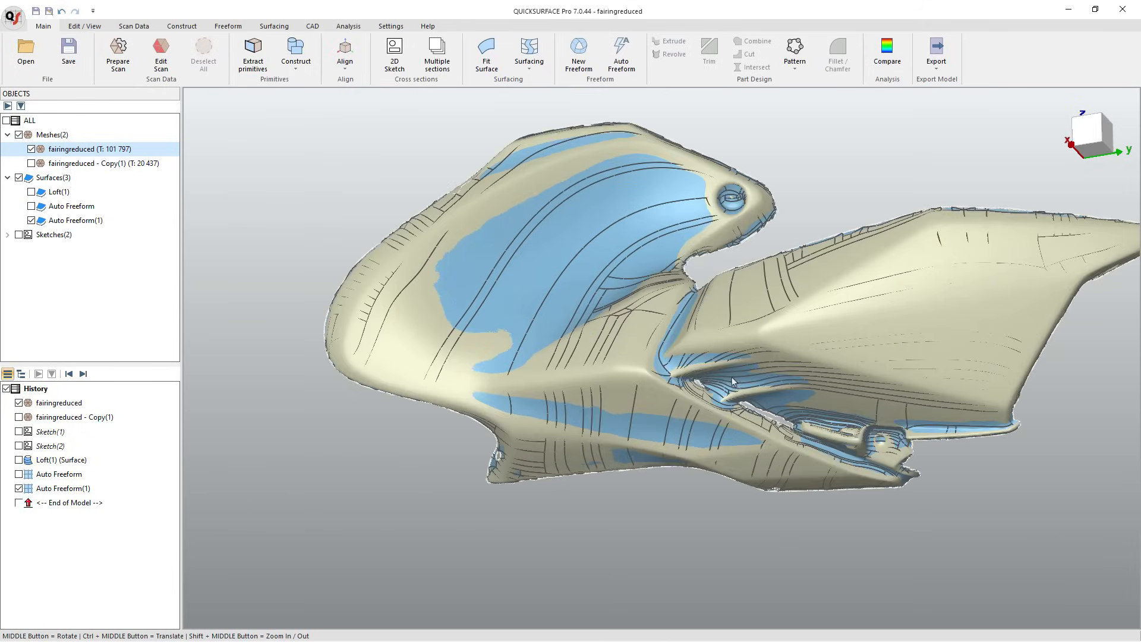
# Show only the reduced copy of the fairing mesh, hiding the feature-aligned freeform surface and the full mesh
pyautogui.click(31, 220)
pyautogui.click(32, 163)
pyautogui.click(32, 149)
pyautogui.scroll(-7, 462, 323)
pyautogui.moveTo(565, 322); pyautogui.dragTo(567, 334, button='middle')
pyautogui.scroll(4, 567, 325)
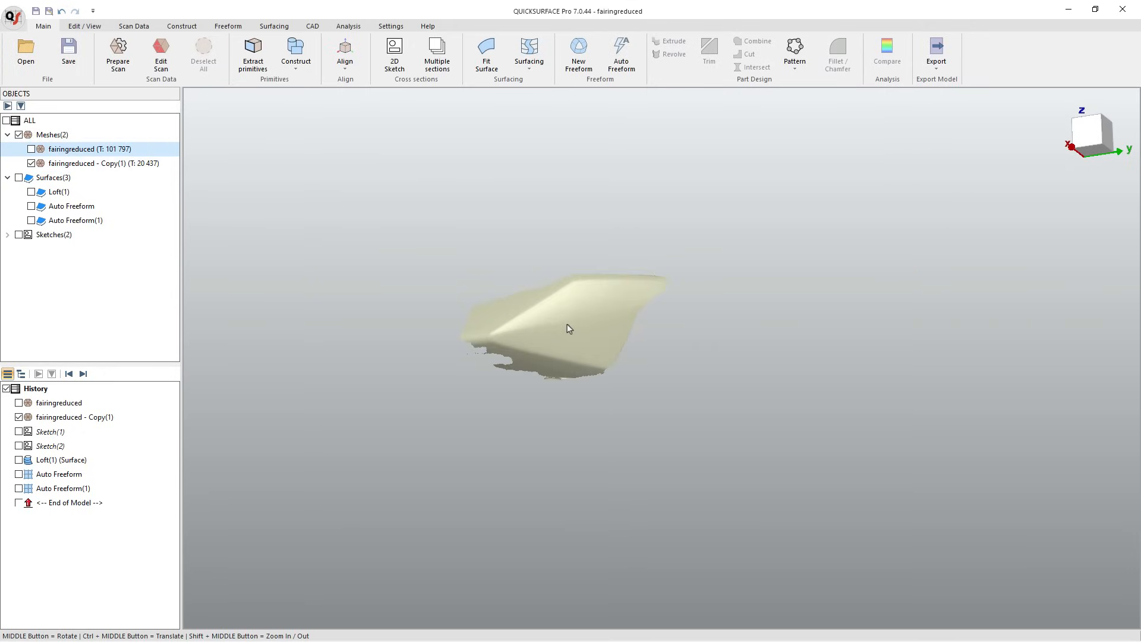
# Fit a Refined surface with U and V of 5 and 40% expansion to the large magenta mesh region and create it
pyautogui.click(486, 52)
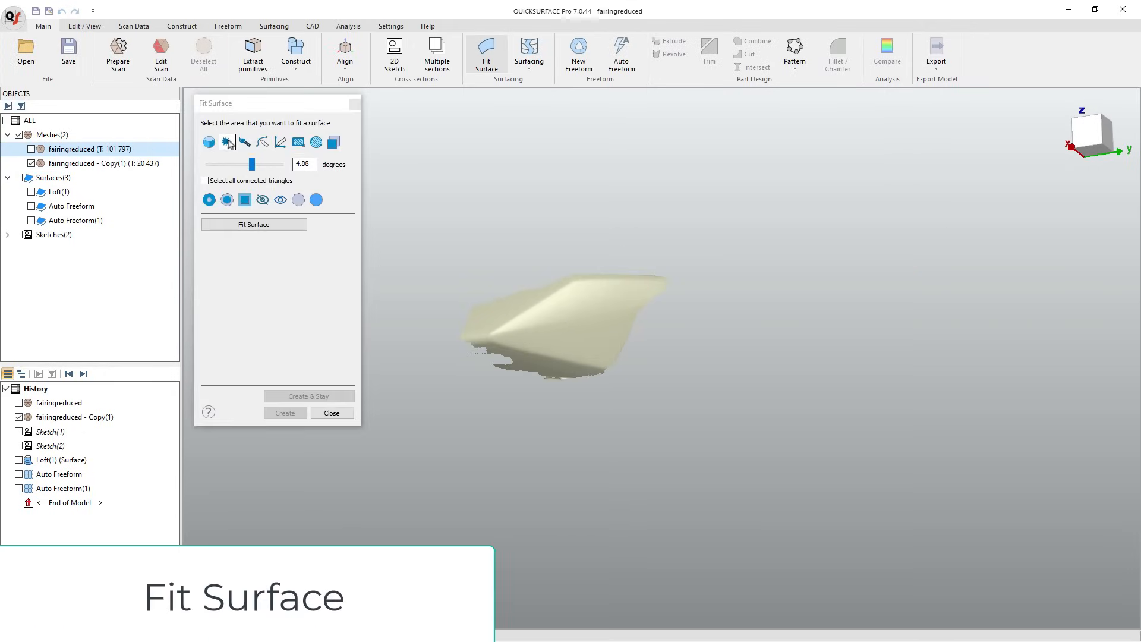
pyautogui.click(209, 142)
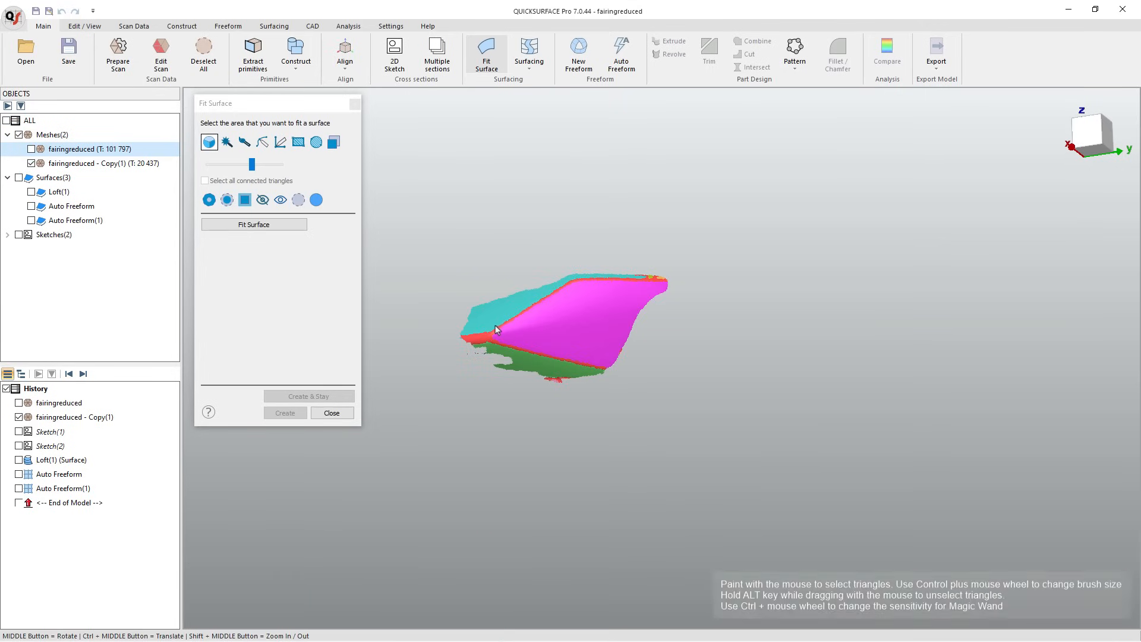
pyautogui.scroll(2, 501, 339)
pyautogui.scroll(2, 502, 339)
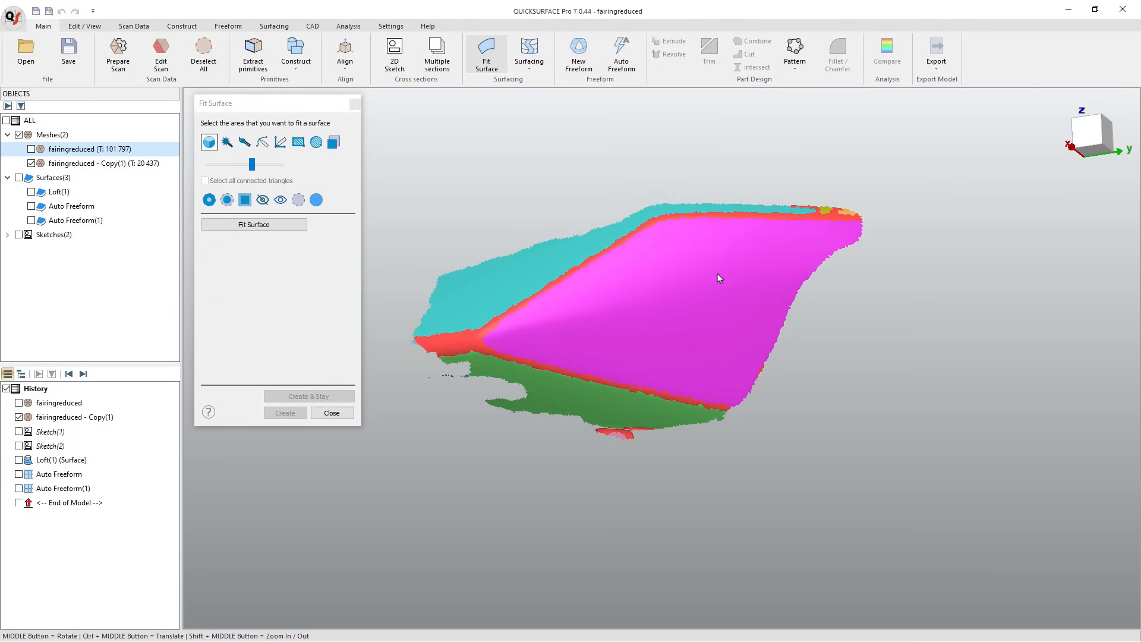
pyautogui.click(701, 242)
pyautogui.click(717, 190)
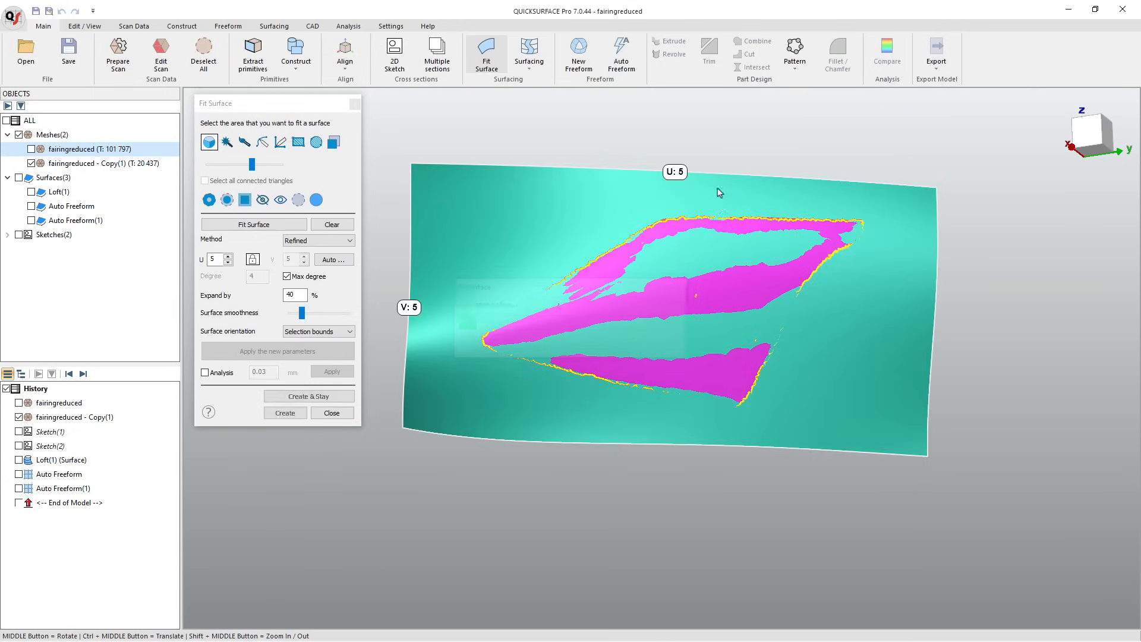
pyautogui.moveTo(696, 265); pyautogui.dragTo(761, 298, button='middle')
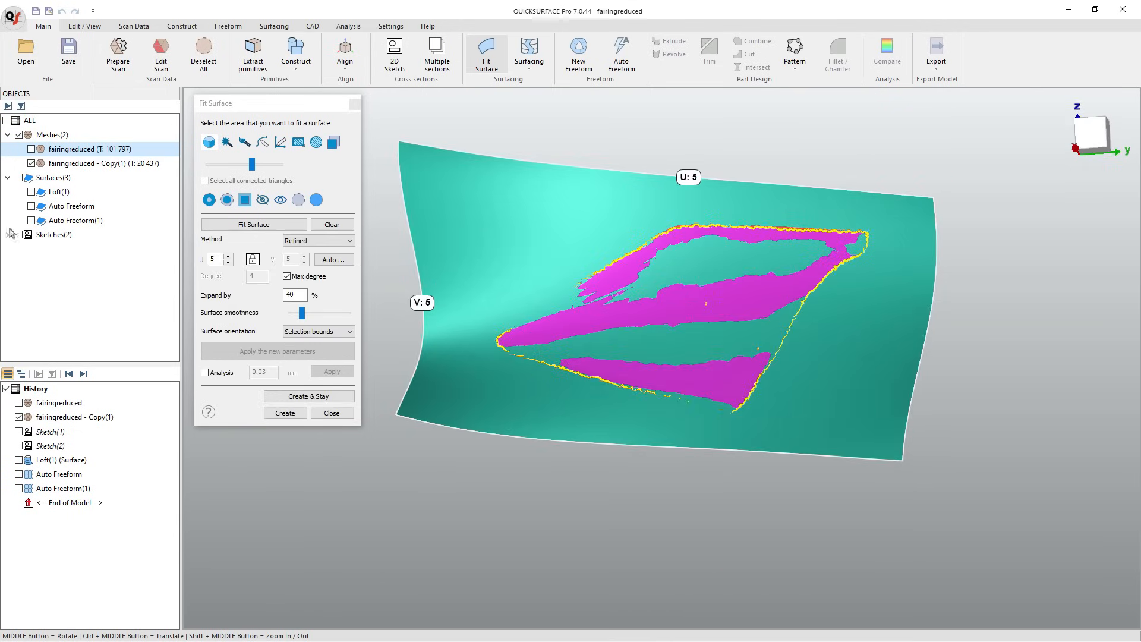
pyautogui.click(311, 397)
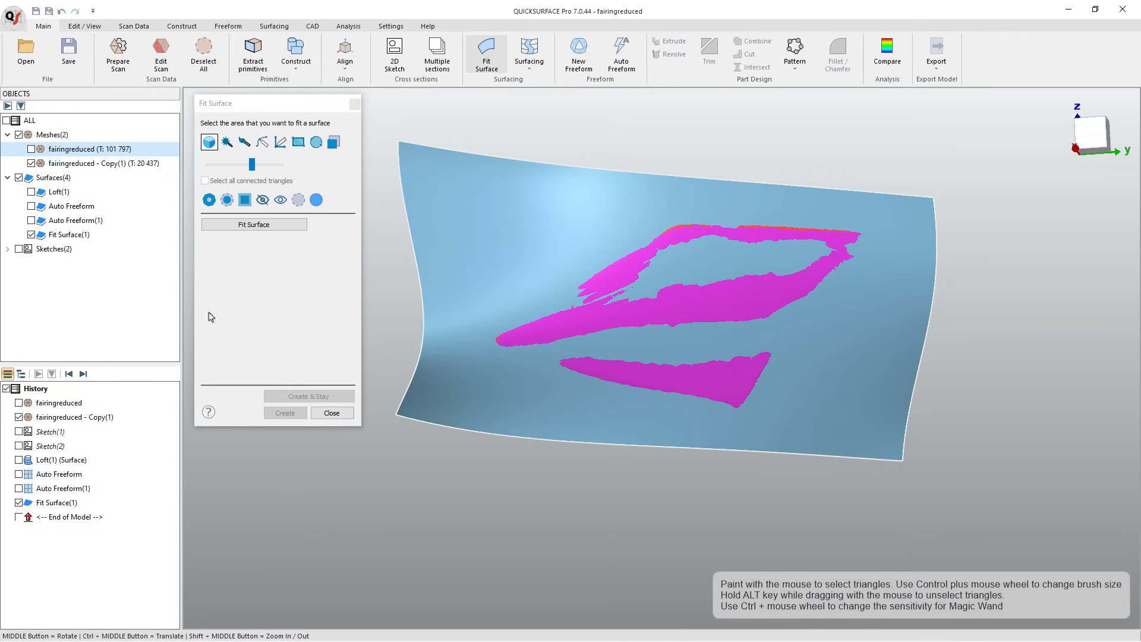
# Hide the first fitted surface, then fit and create a Refined surface with 40% expansion on the cyan upper region
pyautogui.click(32, 234)
pyautogui.moveTo(592, 256); pyautogui.dragTo(577, 262, button='middle')
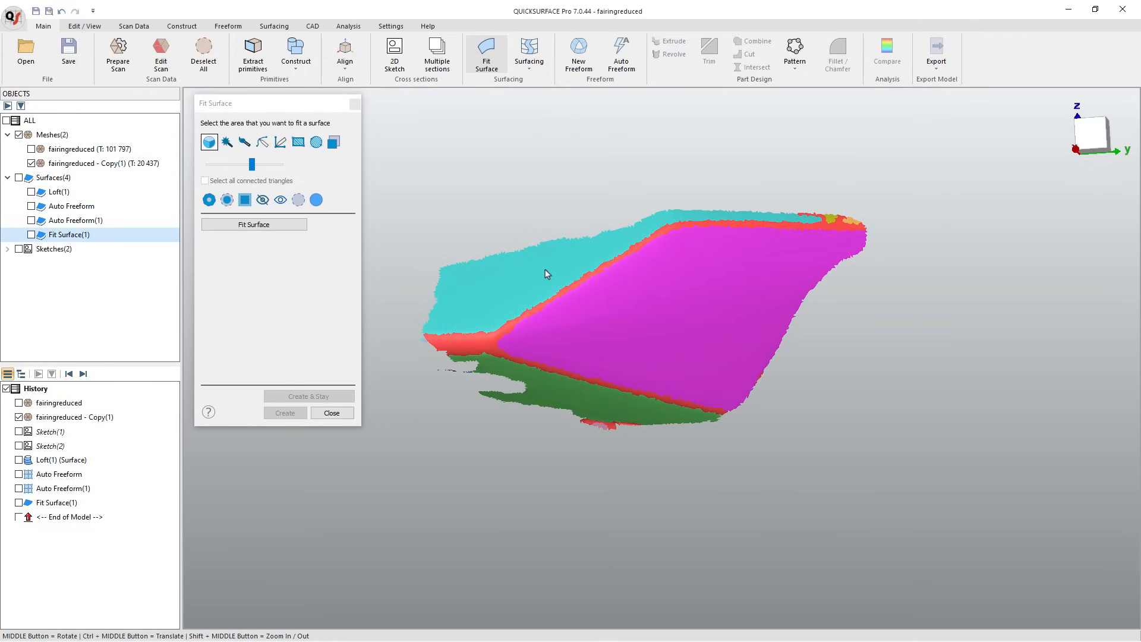
pyautogui.click(545, 274)
pyautogui.click(546, 186)
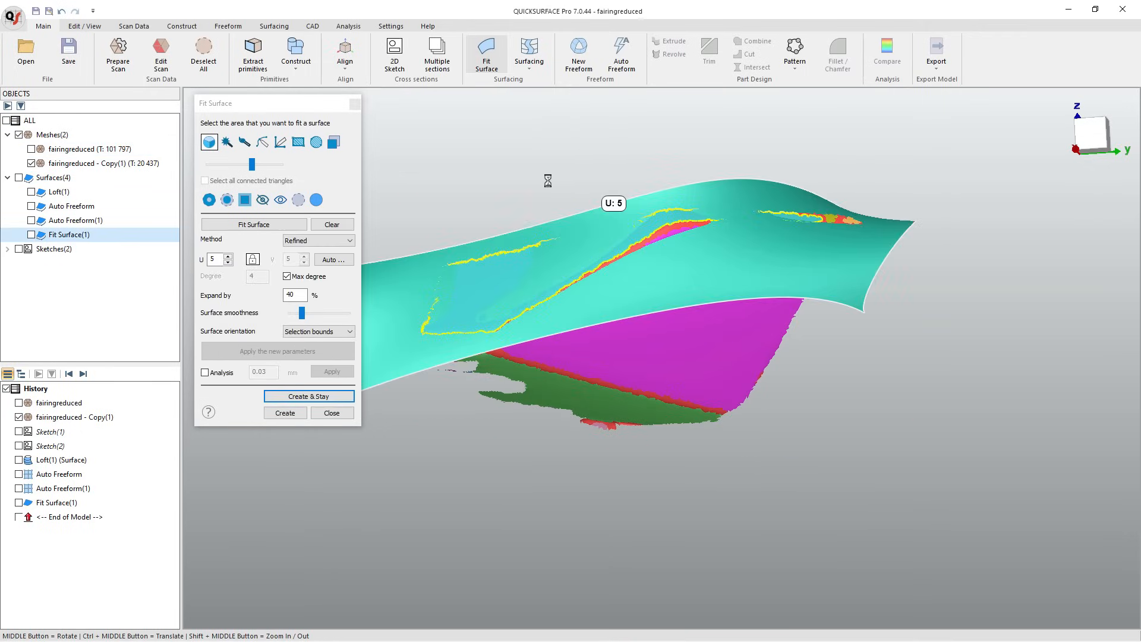
pyautogui.click(298, 396)
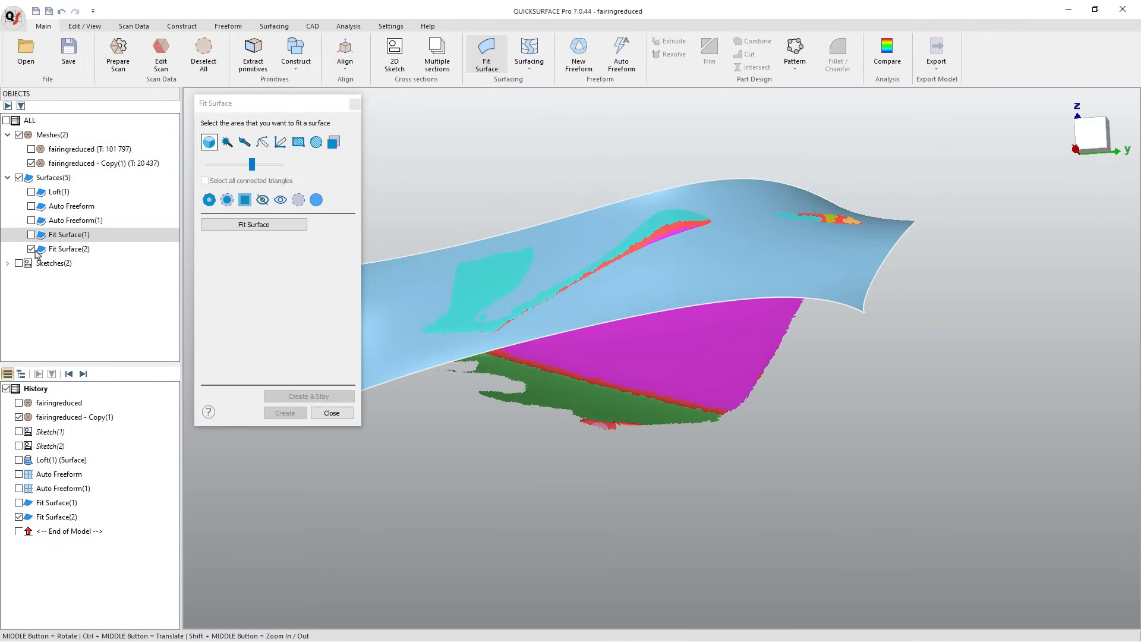
# Hide the second fitted surface, then fit and create a Refined surface with U and V of 5 and 40% expansion on the green lower region
pyautogui.click(31, 249)
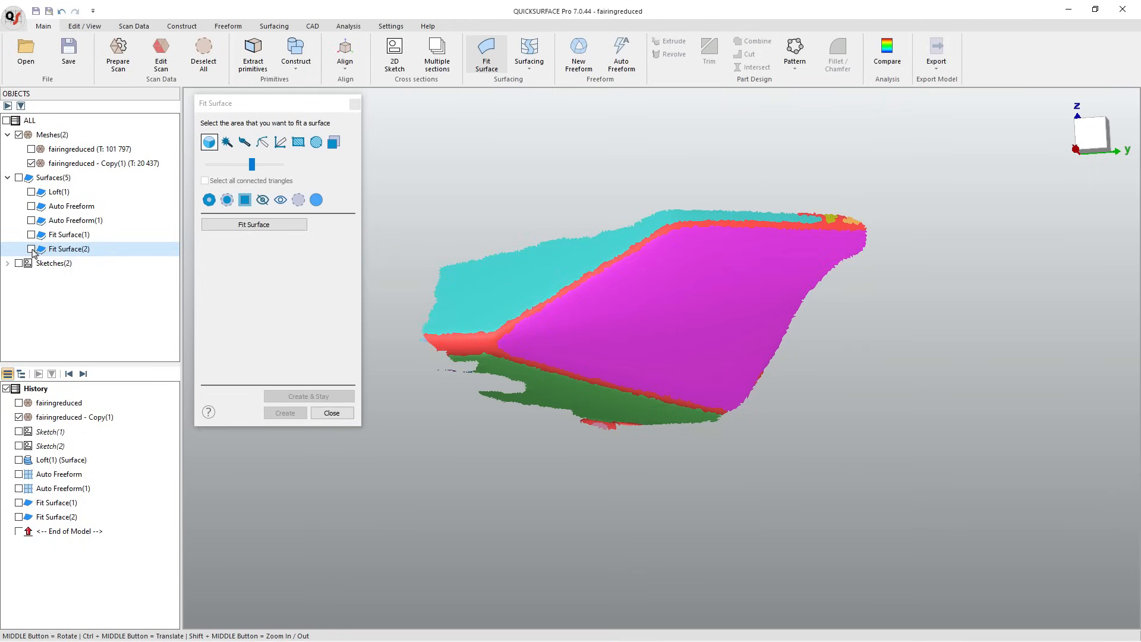
pyautogui.click(566, 396)
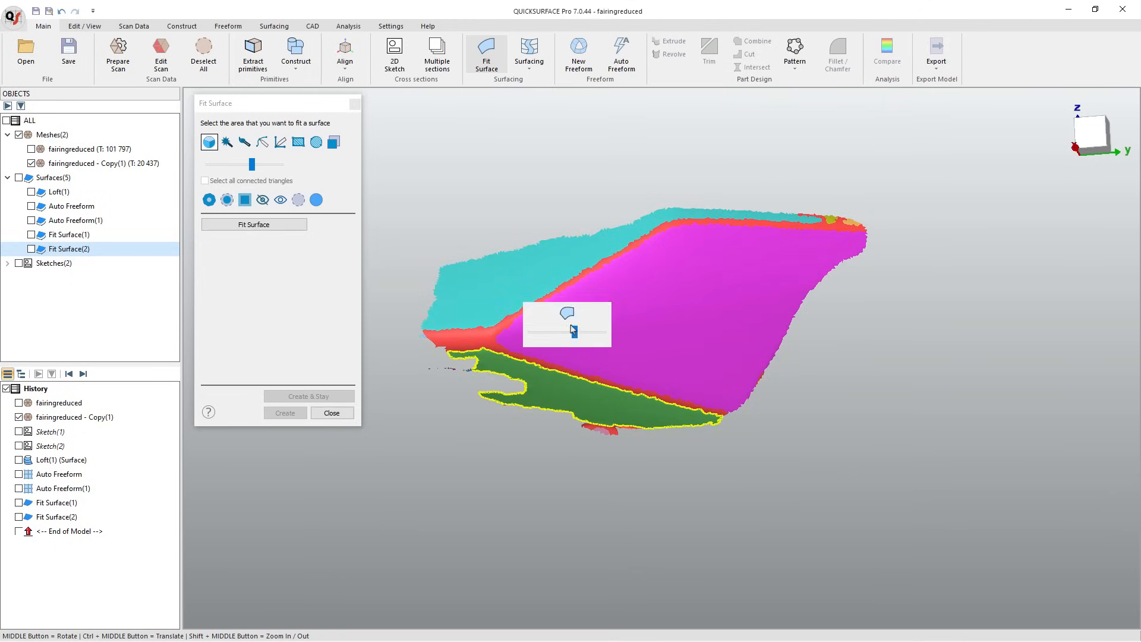
pyautogui.click(527, 336)
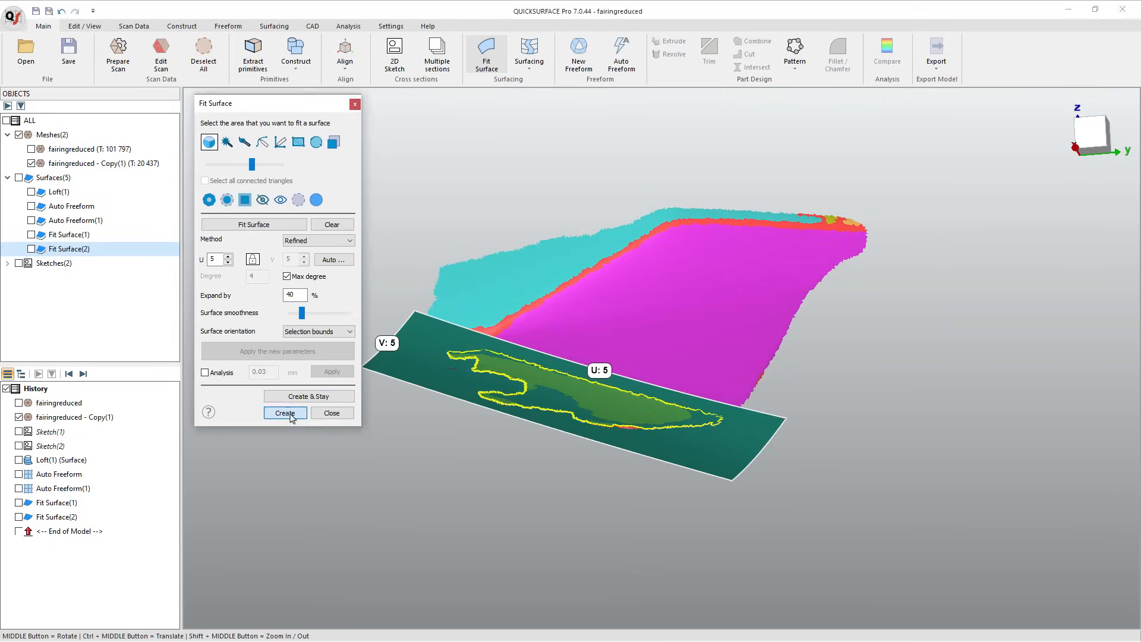
pyautogui.click(287, 413)
# Show the first and second fitted surfaces together with the third one
pyautogui.click(31, 249)
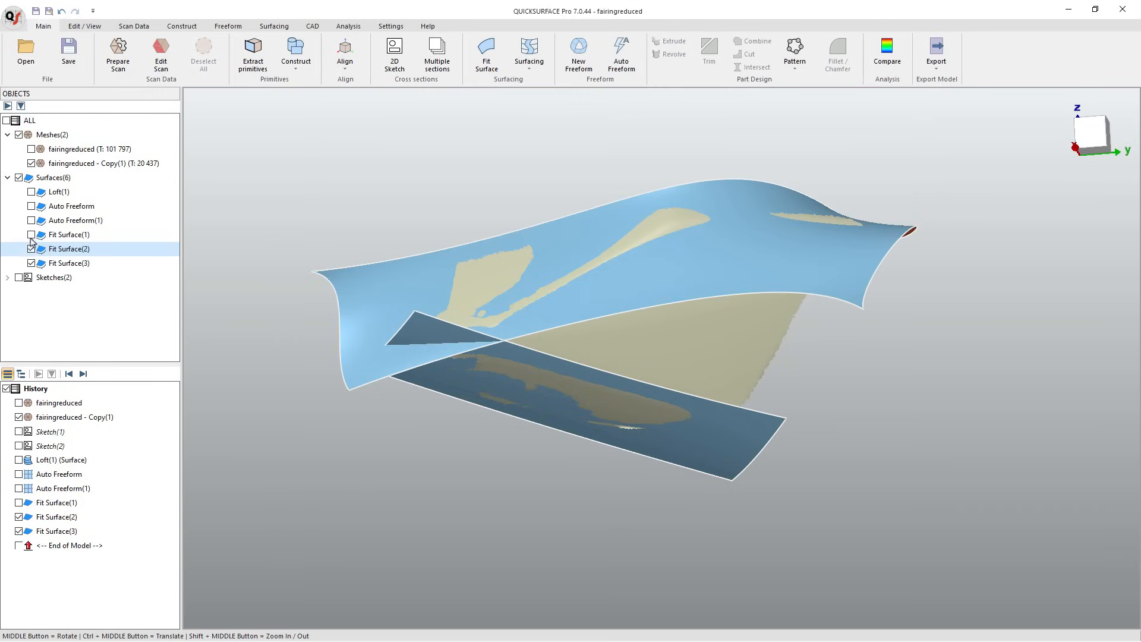
pyautogui.click(31, 234)
pyautogui.moveTo(552, 330); pyautogui.dragTo(745, 325, button='middle')
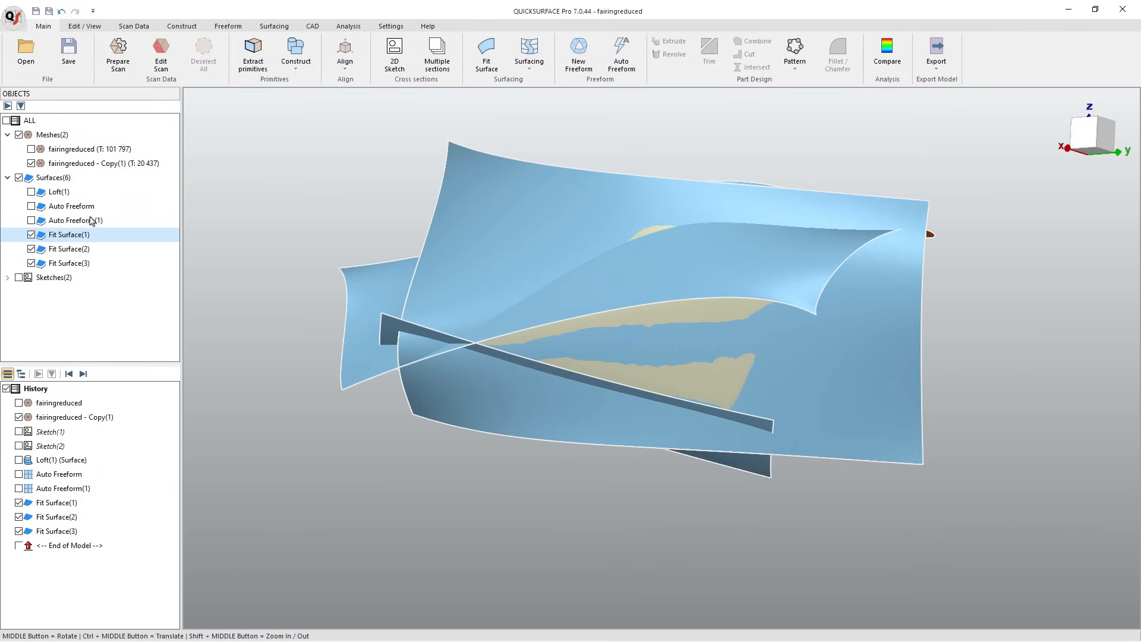
# Start a mutual Trim of the three fitted surfaces and remove the side surface's excess above the upper surface
pyautogui.keyDown('ctrl'); pyautogui.click(69, 249); pyautogui.keyUp('ctrl')
pyautogui.click(69, 263)
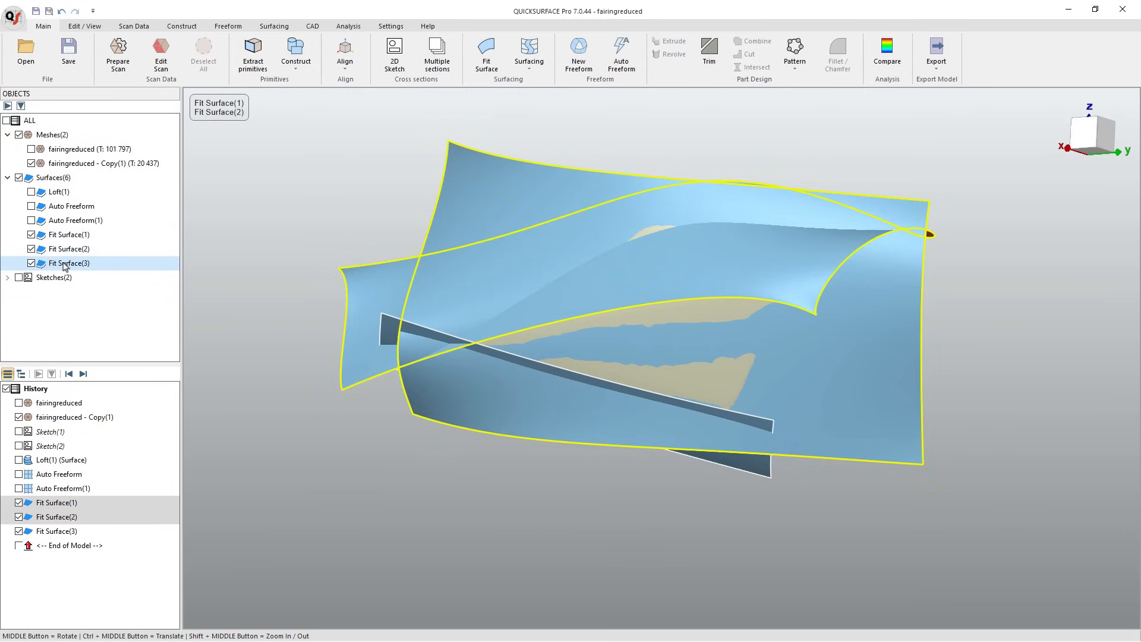
pyautogui.keyDown('shift'); pyautogui.click(65, 235); pyautogui.keyUp('shift')
pyautogui.click(714, 52)
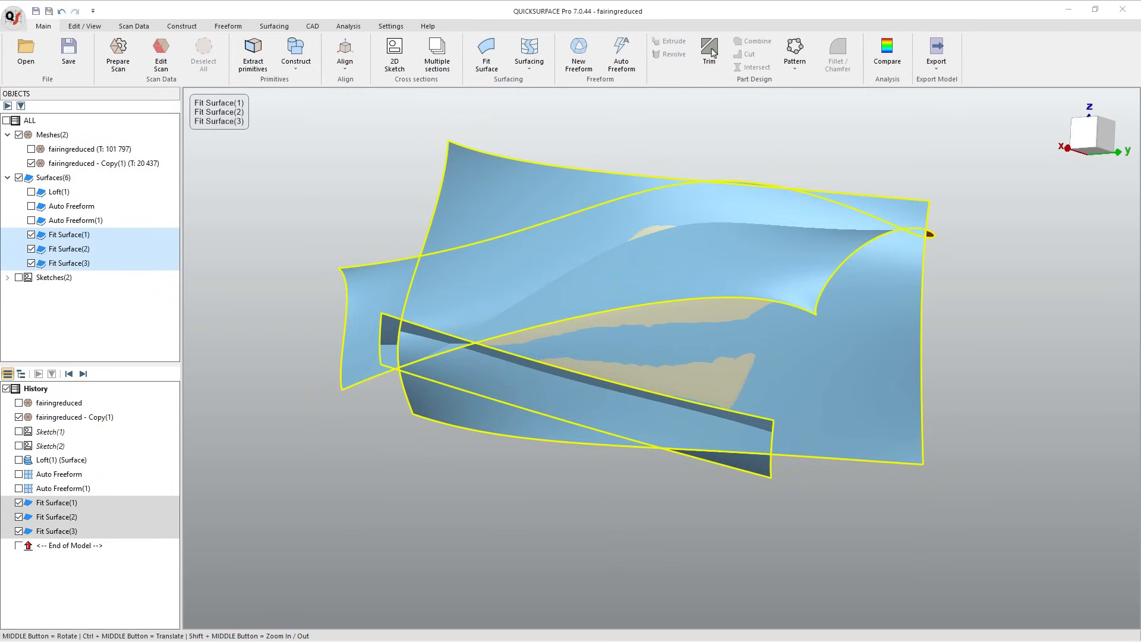
pyautogui.moveTo(559, 322); pyautogui.dragTo(657, 338, button='middle')
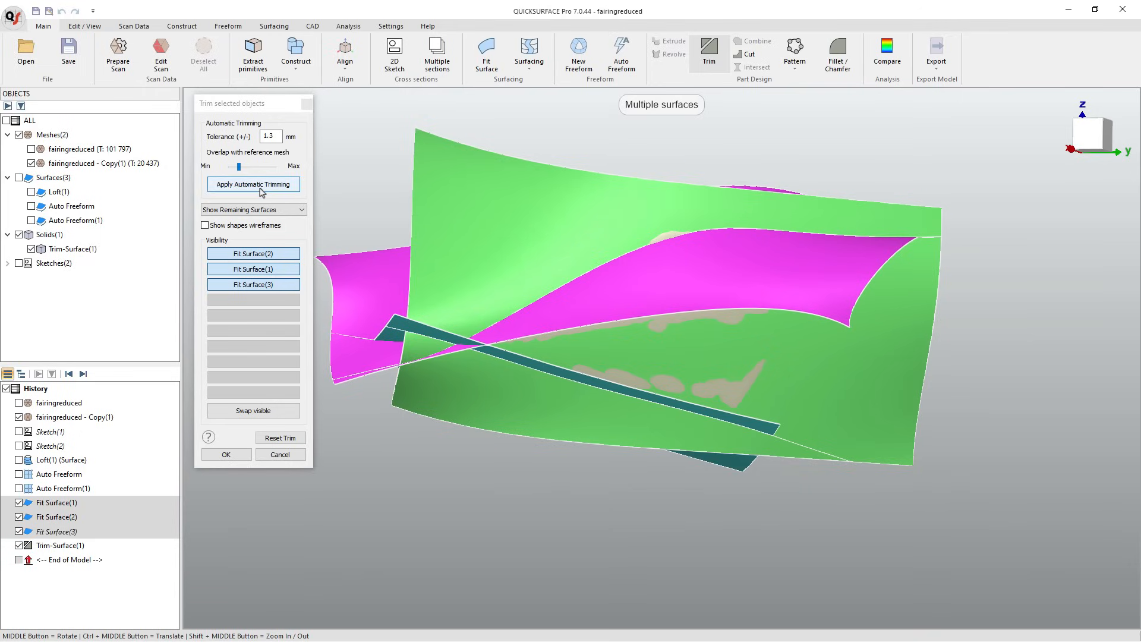
pyautogui.moveTo(814, 350); pyautogui.dragTo(859, 303, button='middle')
pyautogui.moveTo(690, 394); pyautogui.dragTo(505, 208, button='middle')
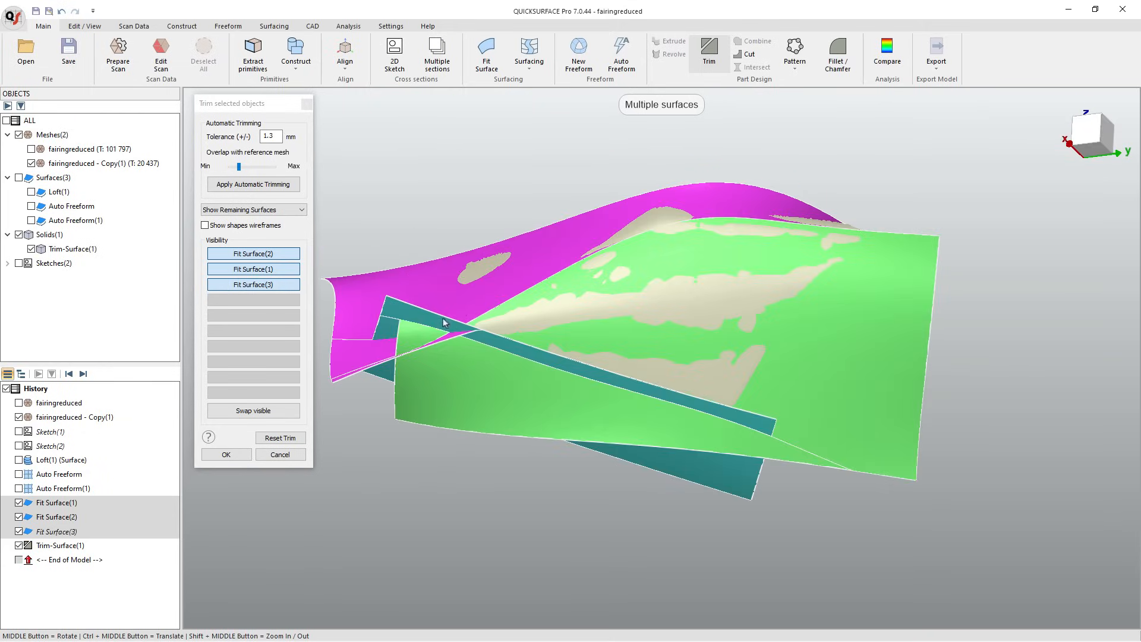
# Remove the remaining overhanging portions along the lower edge and at the front corner, and complete the trim of the three surfaces
pyautogui.click(464, 421)
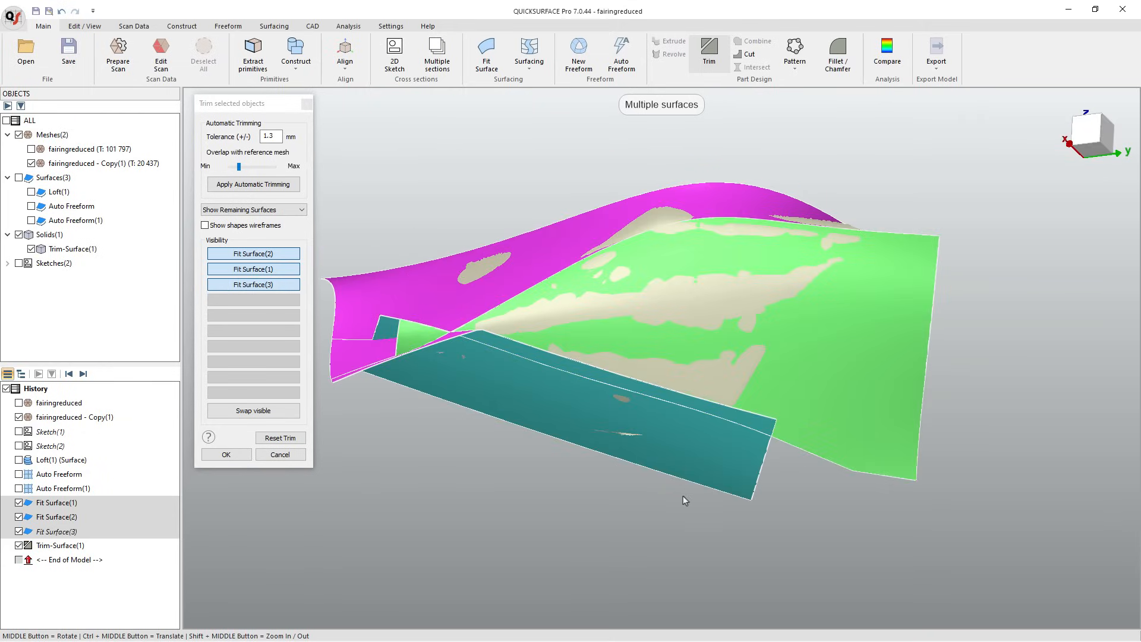
pyautogui.moveTo(676, 494); pyautogui.dragTo(716, 494, button='middle')
pyautogui.click(776, 414)
pyautogui.moveTo(616, 461); pyautogui.dragTo(668, 465, button='middle')
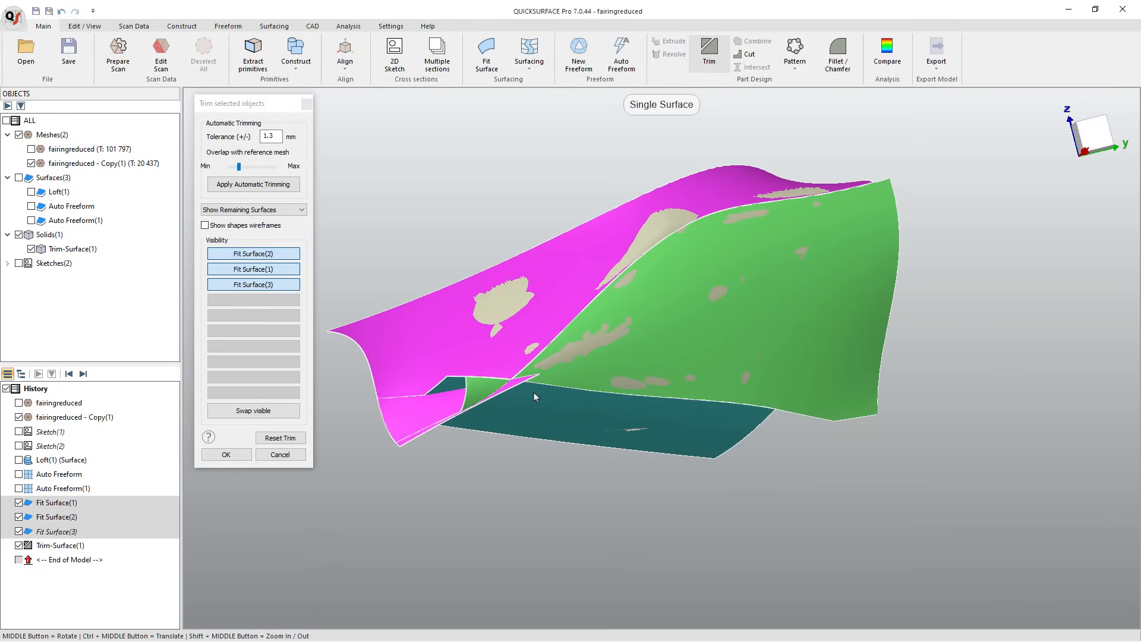
pyautogui.scroll(4, 520, 390)
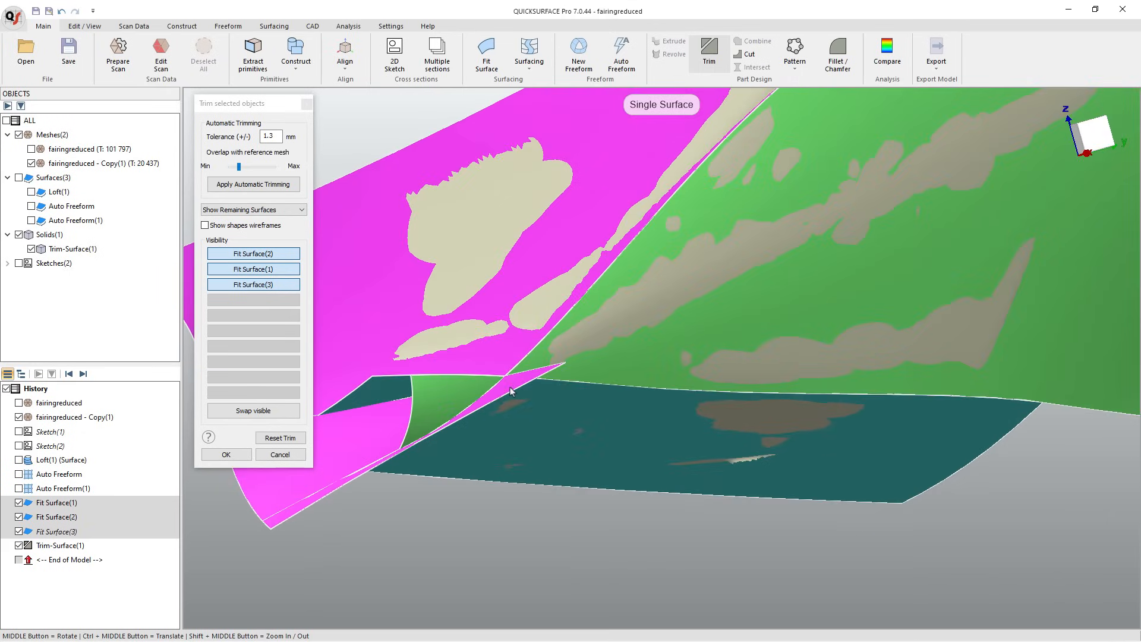
pyautogui.click(397, 383)
pyautogui.moveTo(499, 407); pyautogui.dragTo(475, 416, button='middle')
pyautogui.scroll(-3, 511, 398)
pyautogui.scroll(-3, 502, 402)
pyautogui.click(235, 456)
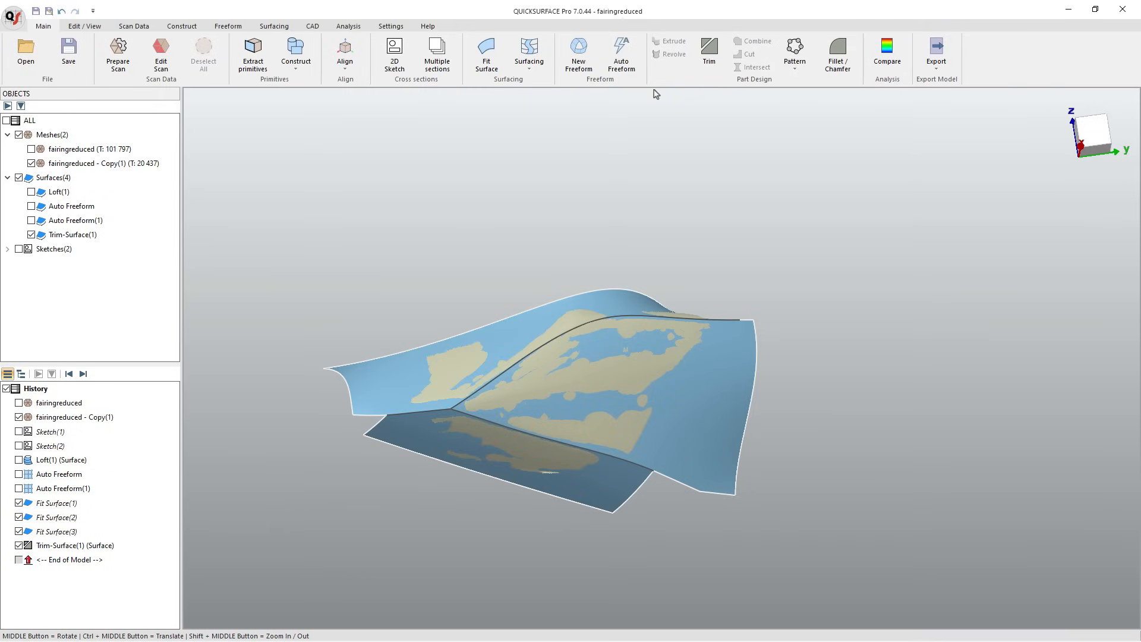
# Fillet the three shared edges where the upper, side and lower faces of the trimmed surface meet
pyautogui.click(312, 26)
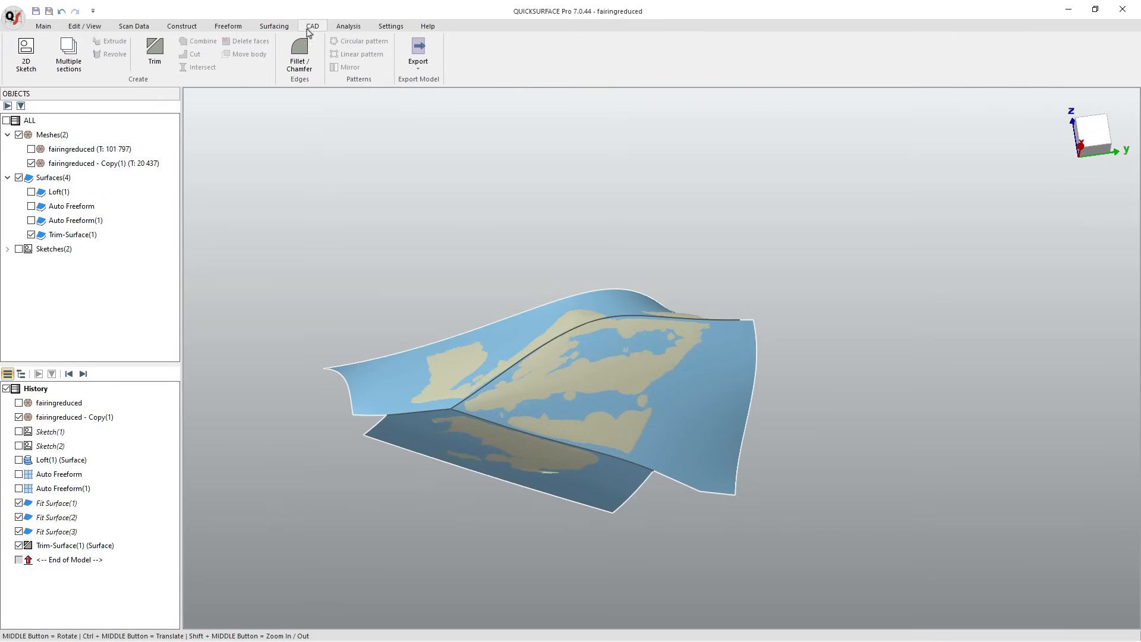
pyautogui.click(300, 52)
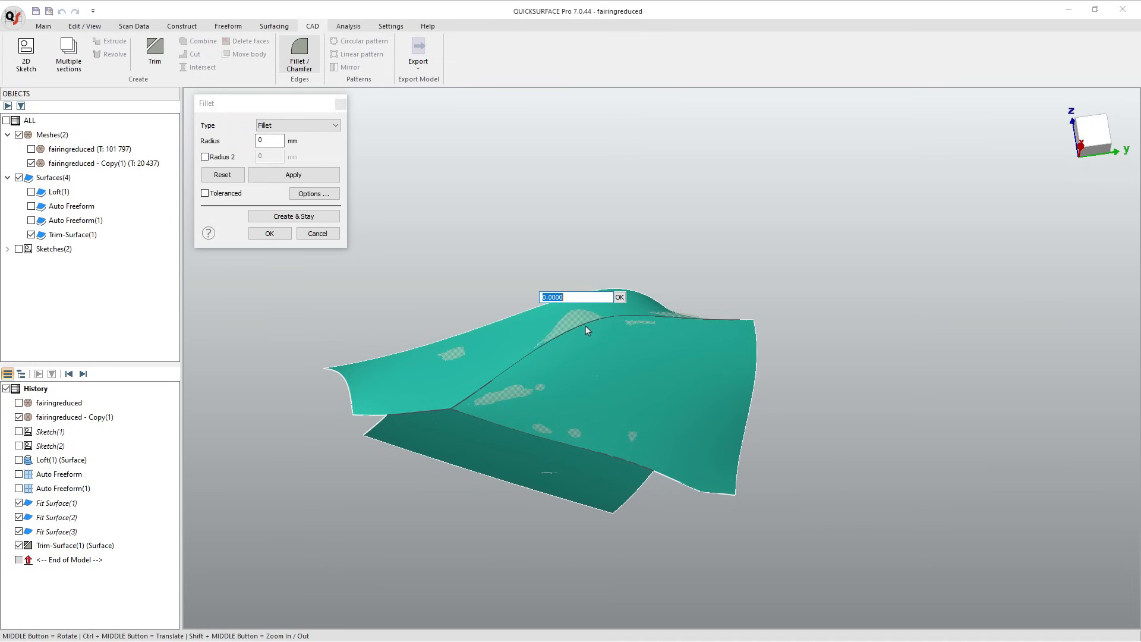
pyautogui.click(585, 326)
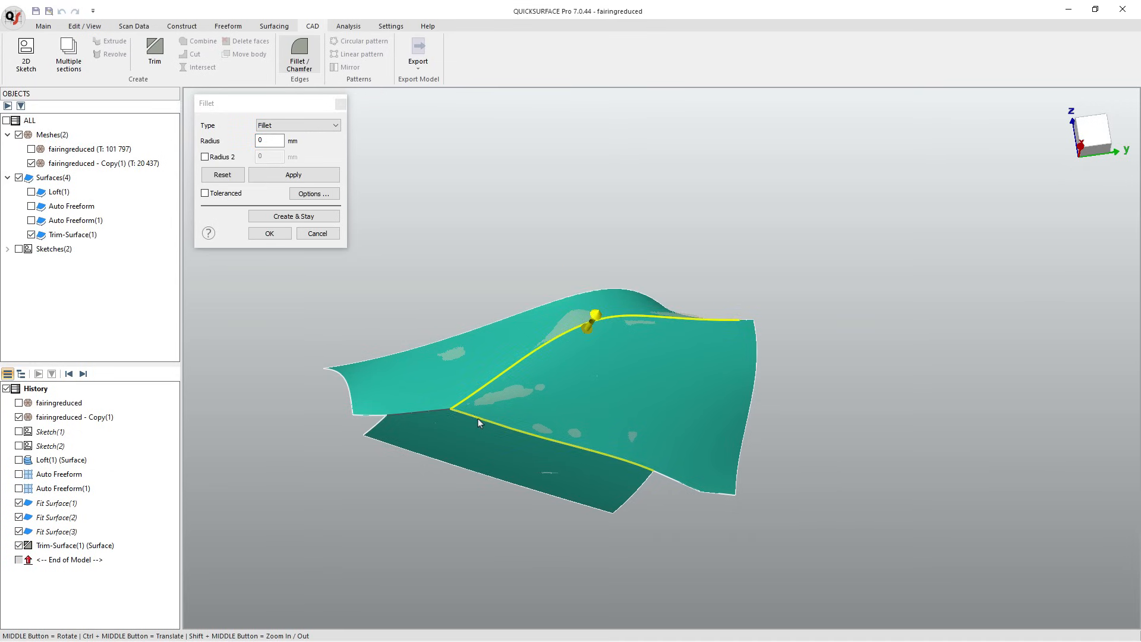
pyautogui.scroll(2, 551, 354)
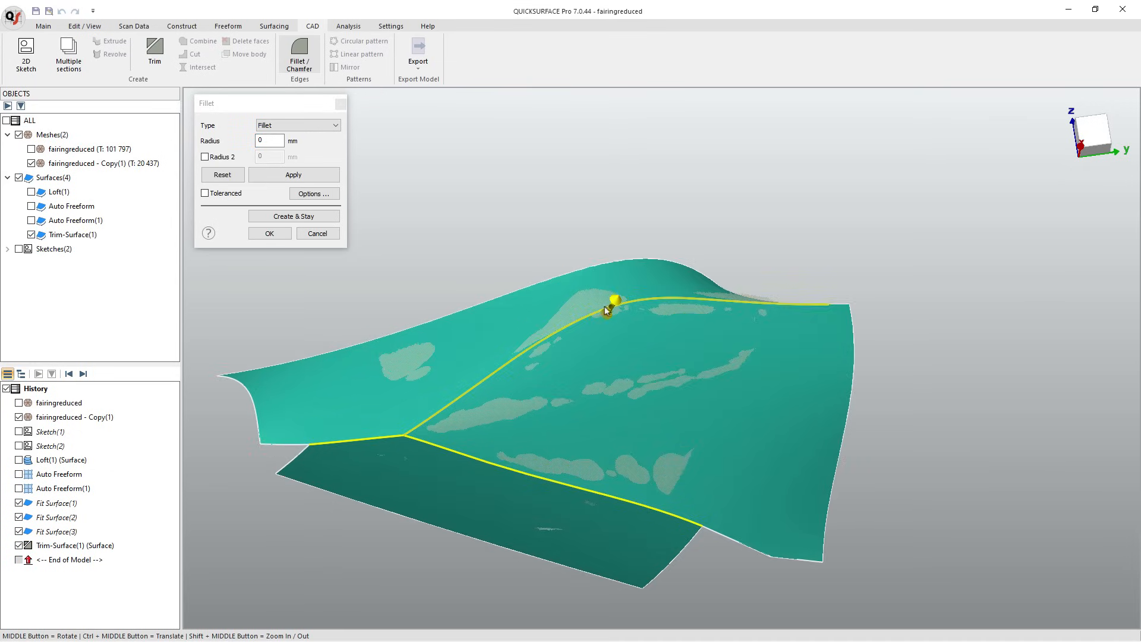
pyautogui.moveTo(613, 300); pyautogui.dragTo(616, 297)
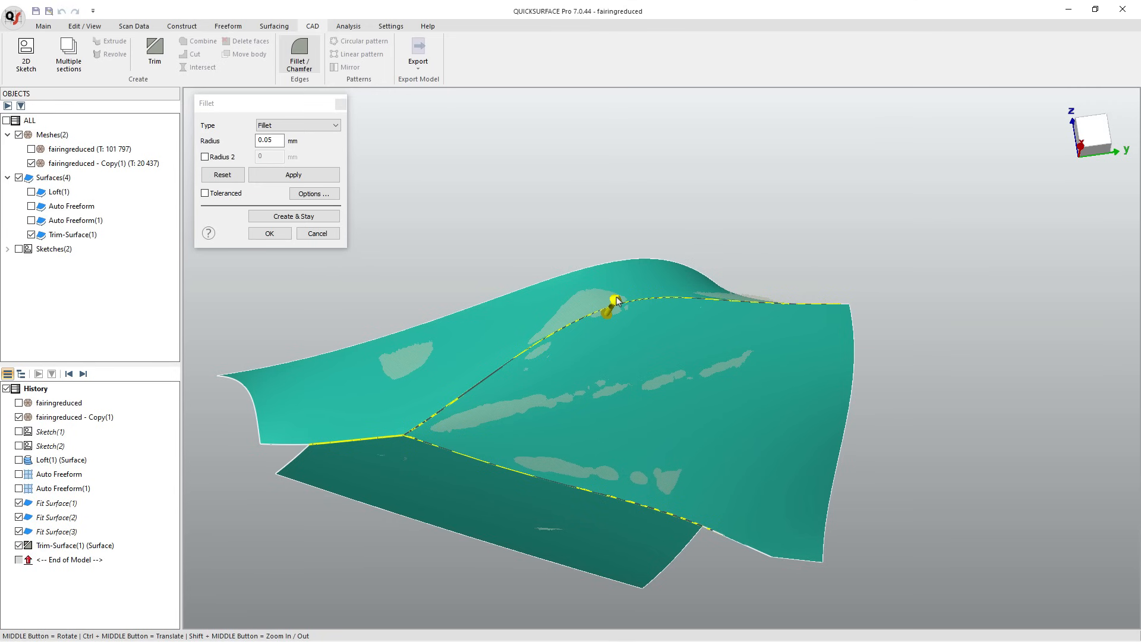
pyautogui.scroll(2, 602, 322)
pyautogui.scroll(2, 622, 305)
pyautogui.moveTo(618, 288); pyautogui.dragTo(613, 309)
pyautogui.click(269, 233)
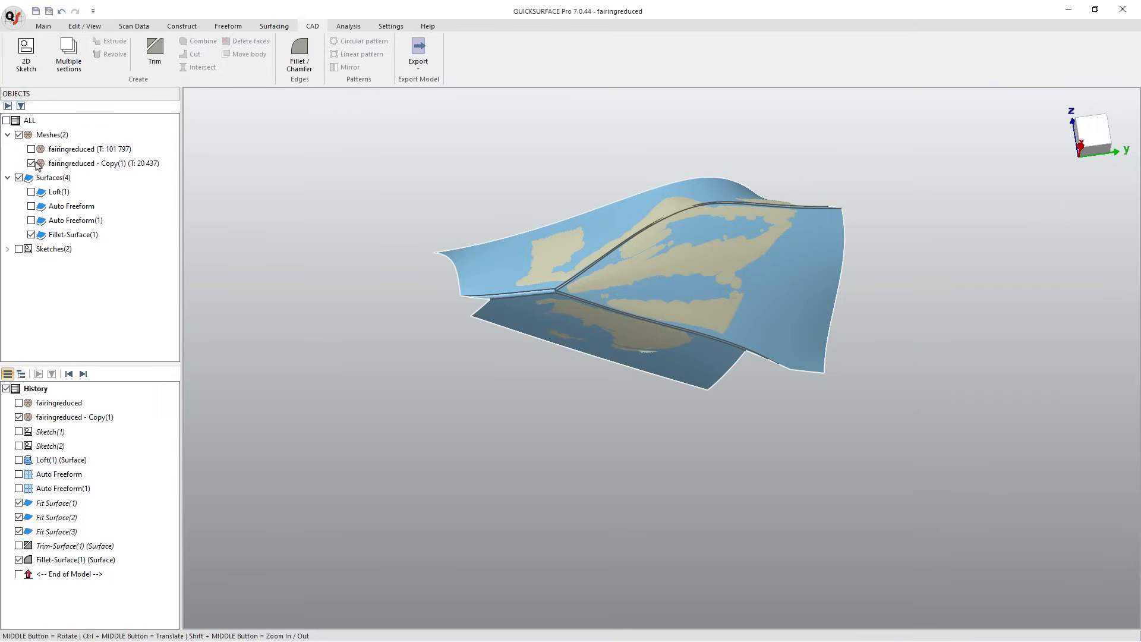
# Hide the reduced copy of the fairing mesh and inspect the filleted surface on its own
pyautogui.click(39, 163)
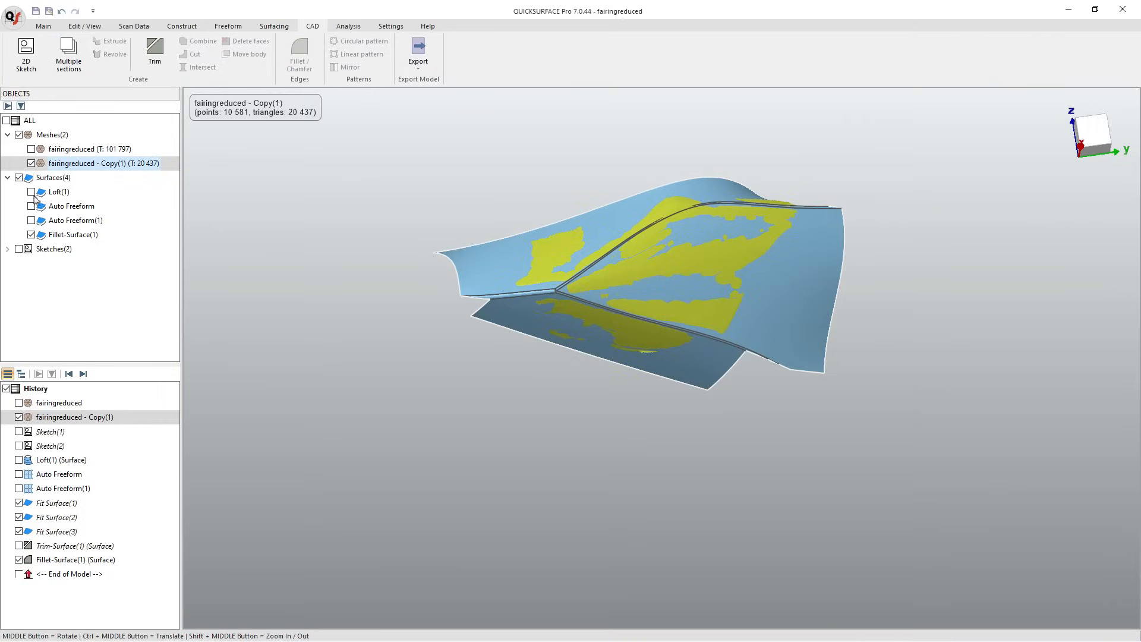
pyautogui.click(31, 164)
pyautogui.moveTo(541, 269); pyautogui.dragTo(767, 237, button='middle')
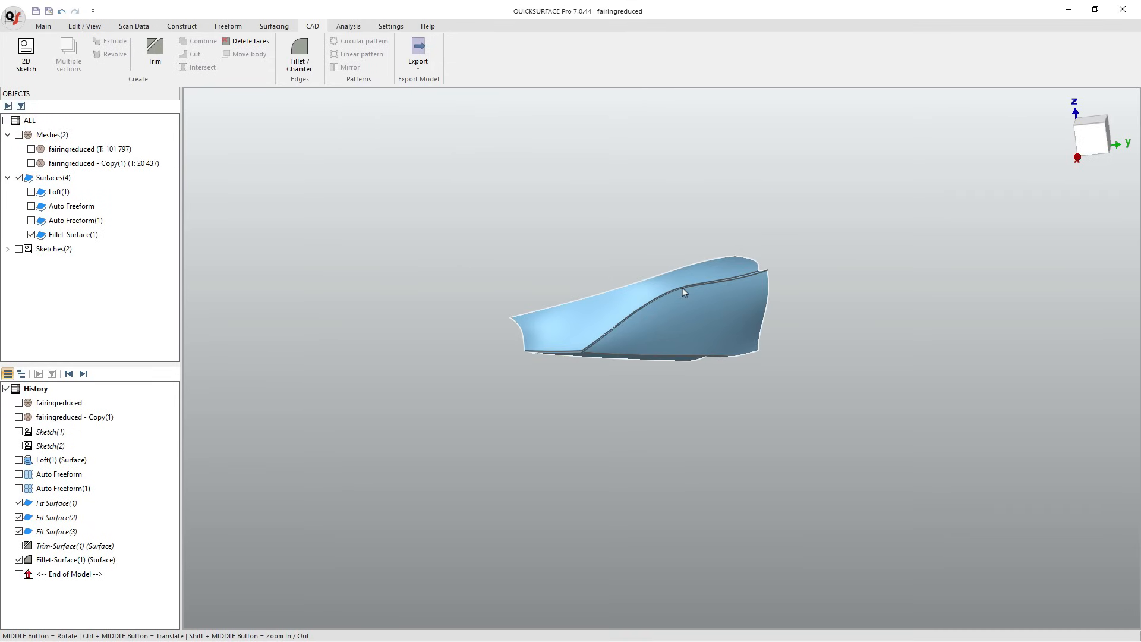
# Hide the filleted surface and show the full fairing mesh instead
pyautogui.click(31, 234)
pyautogui.click(31, 148)
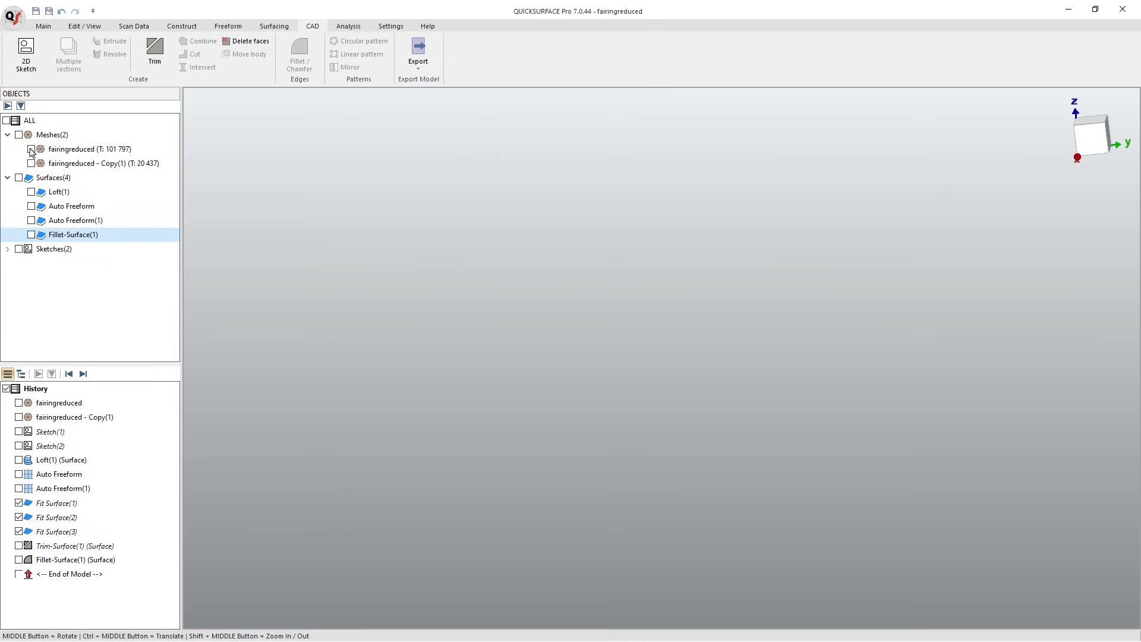
pyautogui.scroll(4, 577, 342)
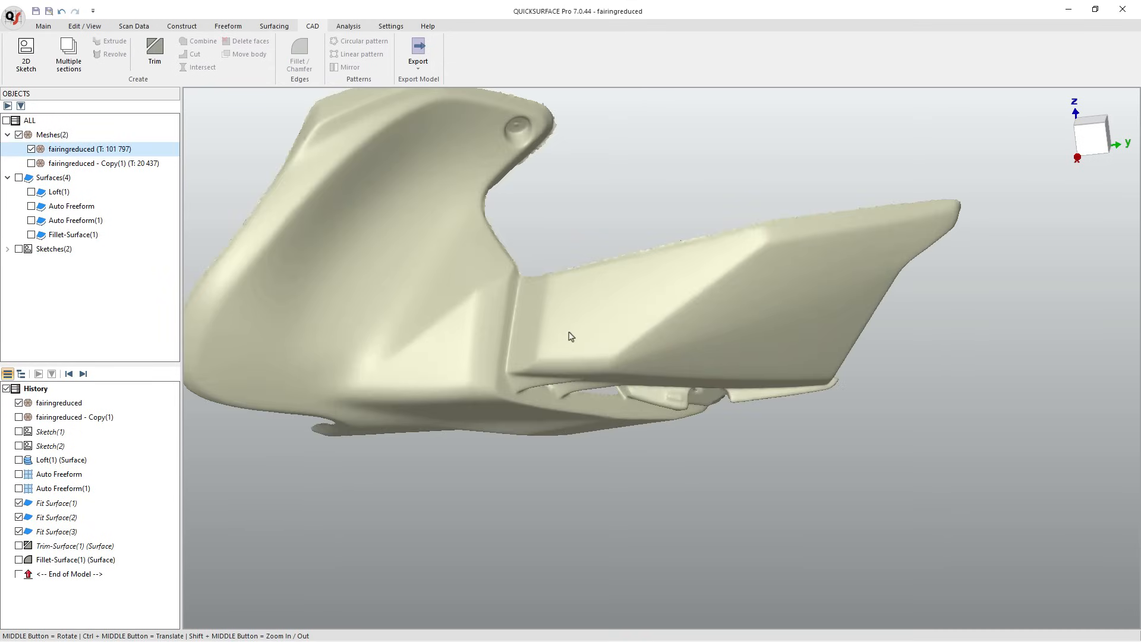
pyautogui.moveTo(510, 361); pyautogui.dragTo(513, 308, button='middle')
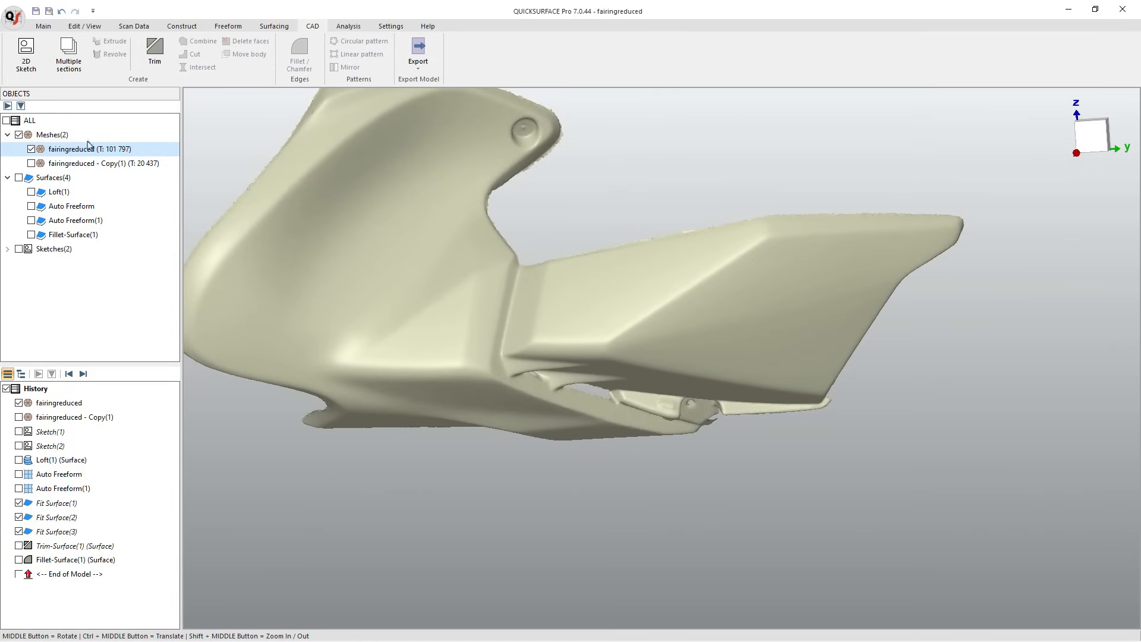
# Examine how Fit Surface segments the full fairing mesh at higher and lower sensitivity, then leave without fitting a surface
pyautogui.click(44, 26)
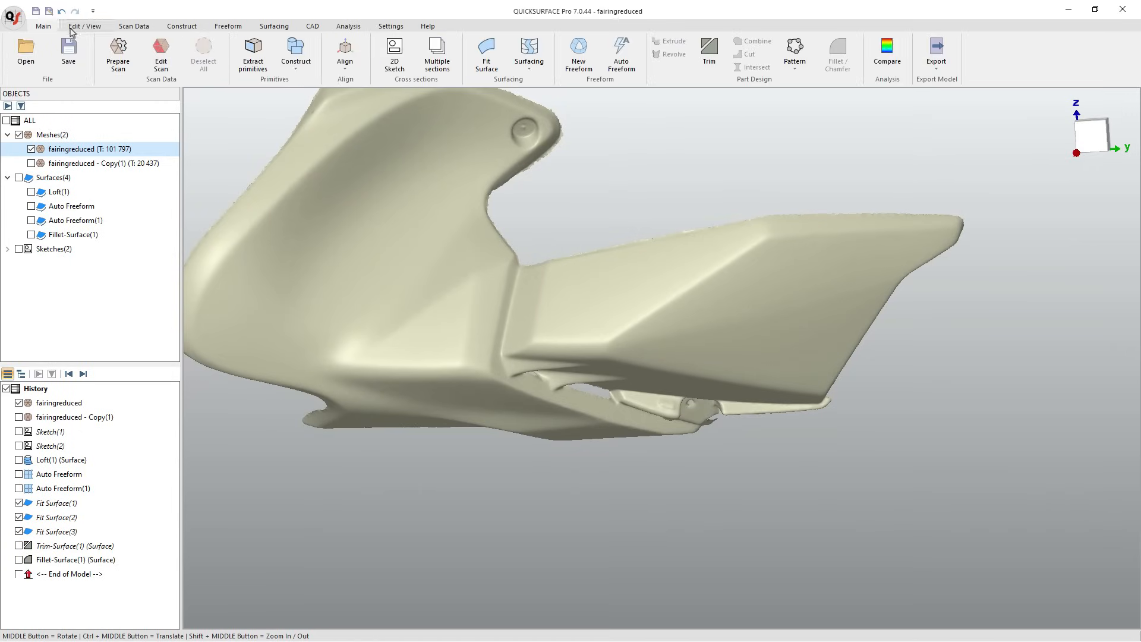
pyautogui.click(486, 53)
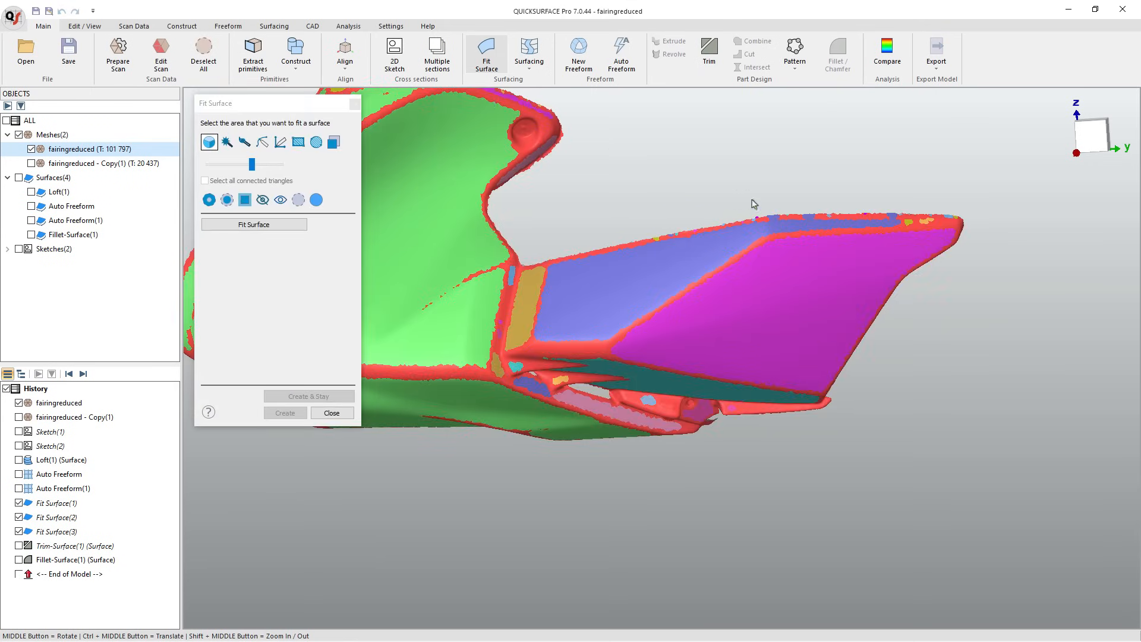
pyautogui.scroll(-3, 776, 217)
pyautogui.moveTo(606, 405); pyautogui.dragTo(628, 353, button='middle')
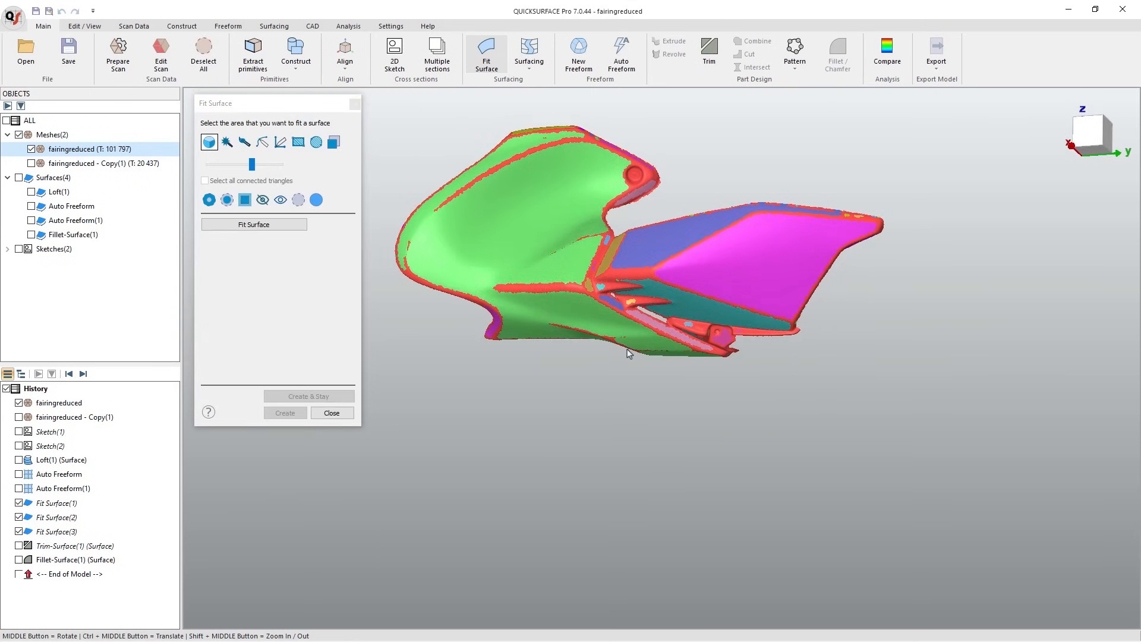
pyautogui.moveTo(256, 167); pyautogui.dragTo(253, 171)
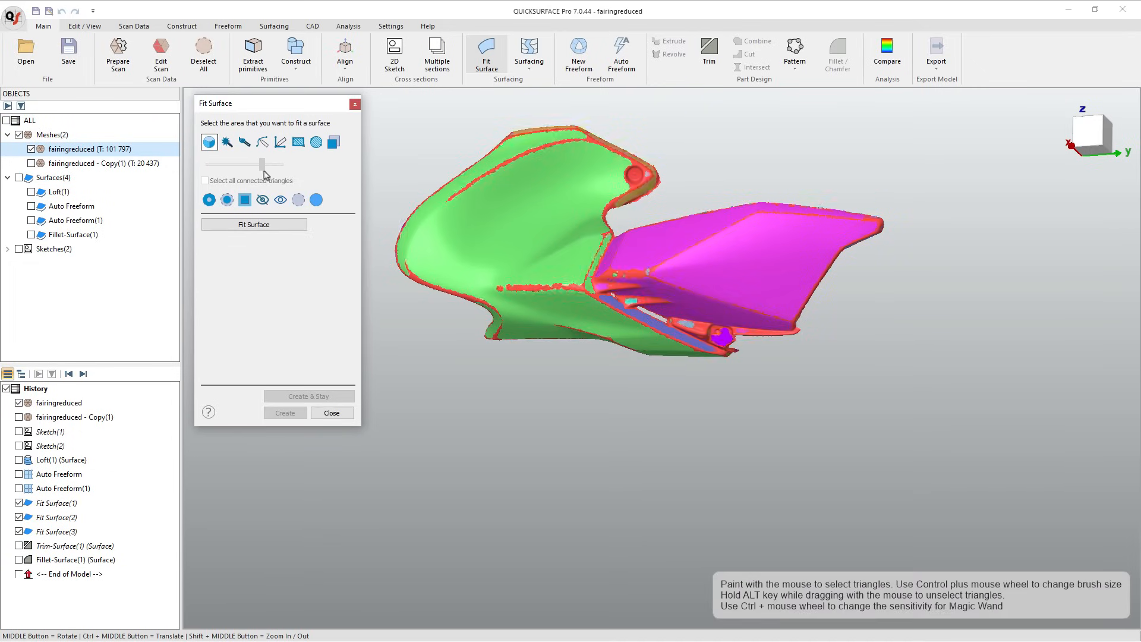
pyautogui.moveTo(254, 172)
pyautogui.mouseDown()
pyautogui.moveTo(220, 177)
pyautogui.moveTo(232, 175)
pyautogui.mouseUp()
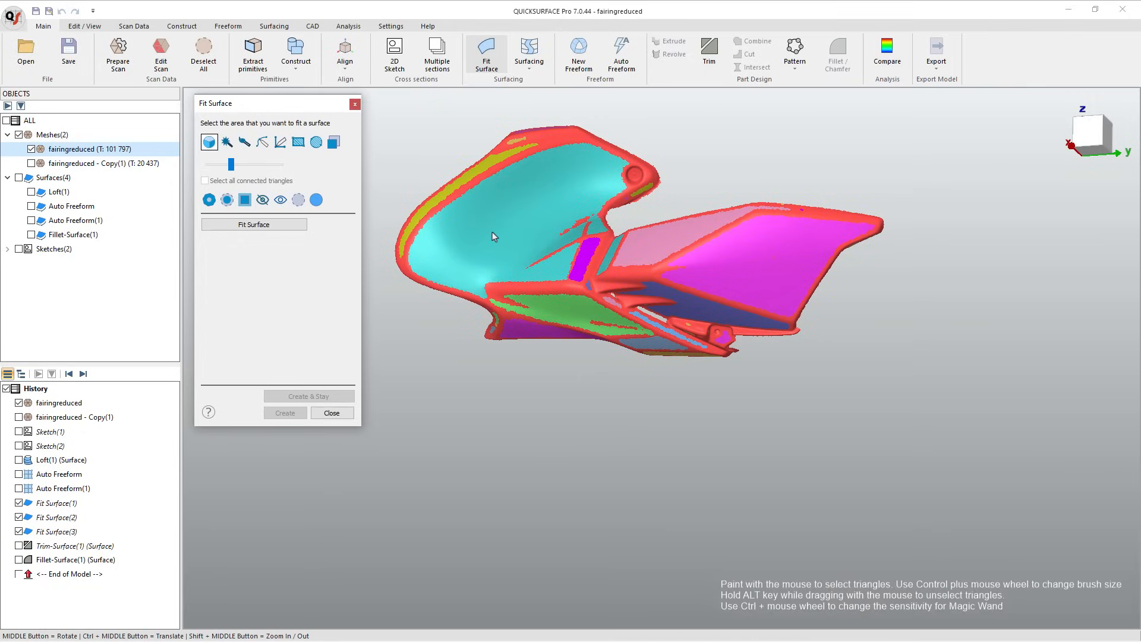
pyautogui.scroll(2, 493, 223)
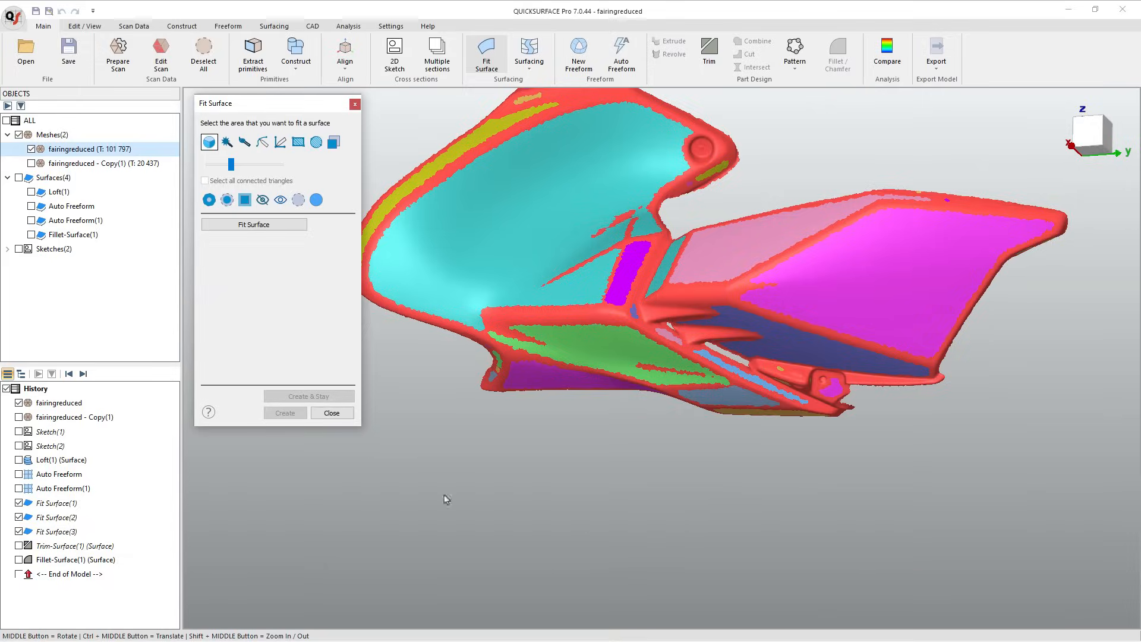
pyautogui.click(332, 413)
# Create multiple sections of the full fairing mesh parallel to OXY in both directions at 10 mm spacing, then hide all sketches
pyautogui.scroll(-3, 573, 482)
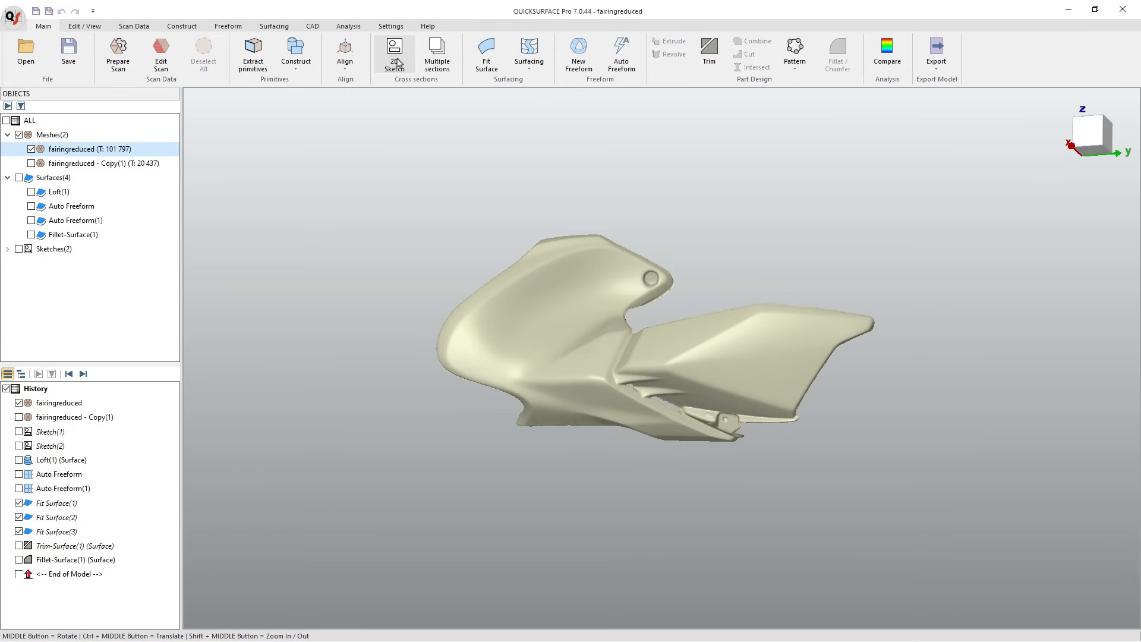
pyautogui.click(443, 59)
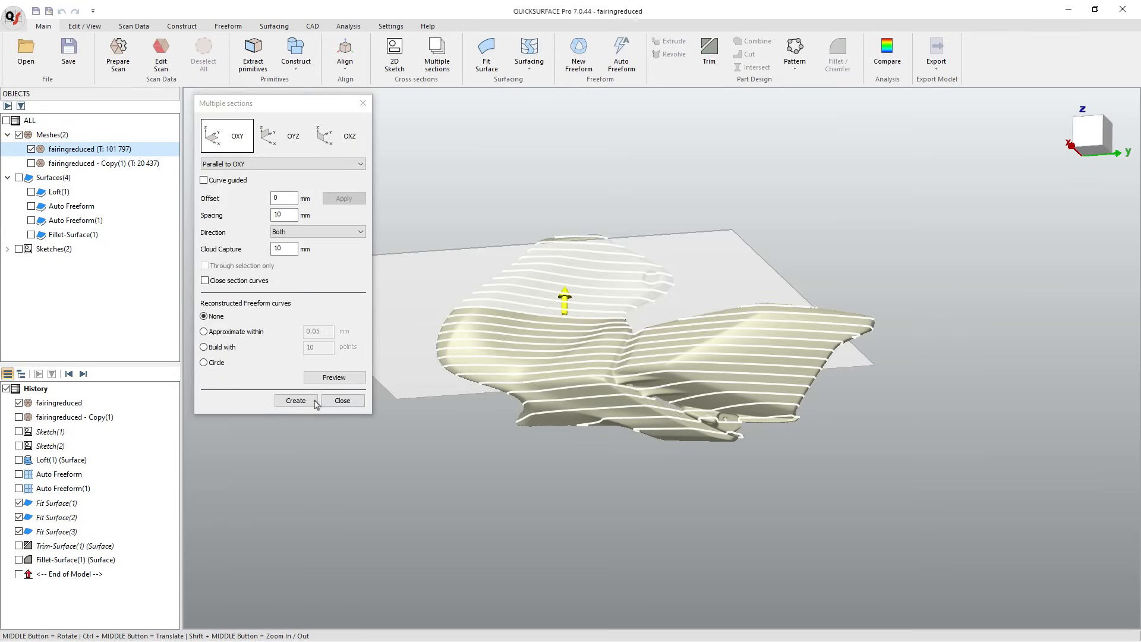
pyautogui.click(302, 401)
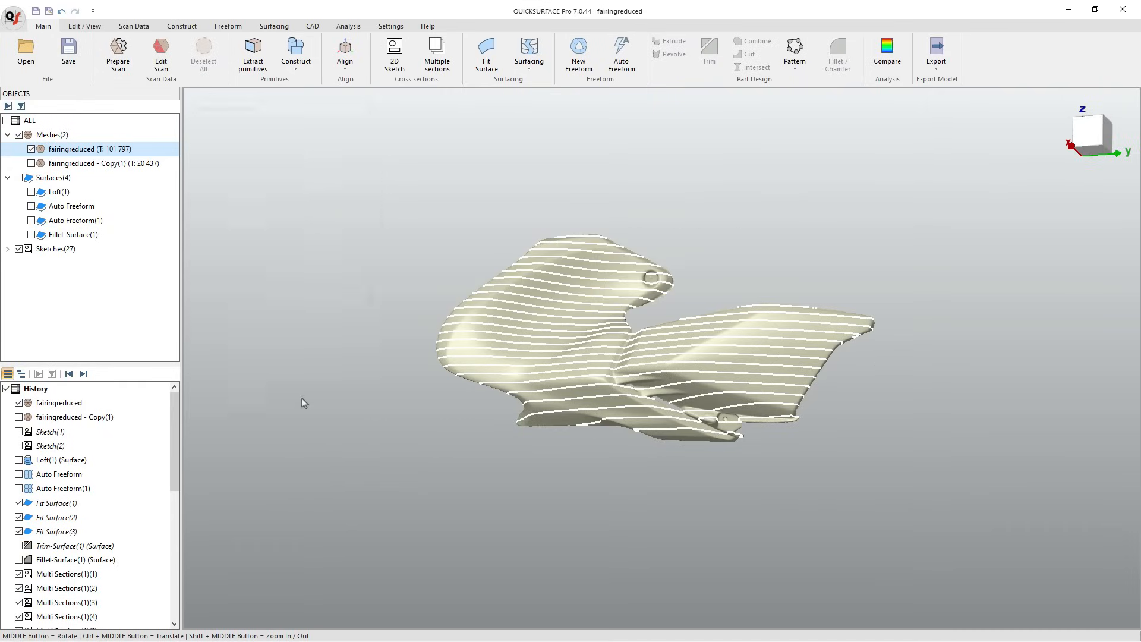
pyautogui.moveTo(523, 492)
pyautogui.mouseDown(button='middle')
pyautogui.moveTo(590, 489)
pyautogui.moveTo(614, 450)
pyautogui.moveTo(609, 306)
pyautogui.mouseUp(button='middle')
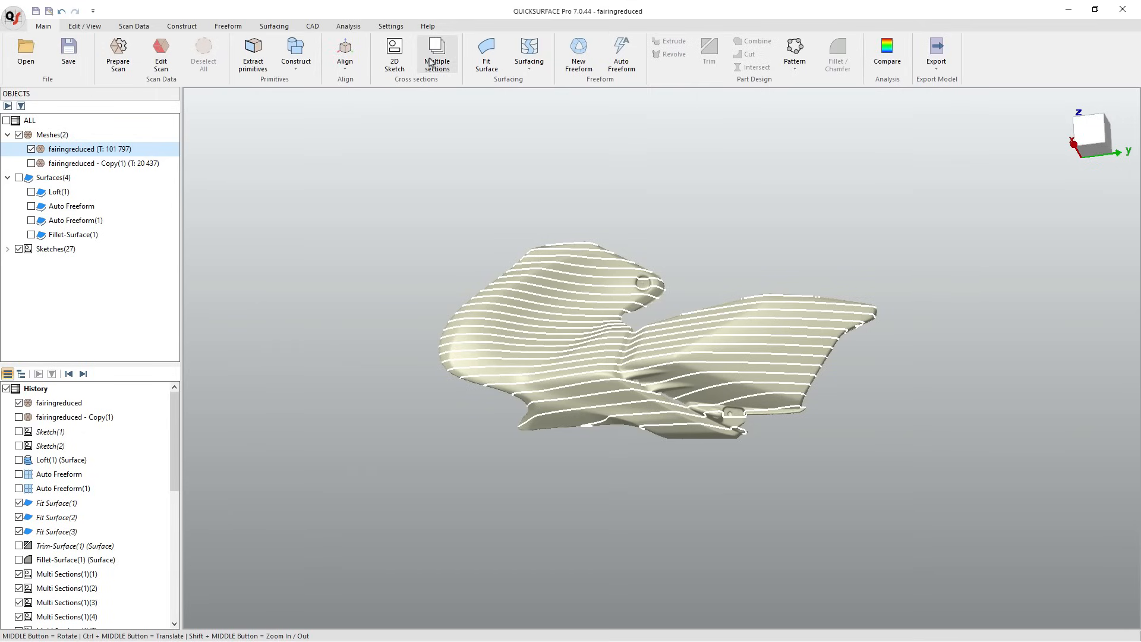
pyautogui.click(18, 249)
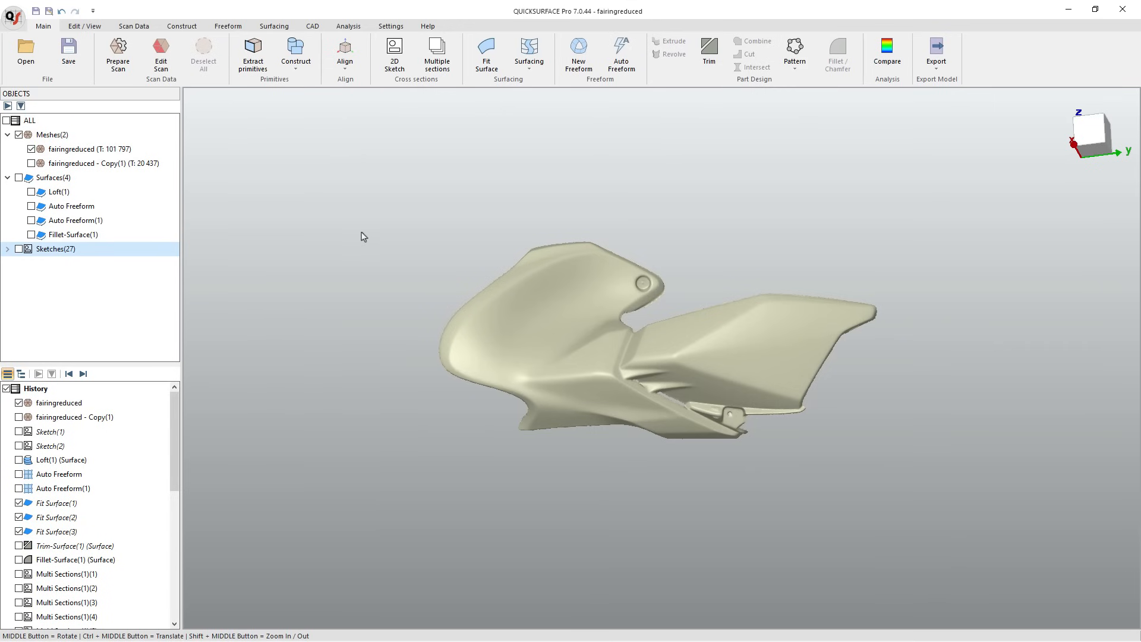
# Compare the Auto Freeform and Auto Freeform(1) surfaces with the full fairing mesh, showing each in turn and hiding both again
pyautogui.click(32, 207)
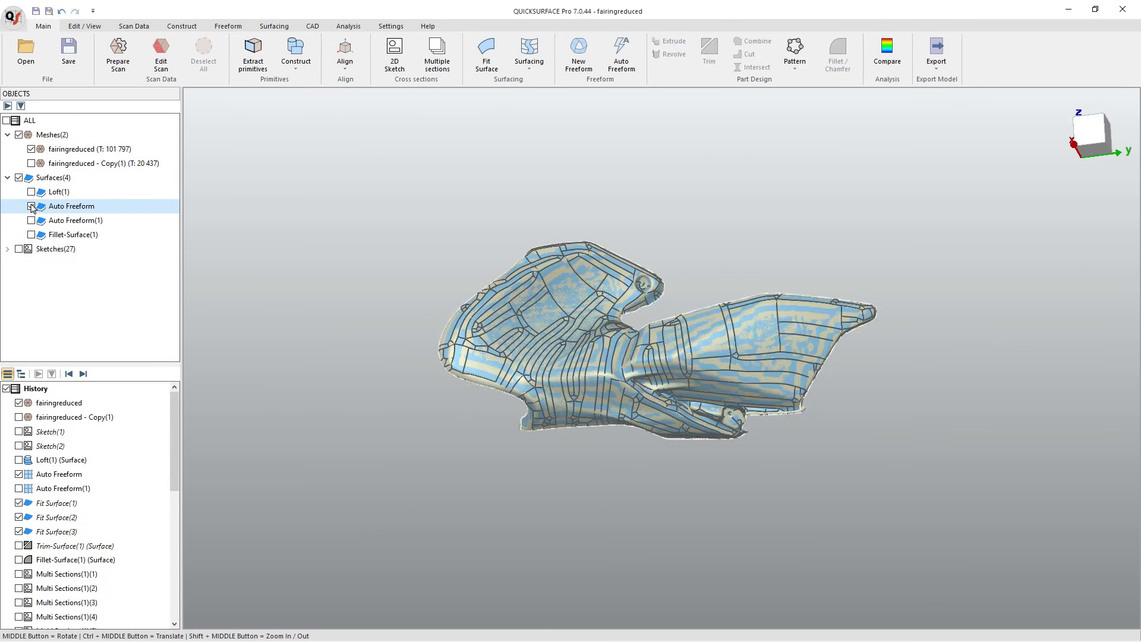
pyautogui.click(32, 206)
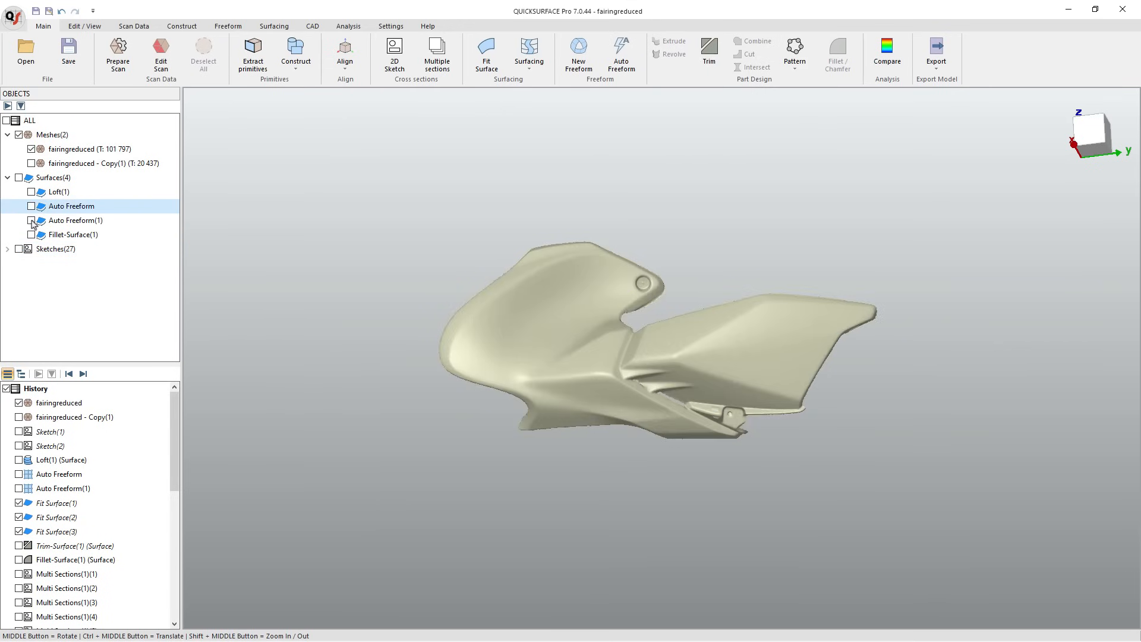
pyautogui.click(31, 220)
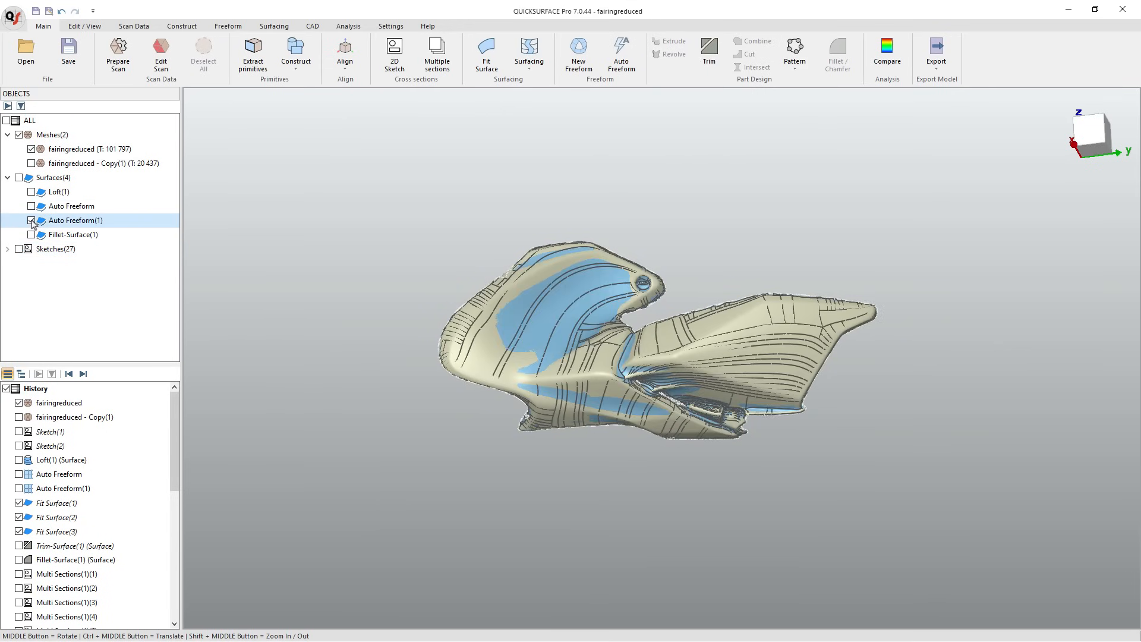
pyautogui.click(32, 149)
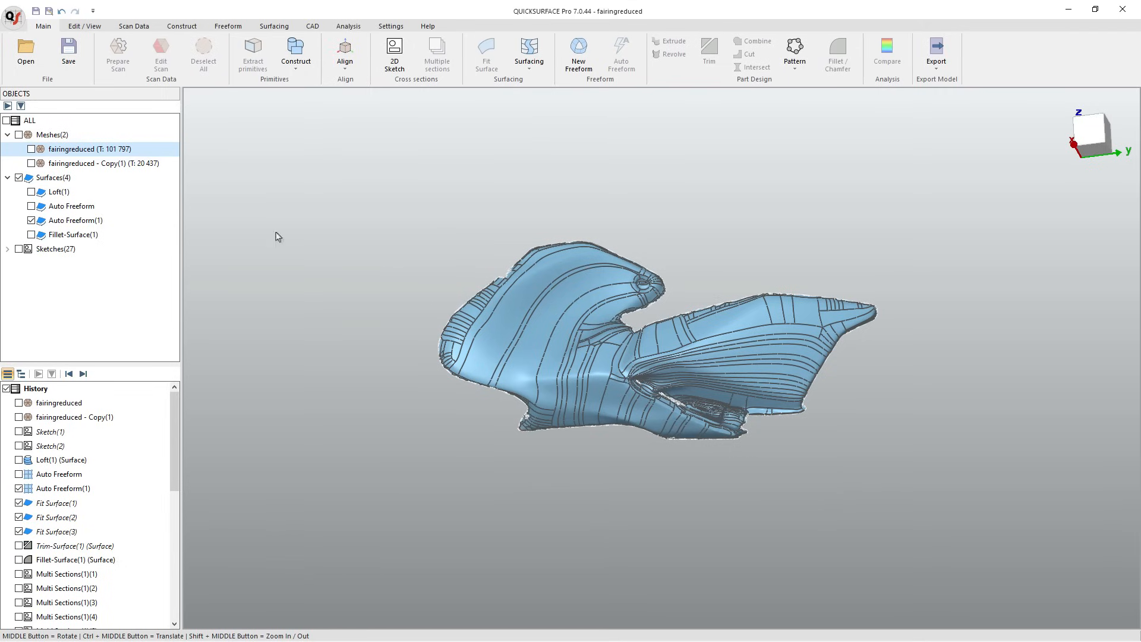
pyautogui.click(31, 150)
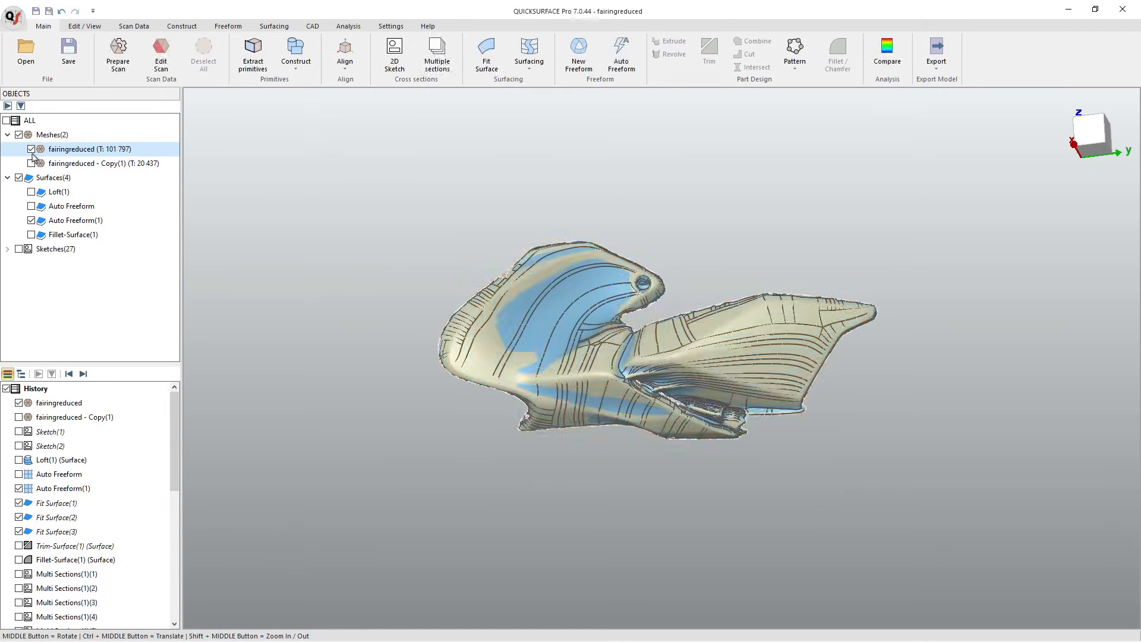
pyautogui.click(32, 221)
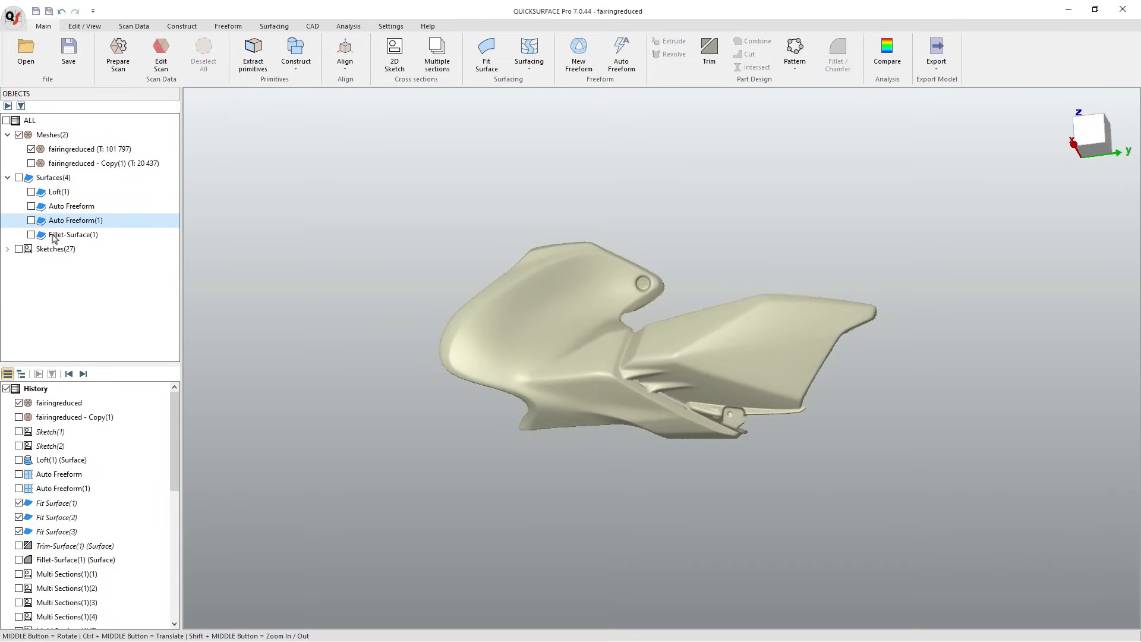
# Show Fillet-Surface(1) over the full fairing mesh, inspect its fit up close, and hide it again
pyautogui.click(31, 234)
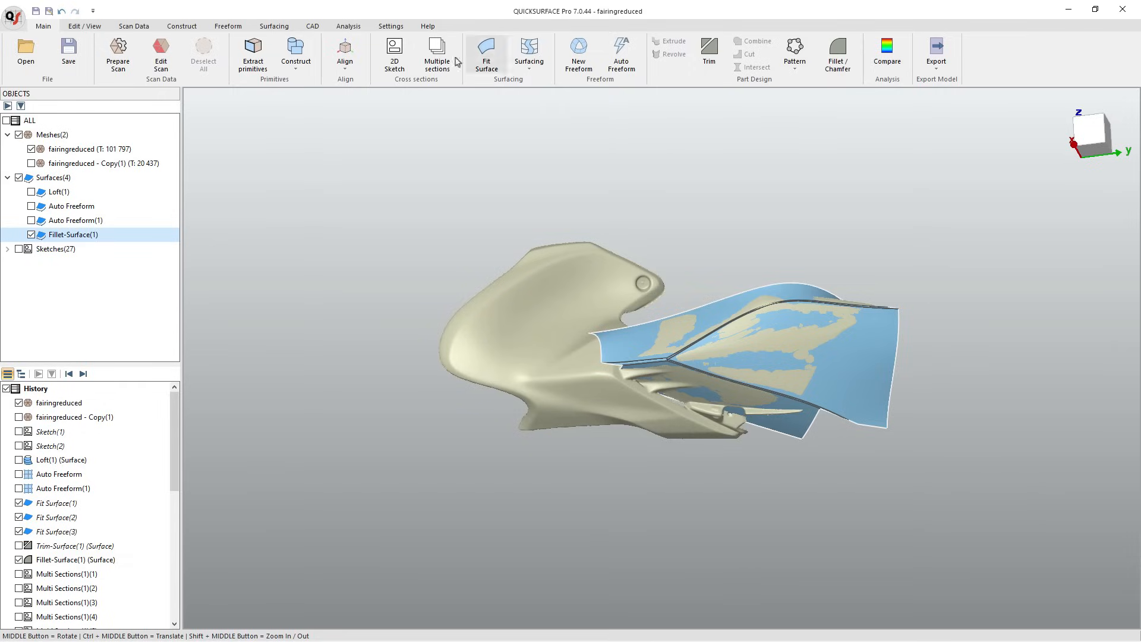
pyautogui.click(284, 26)
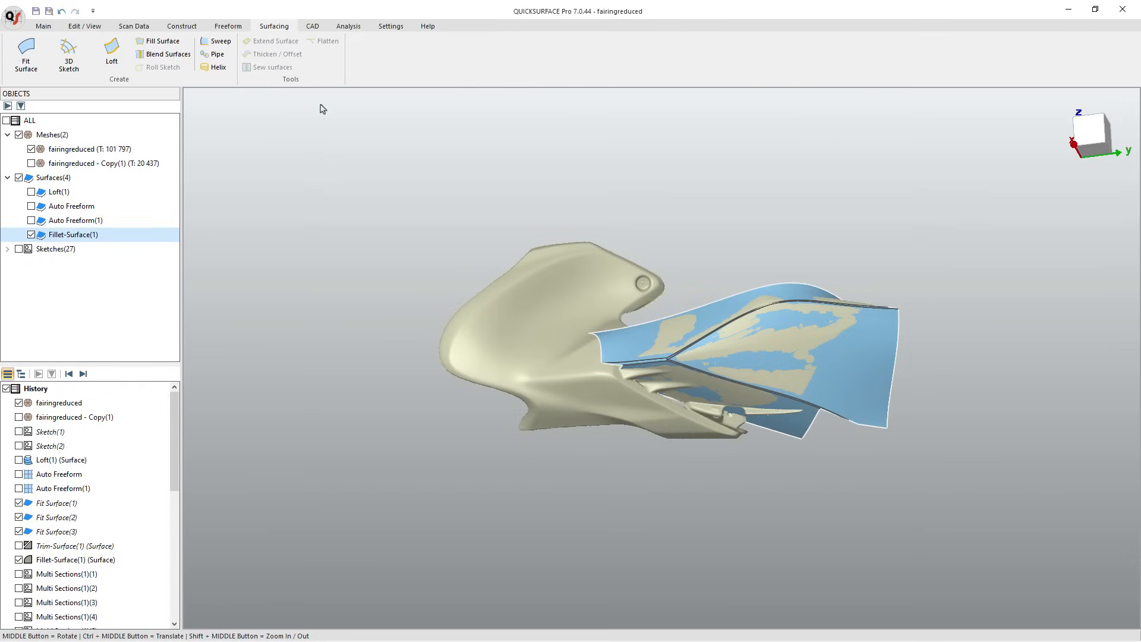
pyautogui.moveTo(693, 359); pyautogui.dragTo(796, 338, button='middle')
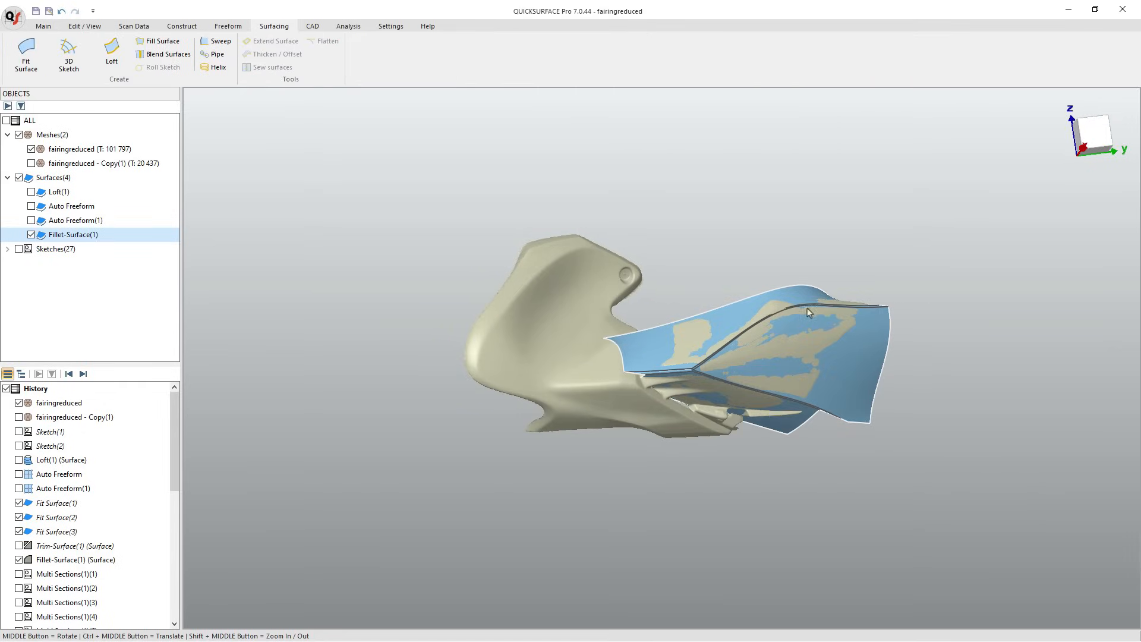
pyautogui.scroll(2, 807, 309)
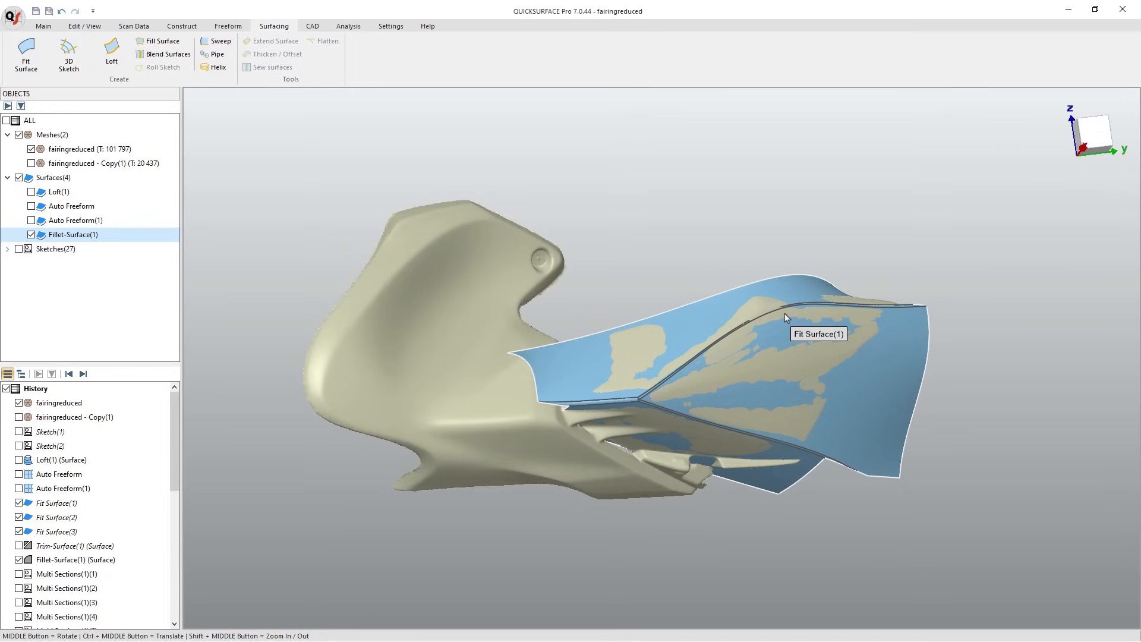
pyautogui.click(31, 235)
pyautogui.scroll(-2, 784, 309)
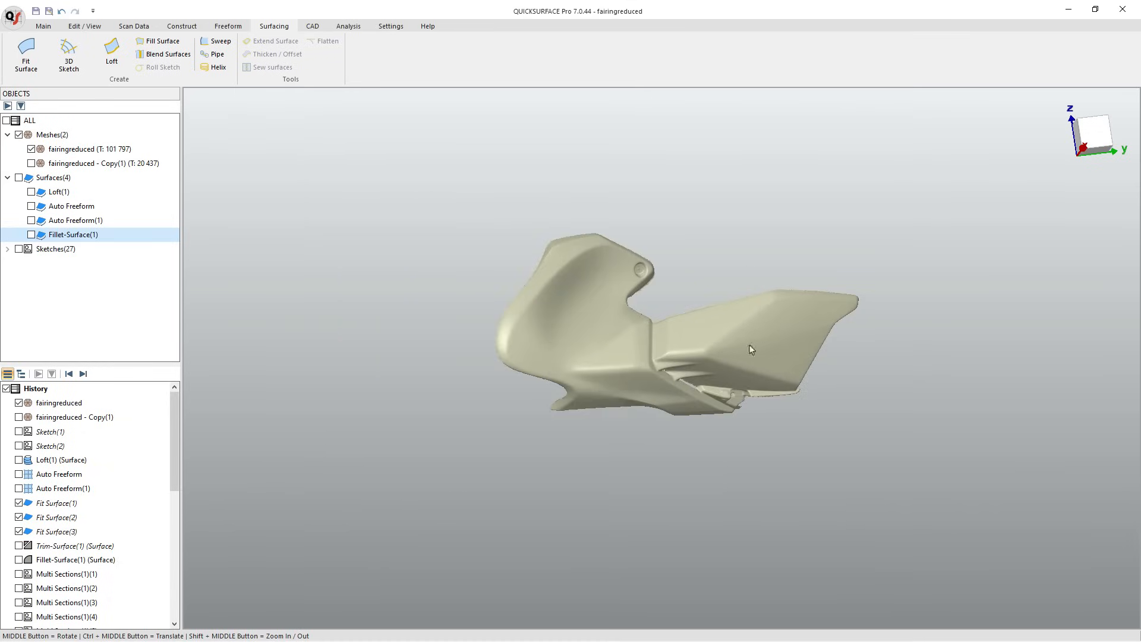
pyautogui.moveTo(730, 386); pyautogui.dragTo(675, 372, button='middle')
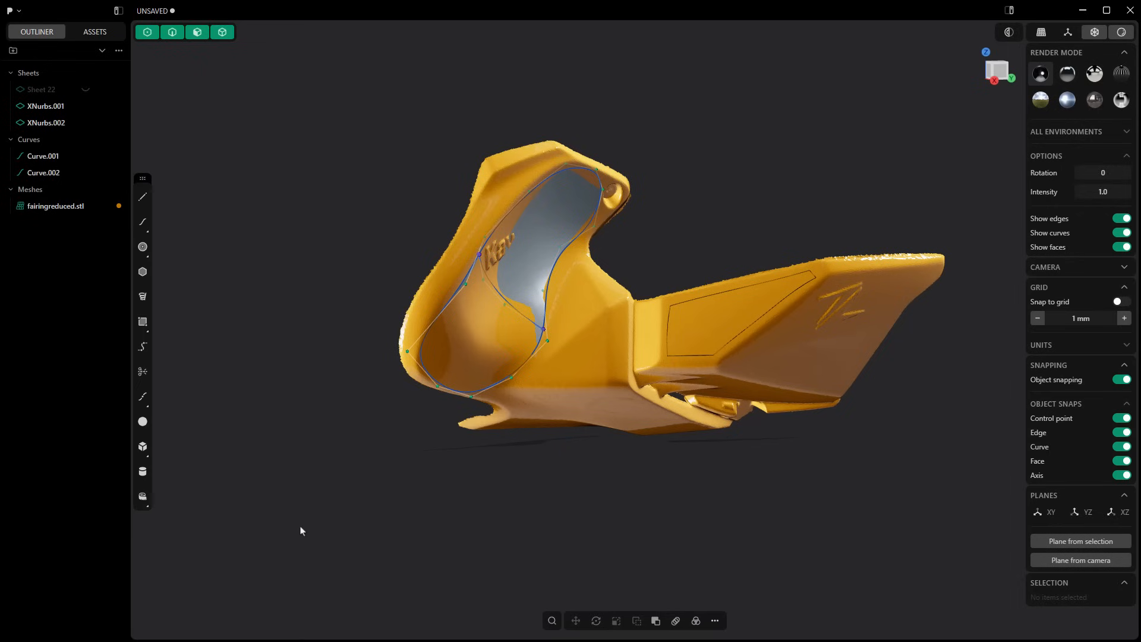
# Switch to Plasticity to view the surfaced fairing mesh, and to Autodesk Fusion to inspect the form body of the panel
pyautogui.moveTo(485, 522); pyautogui.dragTo(460, 511, button='middle')
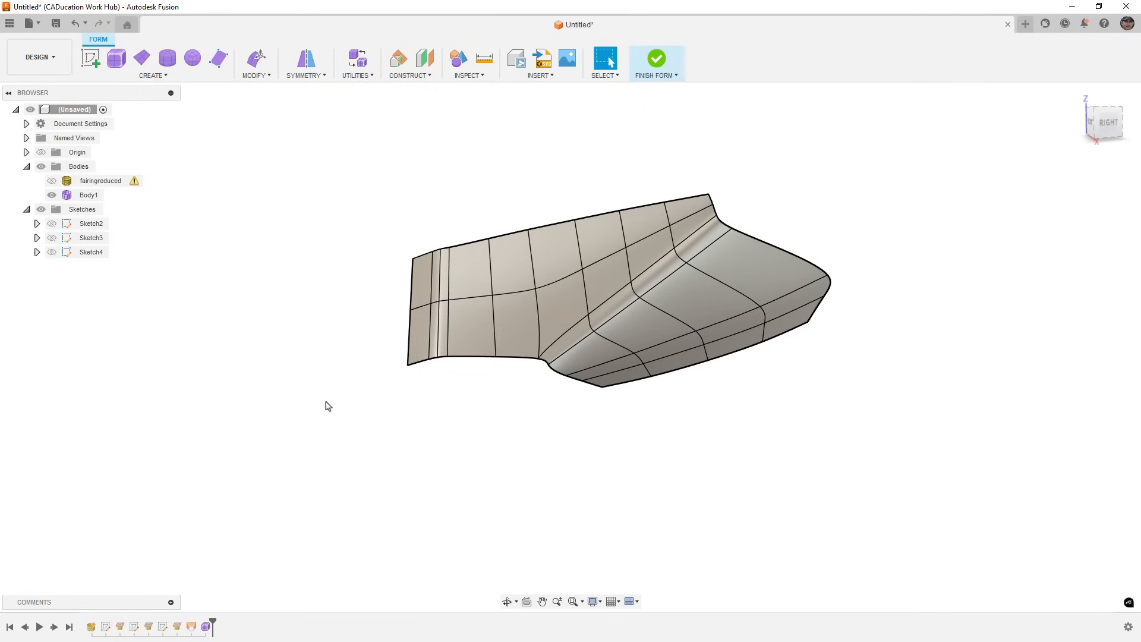
pyautogui.click(419, 365)
pyautogui.keyDown('shift'); pyautogui.moveTo(461, 333); pyautogui.dragTo(465, 300, button='middle'); pyautogui.keyUp('shift')
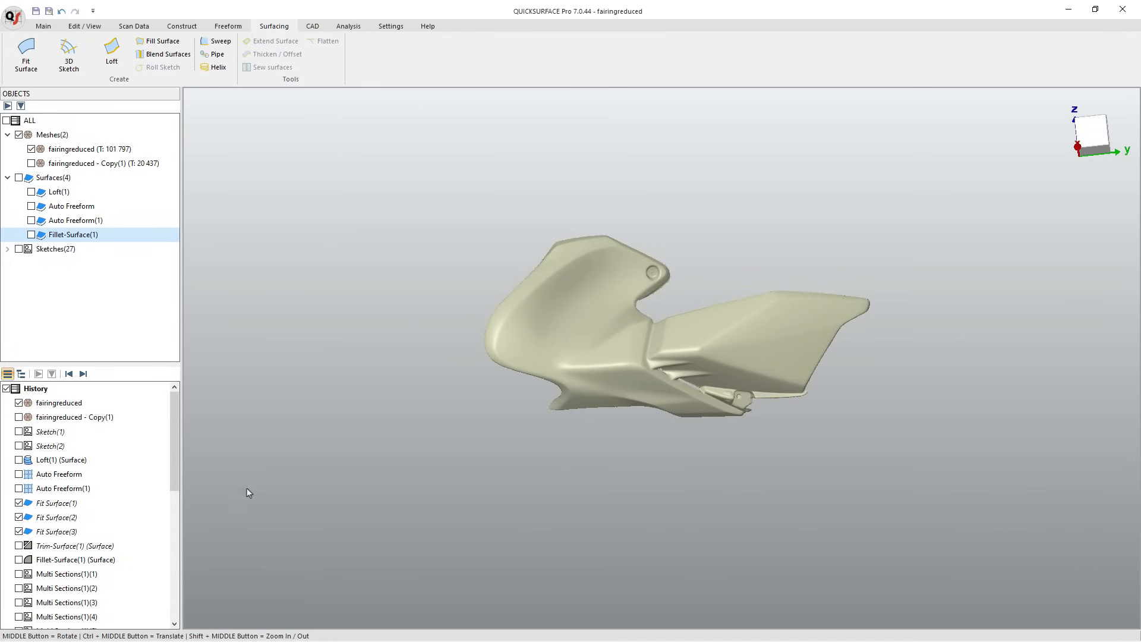
# Back in QUICKSURFACE, start a new freeform surface and draw its first four-cornered patch on the front of the rear side panel
pyautogui.click(45, 28)
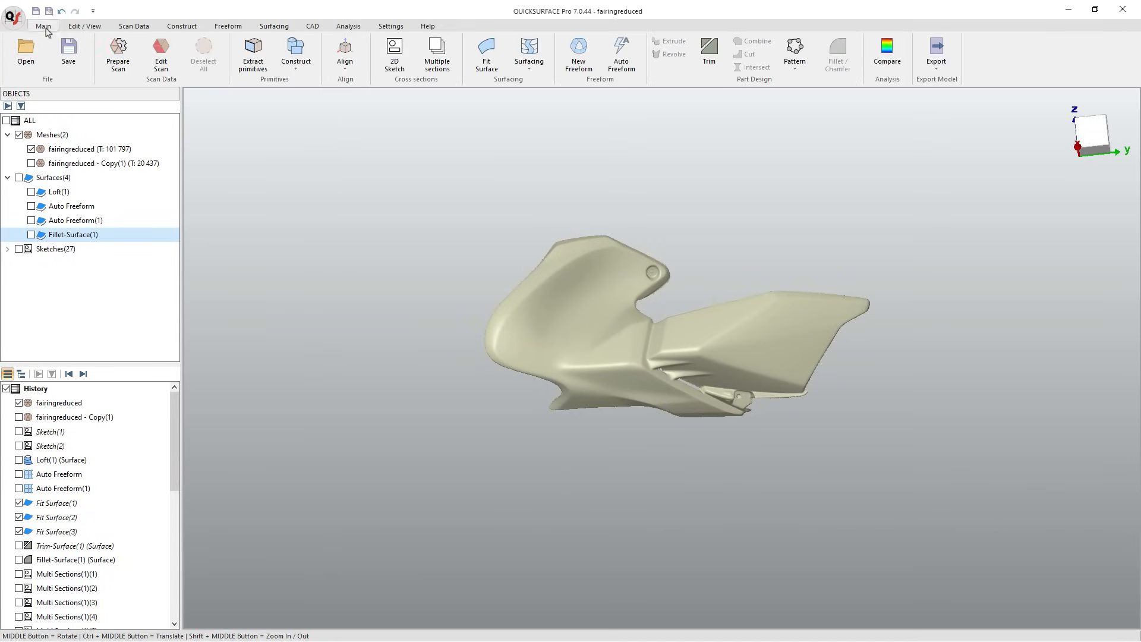
pyautogui.scroll(2, 737, 348)
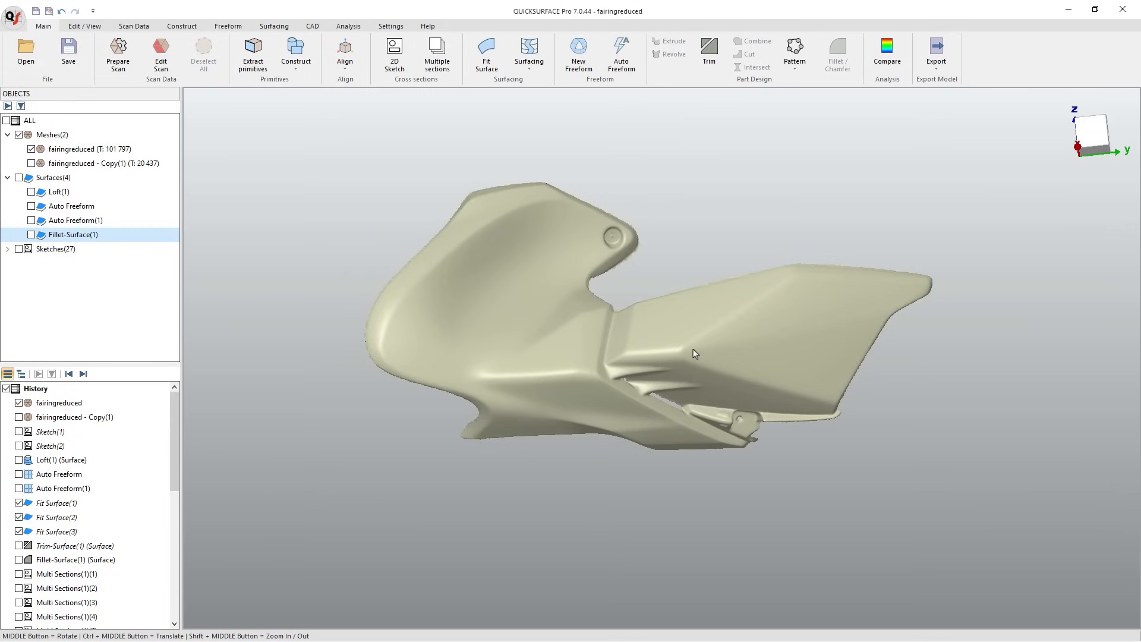
pyautogui.scroll(2, 693, 348)
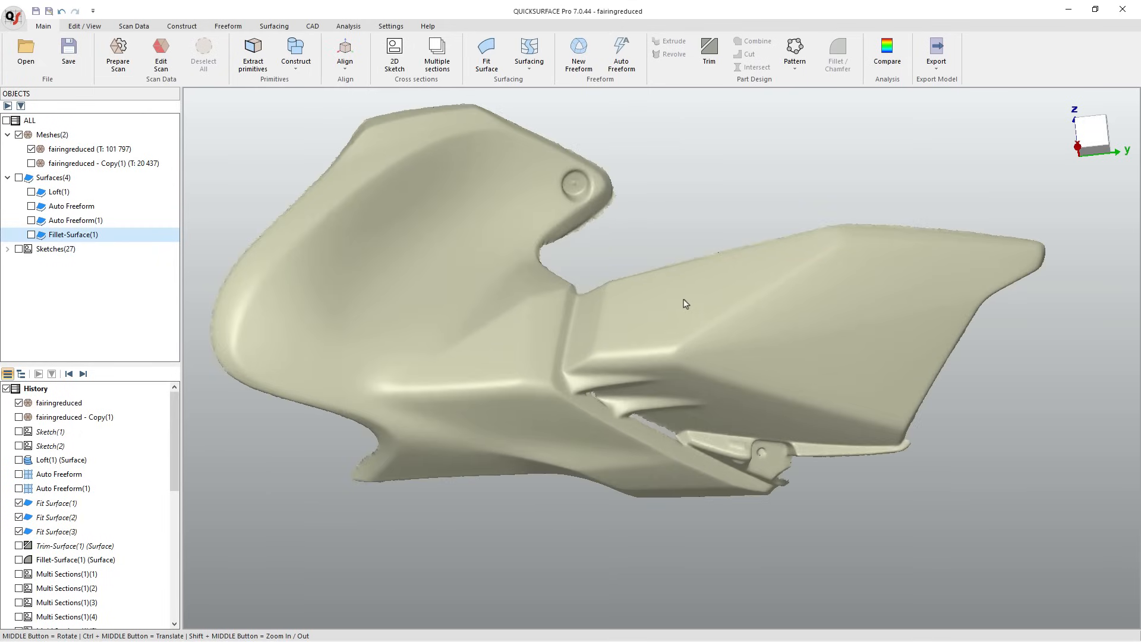
pyautogui.click(578, 54)
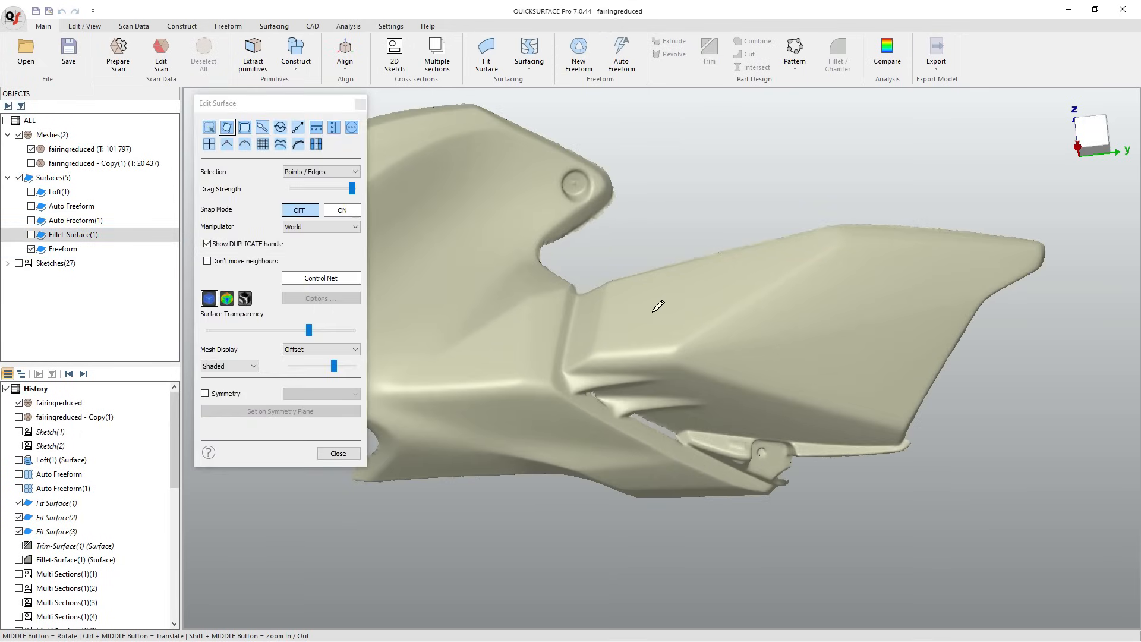
pyautogui.click(610, 288)
pyautogui.click(600, 345)
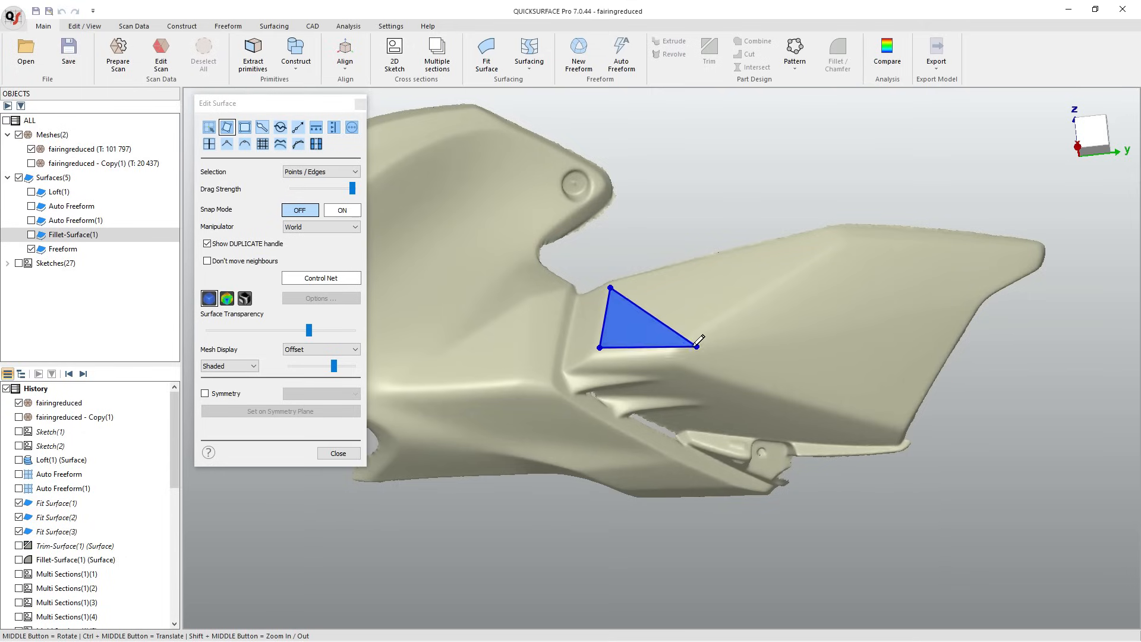
pyautogui.click(668, 344)
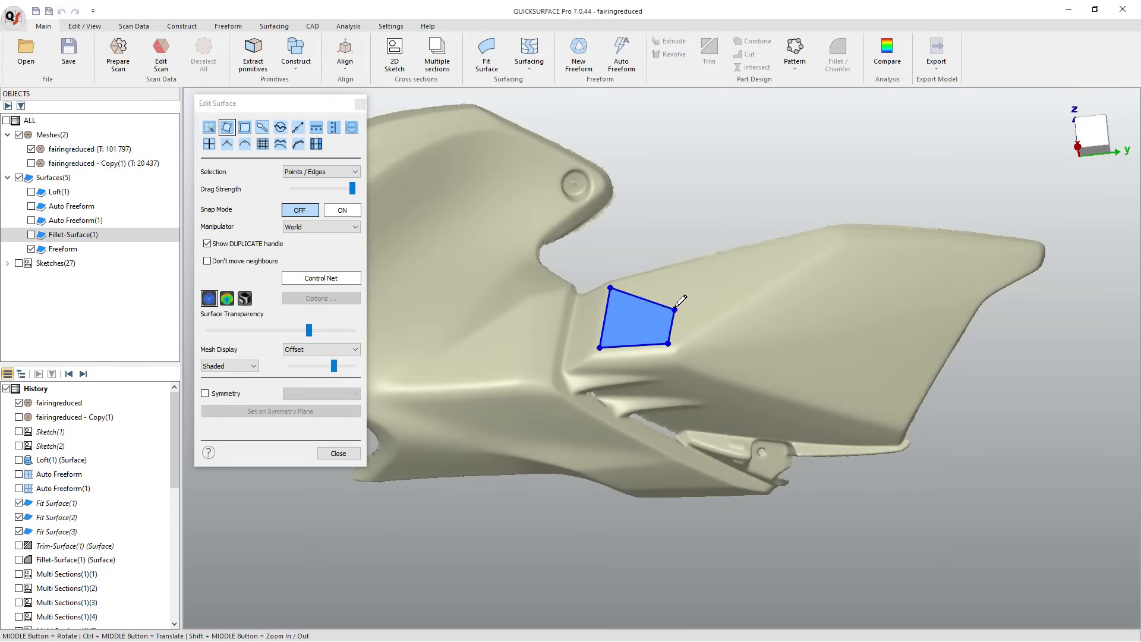
pyautogui.click(675, 274)
# Extend the freeform patch rearward across the upper panel, shape its edge points to the mesh, and repair the irregular points
pyautogui.click(671, 307)
pyautogui.moveTo(671, 308); pyautogui.dragTo(906, 316)
pyautogui.click(801, 265)
pyautogui.moveTo(872, 278); pyautogui.dragTo(881, 252)
pyautogui.moveTo(945, 289); pyautogui.dragTo(954, 246)
pyautogui.moveTo(866, 337); pyautogui.dragTo(898, 325)
pyautogui.moveTo(797, 326); pyautogui.dragTo(795, 331)
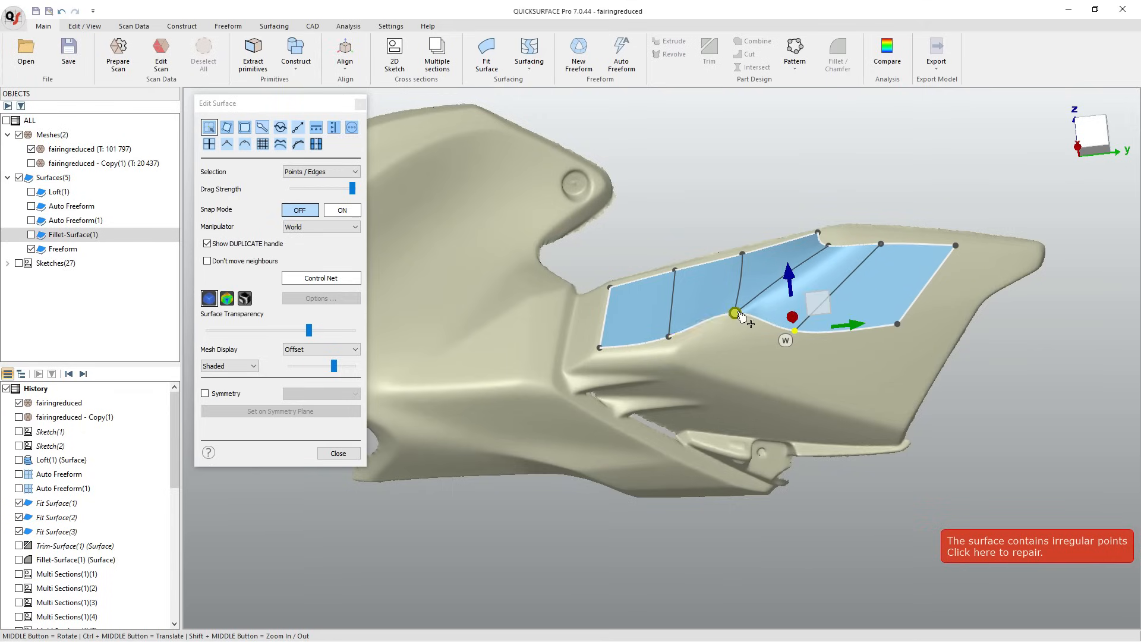
pyautogui.click(997, 550)
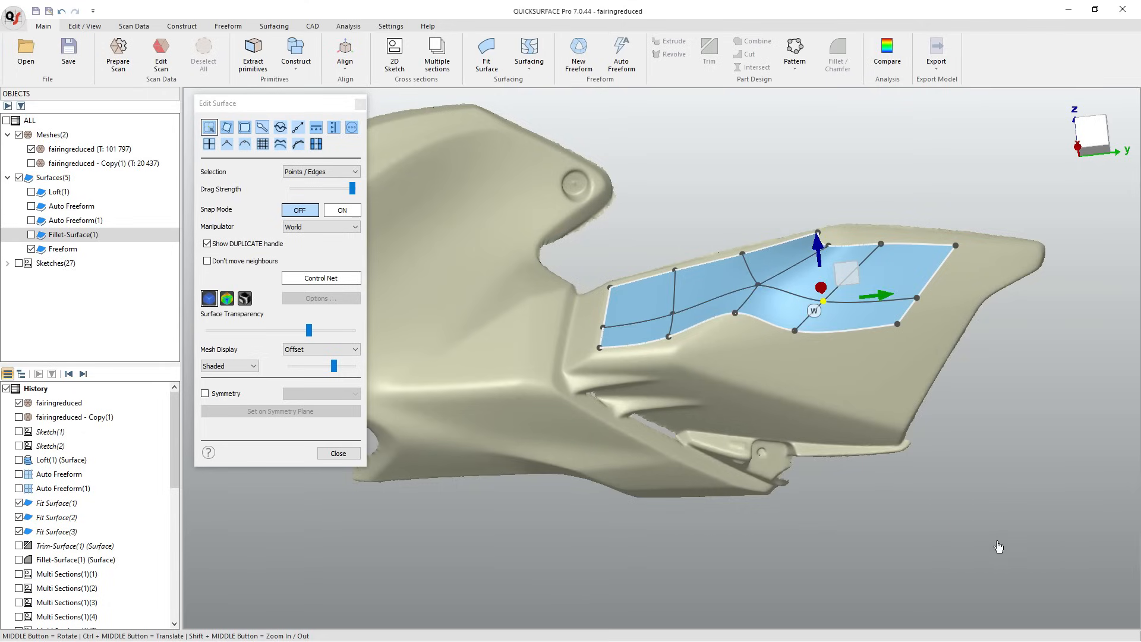
# Move the lower boundary points onto the panel's crease and duplicate the rear lower edges downward as a new row of patches
pyautogui.moveTo(734, 313); pyautogui.dragTo(692, 345)
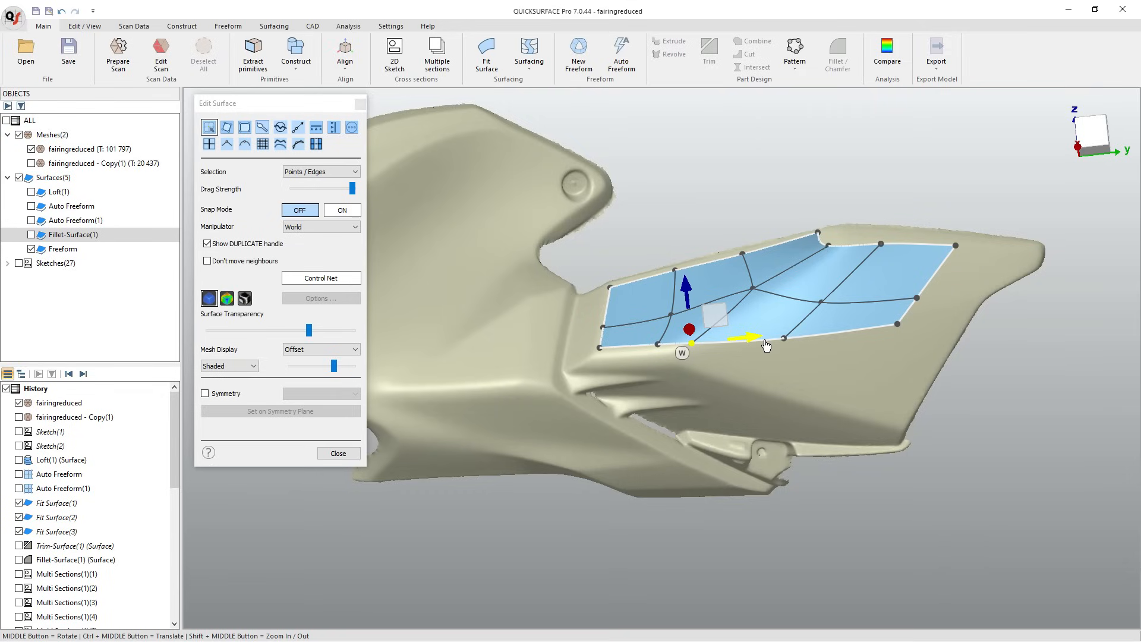
pyautogui.click(809, 339)
pyautogui.keyDown('ctrl'); pyautogui.click(752, 343); pyautogui.keyUp('ctrl')
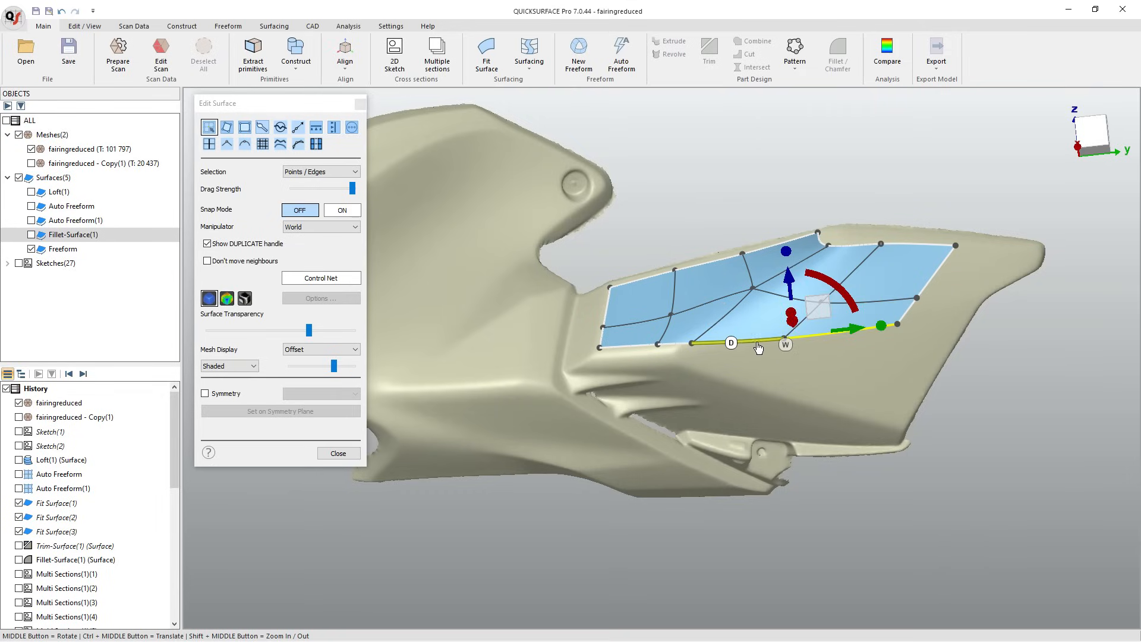
pyautogui.moveTo(731, 344); pyautogui.dragTo(792, 390)
# Pull the freeform's lower and rear points toward the panel outline, repair the irregular points, and finish editing the surface
pyautogui.moveTo(901, 339); pyautogui.dragTo(901, 424)
pyautogui.moveTo(903, 340); pyautogui.dragTo(959, 349)
pyautogui.moveTo(925, 303); pyautogui.dragTo(976, 305)
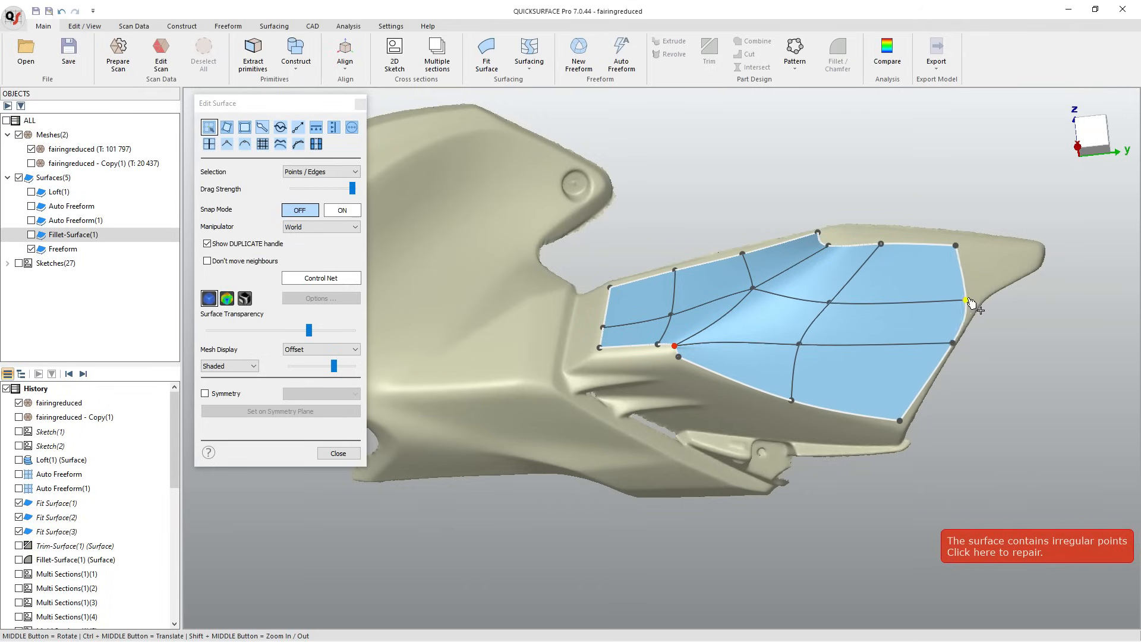
pyautogui.moveTo(955, 245); pyautogui.dragTo(1003, 260)
pyautogui.click(1023, 552)
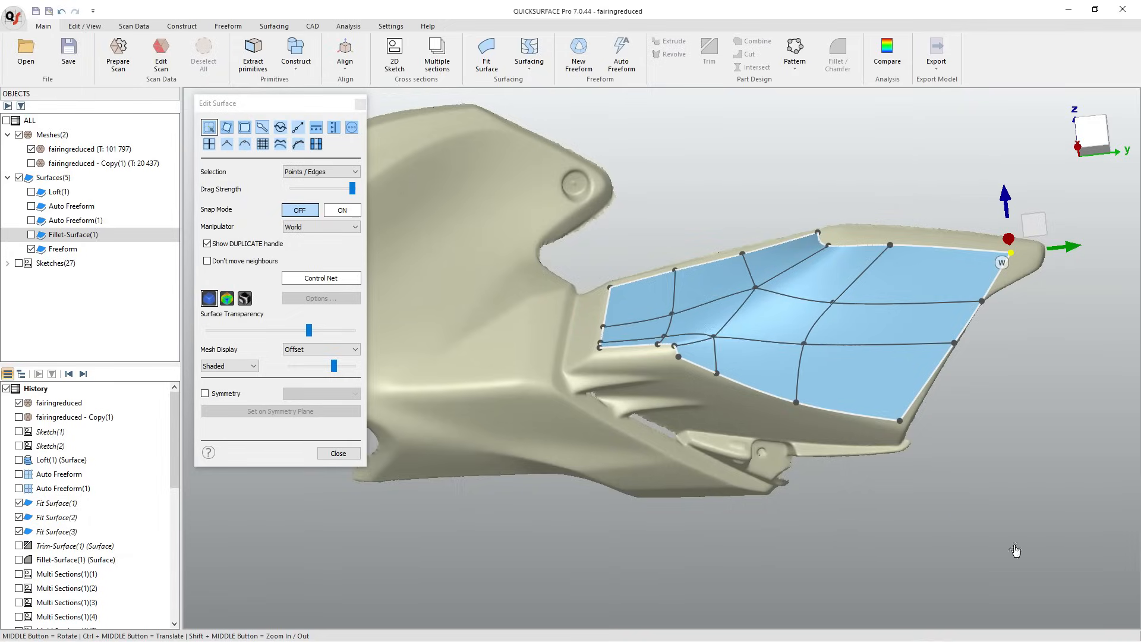
pyautogui.click(337, 453)
# Hide the new freeform surface and briefly show Auto Freeform(1) over the full fairing mesh for comparison
pyautogui.scroll(-5, 600, 433)
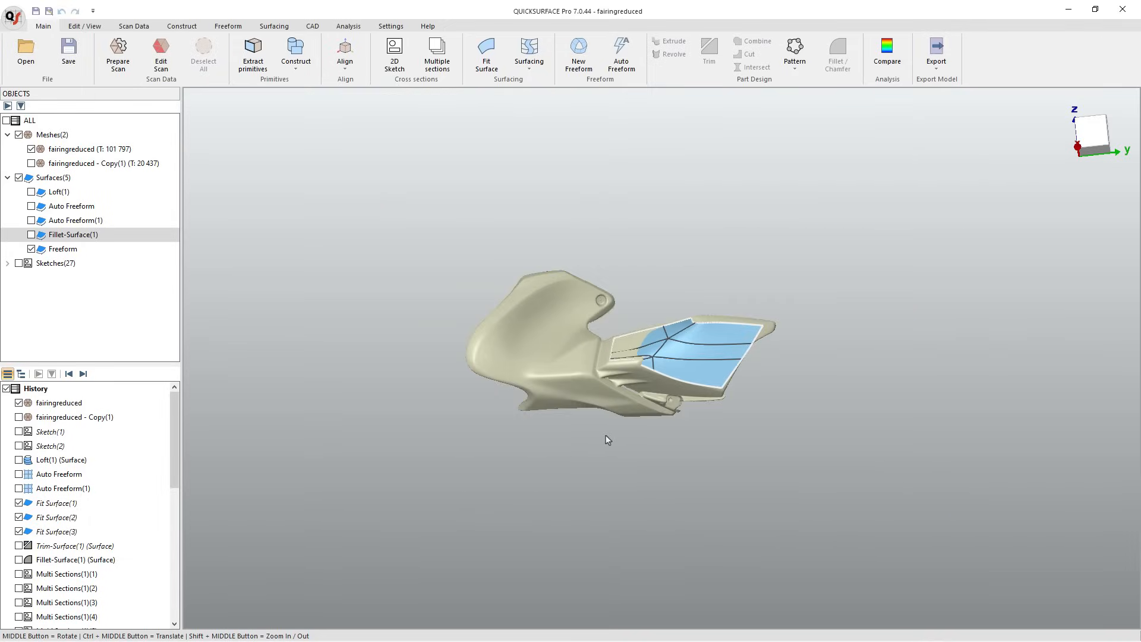
pyautogui.moveTo(640, 452); pyautogui.dragTo(666, 451, button='middle')
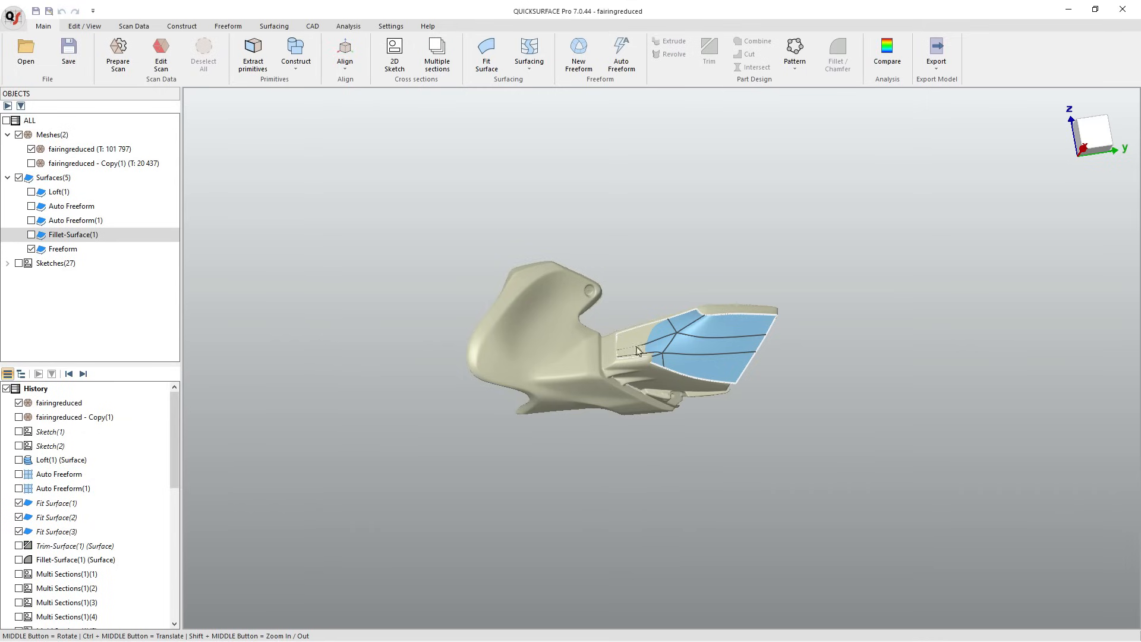
pyautogui.click(32, 249)
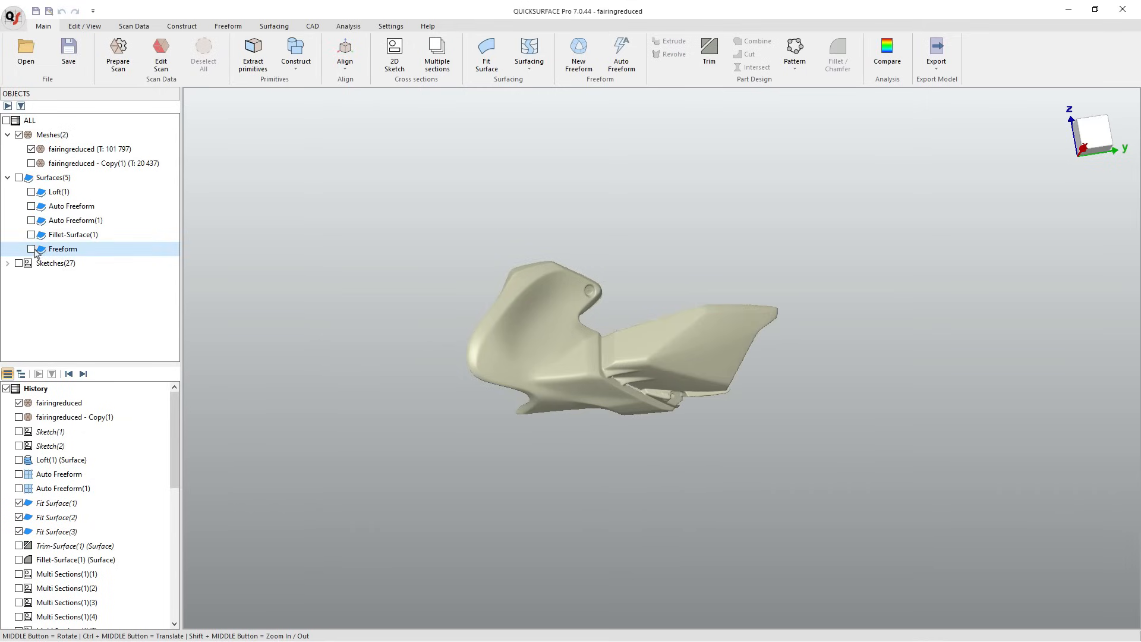
pyautogui.click(31, 220)
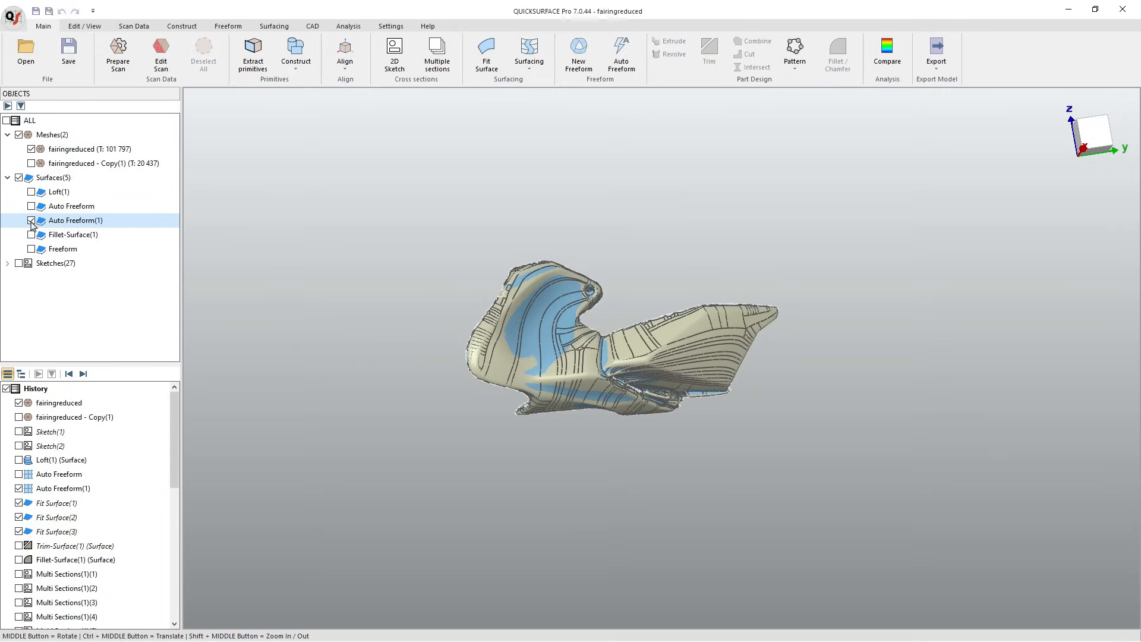
pyautogui.click(32, 221)
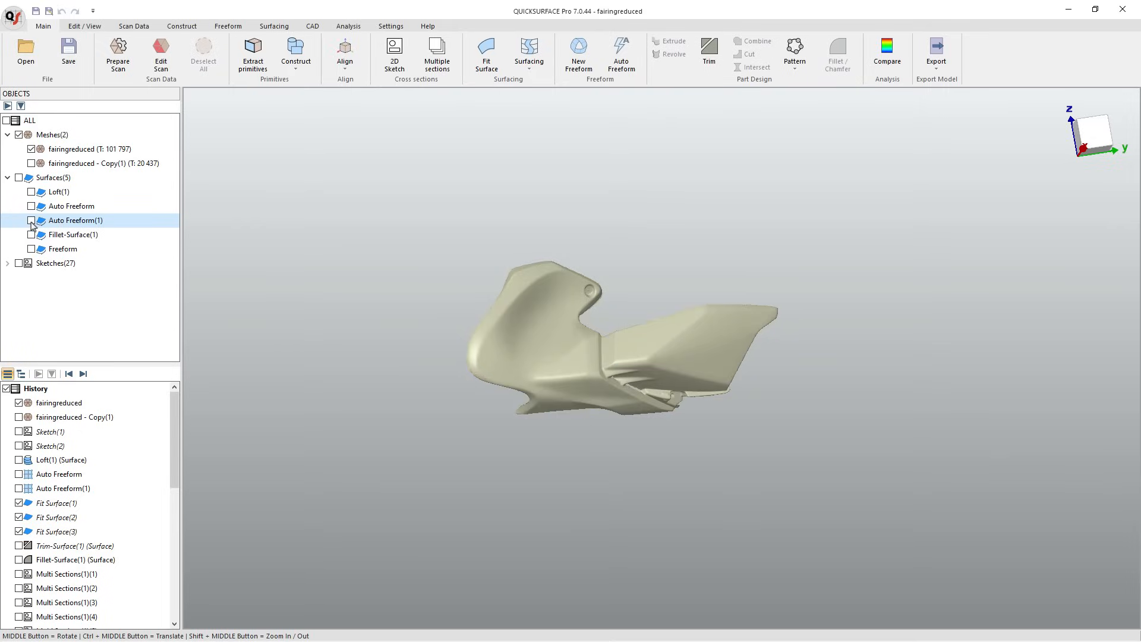